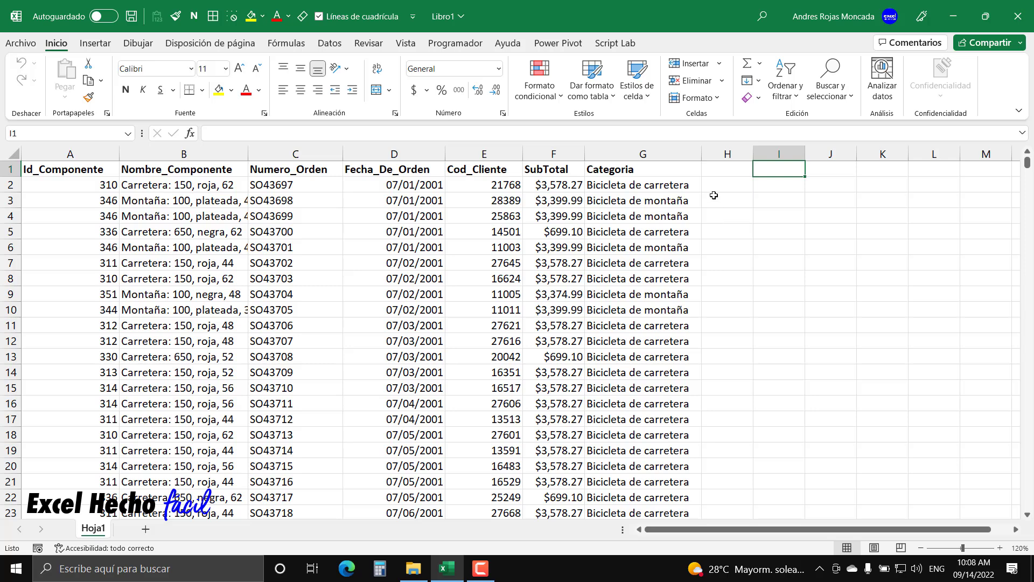
- Check in the Excel options that the Microsoft Power Pivot for Excel COM add-in is enabled
{"action": "left_click", "coordinate": [583, 46]}
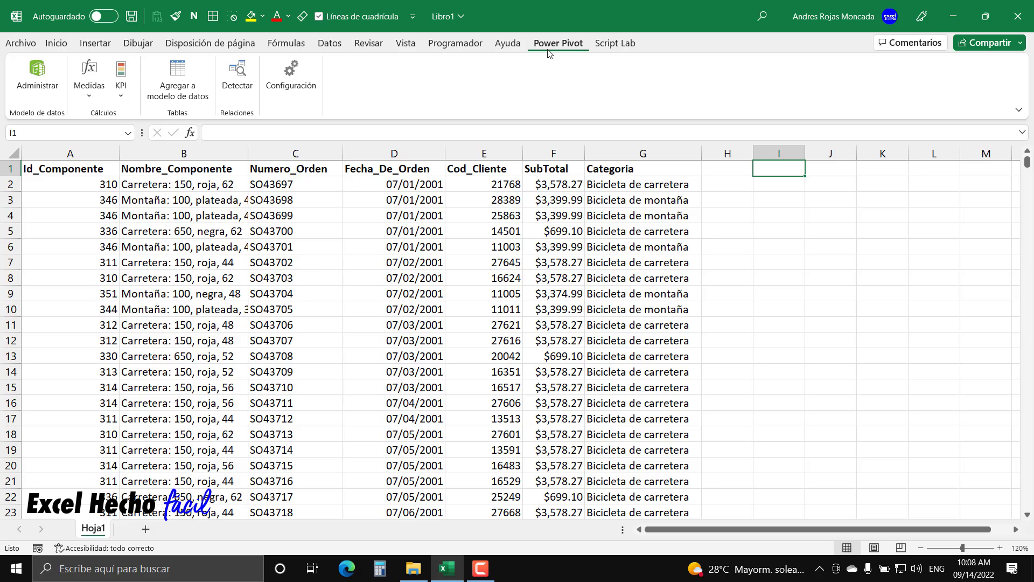
{"action": "left_click", "coordinate": [33, 44]}
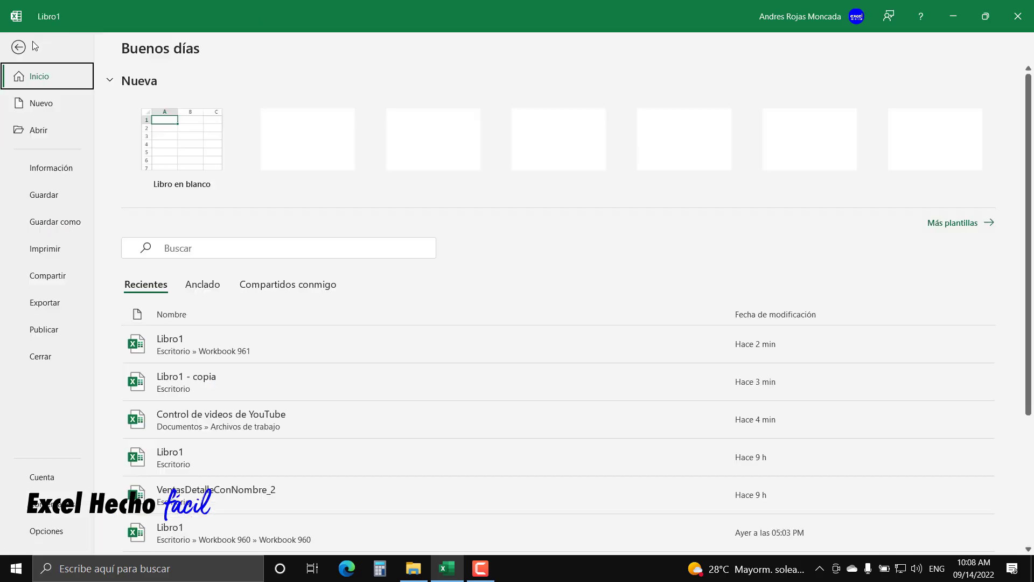
{"action": "left_click", "coordinate": [47, 532]}
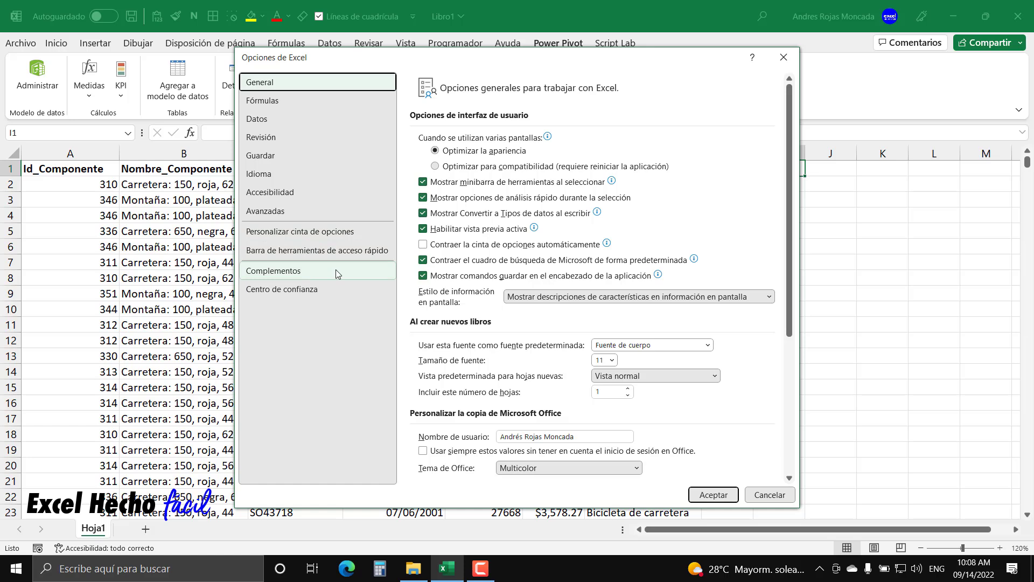
{"action": "left_click", "coordinate": [363, 273]}
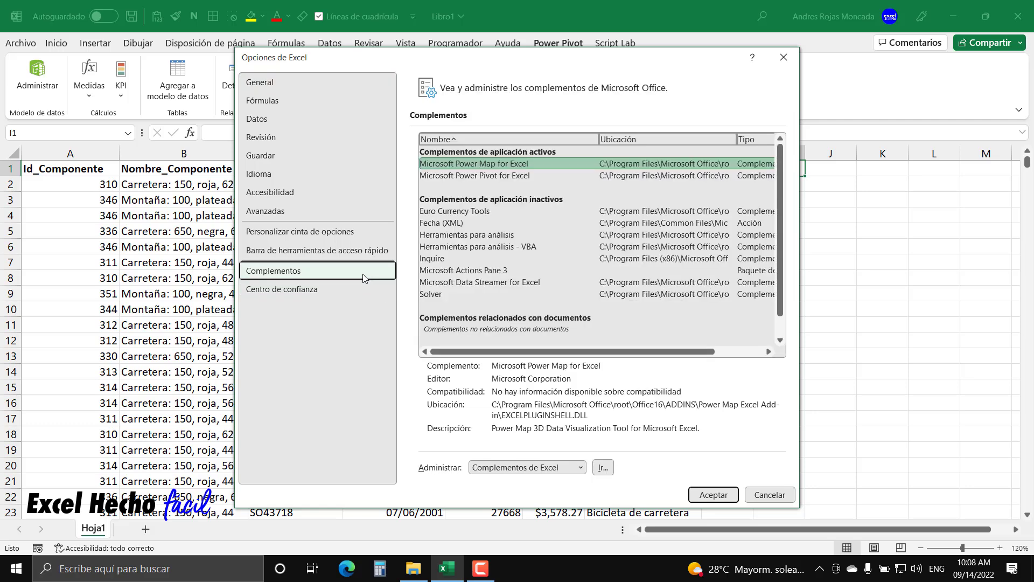
{"action": "left_click", "coordinate": [581, 467]}
{"action": "left_click", "coordinate": [566, 494]}
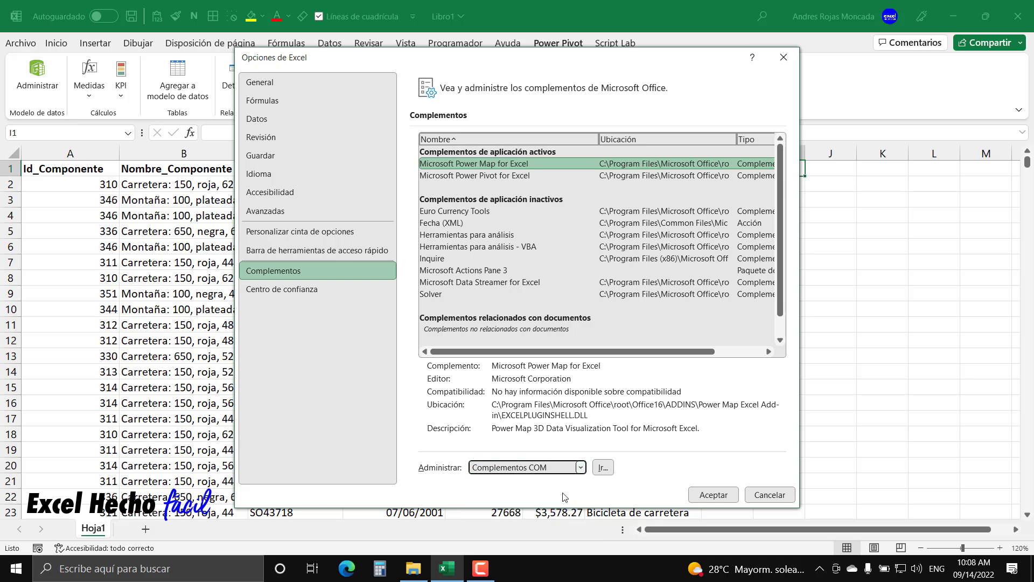
{"action": "left_click", "coordinate": [603, 468]}
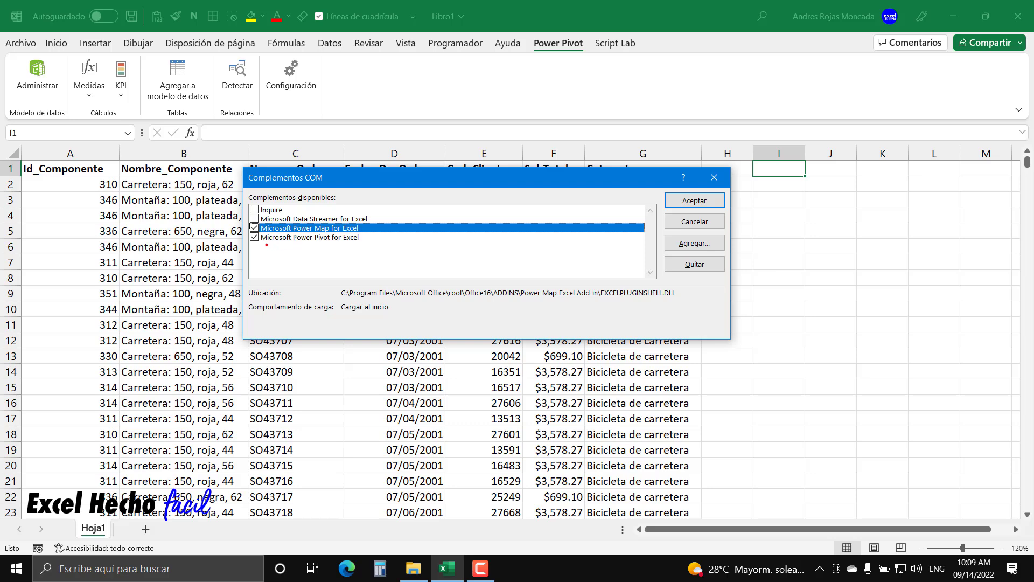
{"action": "left_click_drag", "start_coordinate": [262, 244], "coordinate": [358, 244]}
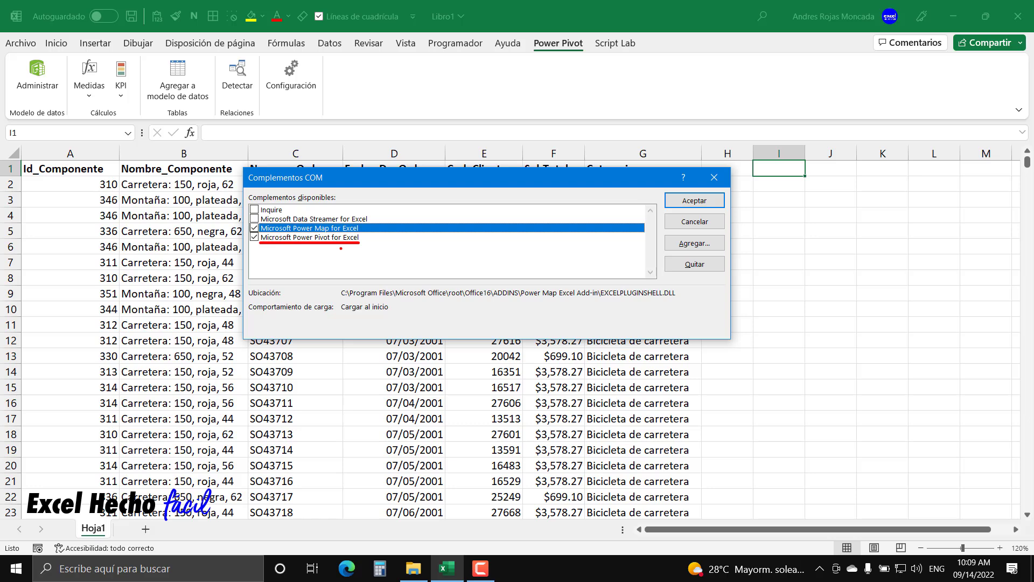
{"action": "left_click_drag", "start_coordinate": [255, 245], "coordinate": [256, 266]}
{"action": "mouse_move", "coordinate": [659, 188]}
{"action": "left_mouse_down"}
{"action": "mouse_move", "coordinate": [708, 213]}
{"action": "mouse_move", "coordinate": [659, 189]}
{"action": "left_mouse_up"}
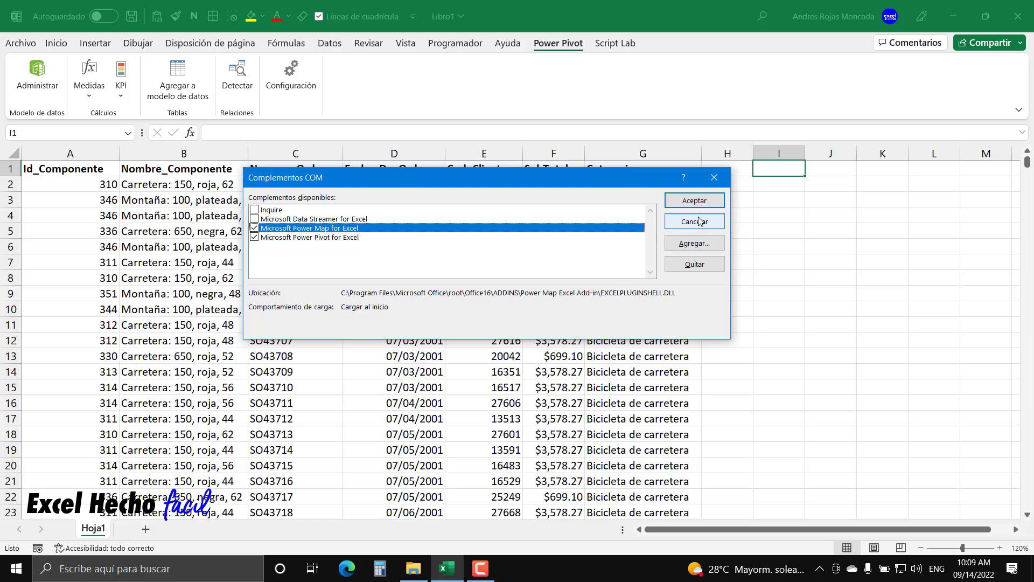
{"action": "left_click", "coordinate": [713, 178]}
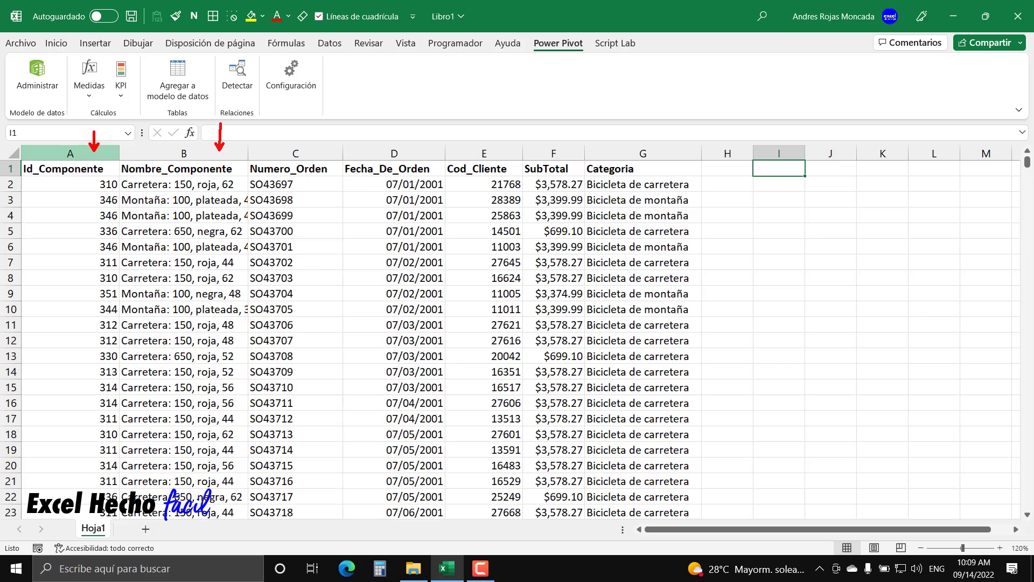
{"action": "left_click_drag", "start_coordinate": [317, 154], "coordinate": [312, 125]}
{"action": "left_click_drag", "start_coordinate": [416, 155], "coordinate": [415, 124]}
{"action": "left_click_drag", "start_coordinate": [496, 154], "coordinate": [496, 124]}
{"action": "left_click_drag", "start_coordinate": [568, 156], "coordinate": [568, 122]}
{"action": "left_click_drag", "start_coordinate": [660, 158], "coordinate": [664, 119]}
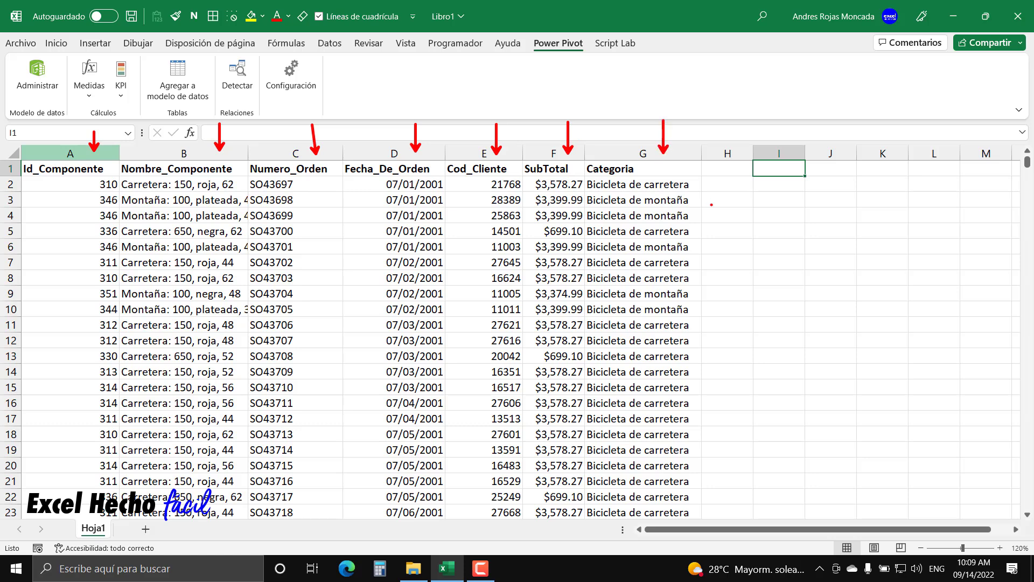
{"action": "key", "text": "Escape"}
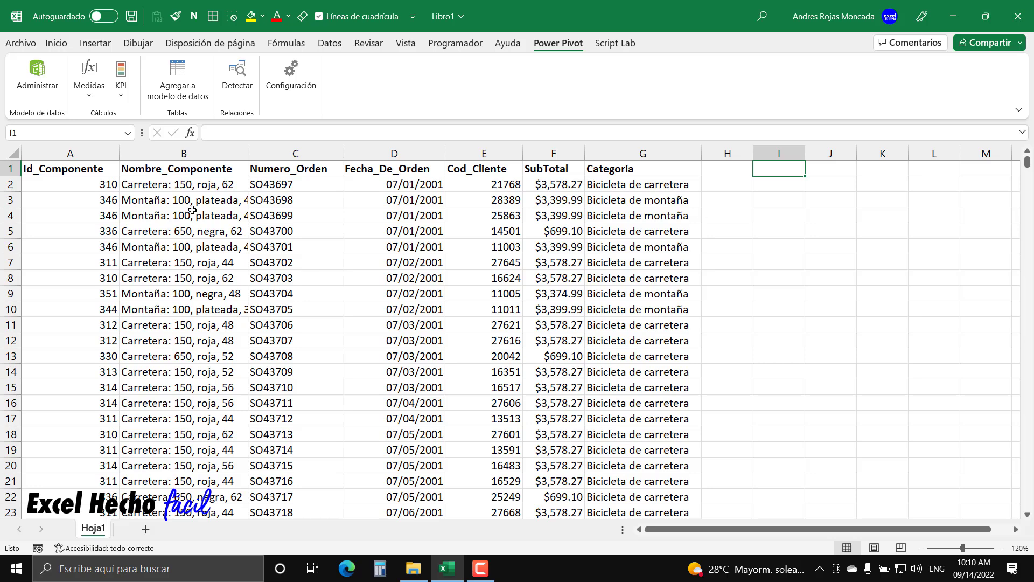
- Count the records by selecting the whole Id_Componente column from its last entry up to A2
{"action": "left_click_drag", "start_coordinate": [89, 186], "coordinate": [85, 320]}
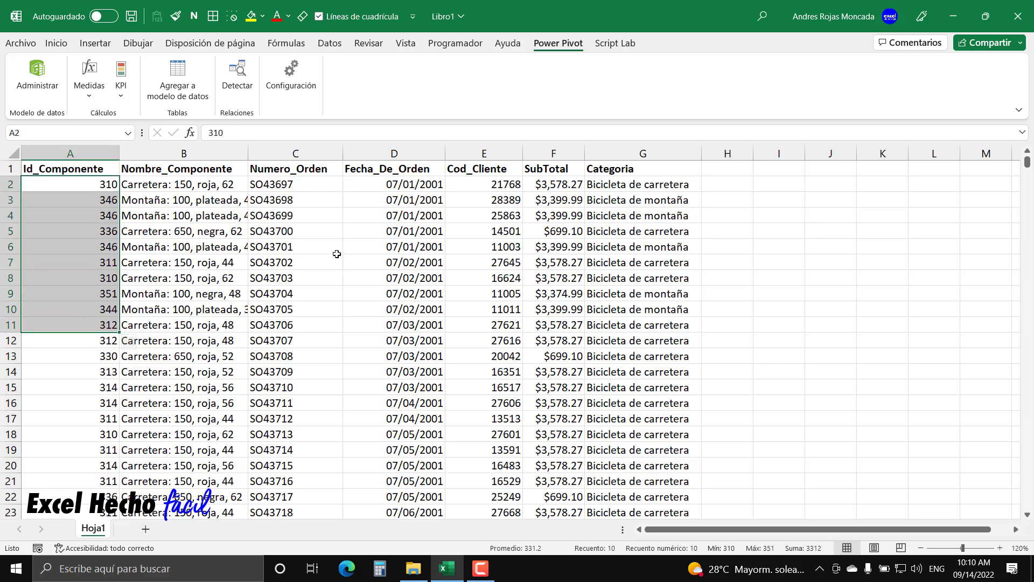
{"action": "left_click_drag", "start_coordinate": [294, 184], "coordinate": [288, 358]}
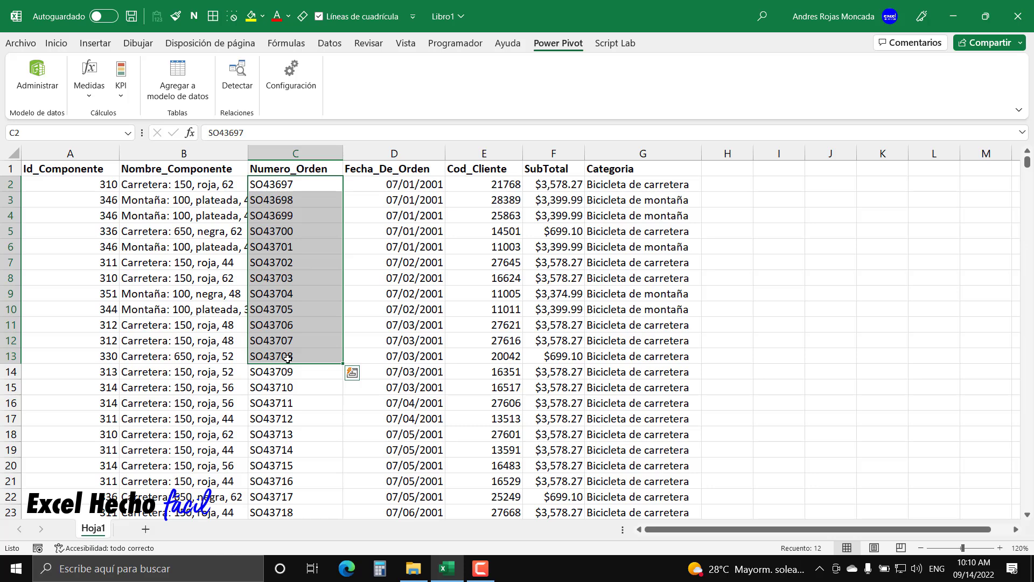
{"action": "left_click", "coordinate": [97, 189]}
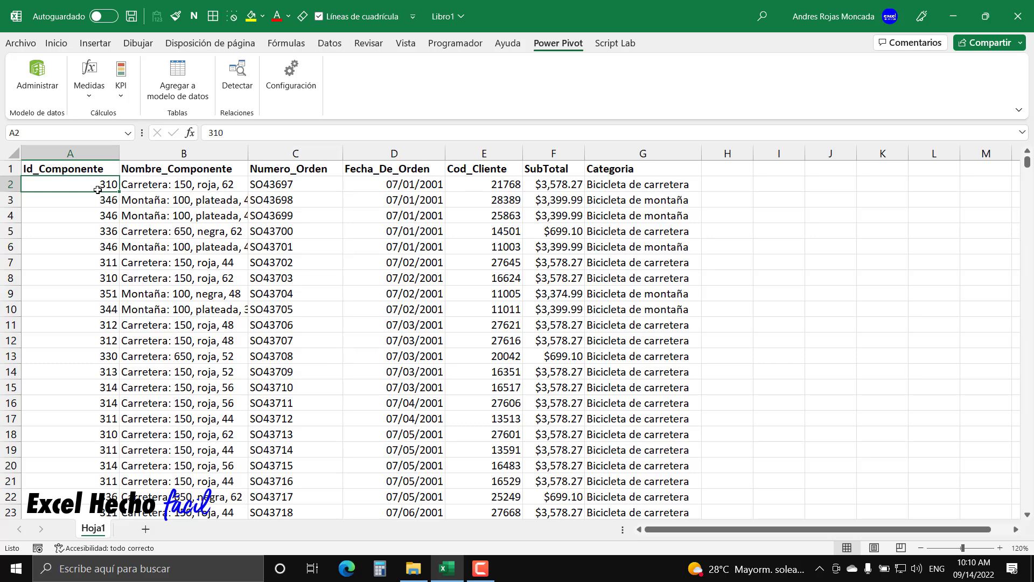
{"action": "key", "text": "ctrl+Down"}
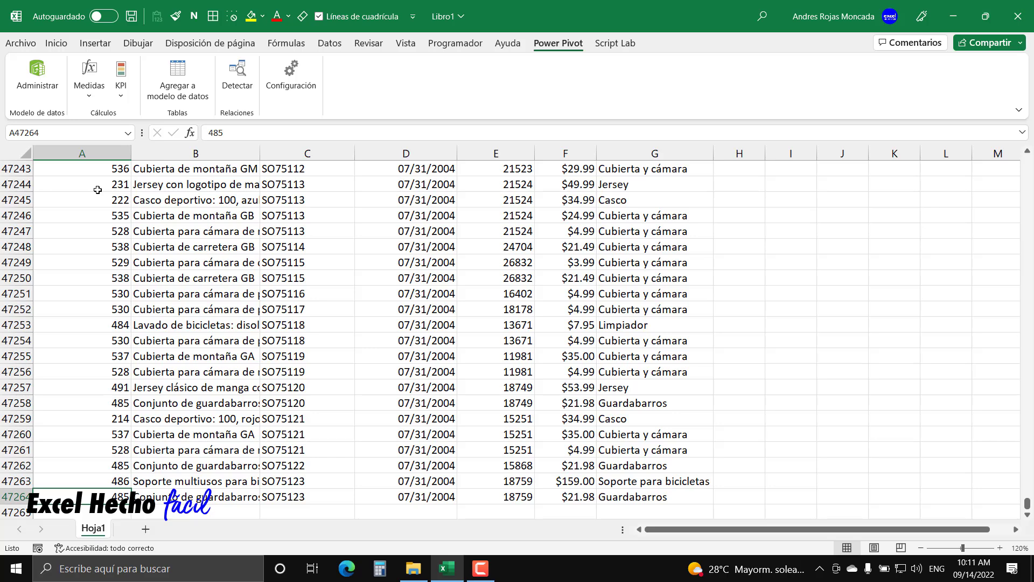
{"action": "key", "text": "ctrl+shift+Up"}
{"action": "key", "text": "shift+Down"}
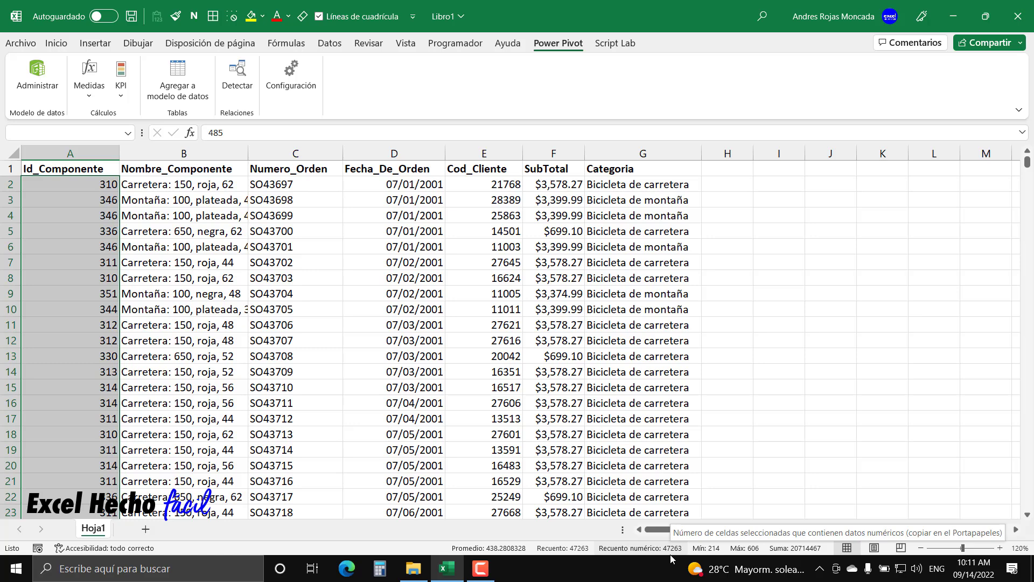
{"action": "left_click", "coordinate": [78, 170]}
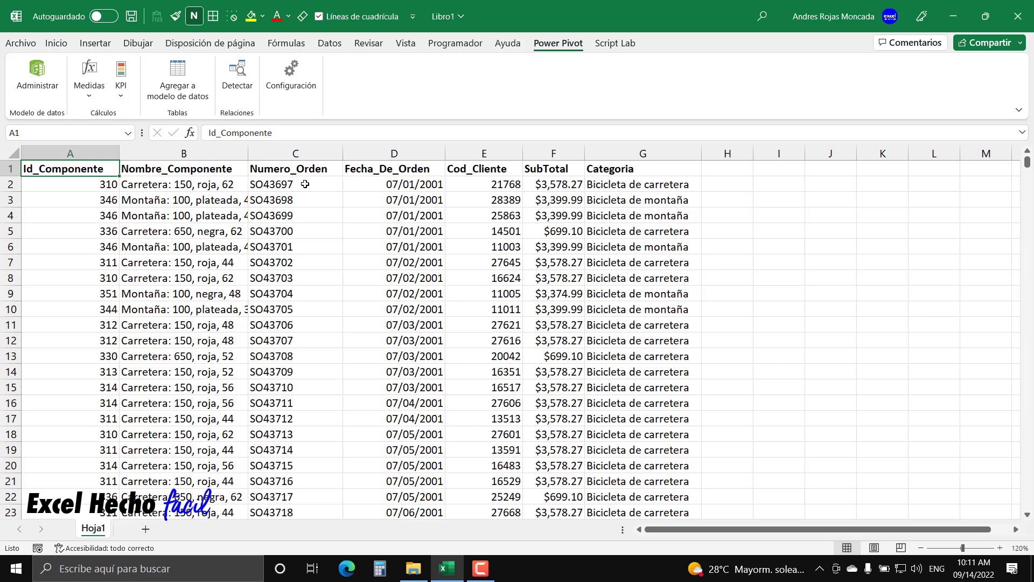
- Examine the order data across the columns from Id_Componente to SubTotal, comparing component IDs, names, order numbers and dates
{"action": "left_click_drag", "start_coordinate": [304, 176], "coordinate": [306, 191]}
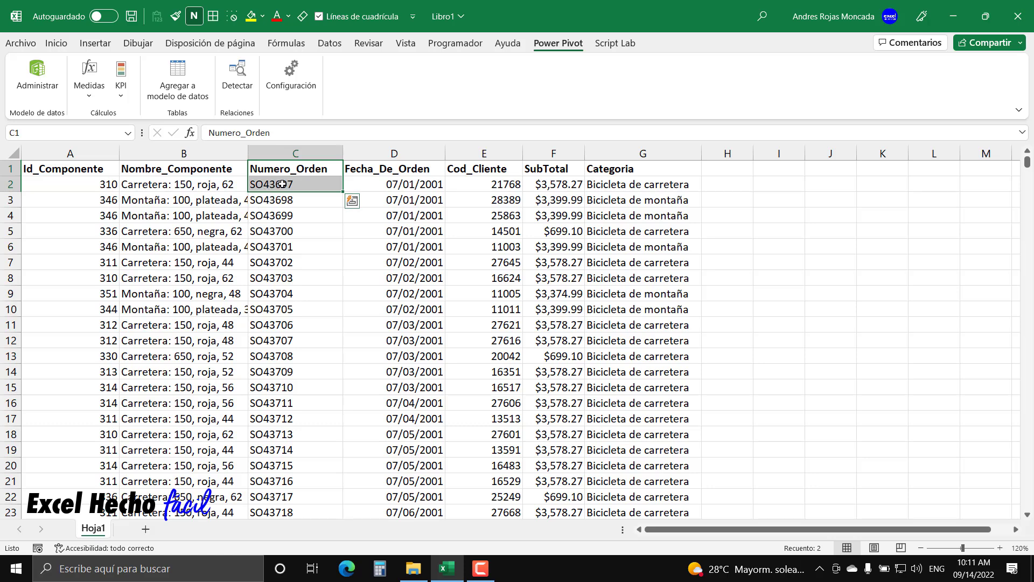
{"action": "left_click", "coordinate": [82, 184]}
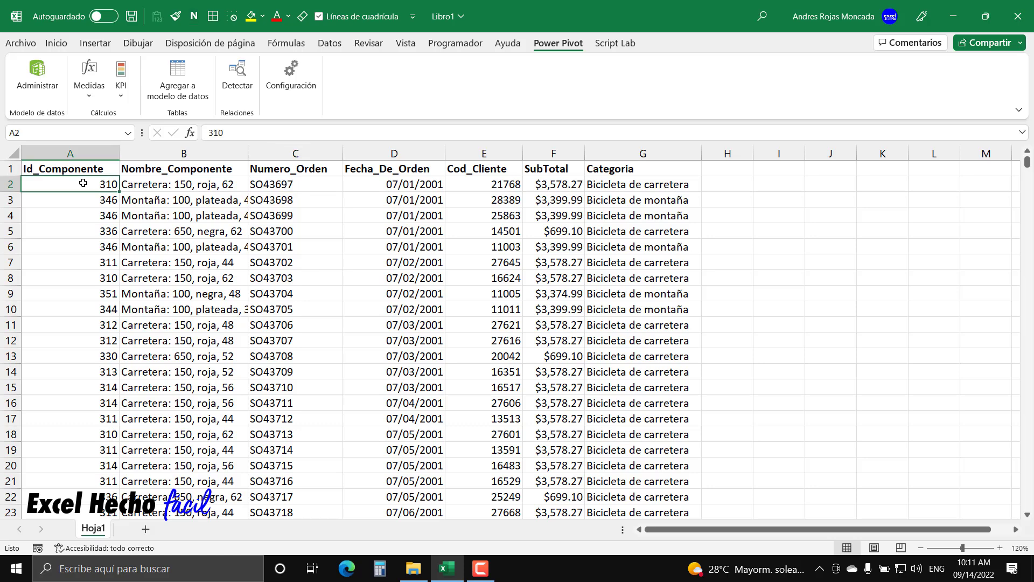
{"action": "left_click", "coordinate": [146, 184]}
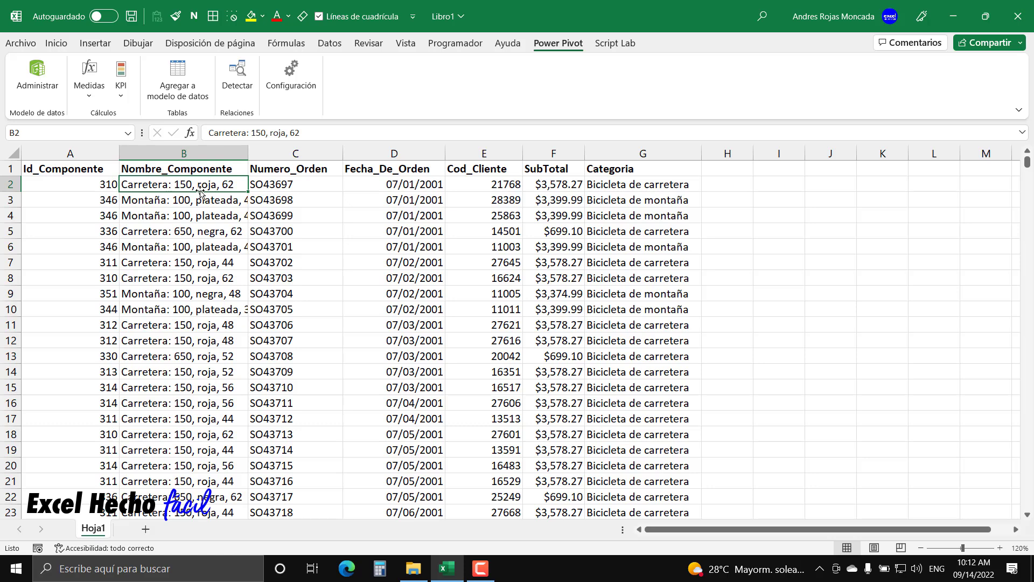
{"action": "left_click_drag", "start_coordinate": [102, 183], "coordinate": [97, 311]}
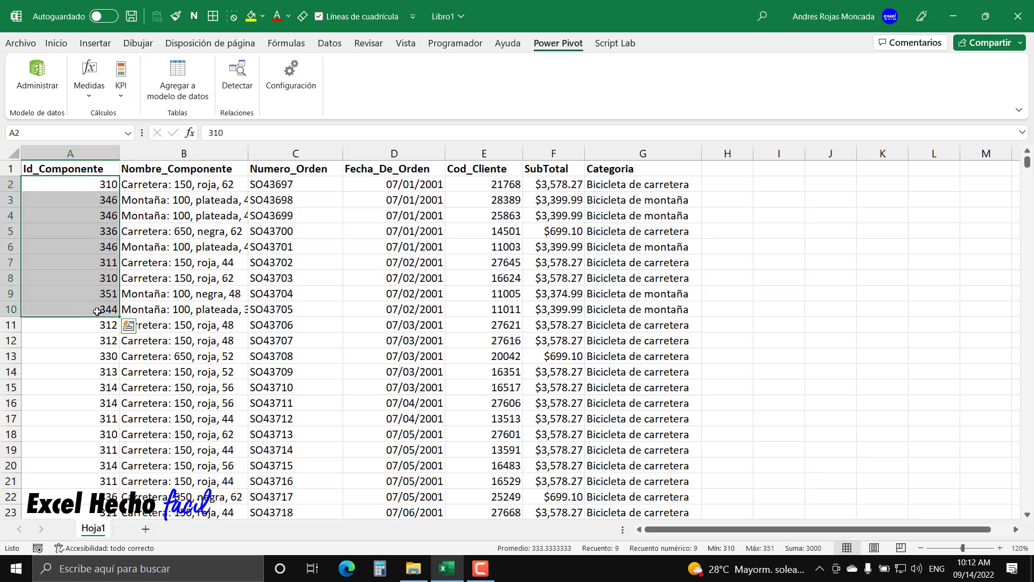
{"action": "left_click_drag", "start_coordinate": [275, 185], "coordinate": [272, 385]}
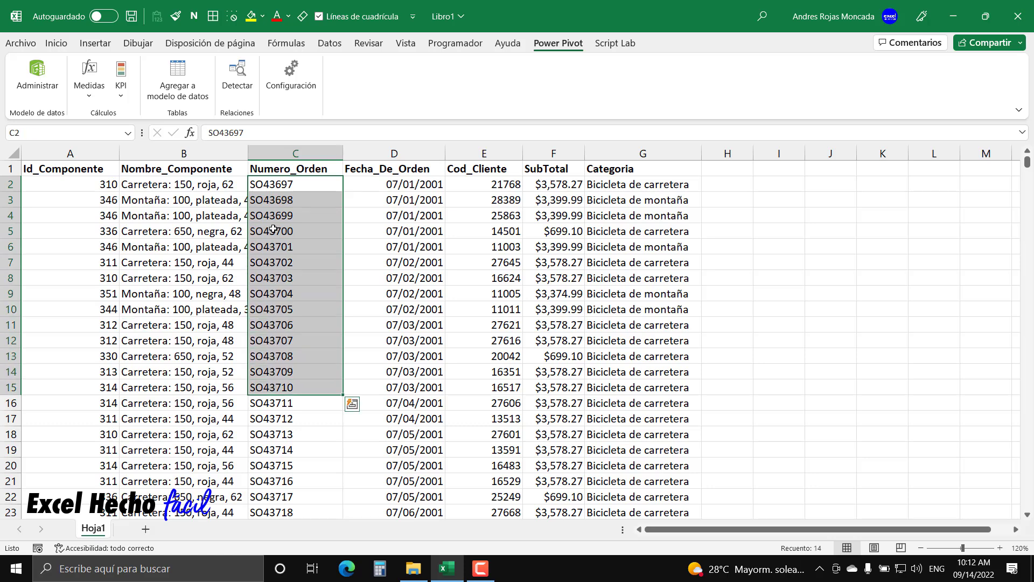
{"action": "left_click", "coordinate": [109, 185]}
{"action": "left_click_drag", "start_coordinate": [109, 185], "coordinate": [105, 362]}
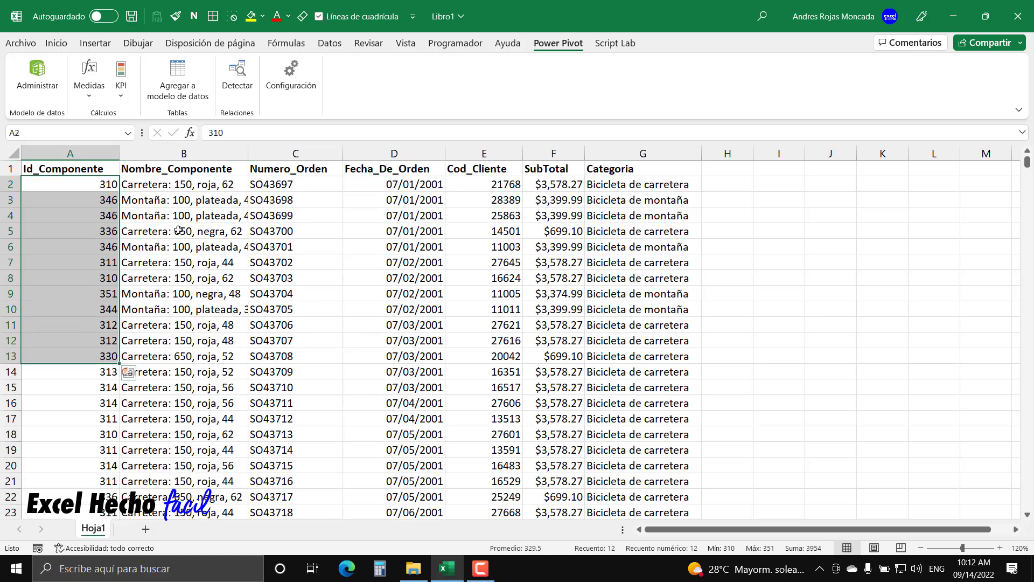
{"action": "left_click_drag", "start_coordinate": [188, 185], "coordinate": [187, 339]}
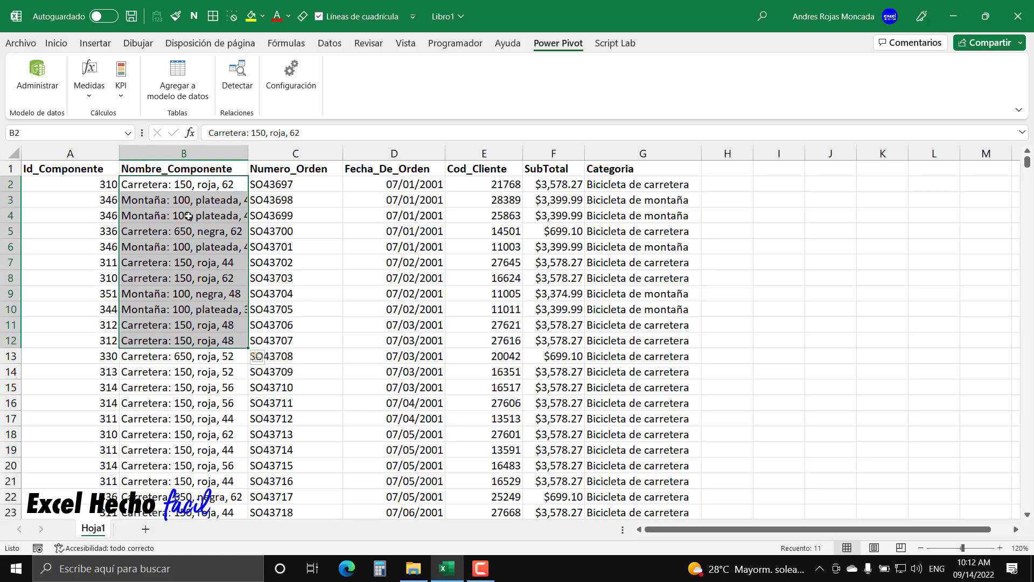
{"action": "left_click_drag", "start_coordinate": [406, 186], "coordinate": [398, 326]}
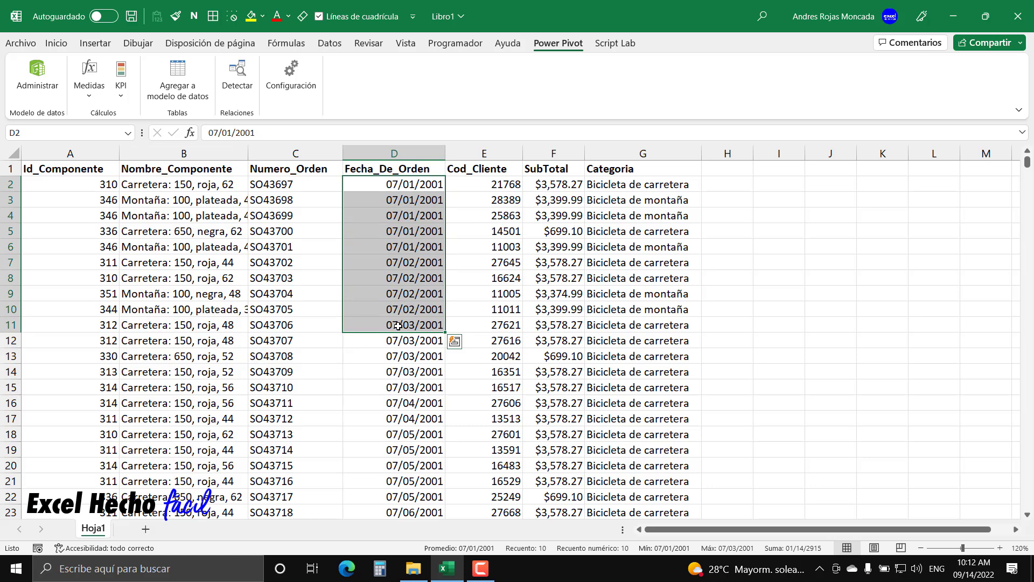
{"action": "left_click", "coordinate": [475, 184]}
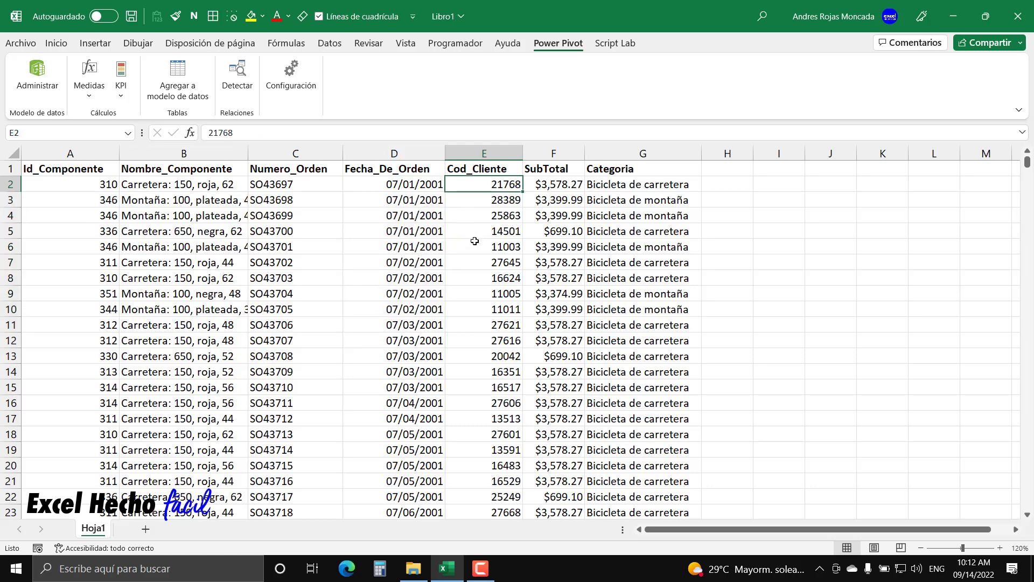
{"action": "left_click", "coordinate": [548, 183]}
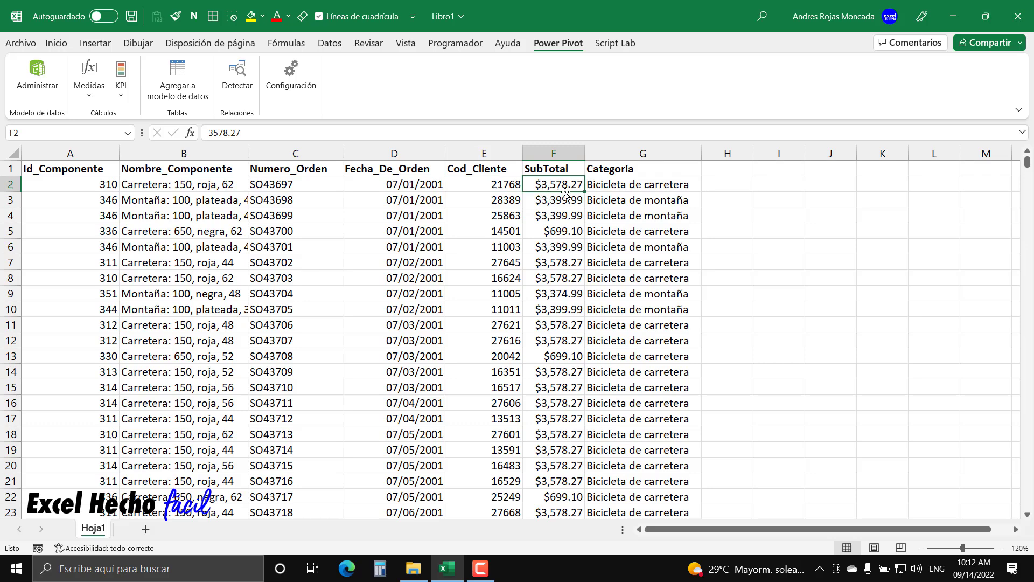
- Add filters to the header row and filter the Categoria column to show only Guardabarros
{"action": "left_click", "coordinate": [622, 171]}
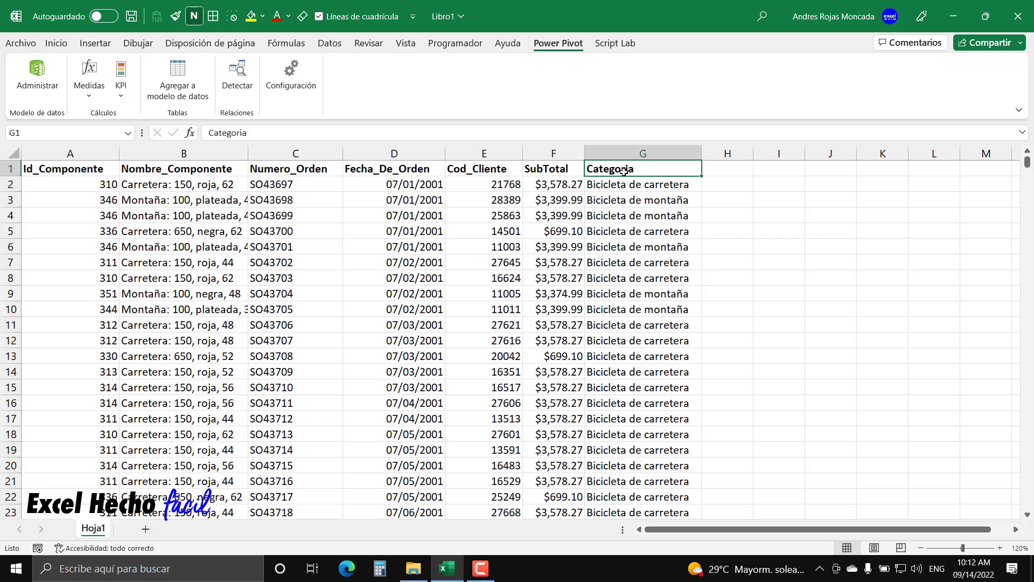
{"action": "key", "text": "ctrl+shift+l"}
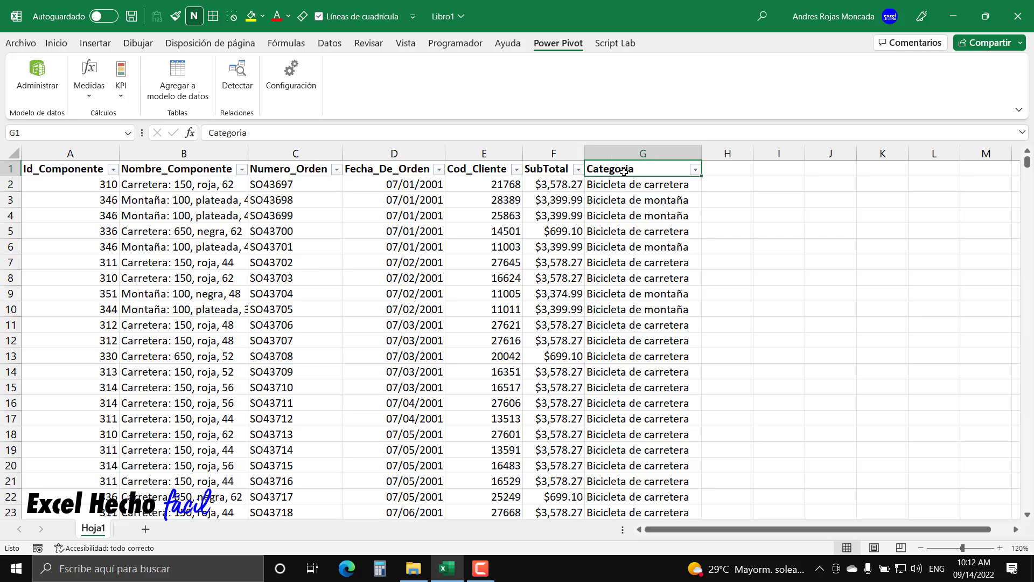
{"action": "left_click", "coordinate": [696, 170]}
{"action": "left_click", "coordinate": [574, 329]}
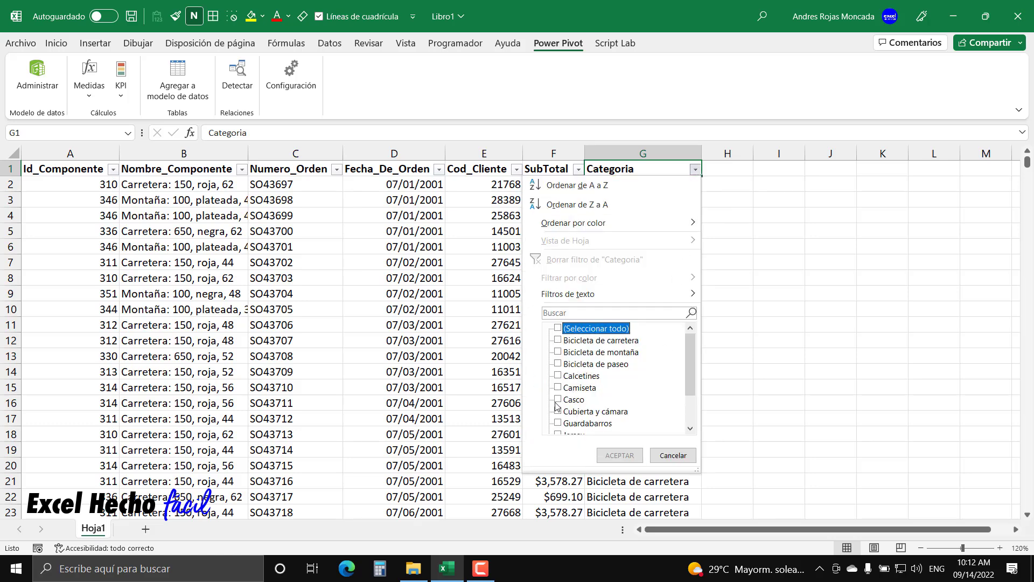
{"action": "left_click", "coordinate": [558, 424]}
{"action": "left_click", "coordinate": [619, 455]}
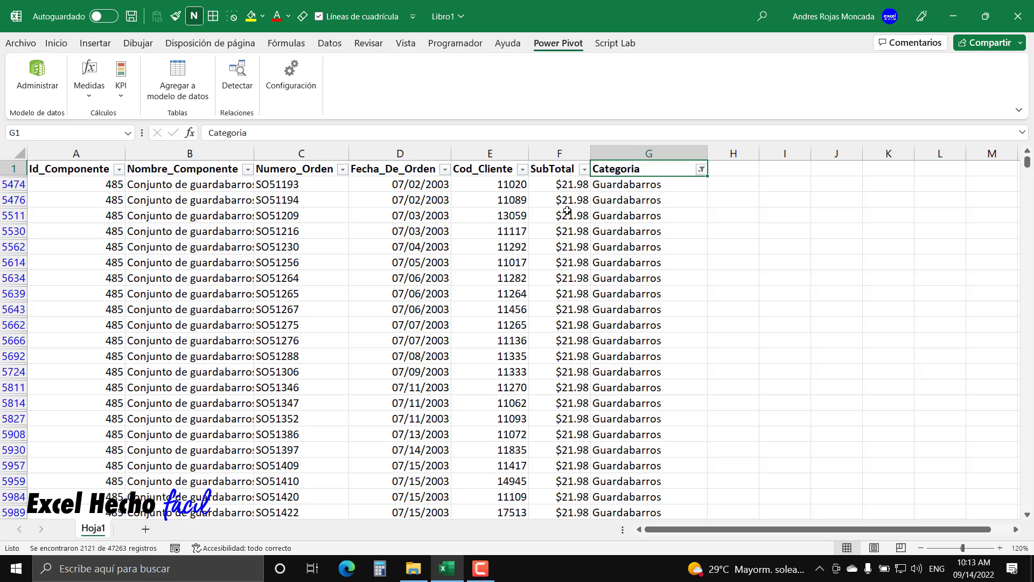
- Clear the filter from the Categoria column
{"action": "left_click", "coordinate": [701, 169]}
{"action": "left_click", "coordinate": [628, 259]}
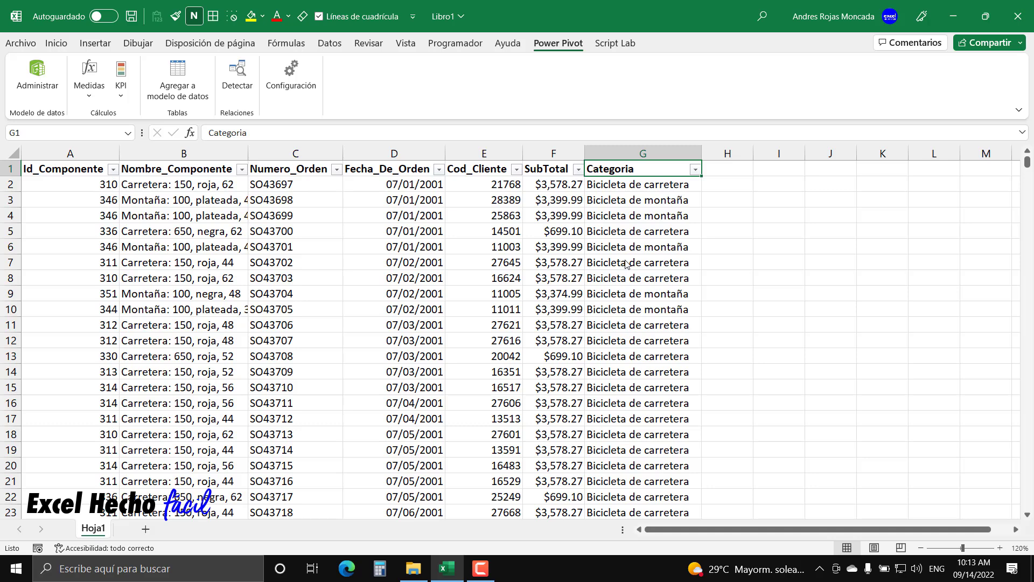
- Filter the Numero_Orden column to show only the fourth order in the list
{"action": "left_click", "coordinate": [305, 173]}
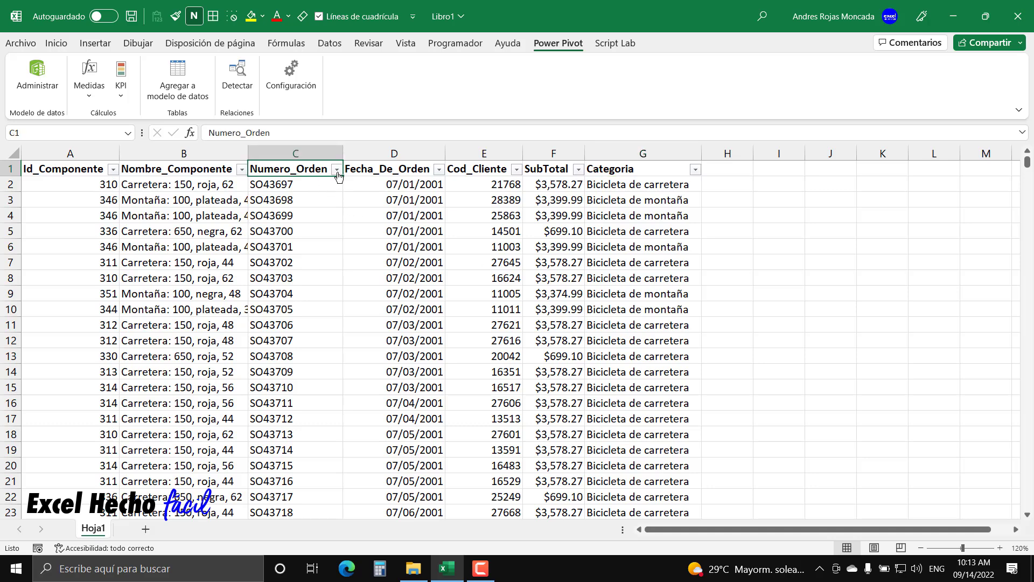
{"action": "left_click", "coordinate": [337, 170]}
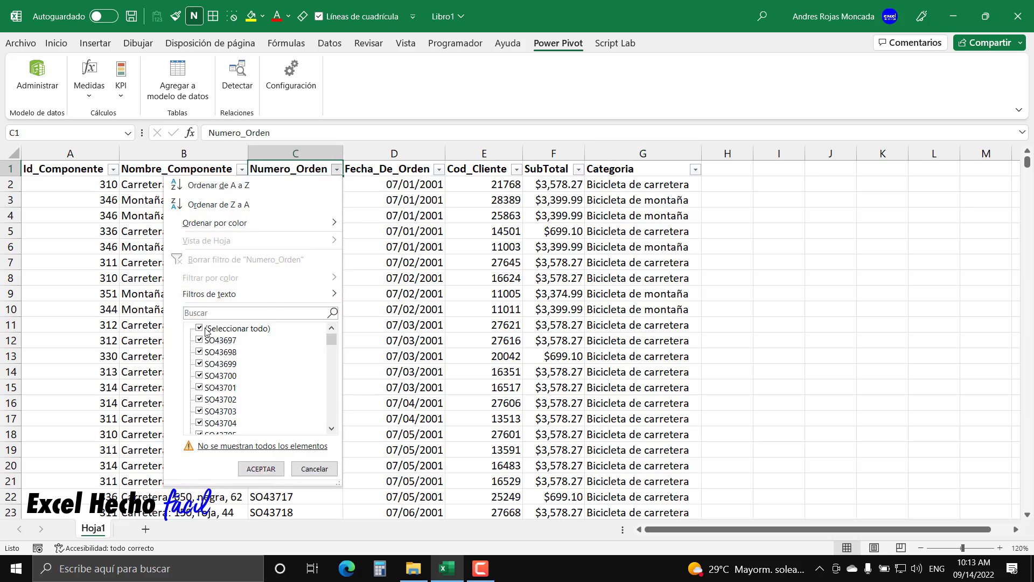
{"action": "left_click", "coordinate": [202, 329]}
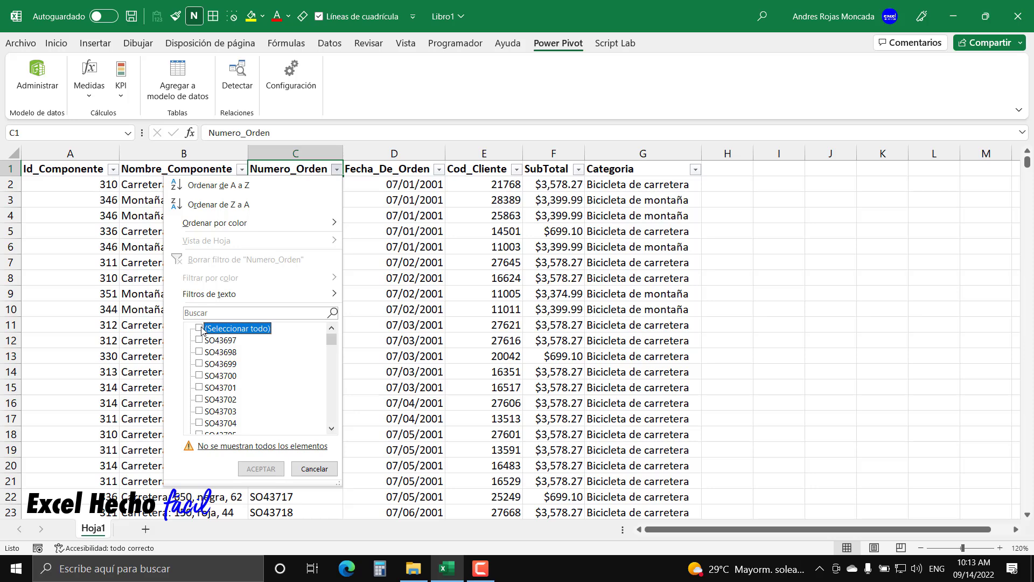
{"action": "left_click", "coordinate": [204, 377]}
{"action": "left_click", "coordinate": [263, 470]}
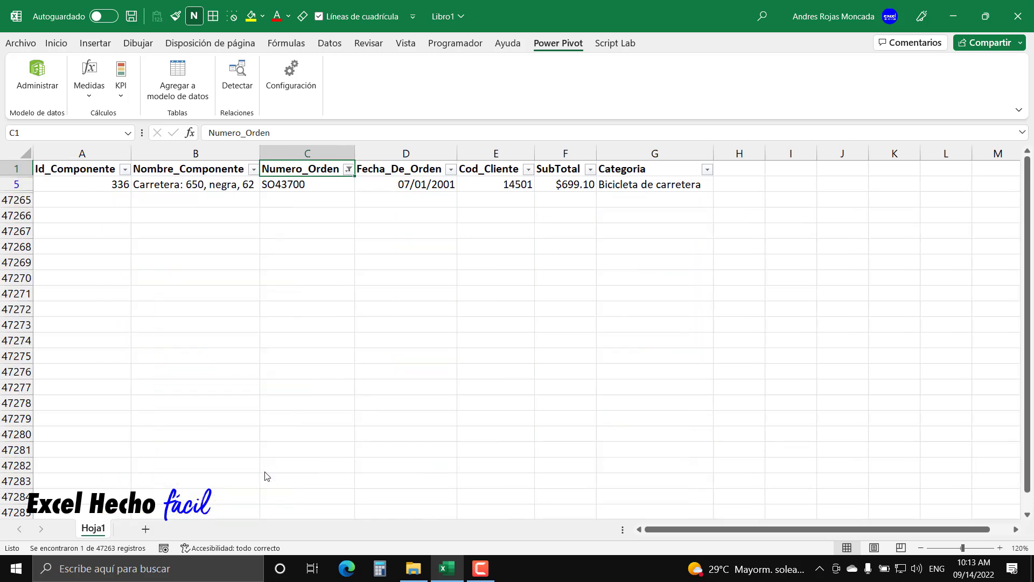
- Switch the Numero_Orden filter to a single order from the lower part of the list
{"action": "left_click", "coordinate": [348, 169]}
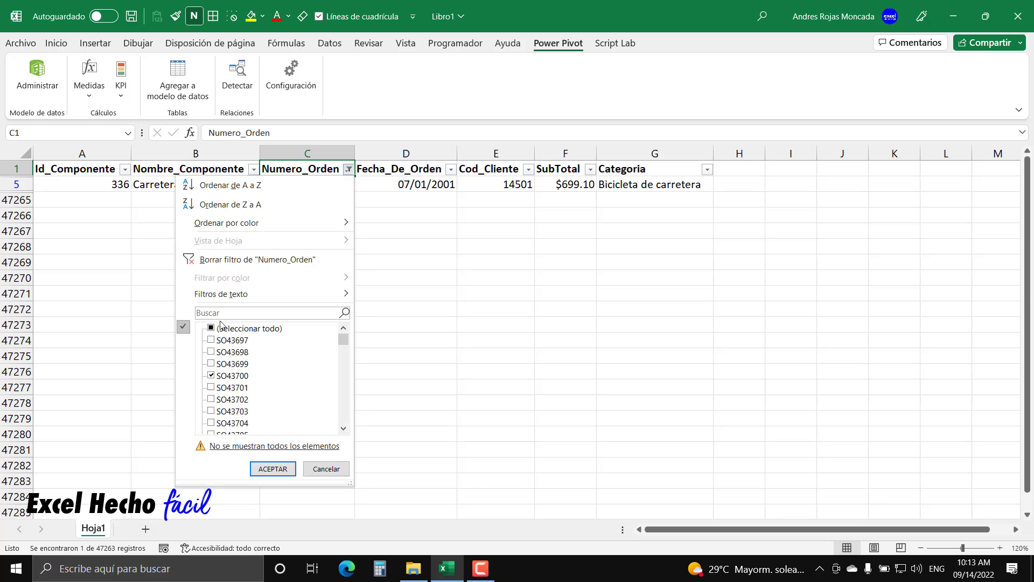
{"action": "left_click", "coordinate": [211, 328]}
{"action": "left_click_drag", "start_coordinate": [343, 341], "coordinate": [344, 401]}
{"action": "left_click", "coordinate": [234, 332]}
{"action": "left_click", "coordinate": [210, 400]}
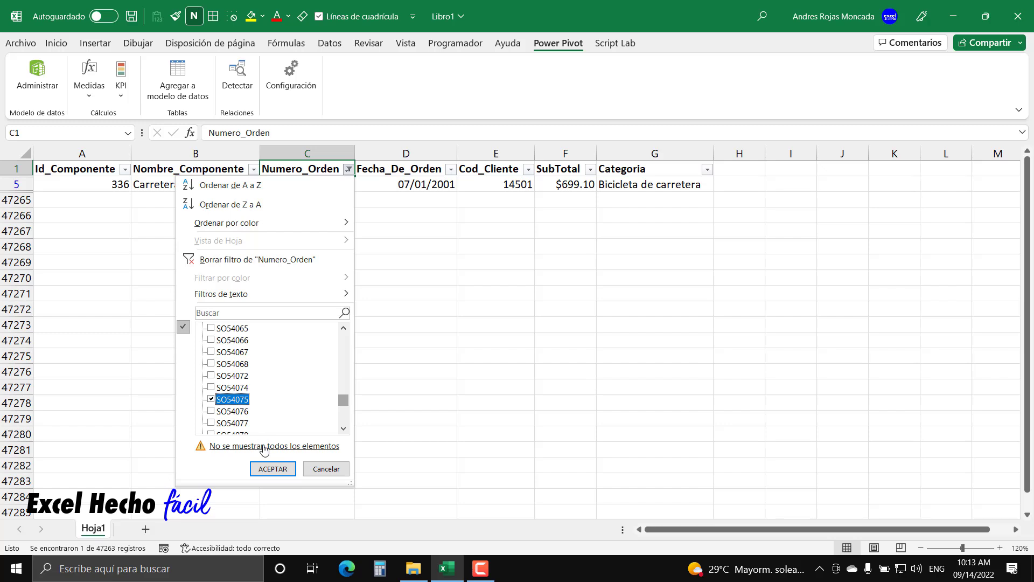
{"action": "left_click", "coordinate": [273, 469]}
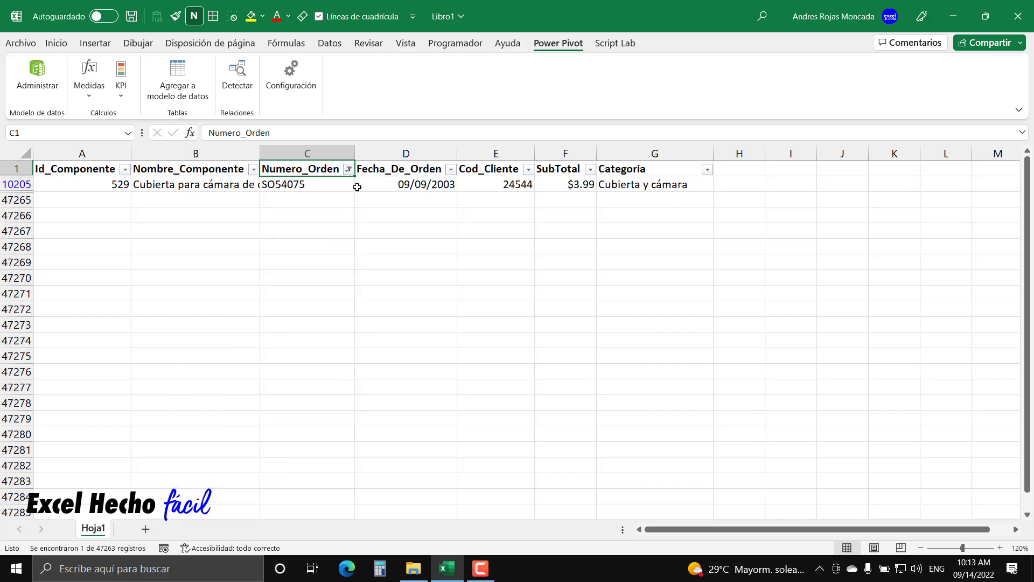
- Change the Numero_Orden filter to a single order from the early part of the list
{"action": "left_click", "coordinate": [349, 169]}
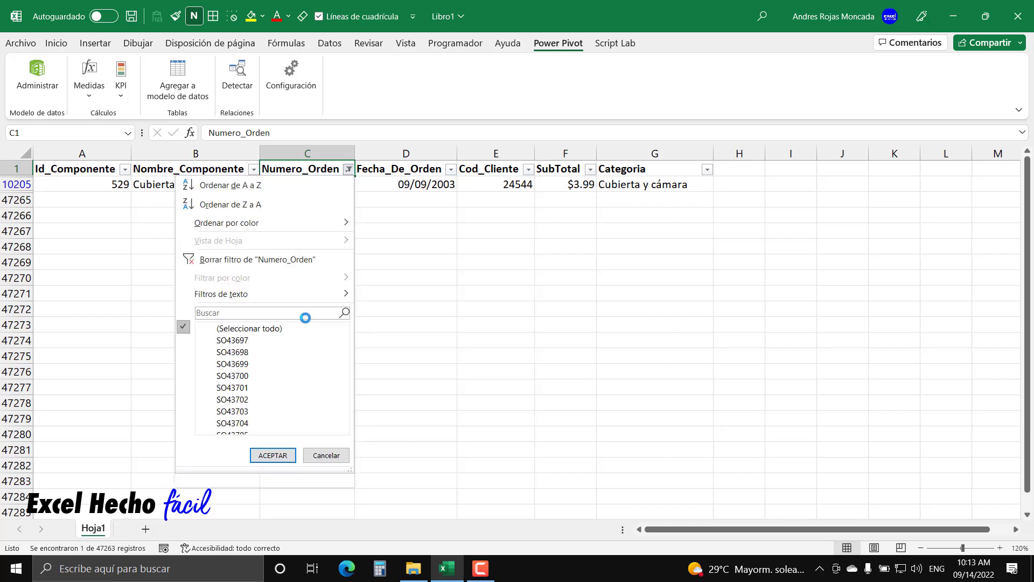
{"action": "left_click", "coordinate": [211, 329]}
{"action": "left_click", "coordinate": [210, 329]}
{"action": "mouse_move", "coordinate": [344, 341]}
{"action": "left_mouse_down"}
{"action": "mouse_move", "coordinate": [345, 418]}
{"action": "mouse_move", "coordinate": [355, 334]}
{"action": "mouse_move", "coordinate": [356, 354]}
{"action": "left_mouse_up"}
{"action": "left_click", "coordinate": [232, 364]}
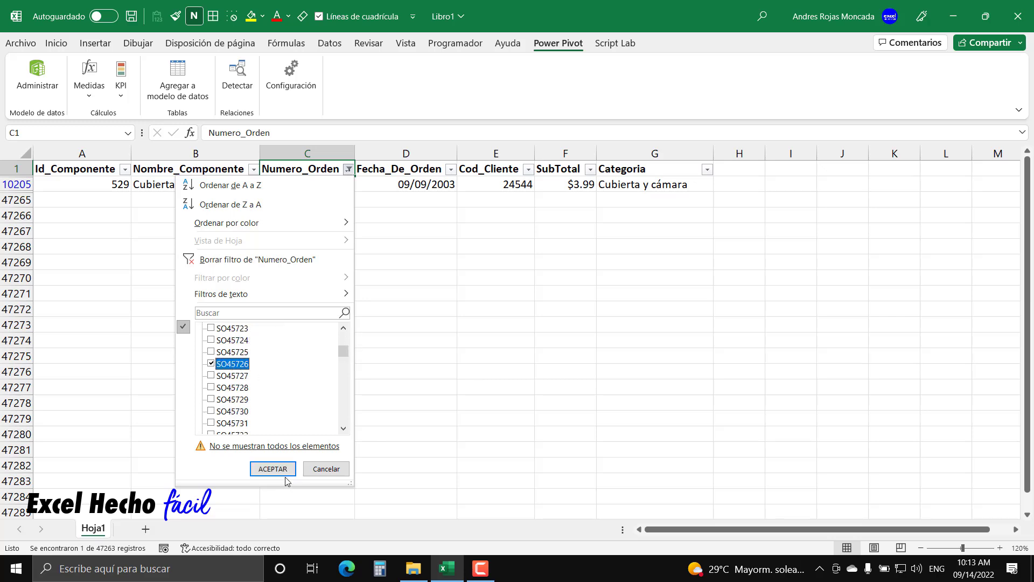
{"action": "left_click", "coordinate": [273, 468]}
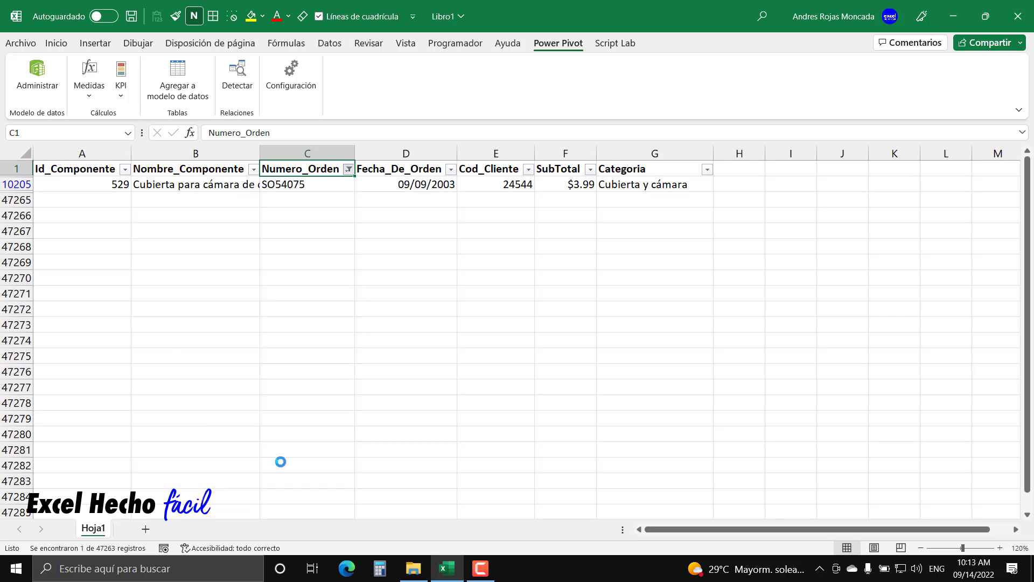
- Filter Numero_Orden to a single order from just past the middle of the list, and remove all filters from the header row
{"action": "left_click", "coordinate": [348, 170]}
{"action": "left_click", "coordinate": [229, 328]}
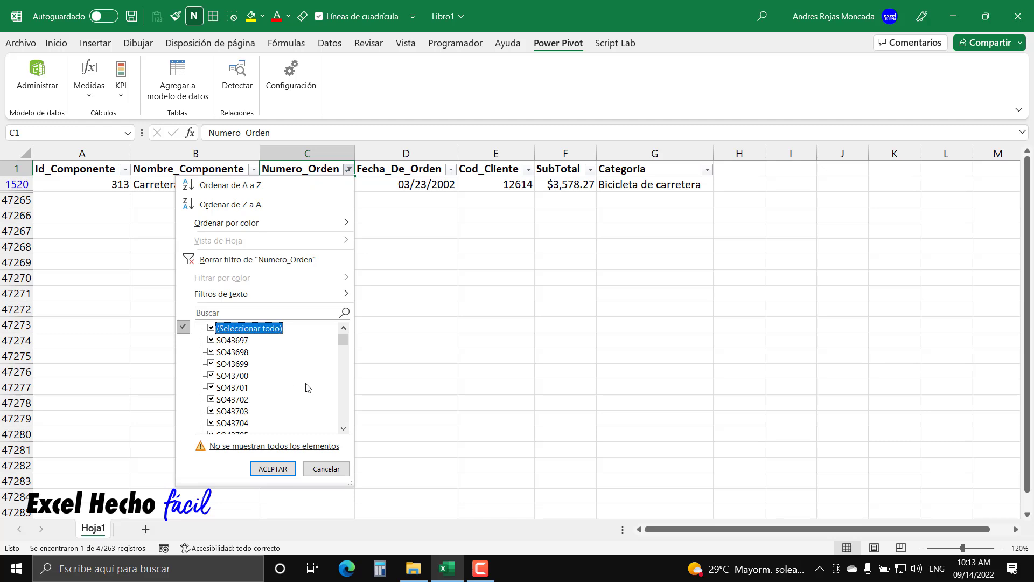
{"action": "left_click_drag", "start_coordinate": [346, 334], "coordinate": [346, 374]}
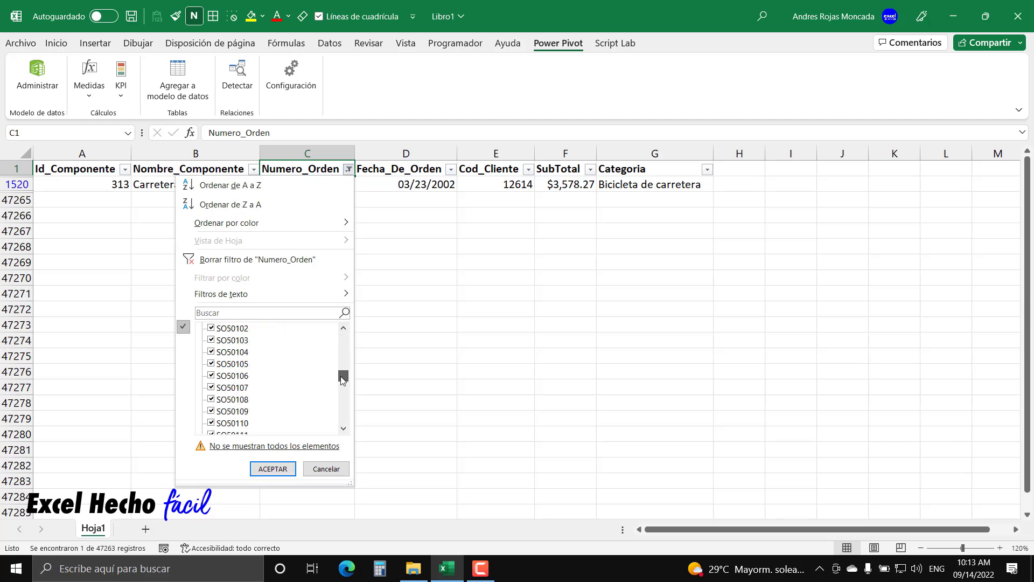
{"action": "left_click", "coordinate": [235, 377]}
{"action": "mouse_move", "coordinate": [343, 376]}
{"action": "left_mouse_down"}
{"action": "mouse_move", "coordinate": [343, 337]}
{"action": "mouse_move", "coordinate": [308, 411]}
{"action": "mouse_move", "coordinate": [349, 399]}
{"action": "mouse_move", "coordinate": [344, 335]}
{"action": "mouse_move", "coordinate": [343, 390]}
{"action": "left_mouse_up"}
{"action": "left_click", "coordinate": [245, 329]}
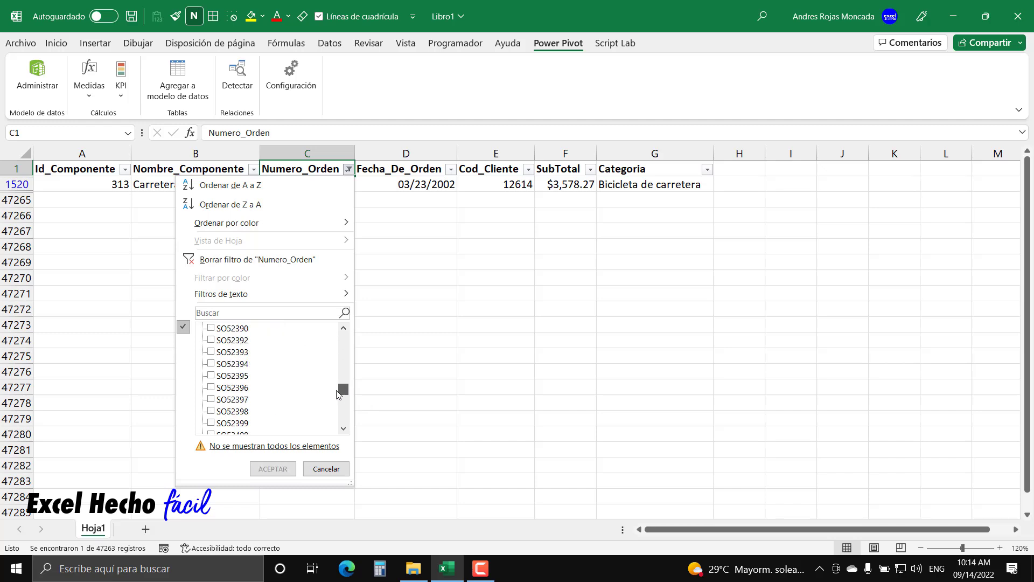
{"action": "left_click", "coordinate": [232, 401]}
{"action": "left_click", "coordinate": [272, 469]}
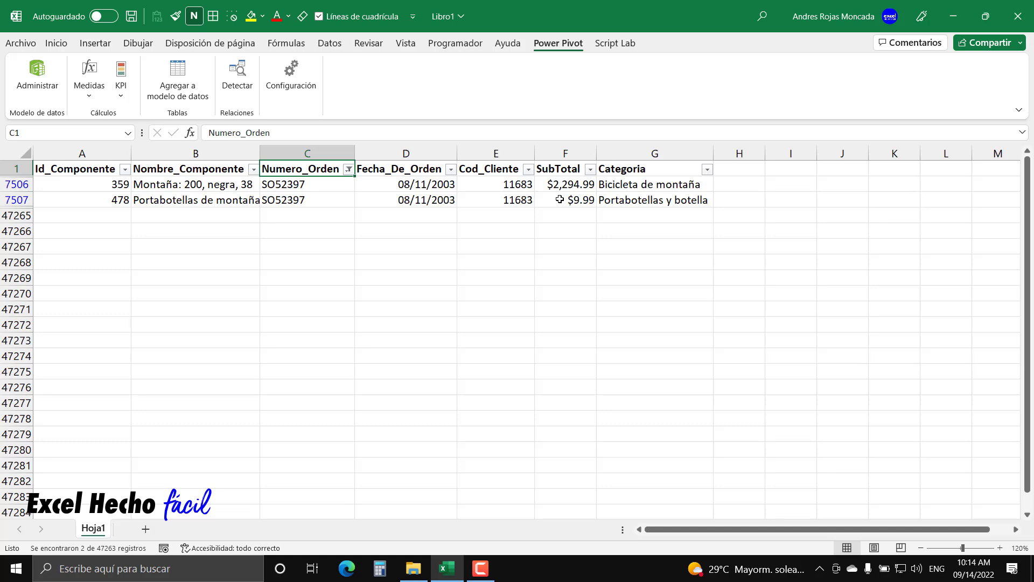
{"action": "key", "text": "ctrl+shift+l"}
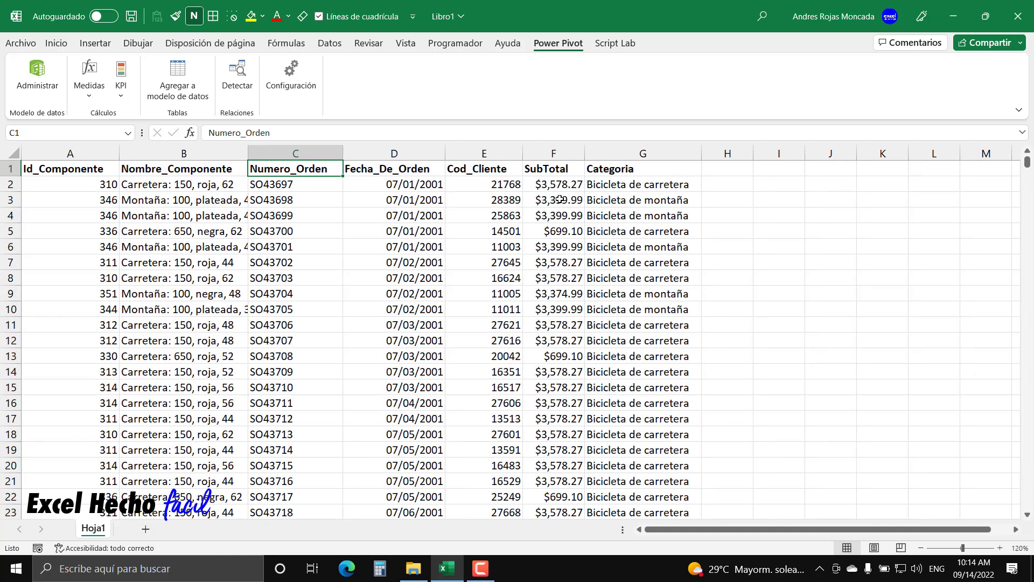
{"action": "left_click", "coordinate": [789, 170]}
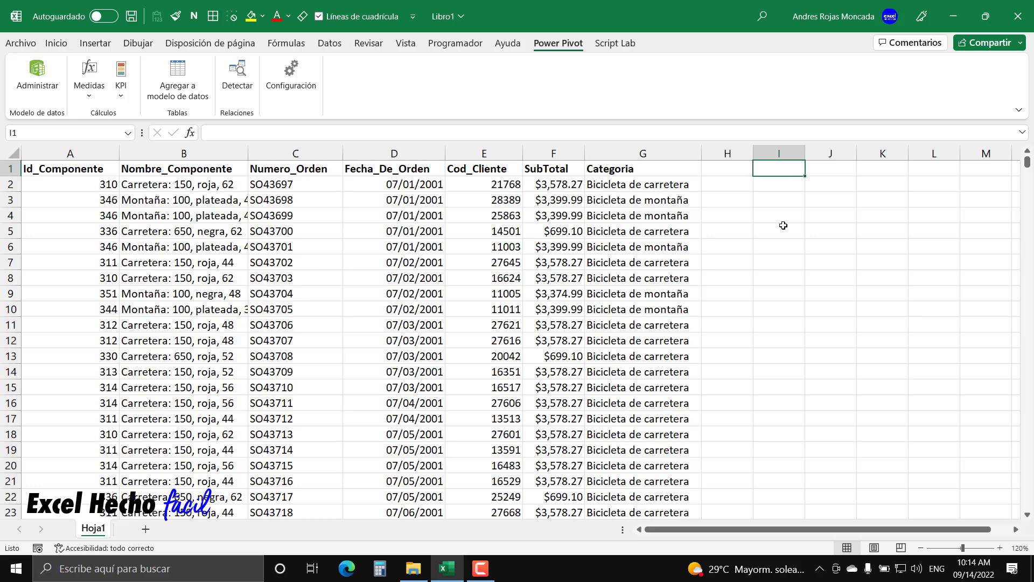
- Add filters to the header row, view the list of values in Categoria, and remove the filters again
{"action": "left_click", "coordinate": [640, 169]}
{"action": "key", "text": "ctrl+shift+l"}
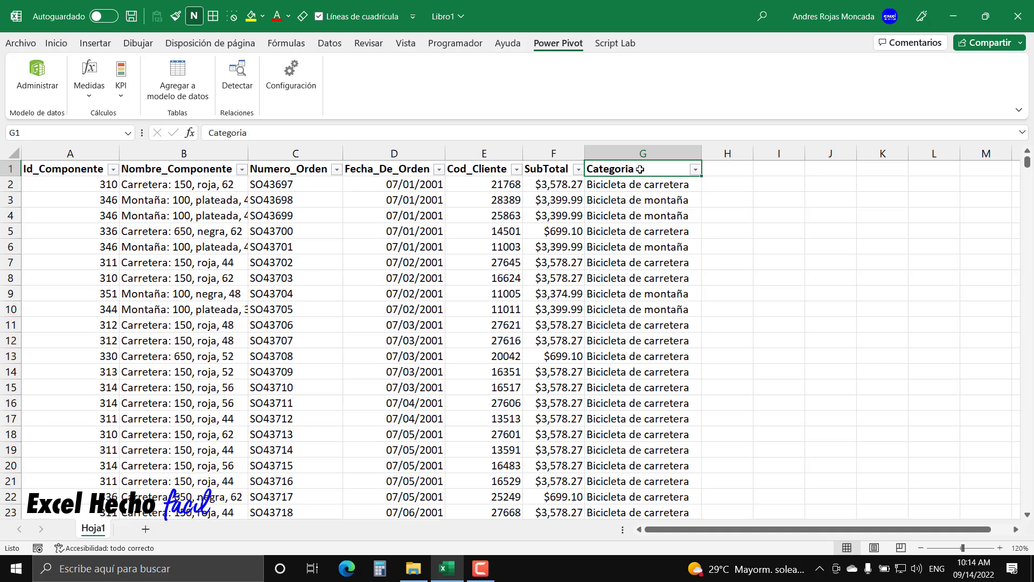
{"action": "left_click", "coordinate": [695, 169]}
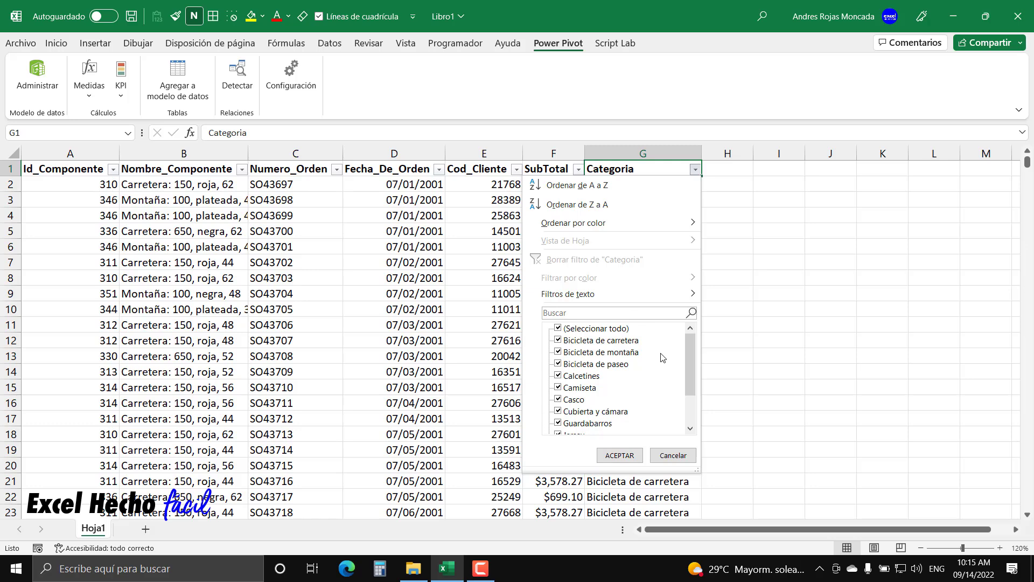
{"action": "key", "text": "Escape"}
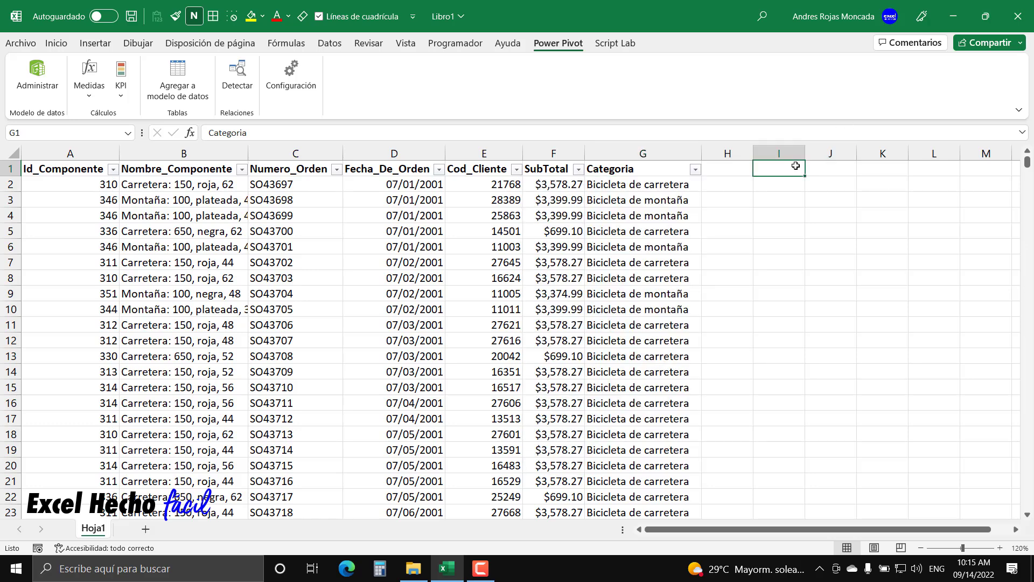
{"action": "key", "text": "ctrl+shift+l"}
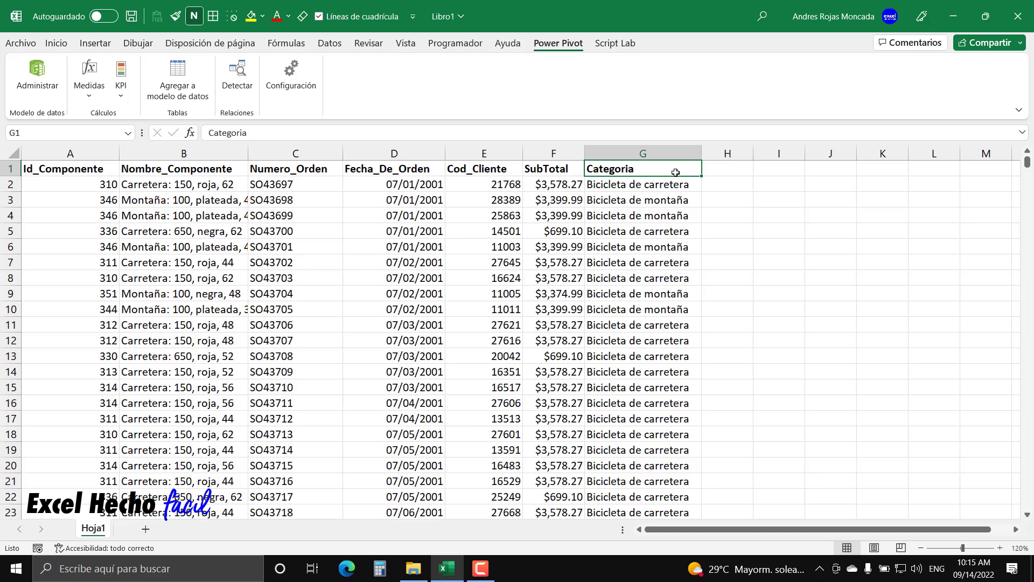
{"action": "left_click", "coordinate": [756, 172]}
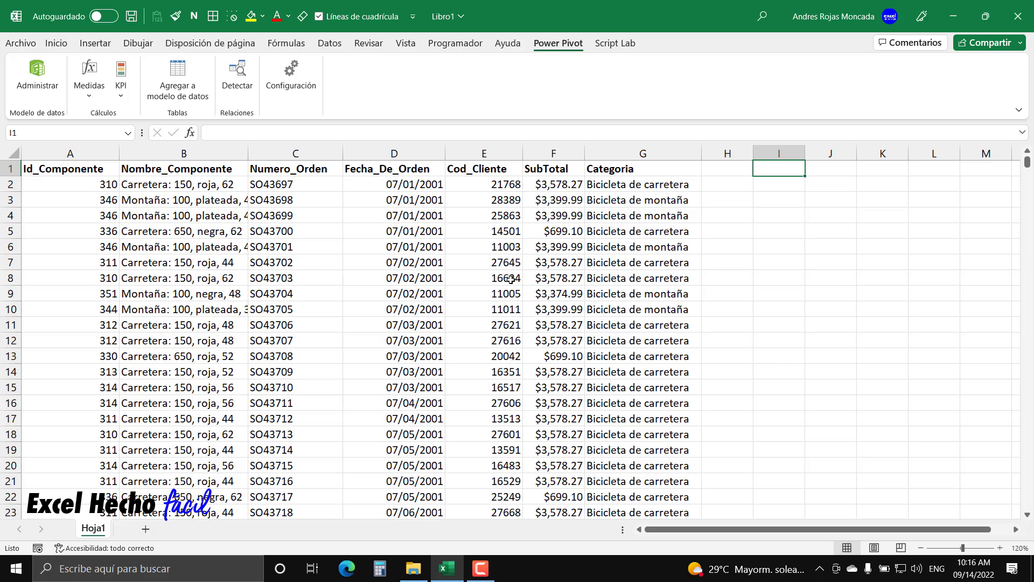
- Convert the whole data range A1:G47264 into a table with headers
{"action": "left_click", "coordinate": [105, 169]}
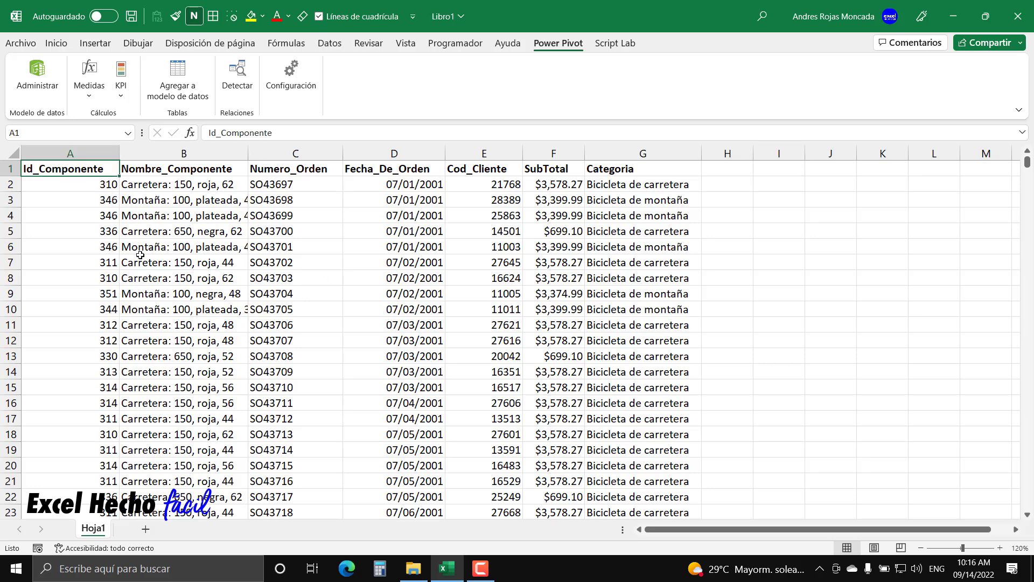
{"action": "key", "text": "ctrl+a"}
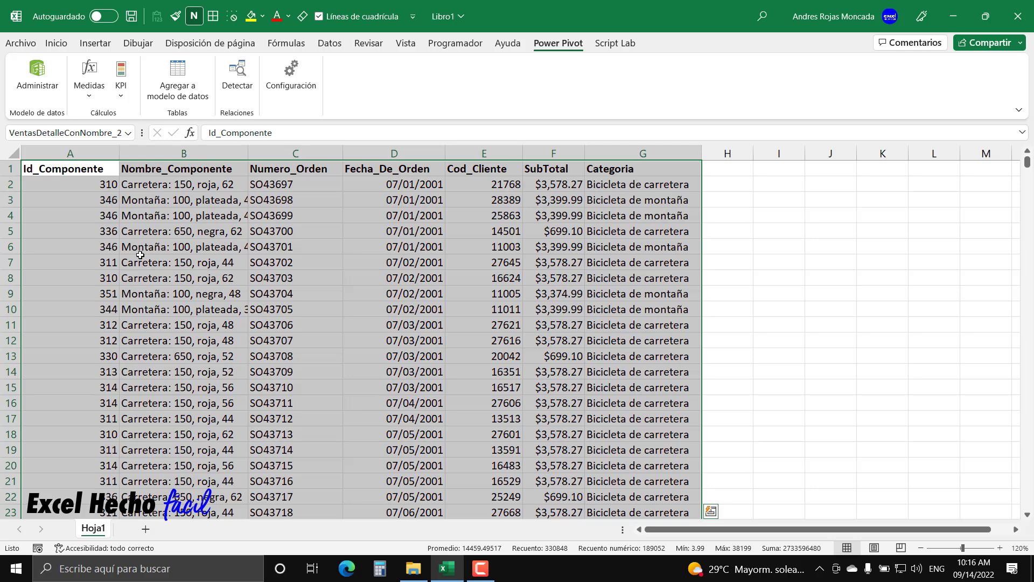
{"action": "key", "text": "ctrl+t"}
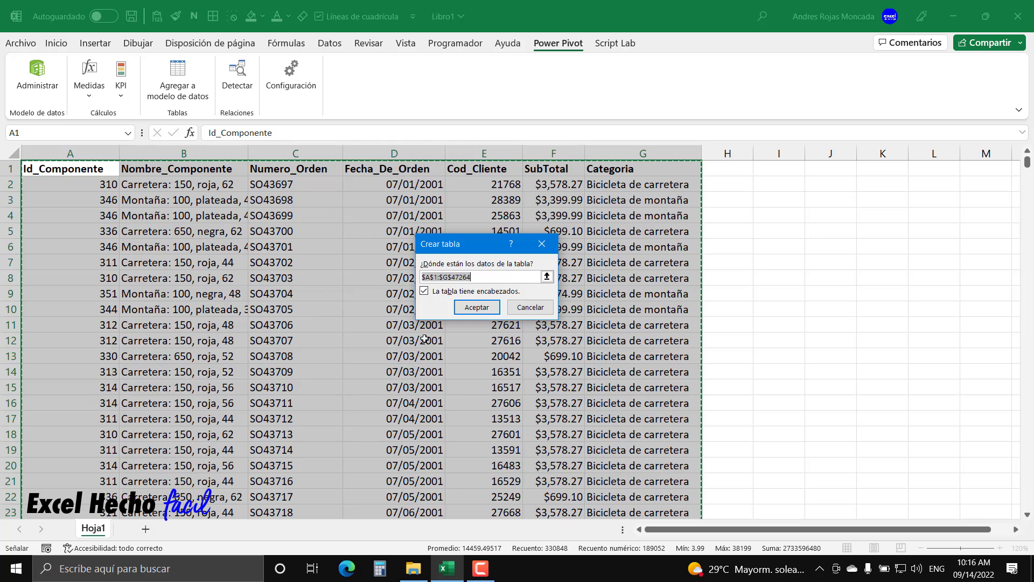
{"action": "left_click", "coordinate": [476, 307]}
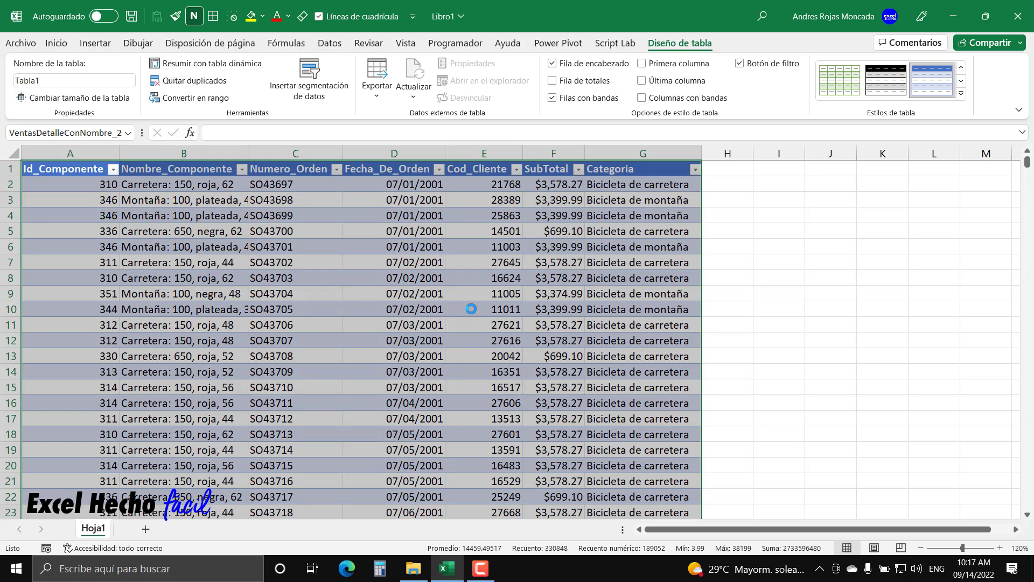
{"action": "left_click", "coordinate": [762, 171]}
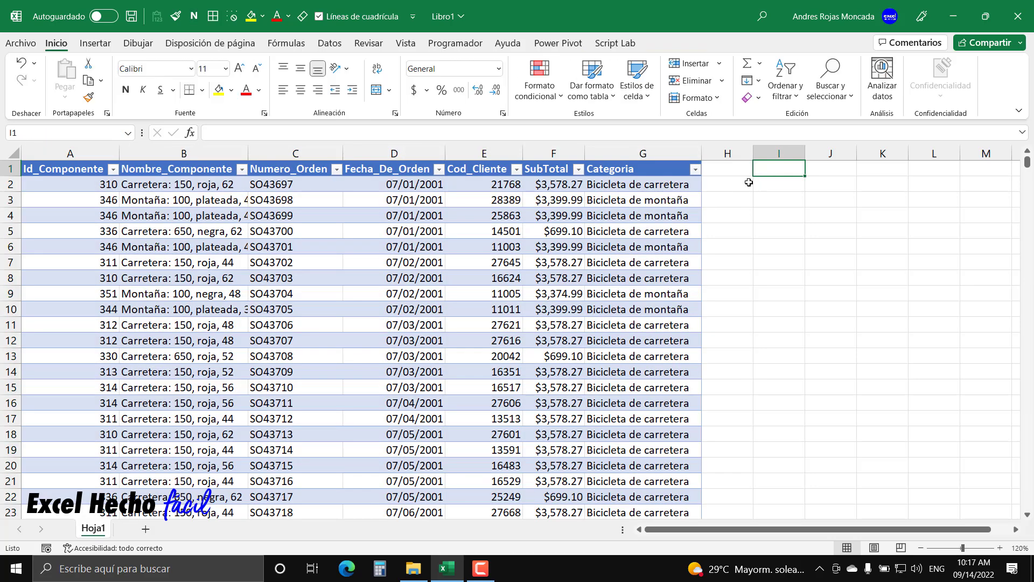
- Rename the table as Datos
{"action": "left_click", "coordinate": [69, 165]}
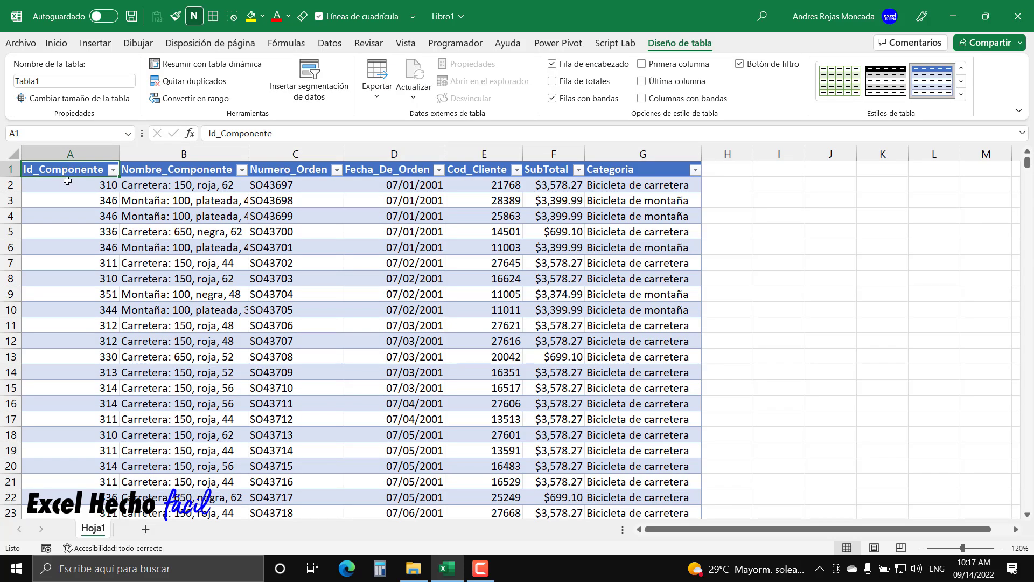
{"action": "left_click", "coordinate": [69, 183]}
{"action": "left_click", "coordinate": [67, 201]}
{"action": "left_click", "coordinate": [75, 170]}
{"action": "left_click", "coordinate": [104, 86]}
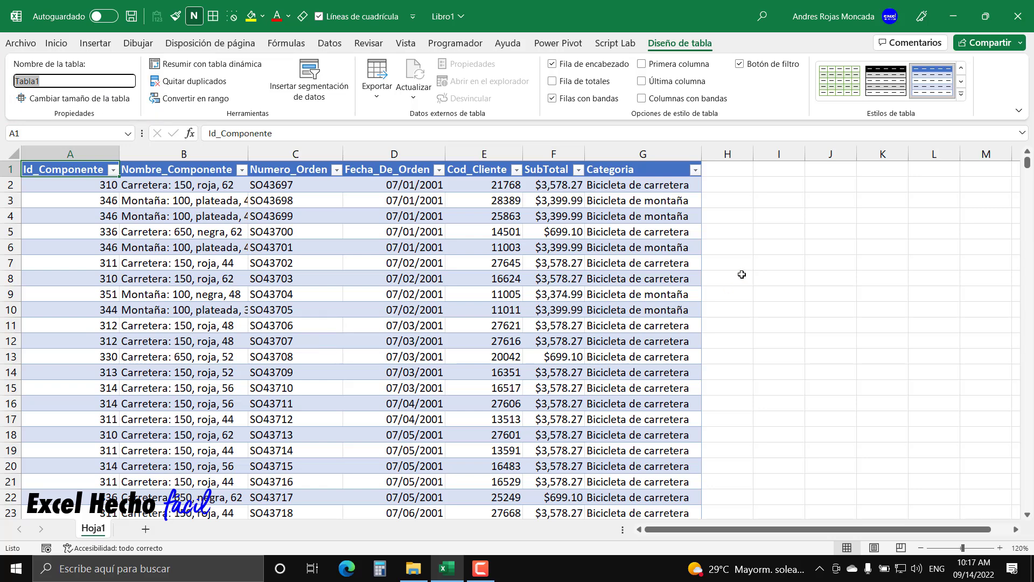
{"action": "type", "text": "Datos"}
{"action": "key", "text": "Return"}
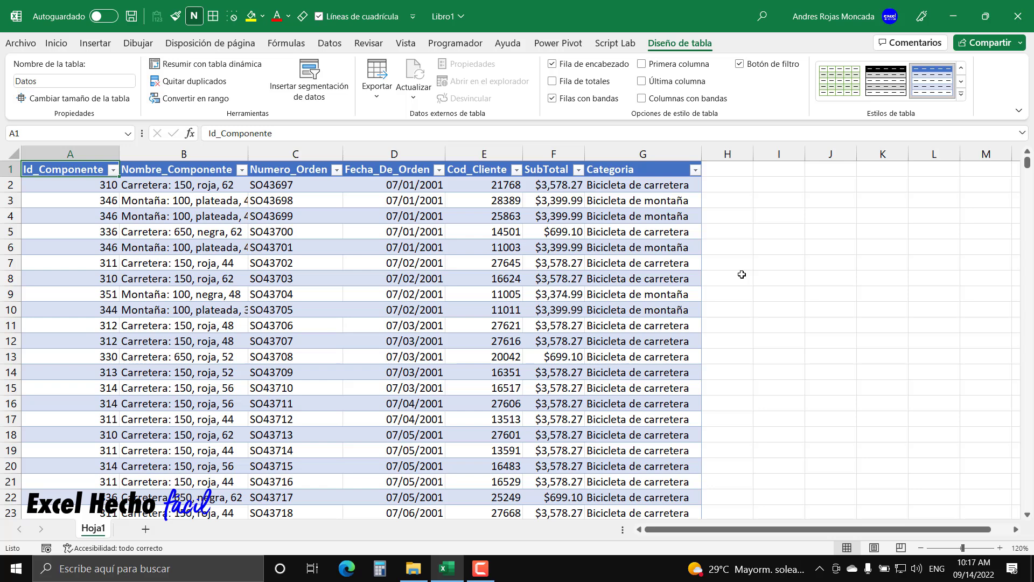
- Select the Datos table by its defined name, return to cell A1 and review the workbook's list of names
{"action": "left_click", "coordinate": [779, 169]}
{"action": "left_click", "coordinate": [128, 133]}
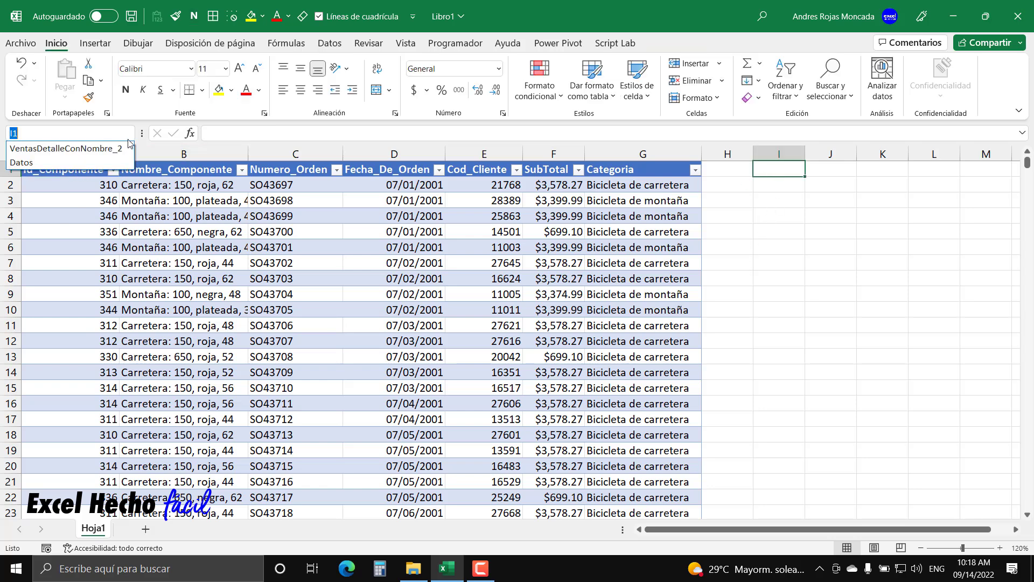
{"action": "left_click", "coordinate": [117, 149]}
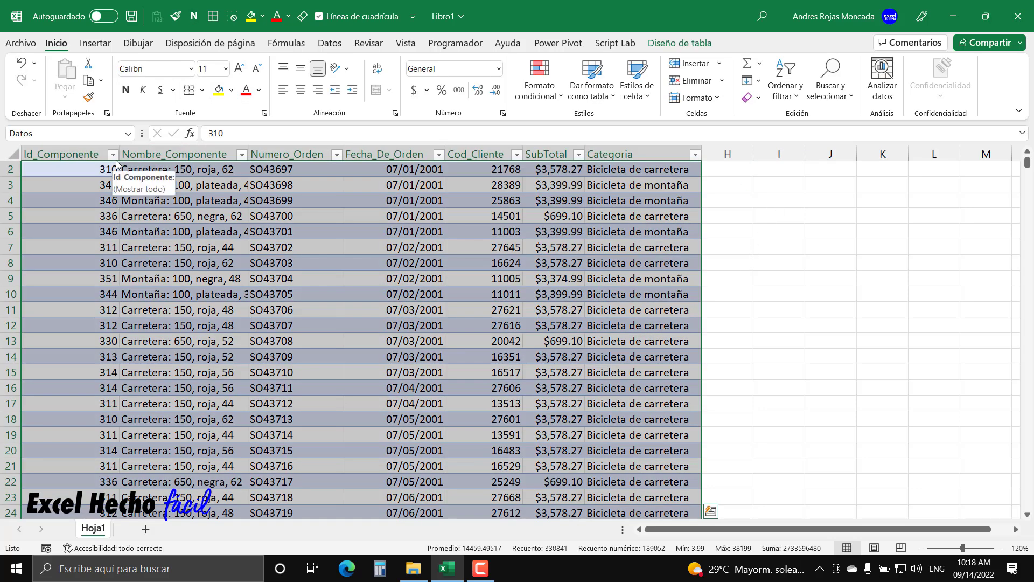
{"action": "key", "text": "ctrl+Home"}
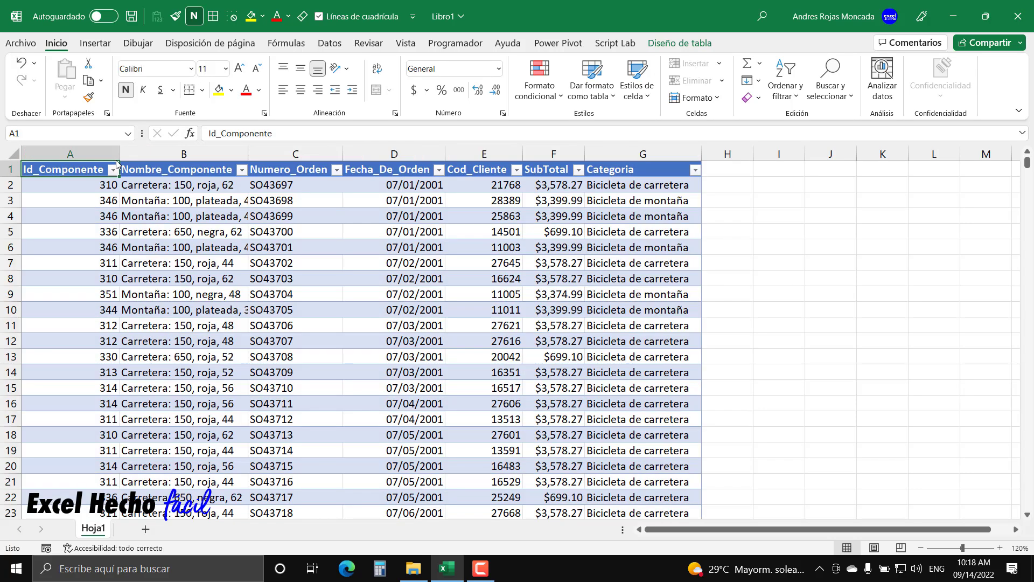
{"action": "left_click", "coordinate": [128, 134]}
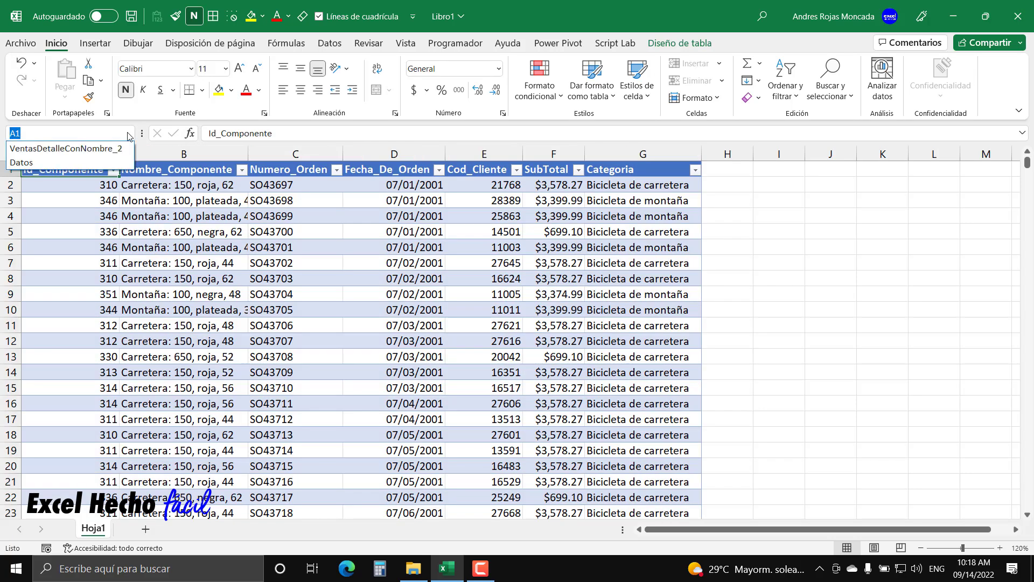
{"action": "left_click", "coordinate": [93, 153]}
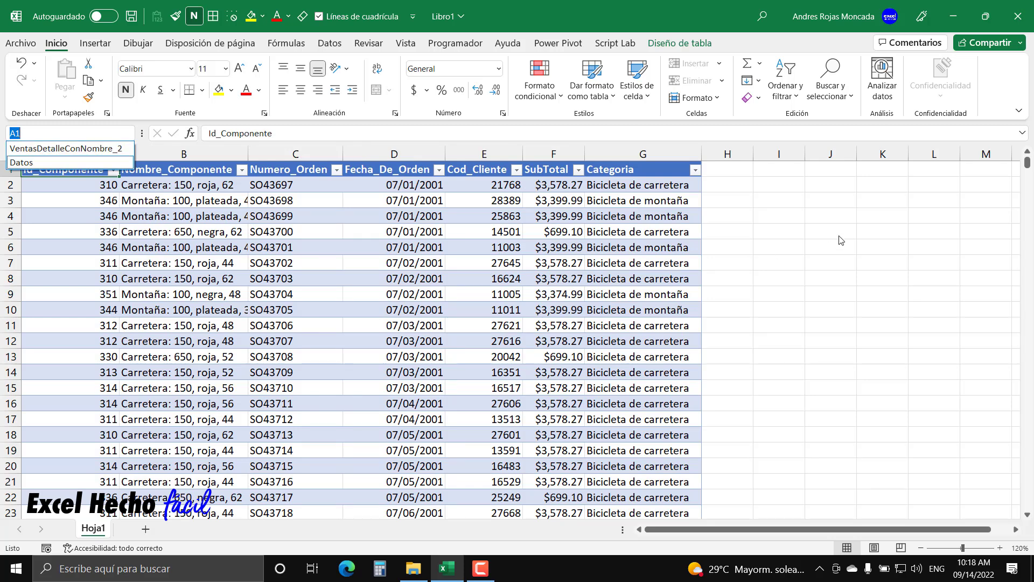
{"action": "left_click", "coordinate": [776, 169]}
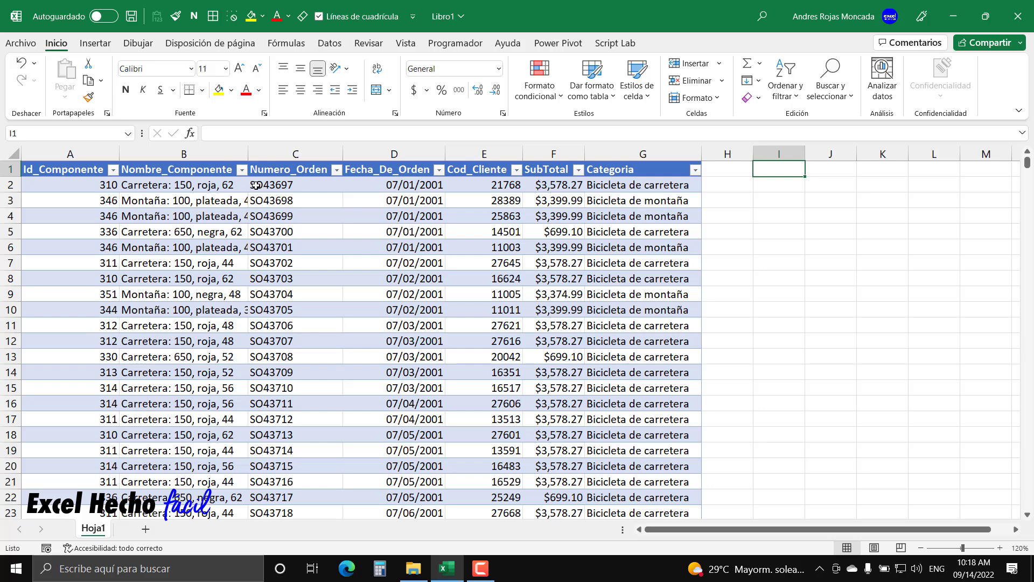
- Add the Datos table to the Power Pivot data model
{"action": "left_click", "coordinate": [578, 47]}
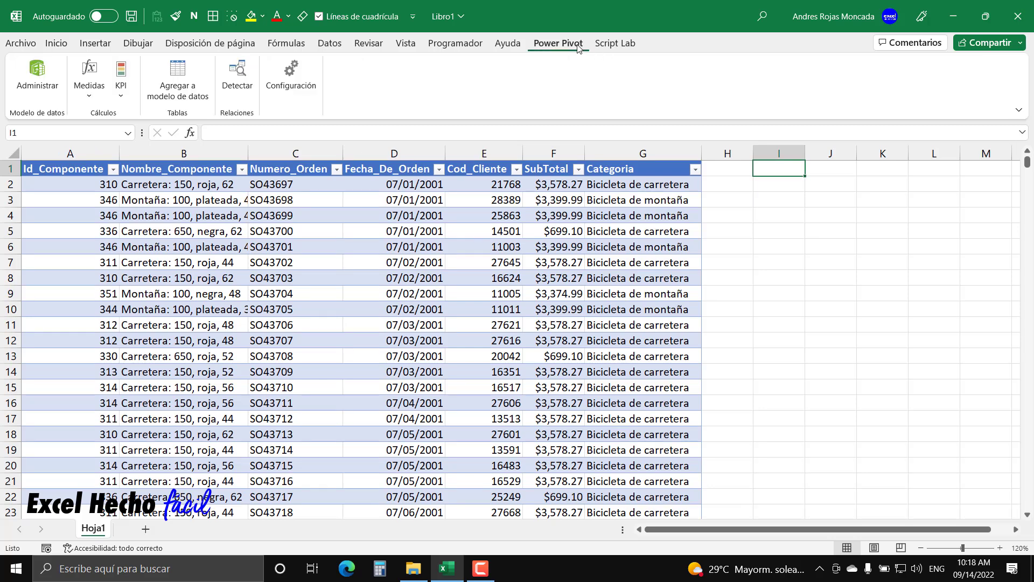
{"action": "left_click", "coordinate": [84, 168]}
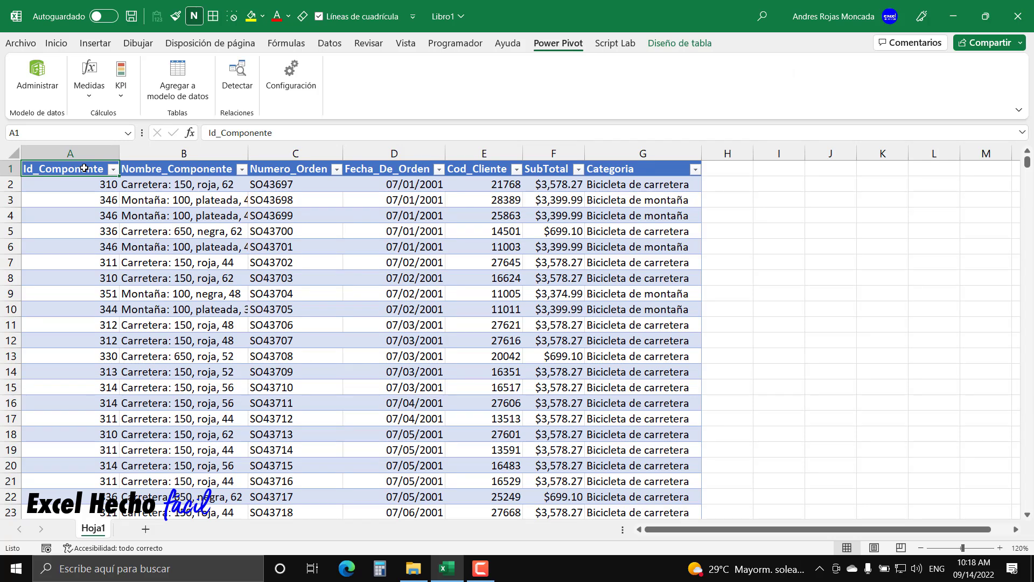
{"action": "left_click", "coordinate": [173, 90]}
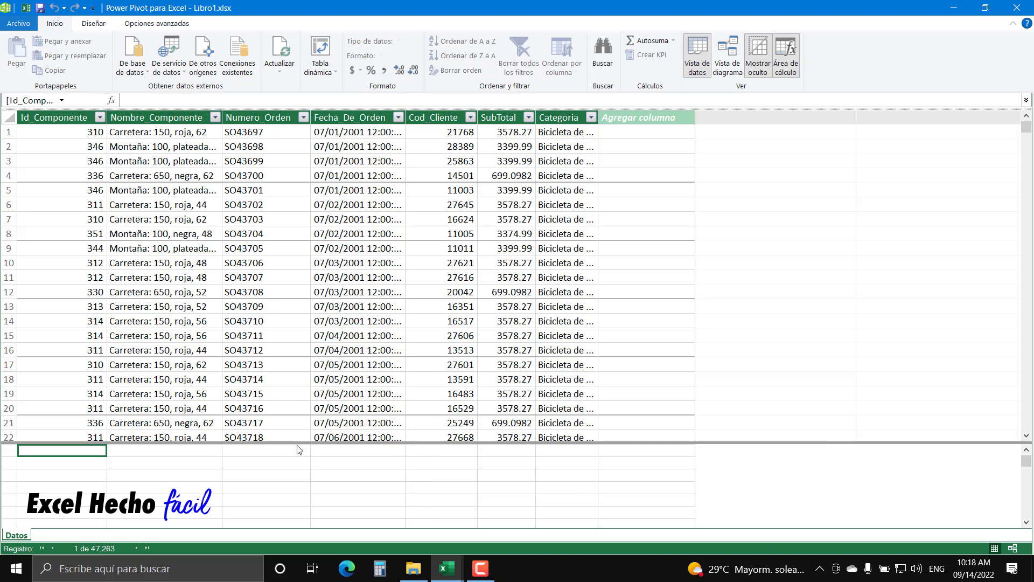
- Enlarge the calculation area below the Datos data to start under row 12 and fit the Categoria column to its contents
{"action": "left_click_drag", "start_coordinate": [297, 443], "coordinate": [298, 298]}
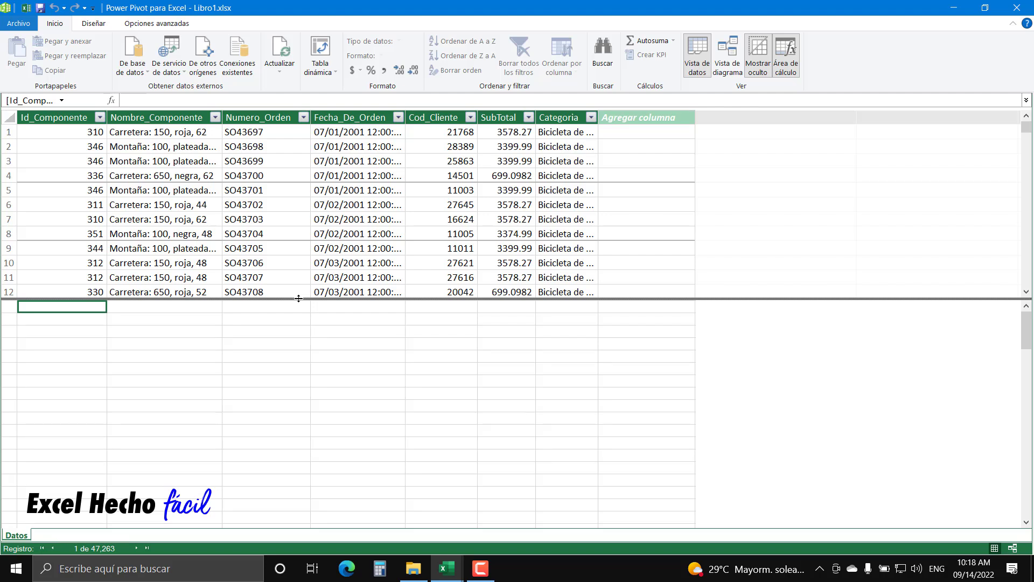
{"action": "double_click", "coordinate": [598, 117]}
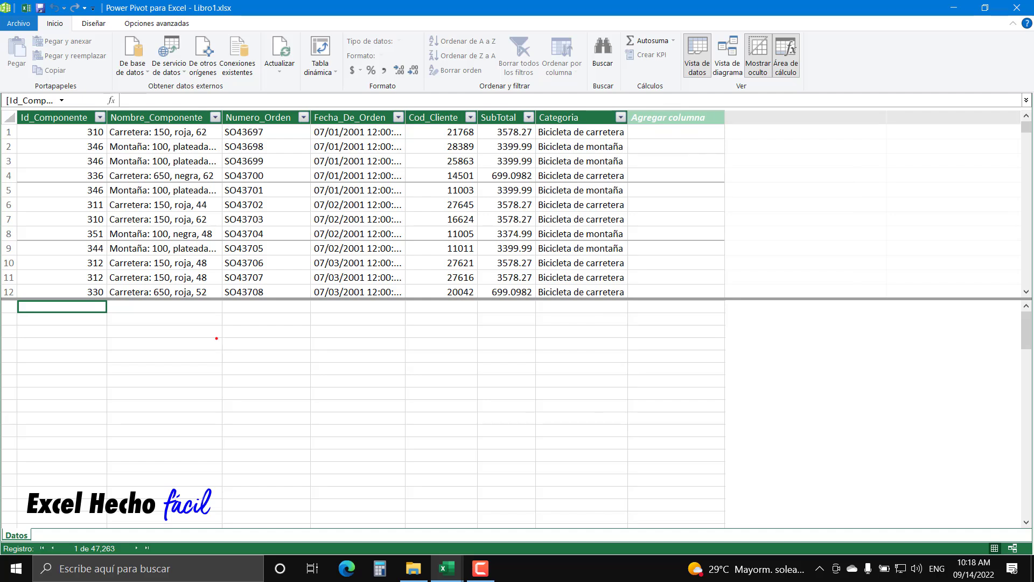
{"action": "mouse_move", "coordinate": [18, 109]}
{"action": "left_mouse_down"}
{"action": "mouse_move", "coordinate": [794, 286]}
{"action": "mouse_move", "coordinate": [776, 300]}
{"action": "mouse_move", "coordinate": [725, 297]}
{"action": "left_mouse_up"}
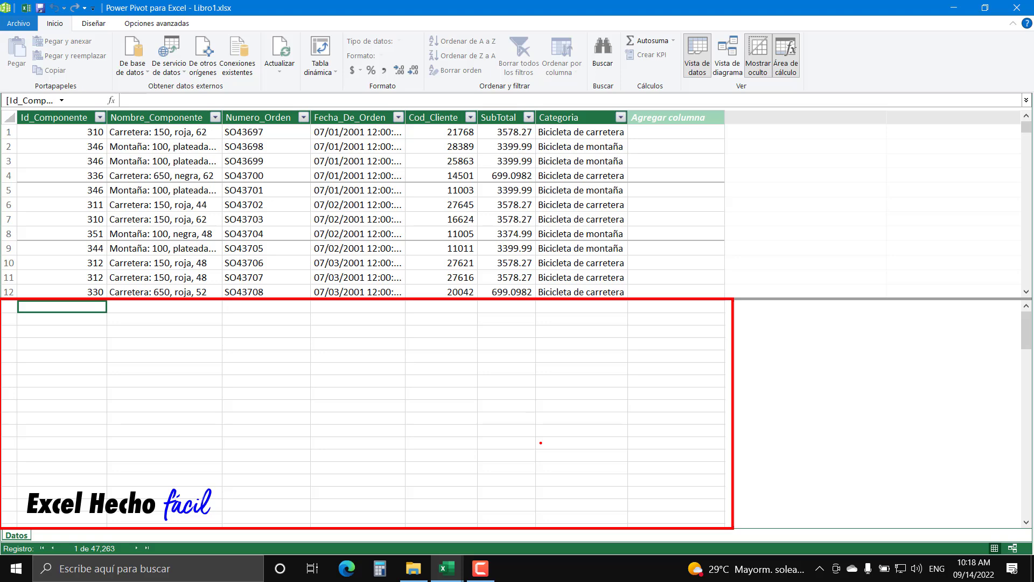
- Switch between the Excel workbook and the Power Pivot window to compare the Datos table in both, ending in the workbook
{"action": "mouse_move", "coordinate": [449, 573]}
{"action": "left_click", "coordinate": [409, 539]}
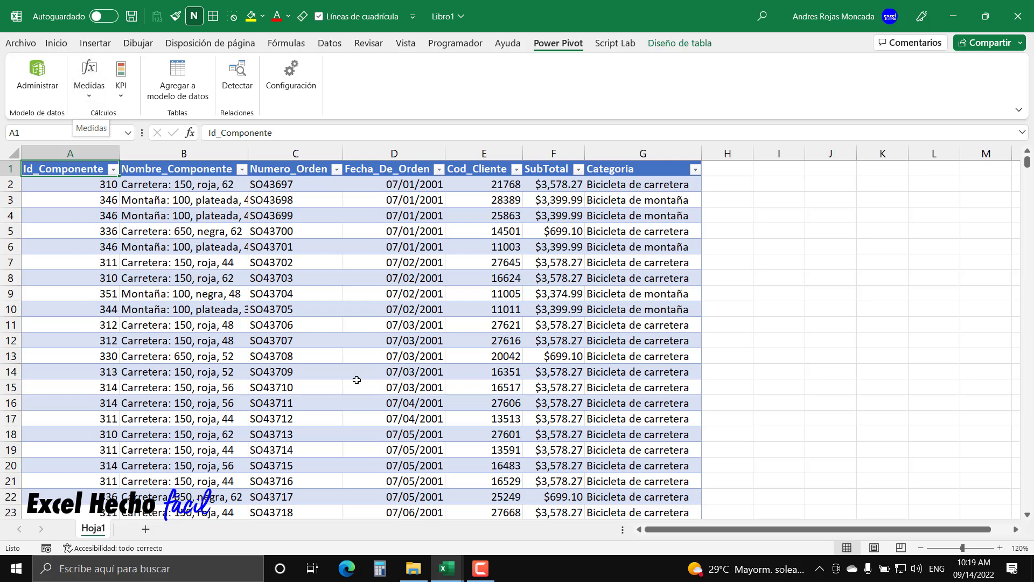
{"action": "mouse_move", "coordinate": [447, 566]}
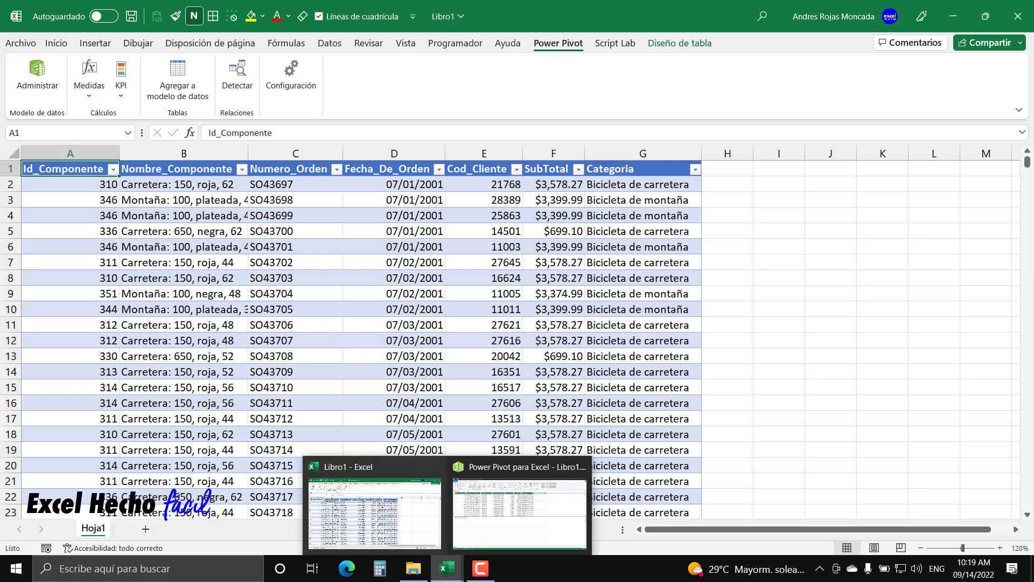
{"action": "left_click", "coordinate": [501, 523]}
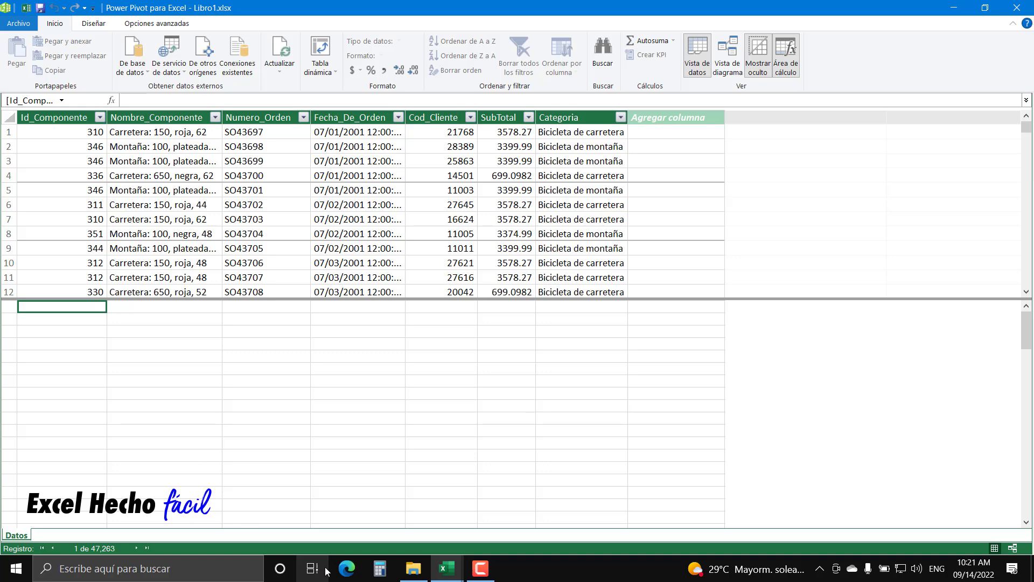
{"action": "left_click", "coordinate": [447, 568]}
{"action": "left_click", "coordinate": [406, 530]}
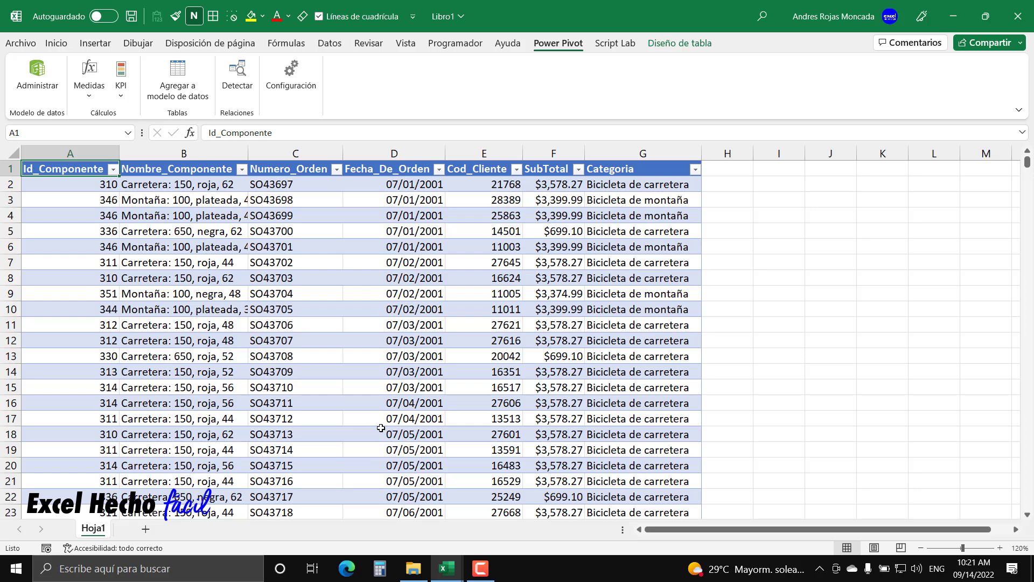
- Add a new worksheet to the workbook and set its zoom to 130%
{"action": "left_click", "coordinate": [146, 529]}
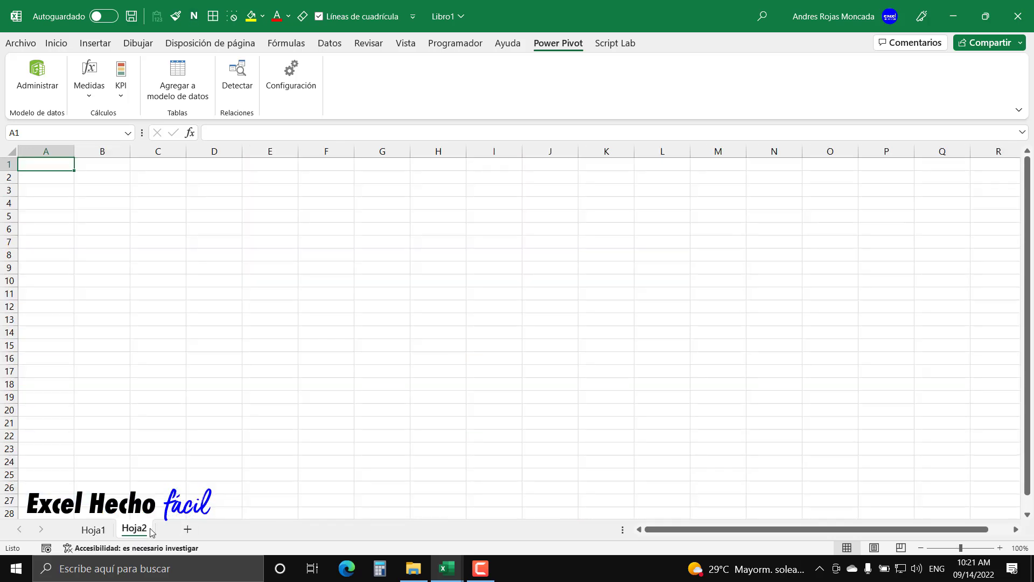
{"action": "left_click", "coordinate": [1000, 547]}
{"action": "left_click", "coordinate": [1001, 548]}
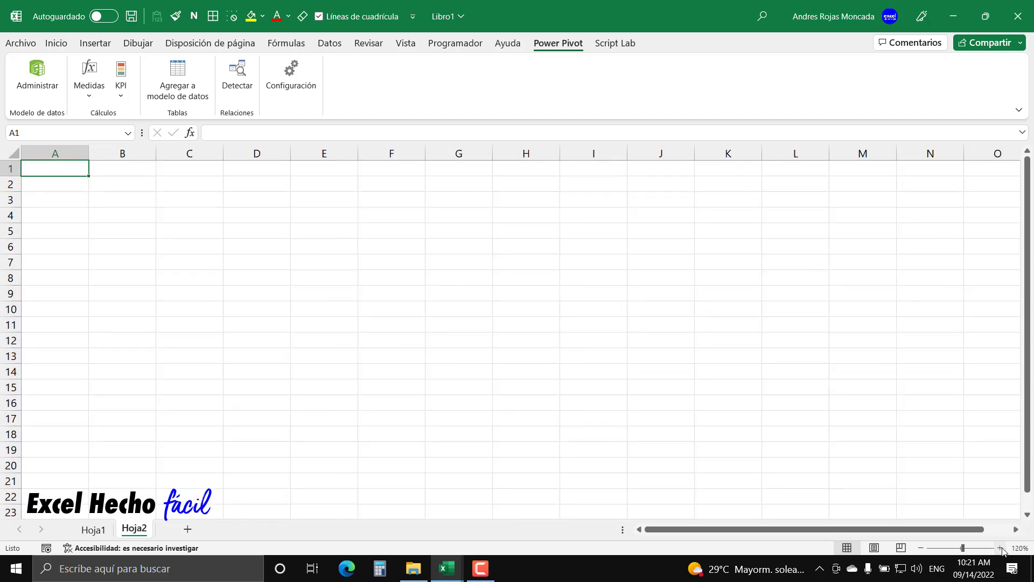
{"action": "left_click", "coordinate": [1001, 548]}
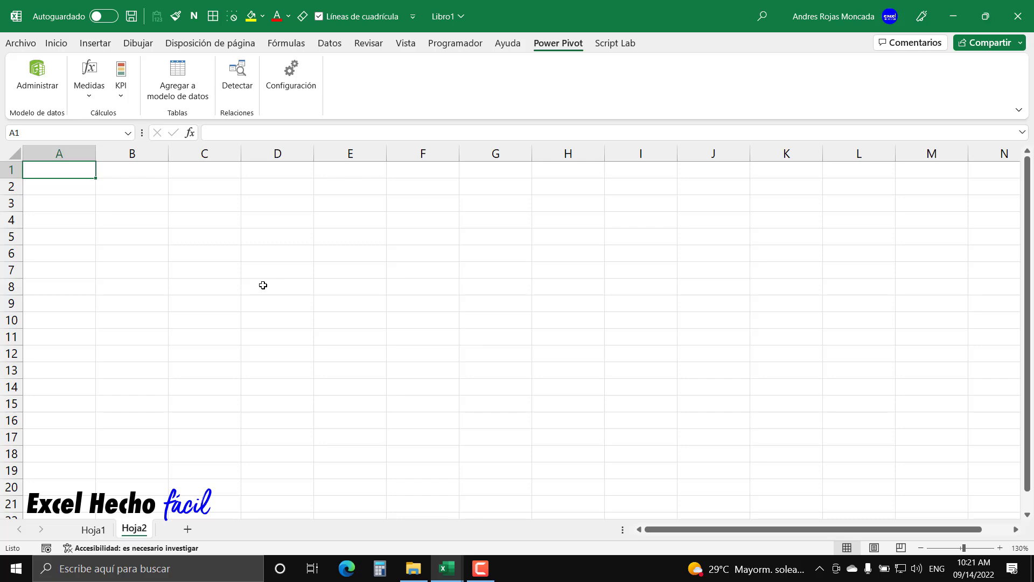
- Select all SubTotal values in the Datos table on Hoja1 to view their sum, and return to an empty cell beside the table
{"action": "left_click", "coordinate": [104, 533]}
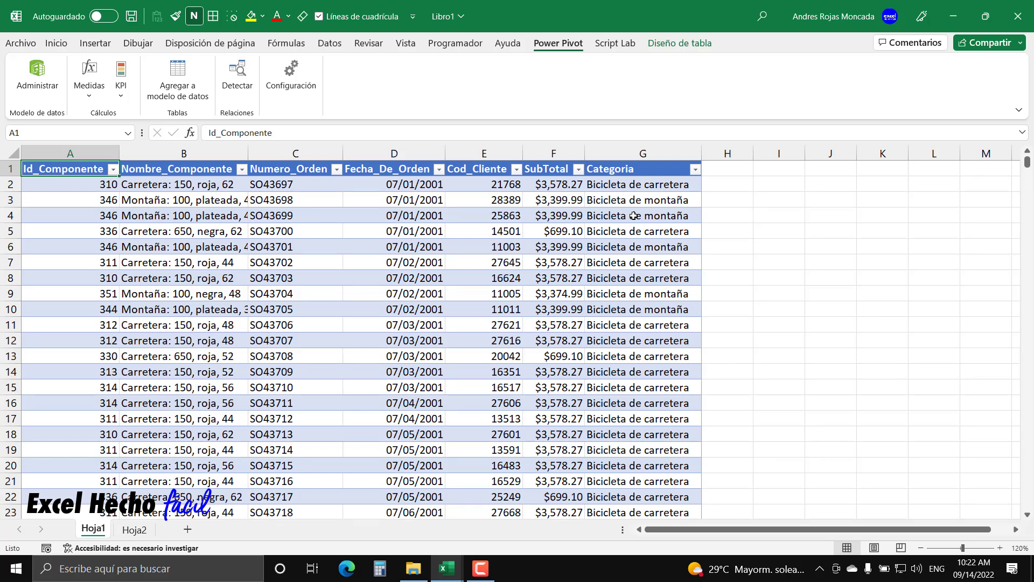
{"action": "left_click", "coordinate": [564, 162]}
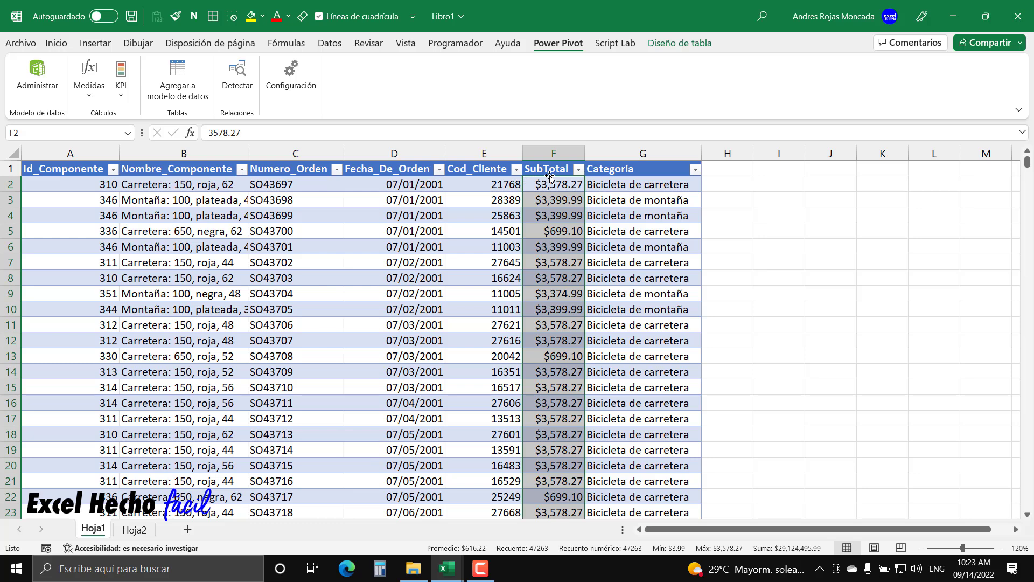
{"action": "left_click", "coordinate": [550, 184]}
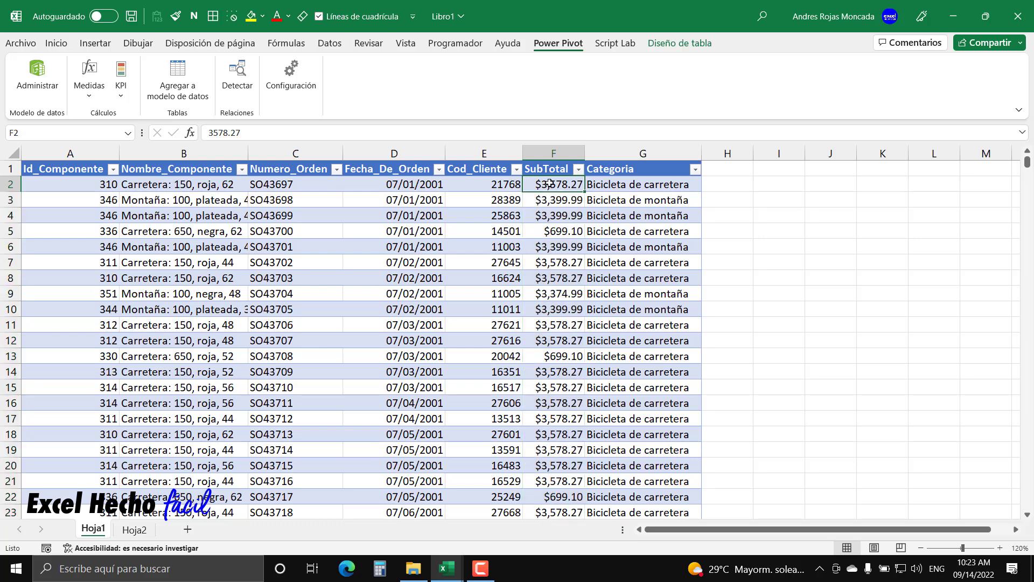
{"action": "key", "text": "ctrl+shift+Down"}
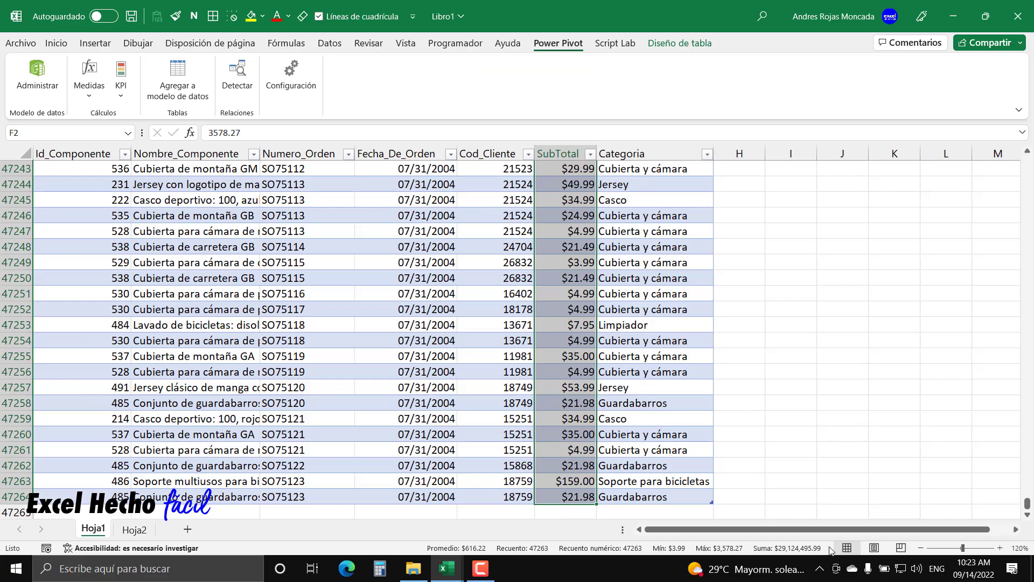
{"action": "key", "text": "ctrl+Up"}
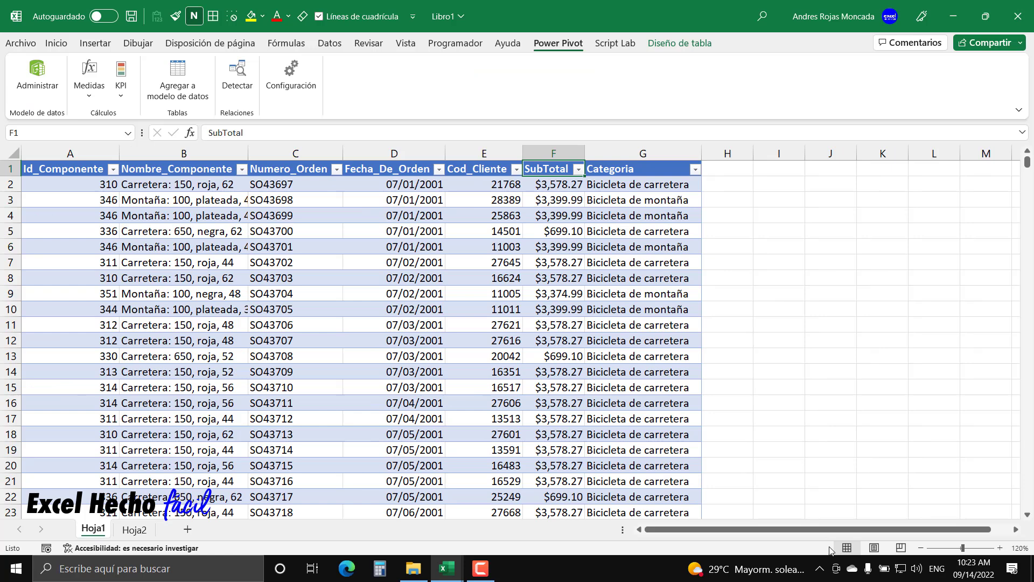
{"action": "left_click", "coordinate": [790, 166]}
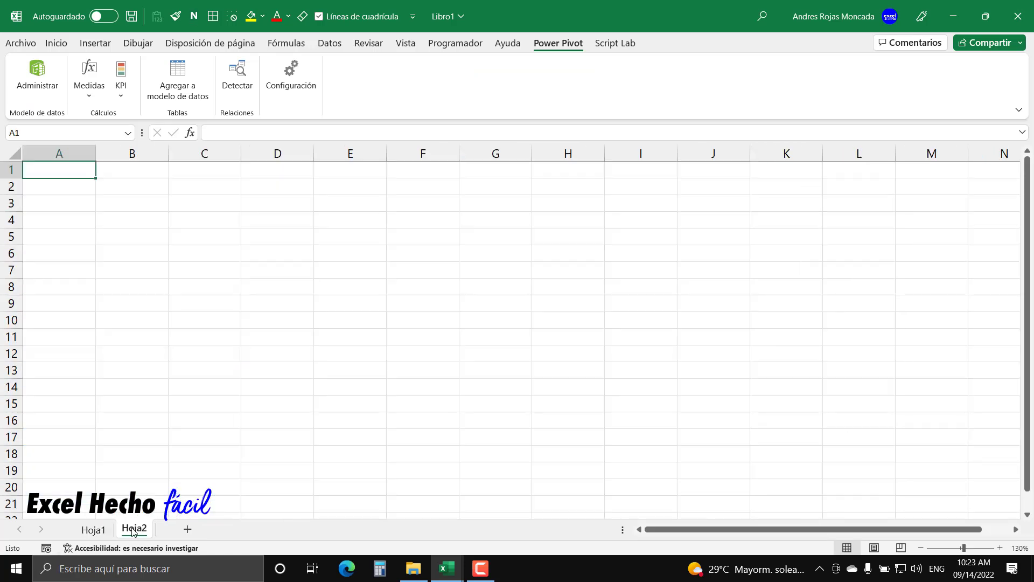
- Start a new measure for the Datos table from Hoja2, widen its dialog and review the available format categories
{"action": "left_click", "coordinate": [134, 531]}
{"action": "left_click", "coordinate": [90, 97]}
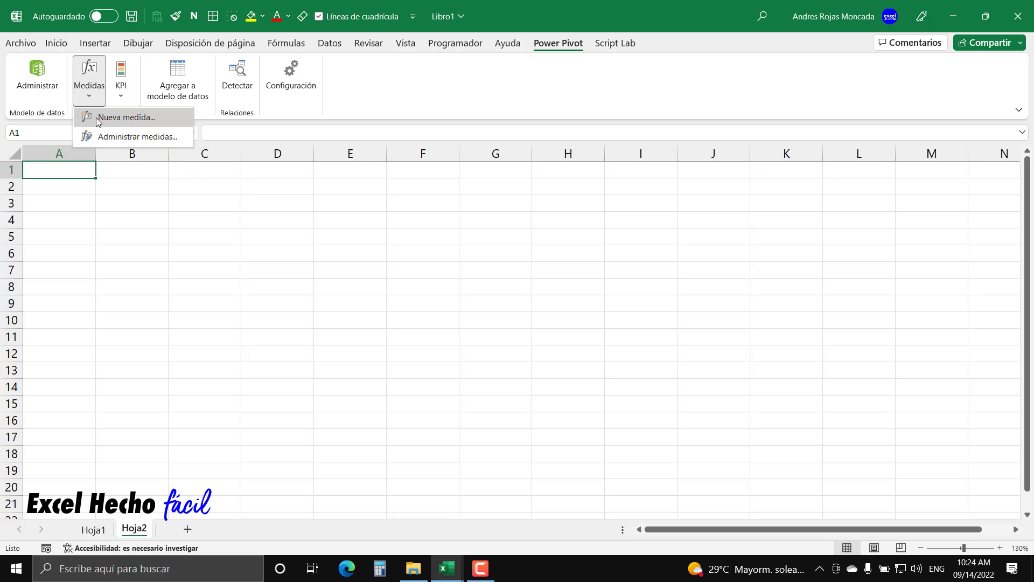
{"action": "left_click", "coordinate": [168, 120]}
{"action": "left_click_drag", "start_coordinate": [442, 146], "coordinate": [455, 191]}
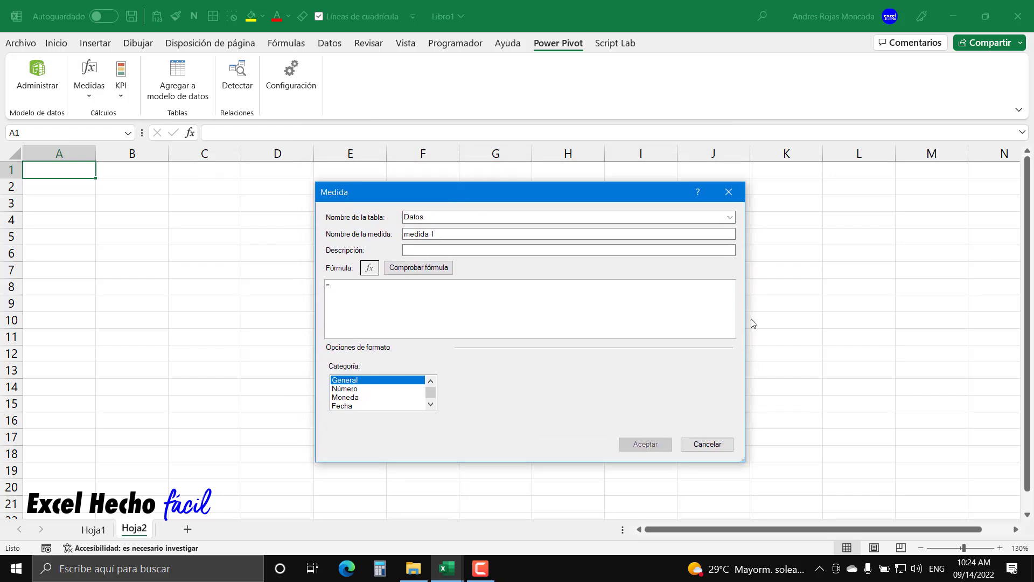
{"action": "left_click_drag", "start_coordinate": [746, 323], "coordinate": [893, 325]}
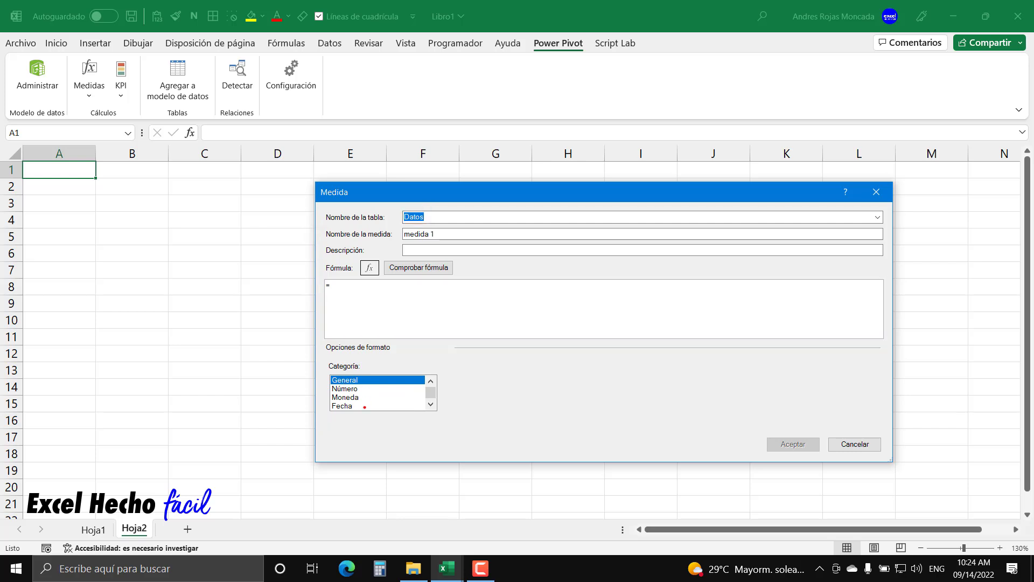
{"action": "left_click", "coordinate": [430, 404]}
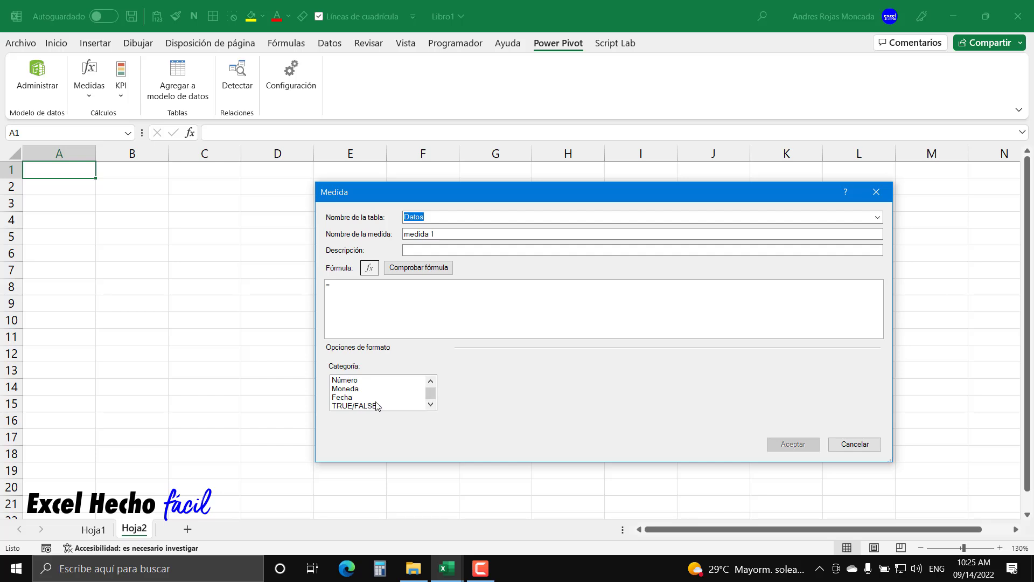
{"action": "left_click", "coordinate": [431, 381]}
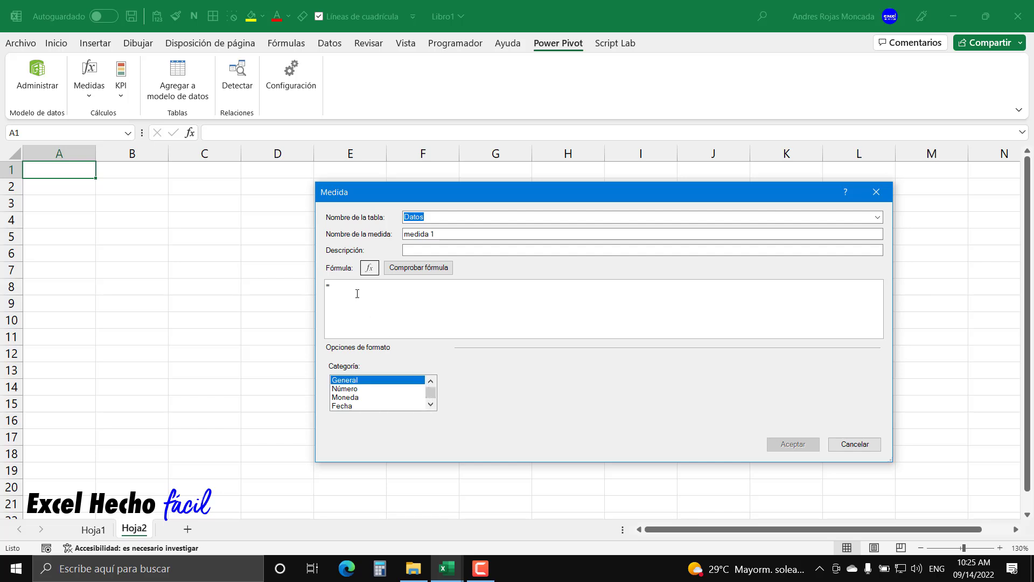
- Name the new measure SumaSubTotal
{"action": "left_click", "coordinate": [445, 234]}
{"action": "left_click_drag", "start_coordinate": [446, 234], "coordinate": [376, 232]}
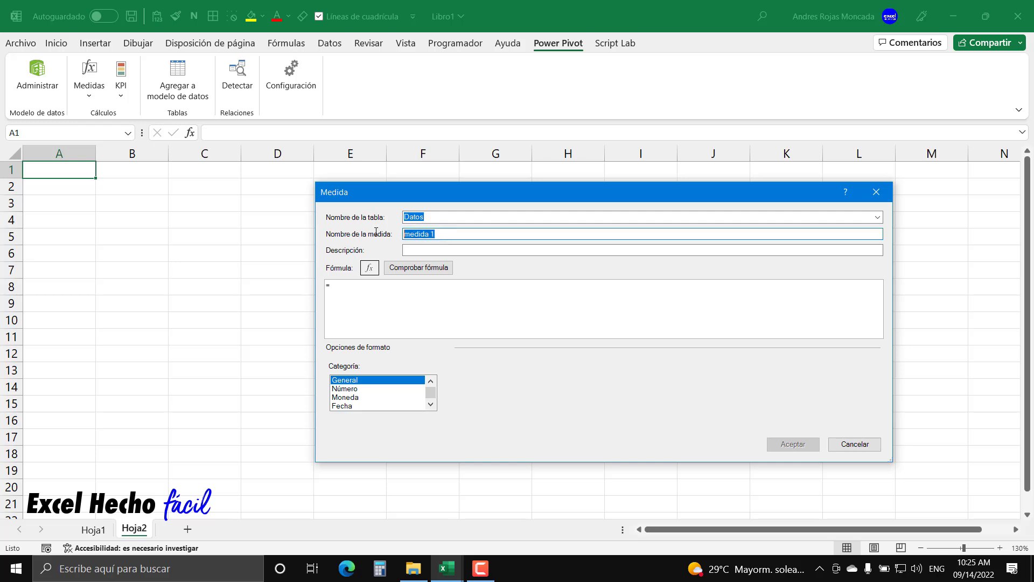
{"action": "type", "text": "Suma"}
{"action": "type", "text": "SubTotal"}
- Enter the measure's formula as =SUM(Datos[SubTotal]) and check it for errors
{"action": "left_click", "coordinate": [460, 289]}
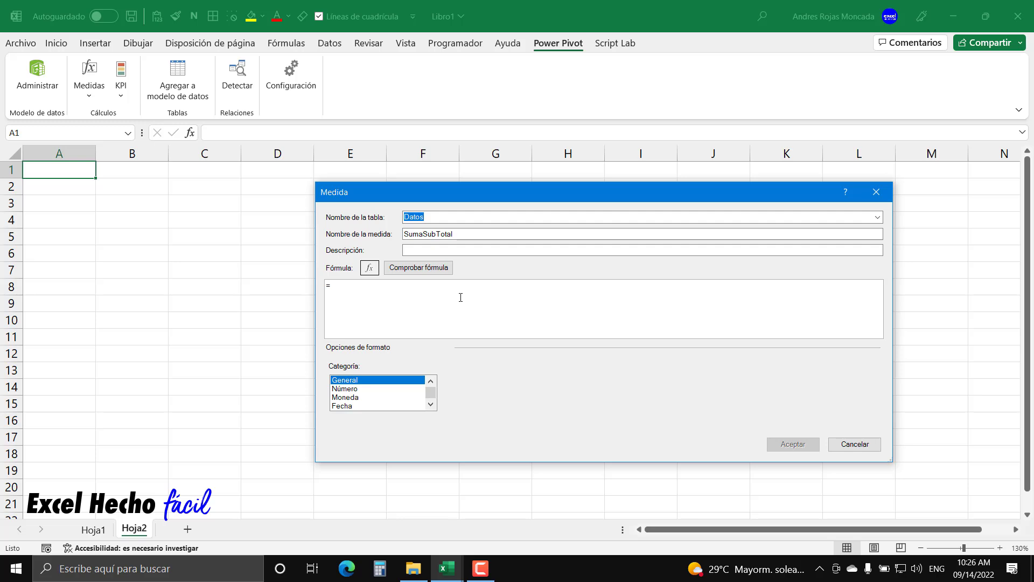
{"action": "left_click", "coordinate": [461, 297]}
{"action": "type", "text": "SUM("}
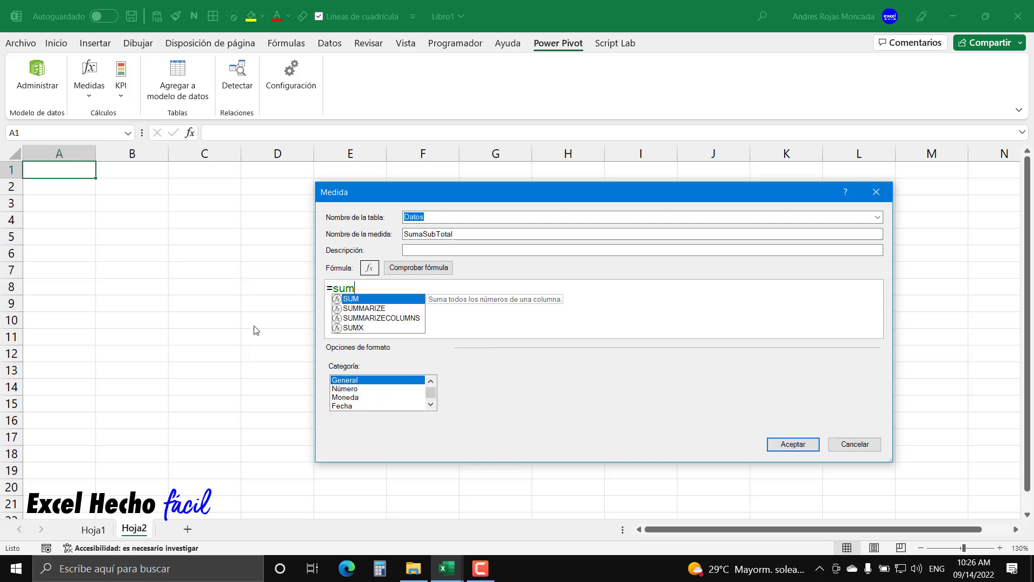
{"action": "key", "text": "BackSpace"}
{"action": "type", "text": "("}
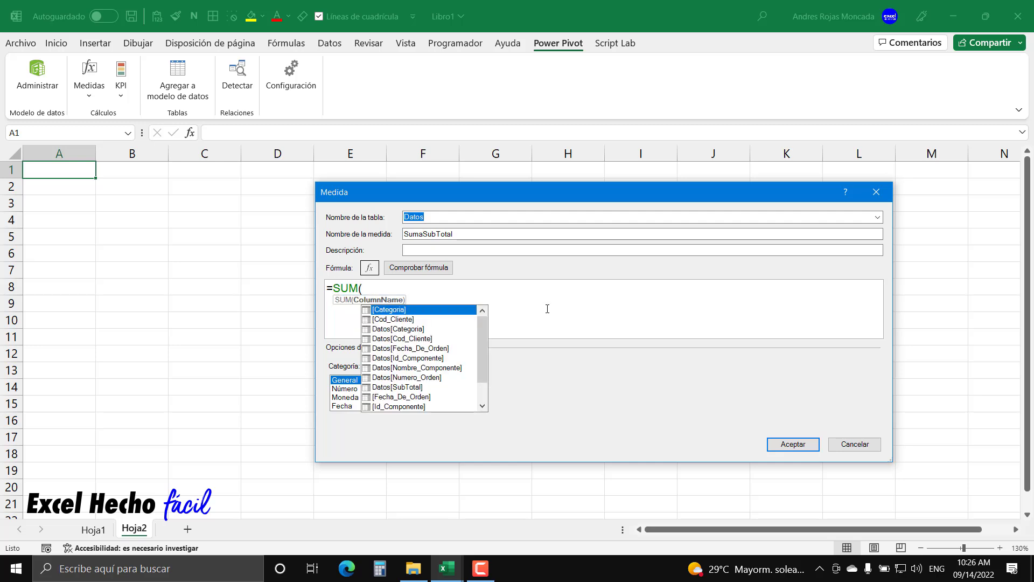
{"action": "type", "text": "Dato"}
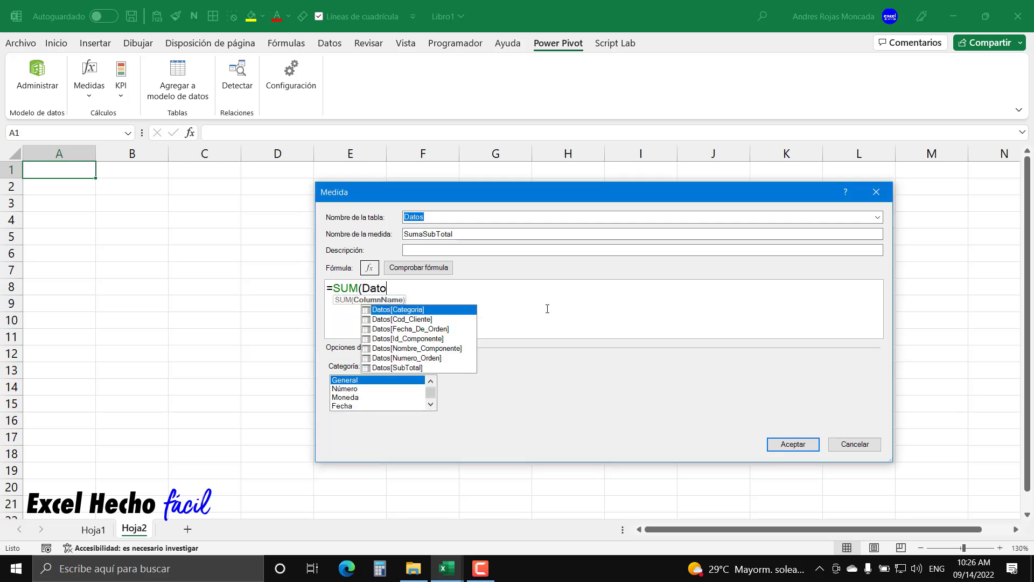
{"action": "type", "text": "s["}
{"action": "left_click", "coordinate": [420, 369]}
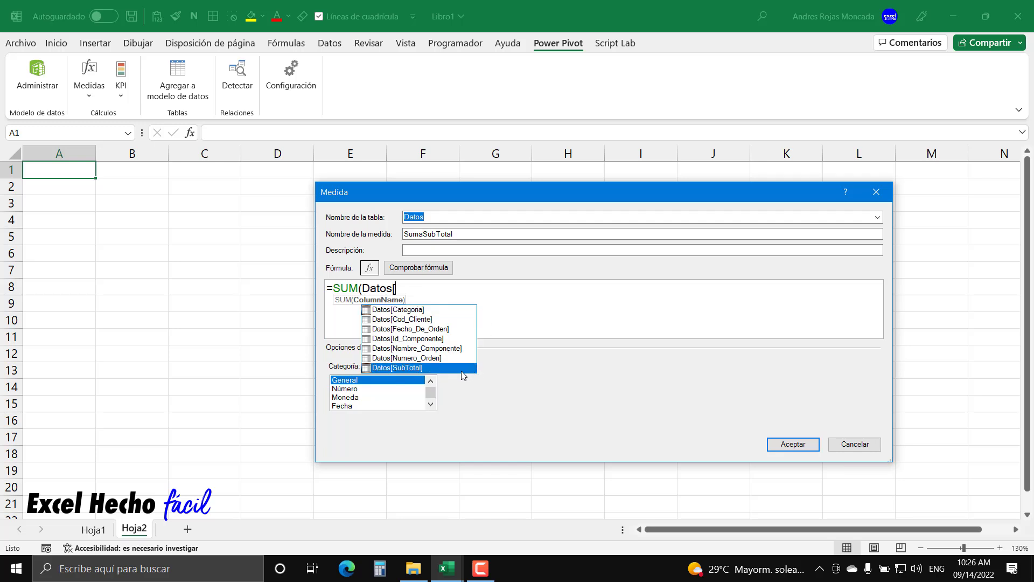
{"action": "double_click", "coordinate": [451, 368]}
{"action": "type", "text": ")"}
{"action": "left_click", "coordinate": [415, 269]}
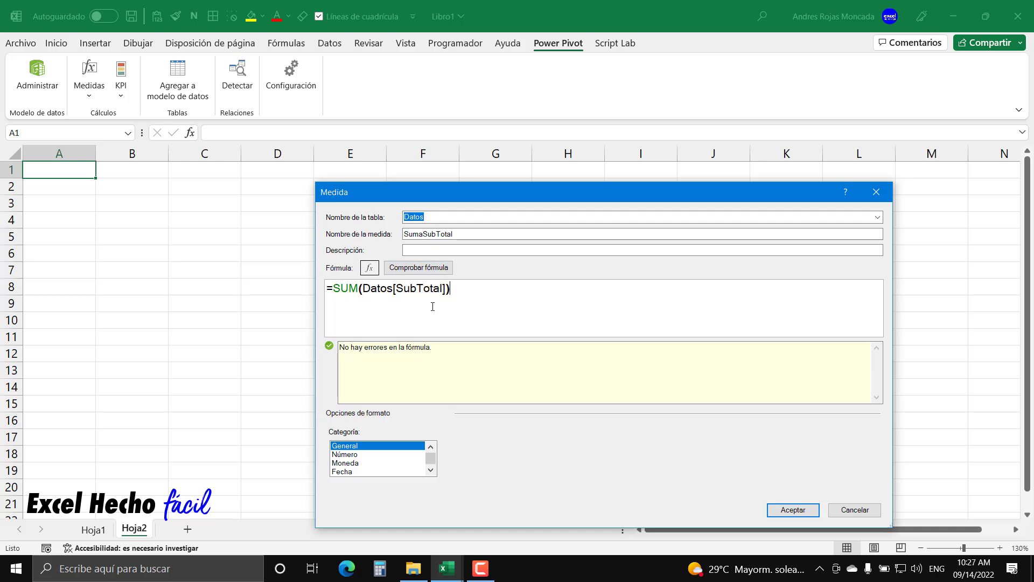
- Set the measure's format category to Moneda, create the measure, and glance at Hoja1 before returning to Hoja2
{"action": "left_click", "coordinate": [348, 465]}
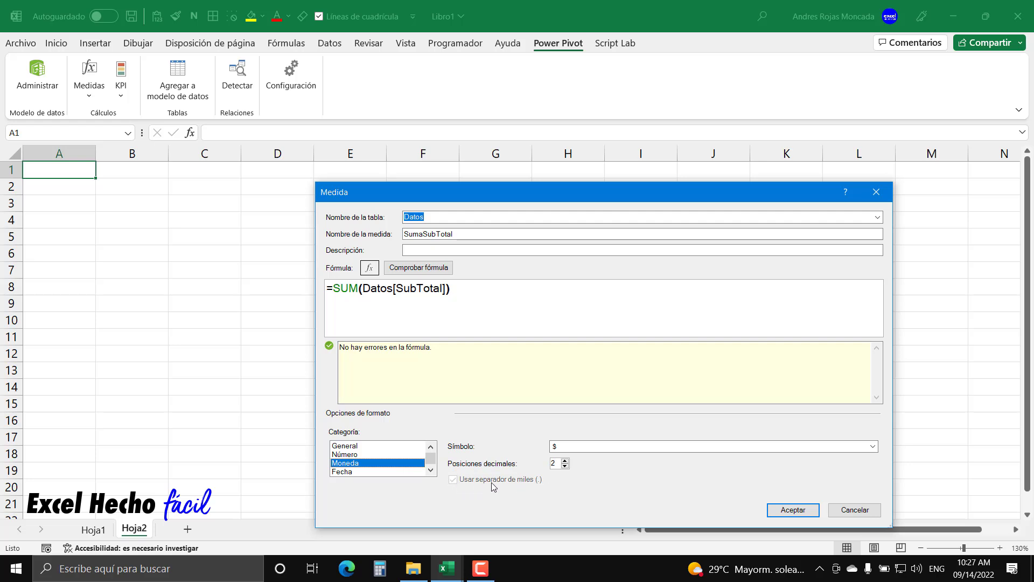
{"action": "left_click", "coordinate": [778, 512]}
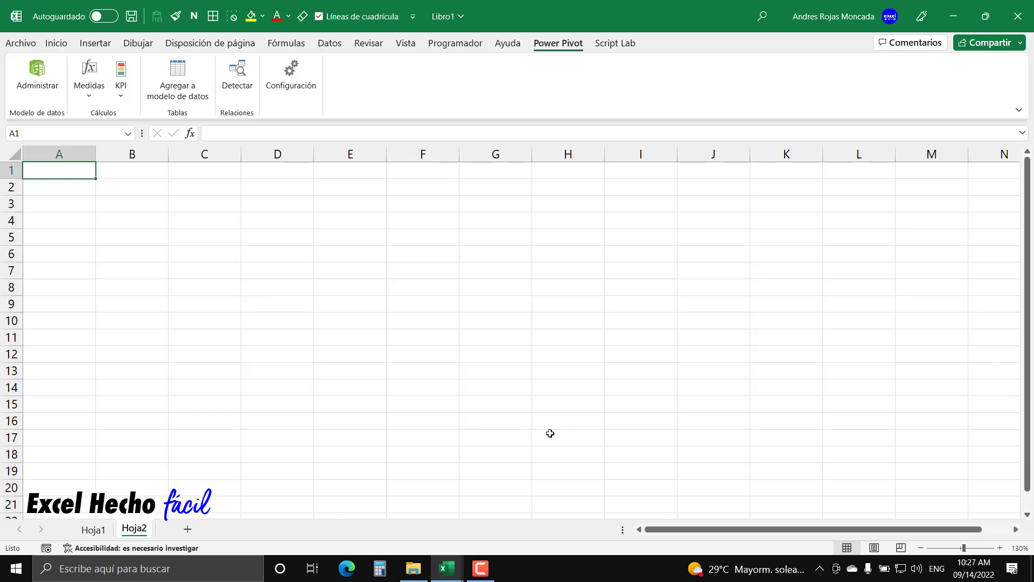
{"action": "left_click", "coordinate": [93, 530]}
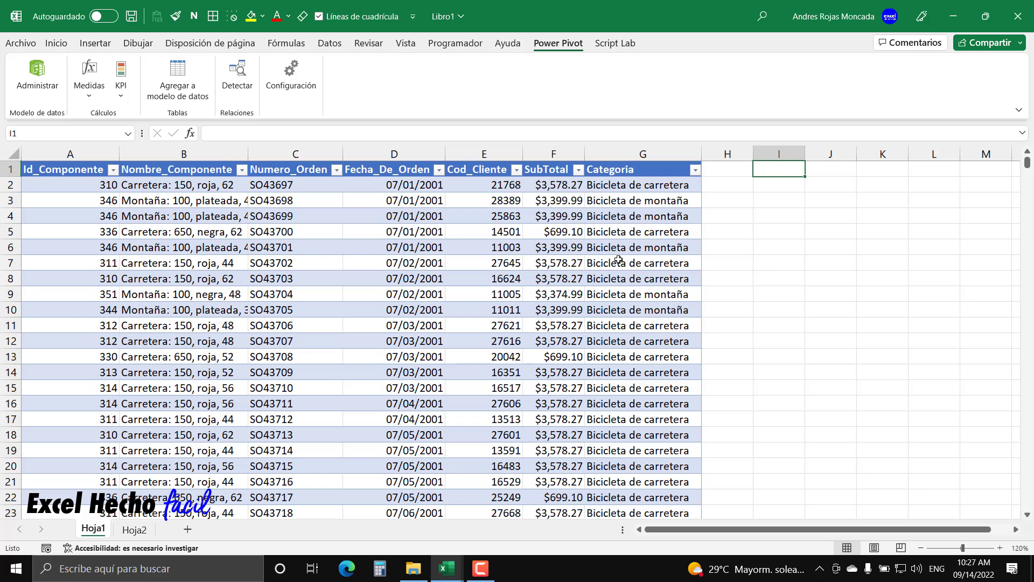
{"action": "left_click", "coordinate": [134, 530]}
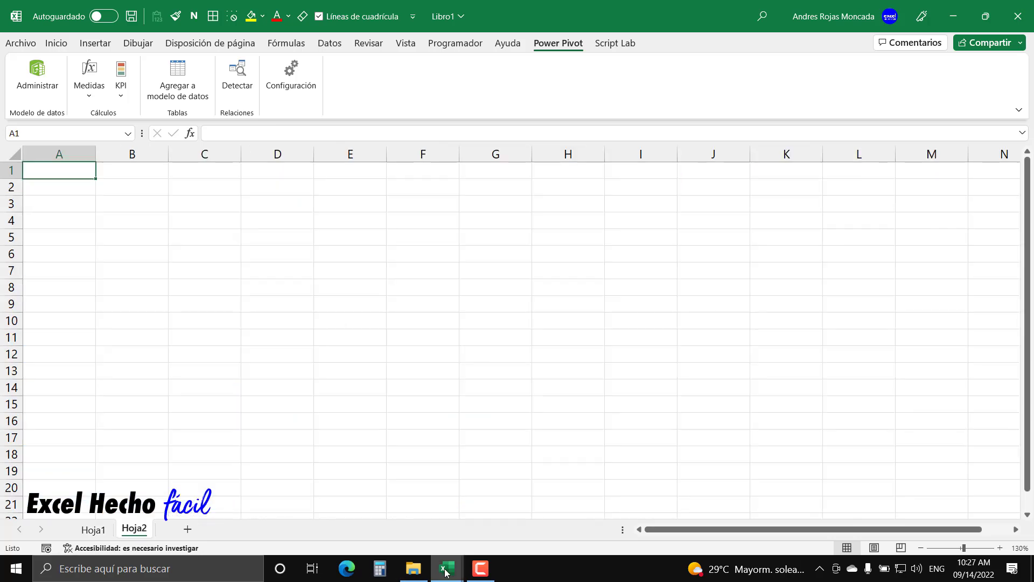
- In the Power Pivot window, widen the Id_Componente column to show the SumaSubTotal measure in full, check the SubTotal column and select the measure
{"action": "mouse_move", "coordinate": [445, 571]}
{"action": "left_click", "coordinate": [496, 529]}
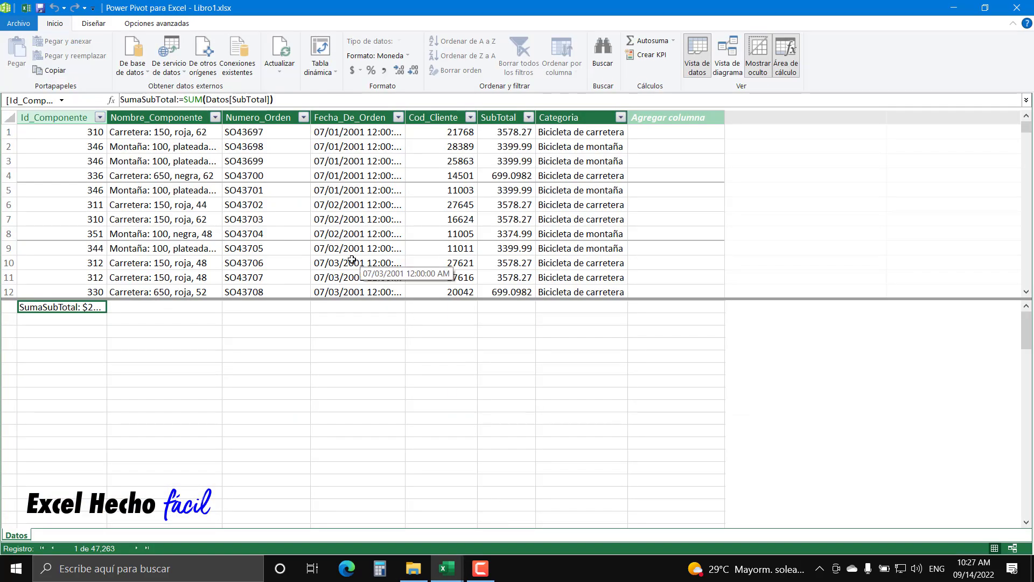
{"action": "left_click_drag", "start_coordinate": [107, 121], "coordinate": [224, 145]}
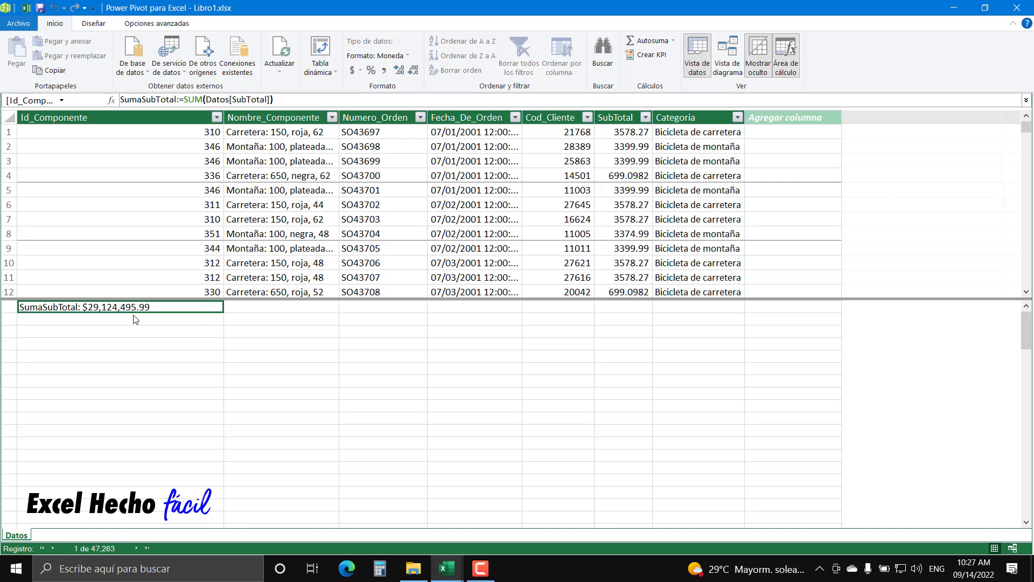
{"action": "left_click", "coordinate": [621, 114]}
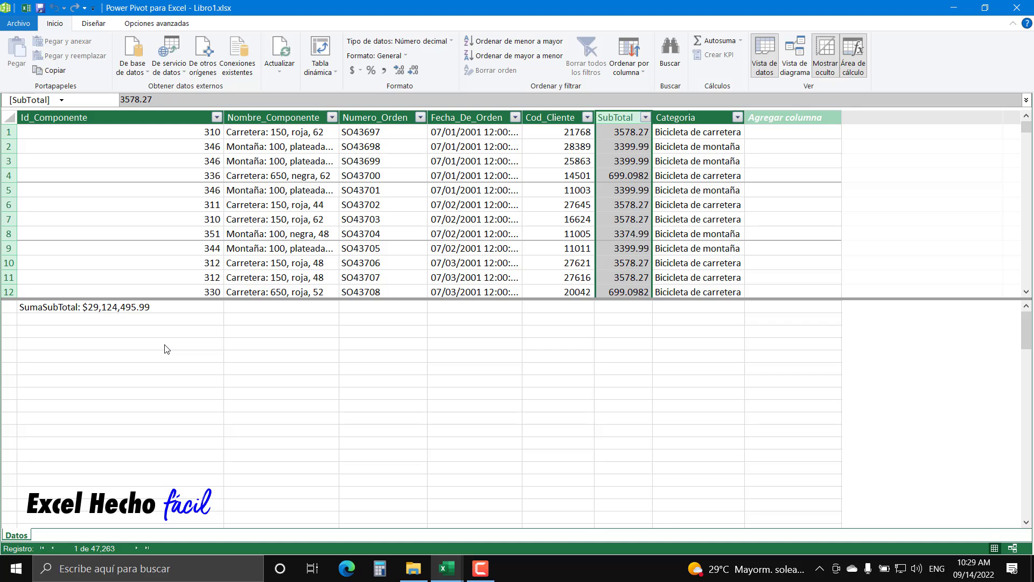
{"action": "left_click", "coordinate": [167, 311]}
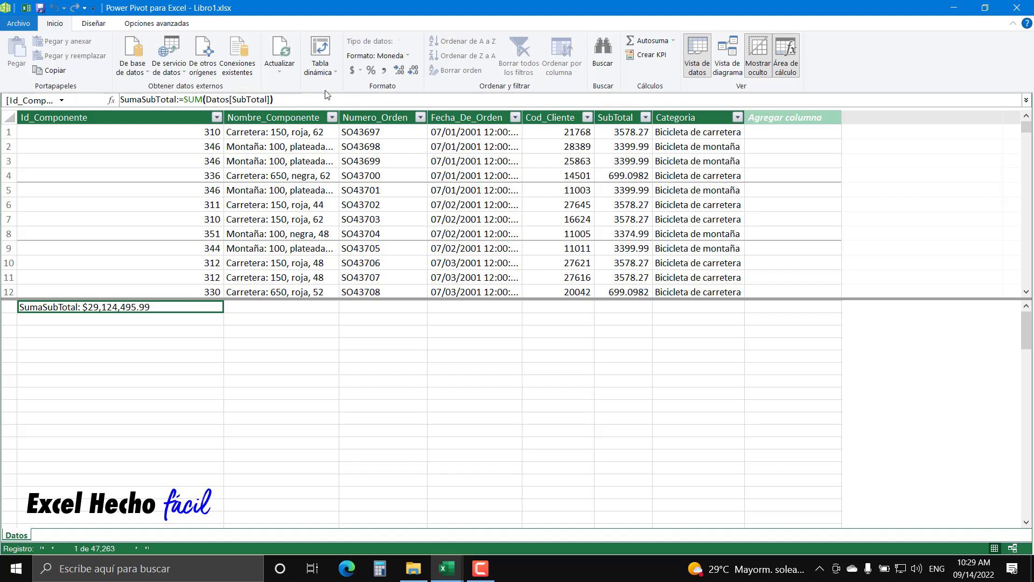
{"action": "left_click", "coordinate": [334, 73]}
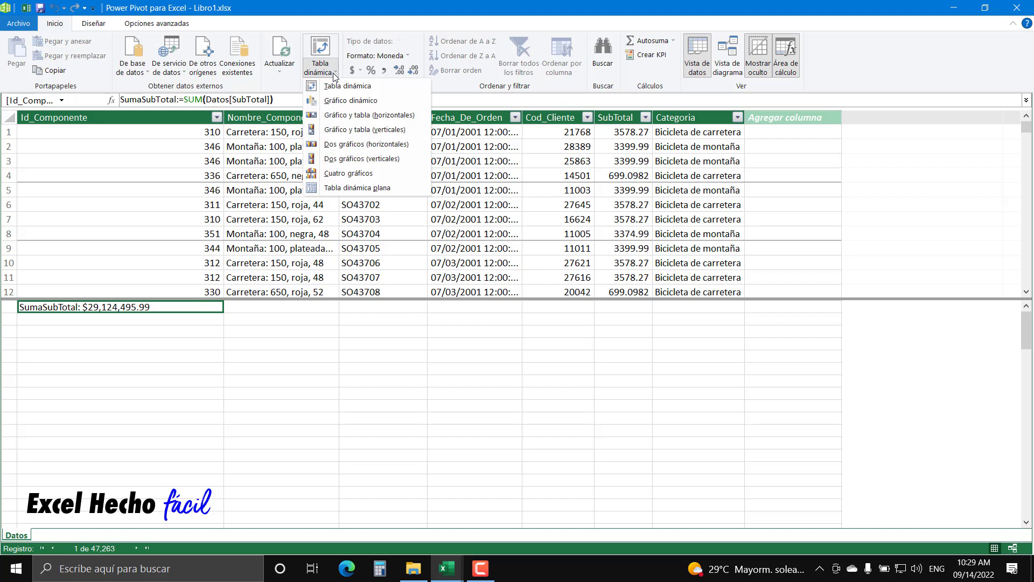
{"action": "left_click", "coordinate": [334, 74]}
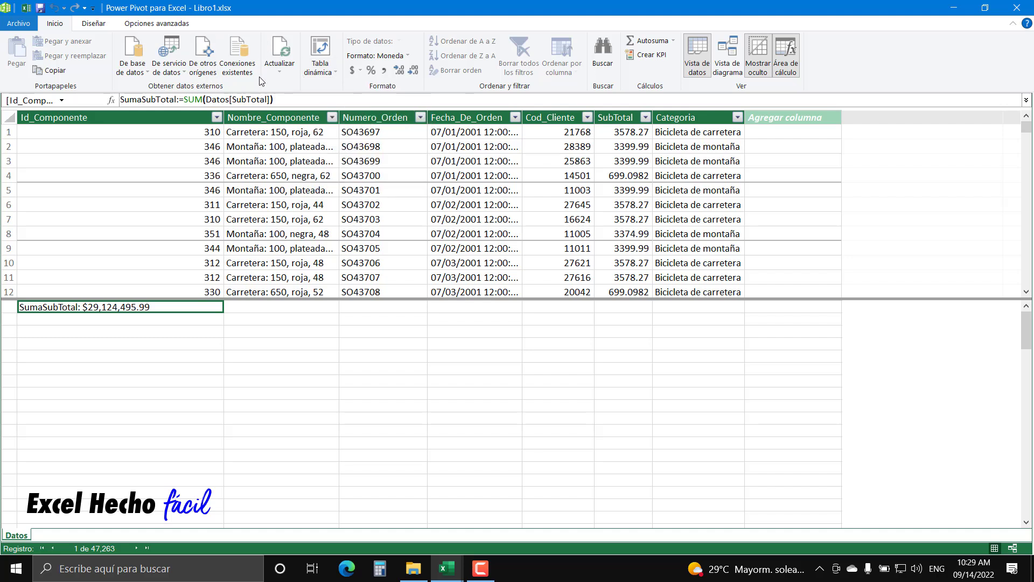
{"action": "left_click", "coordinate": [327, 75]}
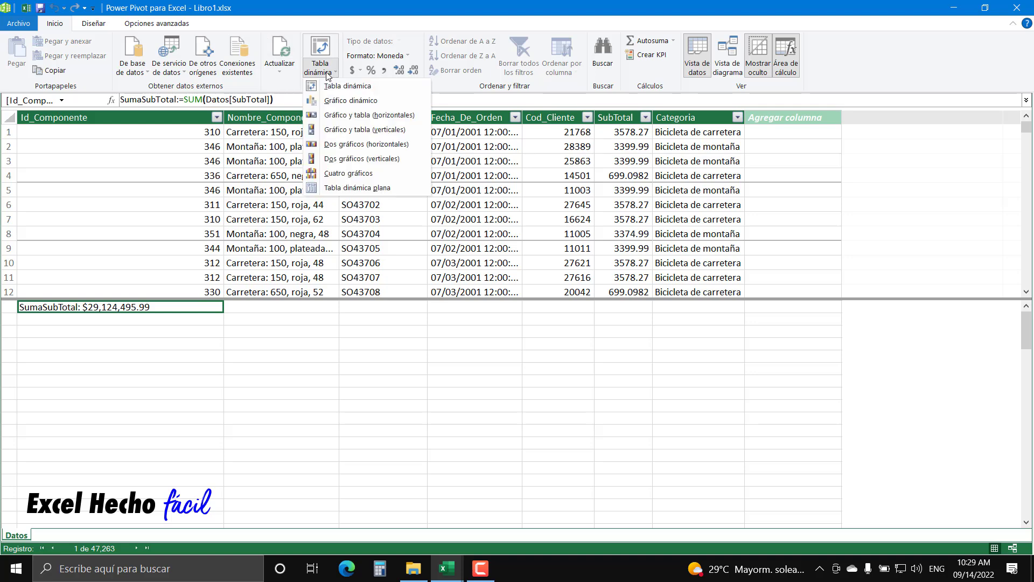
{"action": "left_click", "coordinate": [383, 92]}
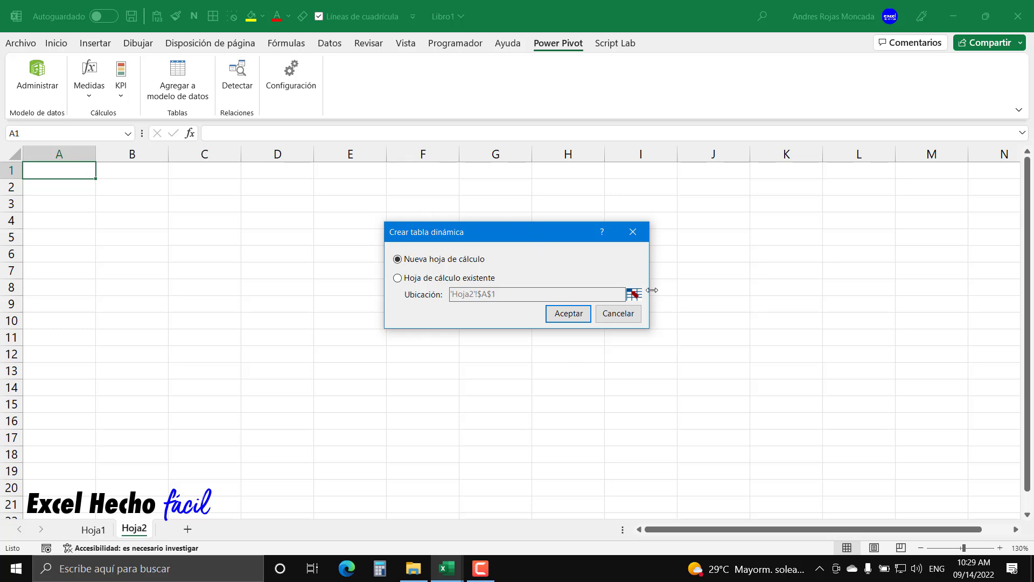
{"action": "key", "text": "Escape"}
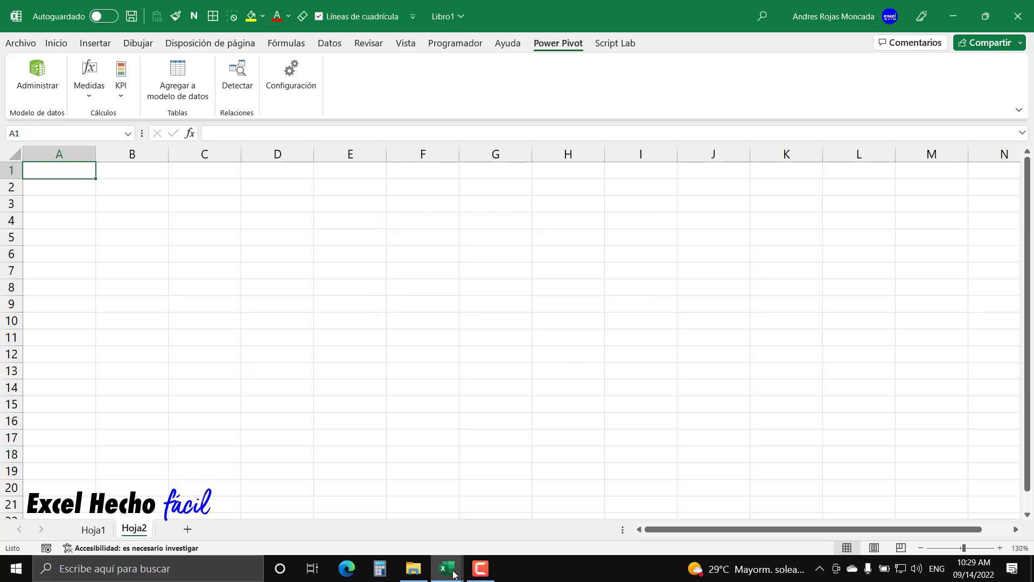
{"action": "mouse_move", "coordinate": [455, 573]}
{"action": "left_click", "coordinate": [491, 528]}
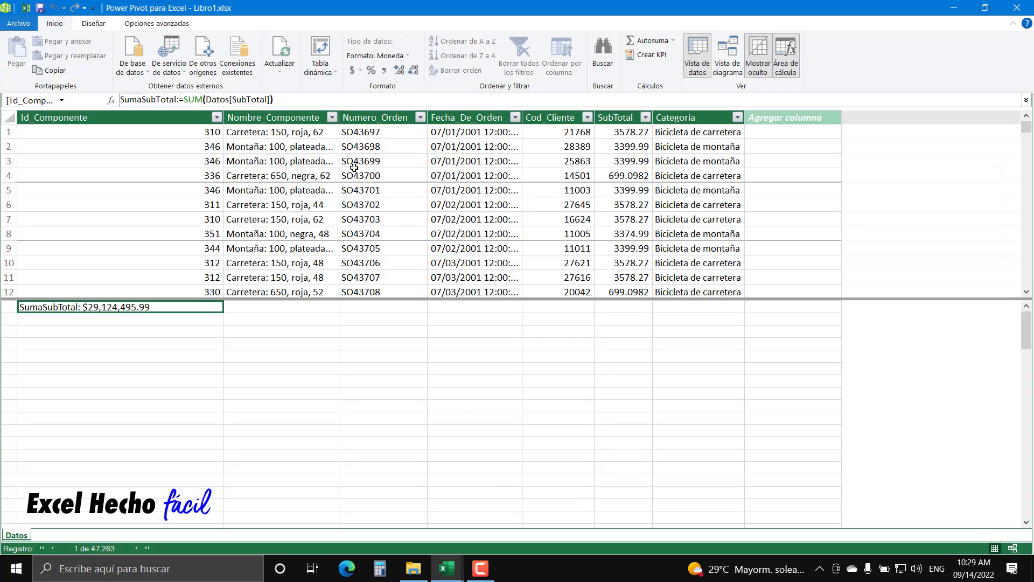
{"action": "left_click", "coordinate": [319, 68]}
{"action": "left_click", "coordinate": [331, 88]}
{"action": "mouse_move", "coordinate": [453, 575]}
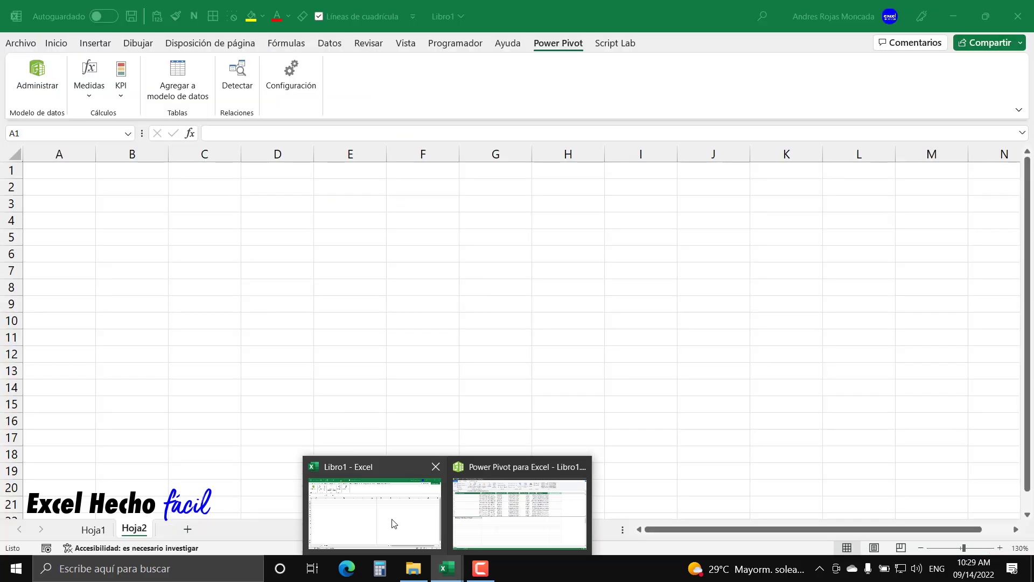
{"action": "left_click", "coordinate": [392, 522]}
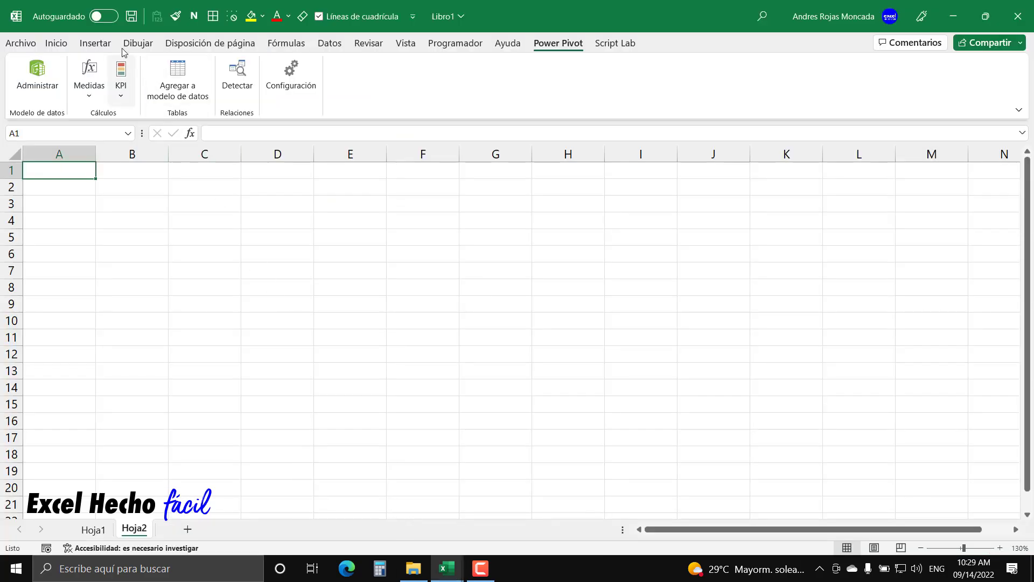
- Insert a PivotTable from the data model into the existing sheet Hoja2, starting at cell A1
{"action": "left_click", "coordinate": [98, 43]}
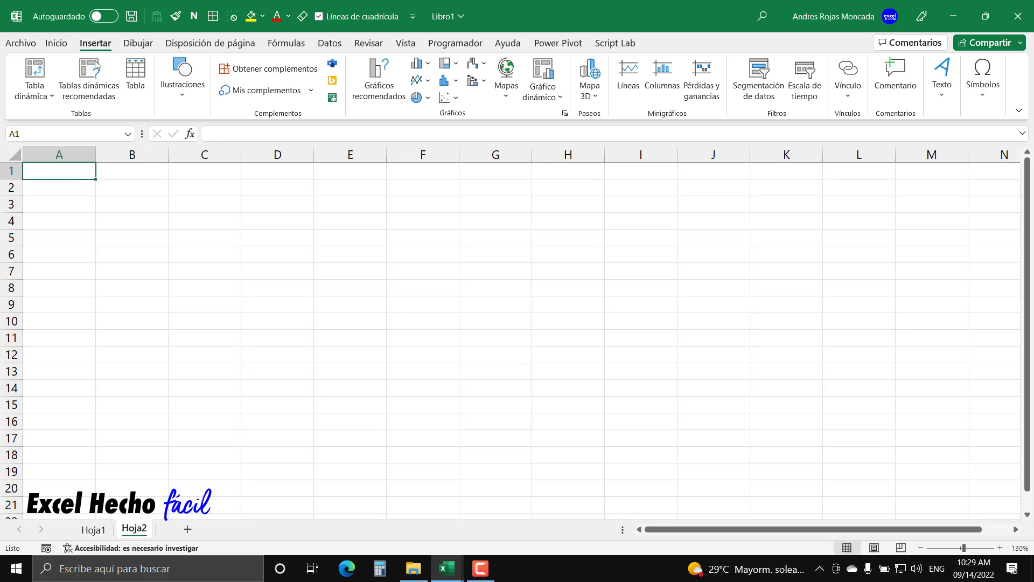
{"action": "left_click", "coordinate": [48, 96]}
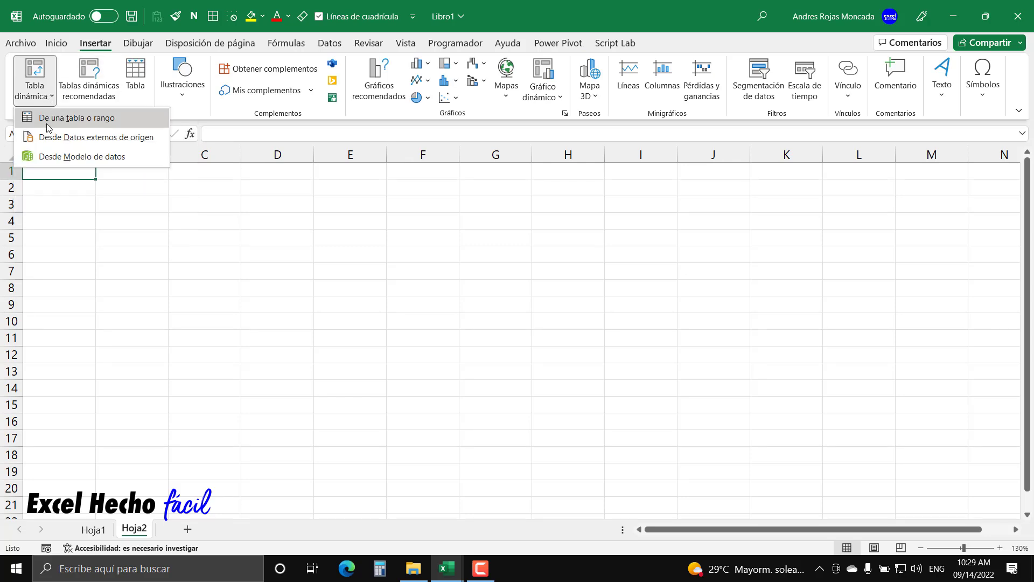
{"action": "left_click", "coordinate": [148, 156]}
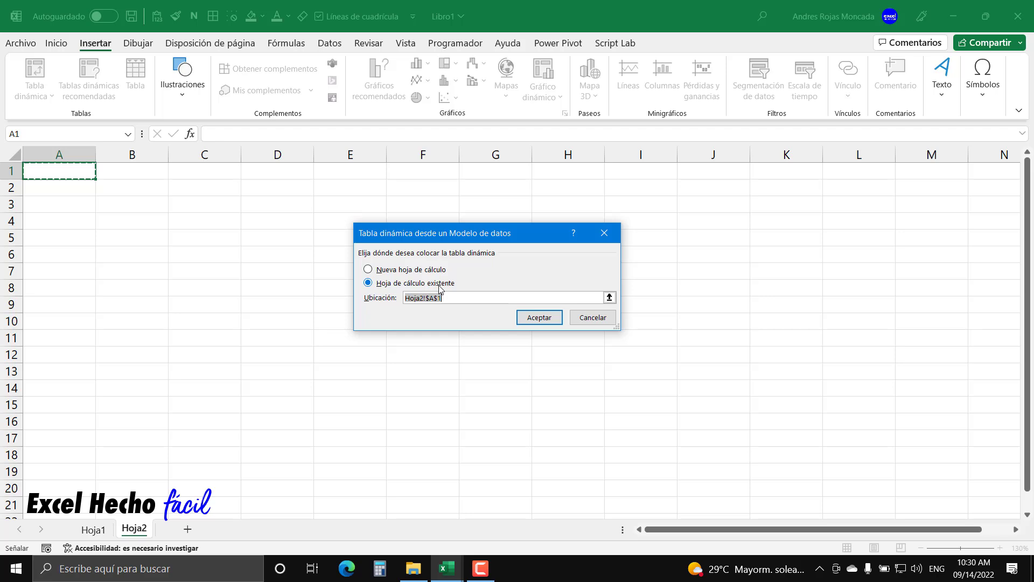
{"action": "left_click", "coordinate": [609, 297]}
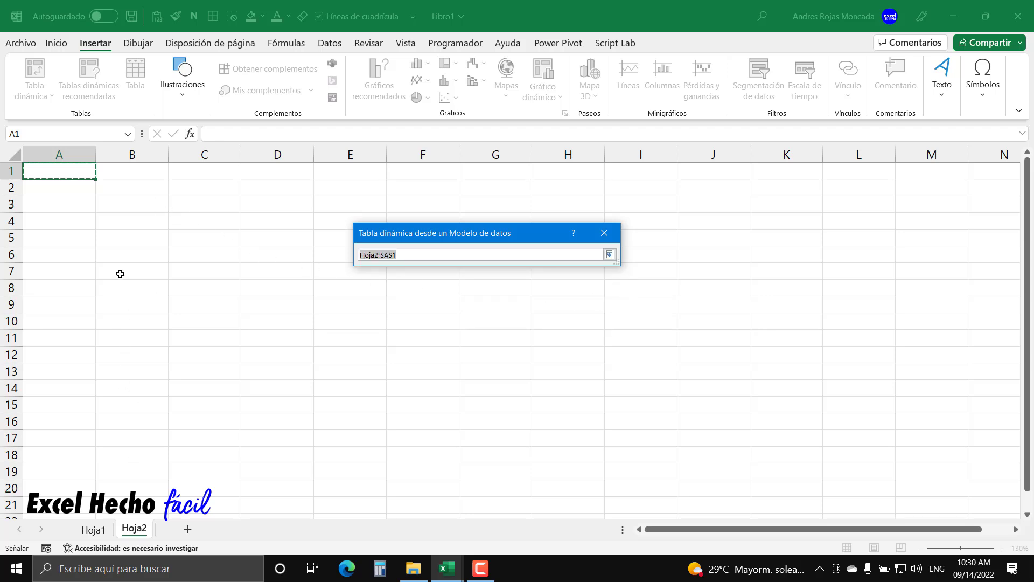
{"action": "left_click", "coordinate": [118, 204]}
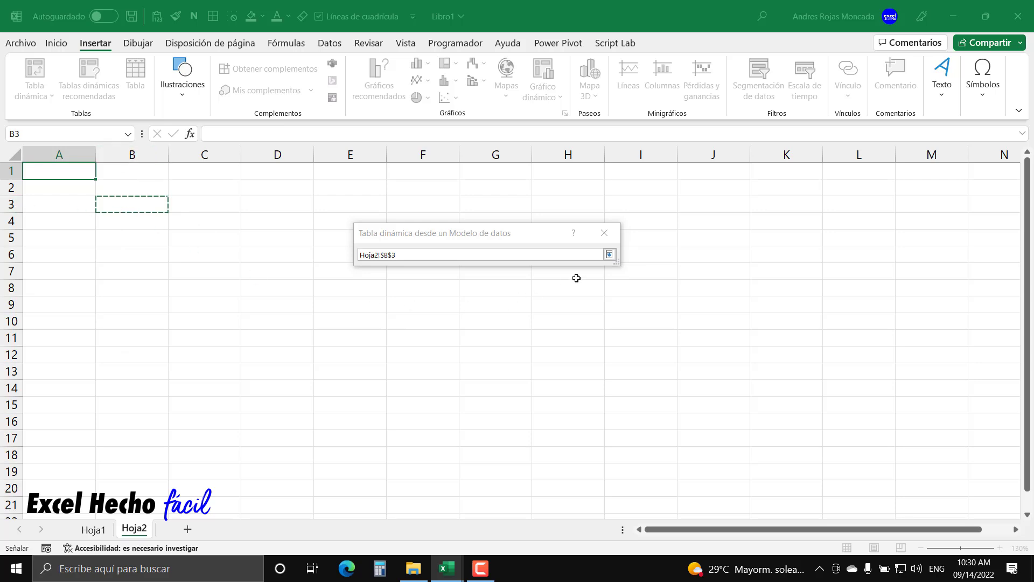
{"action": "left_click", "coordinate": [609, 255]}
{"action": "left_click", "coordinate": [539, 318]}
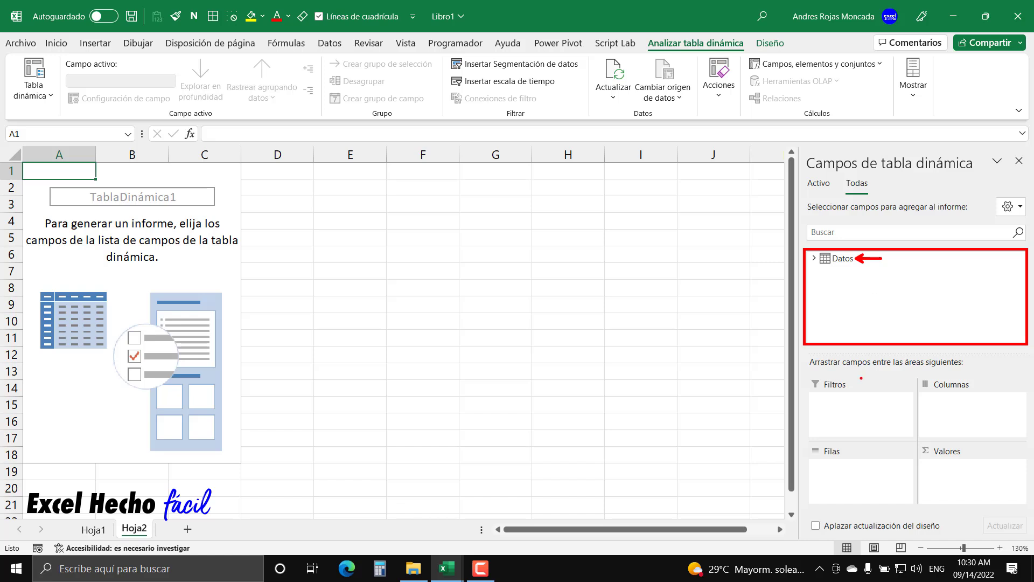
{"action": "mouse_move", "coordinate": [806, 373]}
{"action": "left_mouse_down"}
{"action": "mouse_move", "coordinate": [848, 412]}
{"action": "mouse_move", "coordinate": [917, 438]}
{"action": "left_mouse_up"}
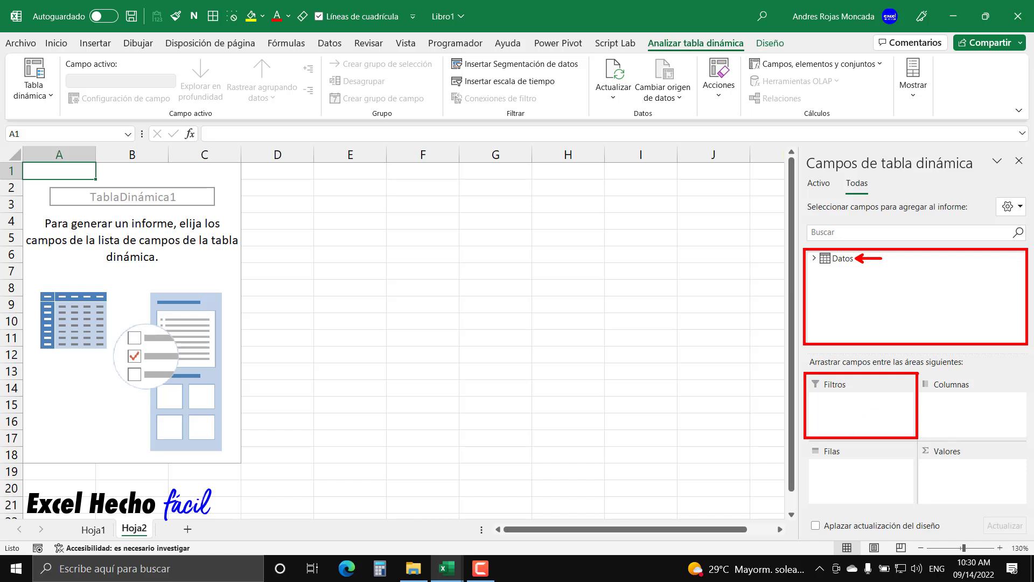
{"action": "mouse_move", "coordinate": [920, 373]}
{"action": "left_mouse_down"}
{"action": "mouse_move", "coordinate": [944, 399]}
{"action": "mouse_move", "coordinate": [1030, 438]}
{"action": "left_mouse_up"}
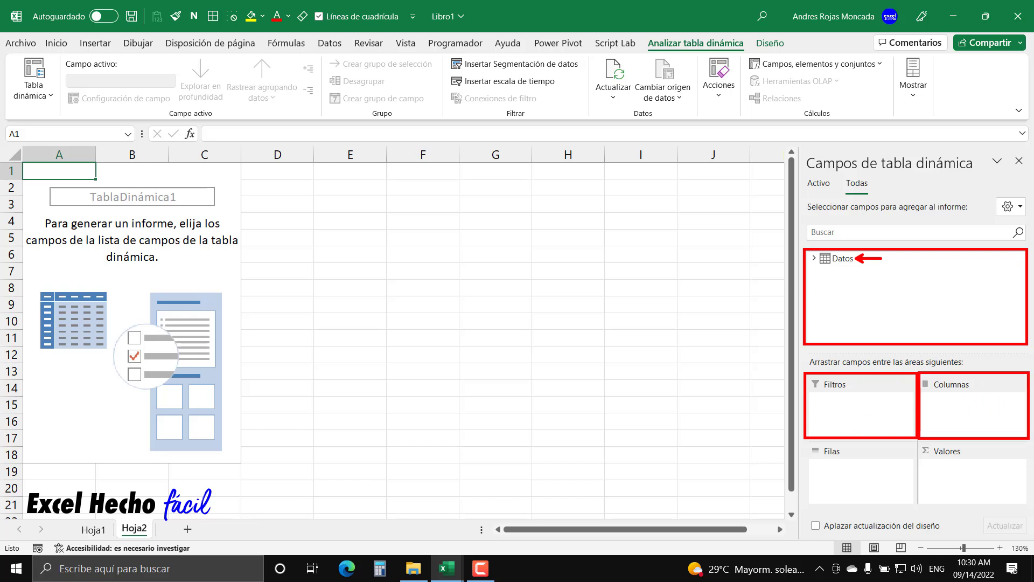
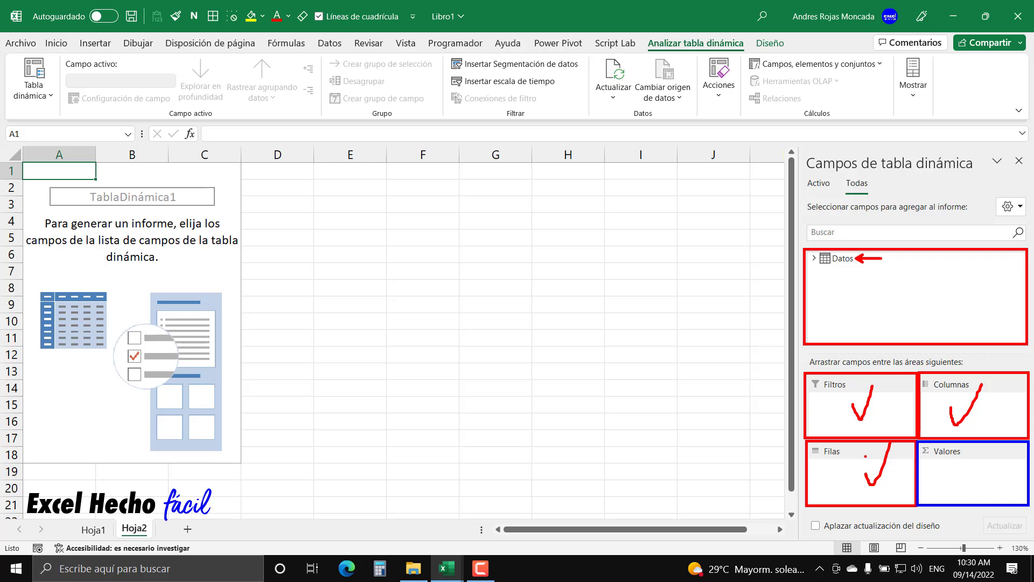
{"action": "key", "text": "e"}
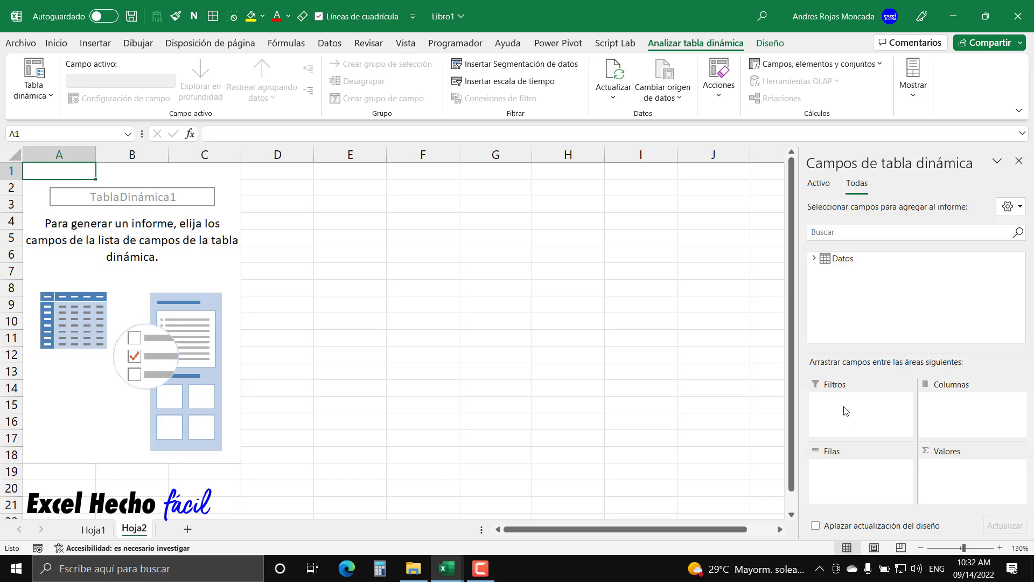
- Expand the Datos table in the PivotTable field list and bring the SumaSubTotal measure into view
{"action": "left_click", "coordinate": [815, 259]}
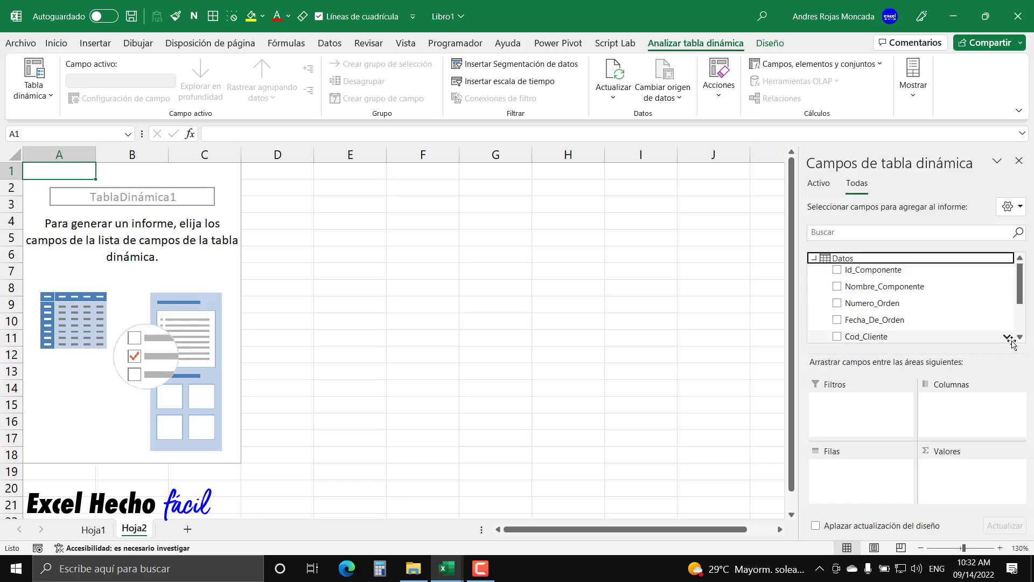
{"action": "left_click_drag", "start_coordinate": [1022, 287], "coordinate": [1024, 324]}
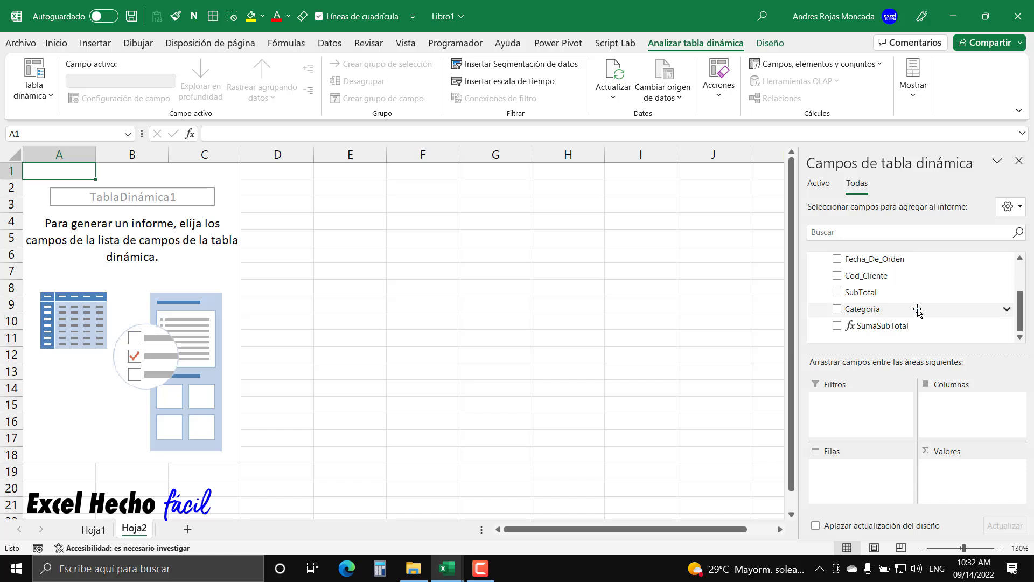
{"action": "key", "text": "ctrl+2"}
{"action": "left_click_drag", "start_coordinate": [917, 326], "coordinate": [953, 325]}
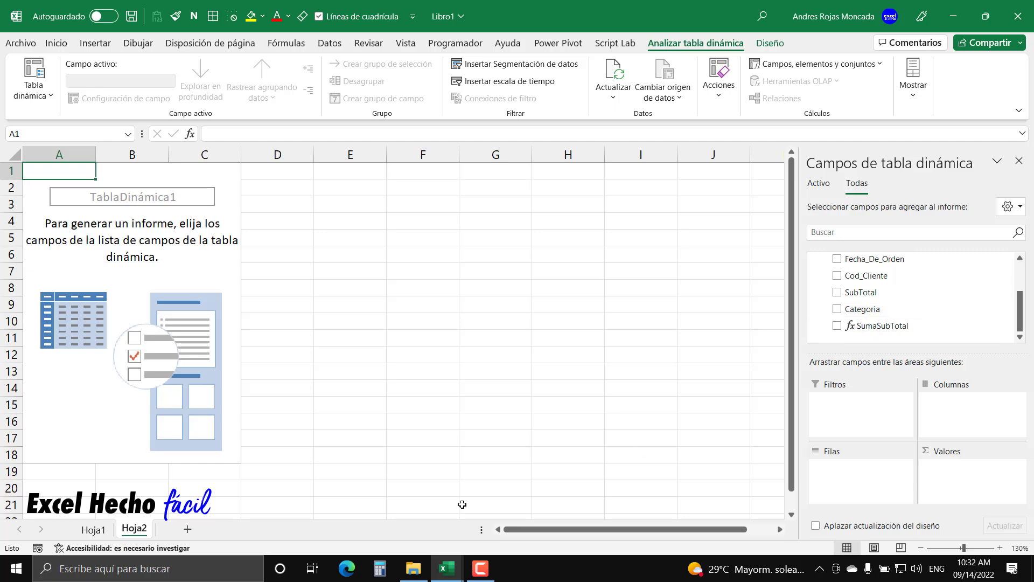
- Examine the source table on Hoja1 and the Datos table in the Power Pivot window
{"action": "left_click", "coordinate": [101, 533]}
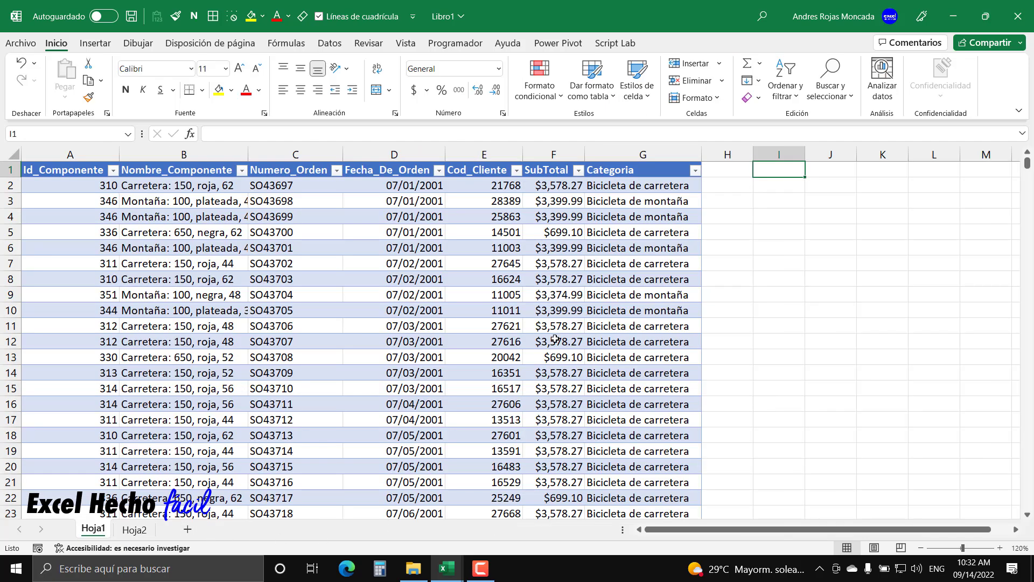
{"action": "mouse_move", "coordinate": [460, 569]}
{"action": "left_click", "coordinate": [520, 511]}
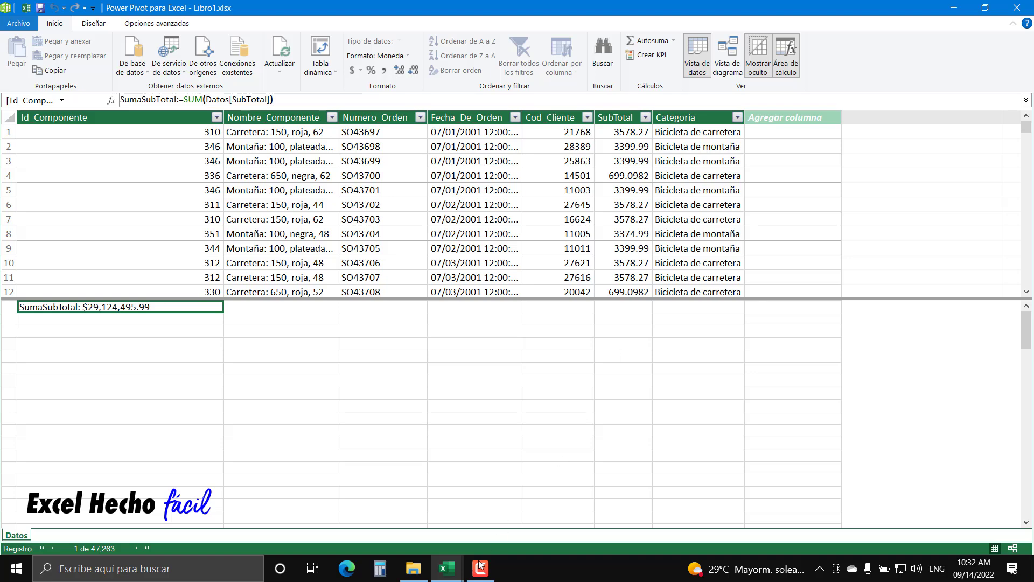
{"action": "mouse_move", "coordinate": [446, 569]}
{"action": "left_click", "coordinate": [389, 523]}
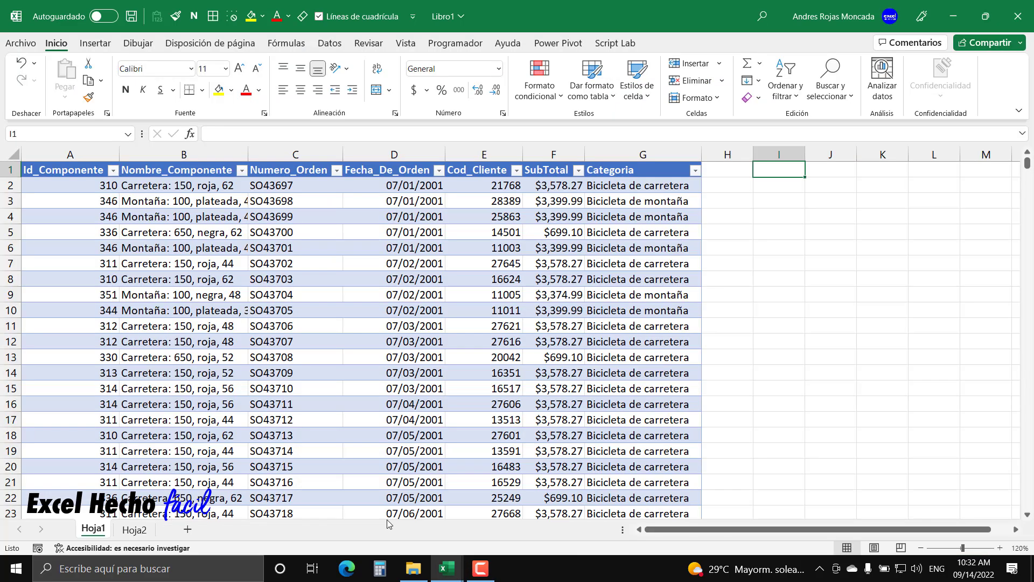
- Add the Categoria field to the Filas area of the PivotTable on Hoja2
{"action": "left_click", "coordinate": [125, 534]}
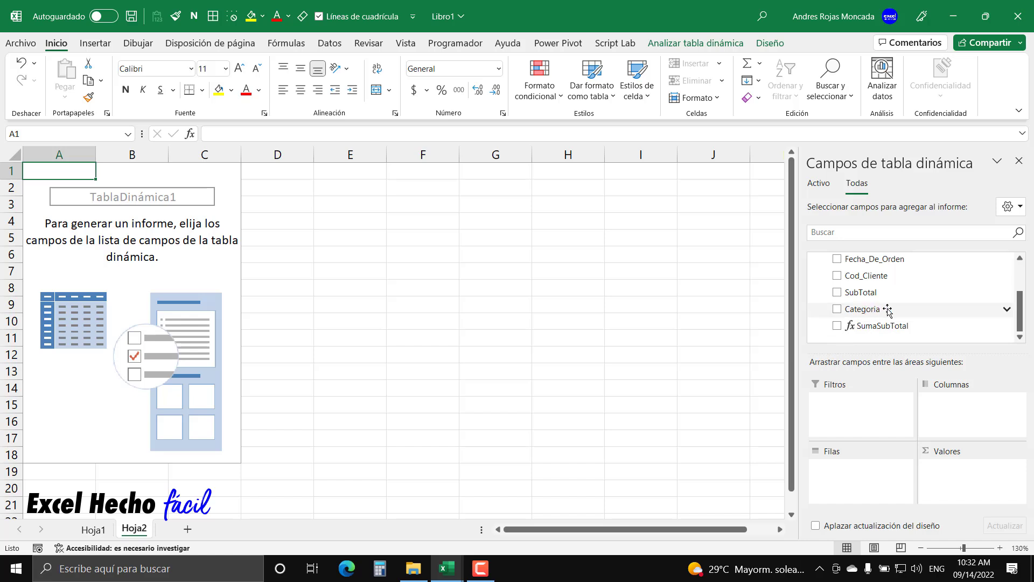
{"action": "left_click_drag", "start_coordinate": [888, 311], "coordinate": [864, 482]}
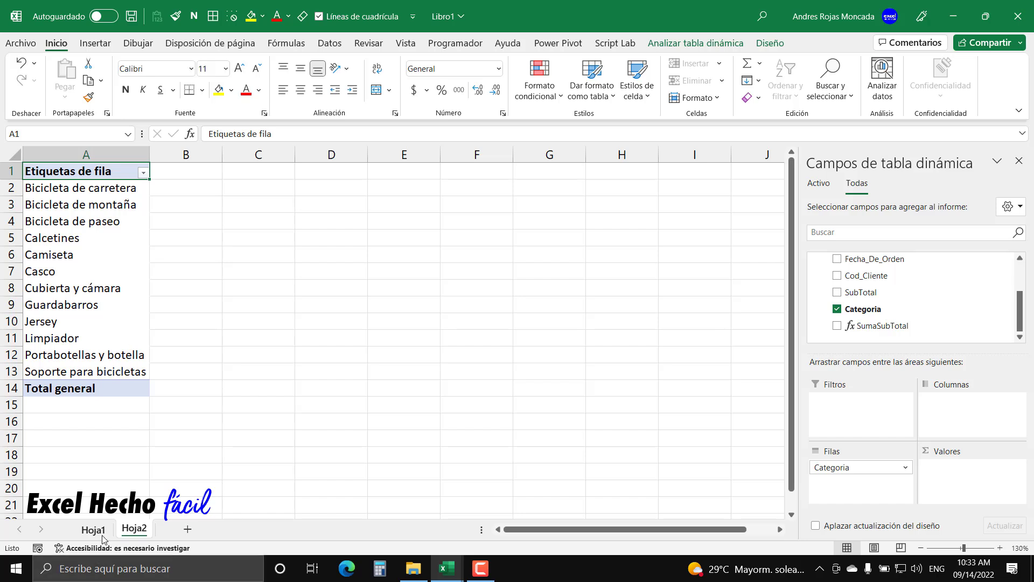
- In the Power Pivot window, review the full list of Categoria filter values and close it without filtering
{"action": "mouse_move", "coordinate": [445, 574]}
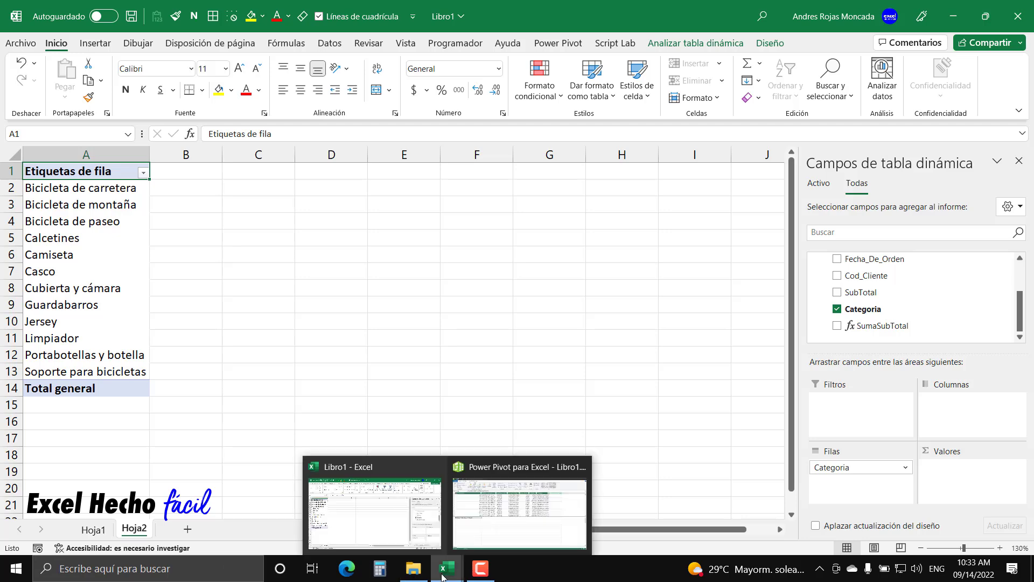
{"action": "left_click", "coordinate": [521, 507]}
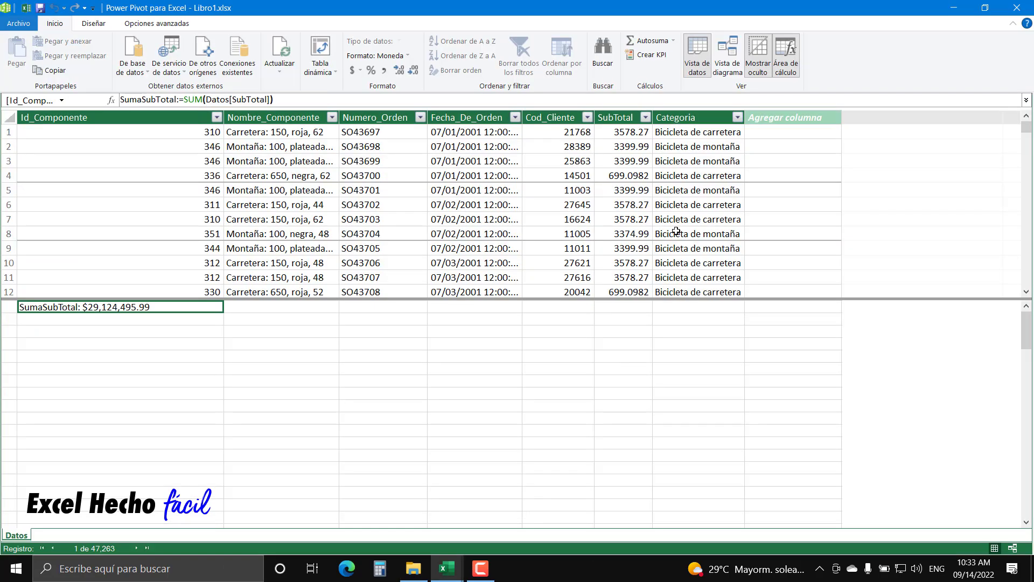
{"action": "left_click", "coordinate": [738, 118]}
{"action": "left_click_drag", "start_coordinate": [729, 231], "coordinate": [726, 267]}
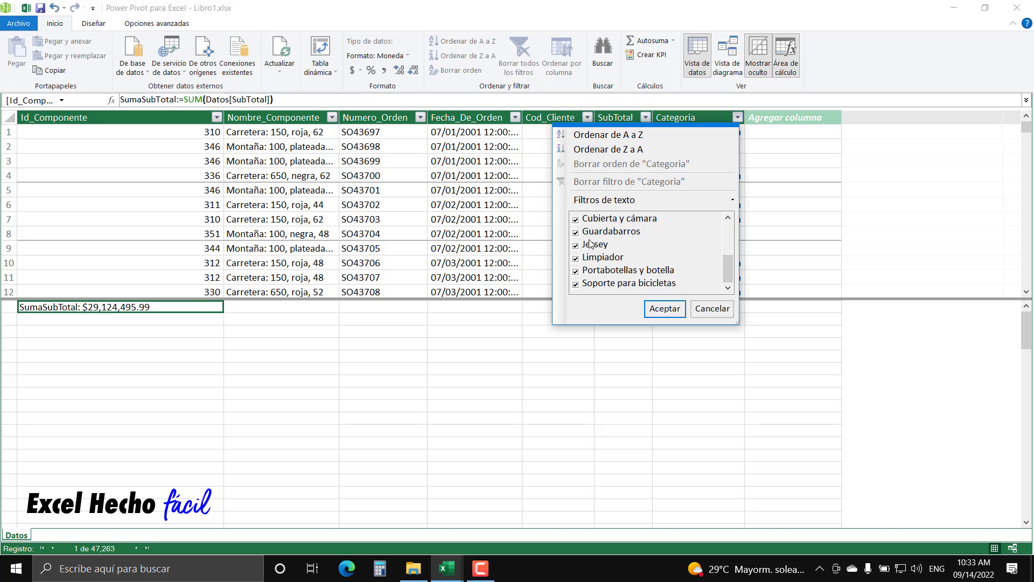
{"action": "left_click_drag", "start_coordinate": [729, 280], "coordinate": [725, 238]}
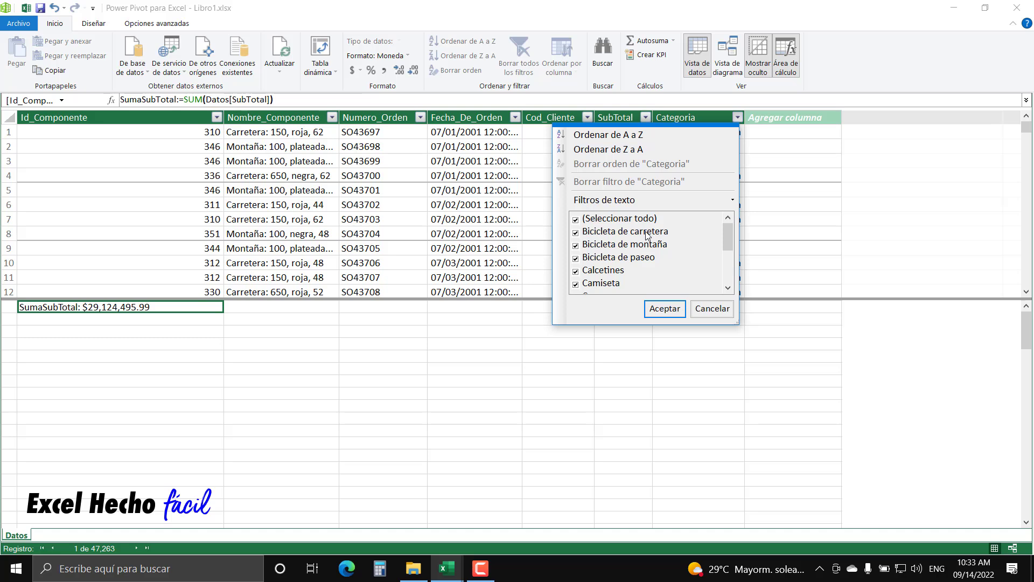
{"action": "key", "text": "Escape"}
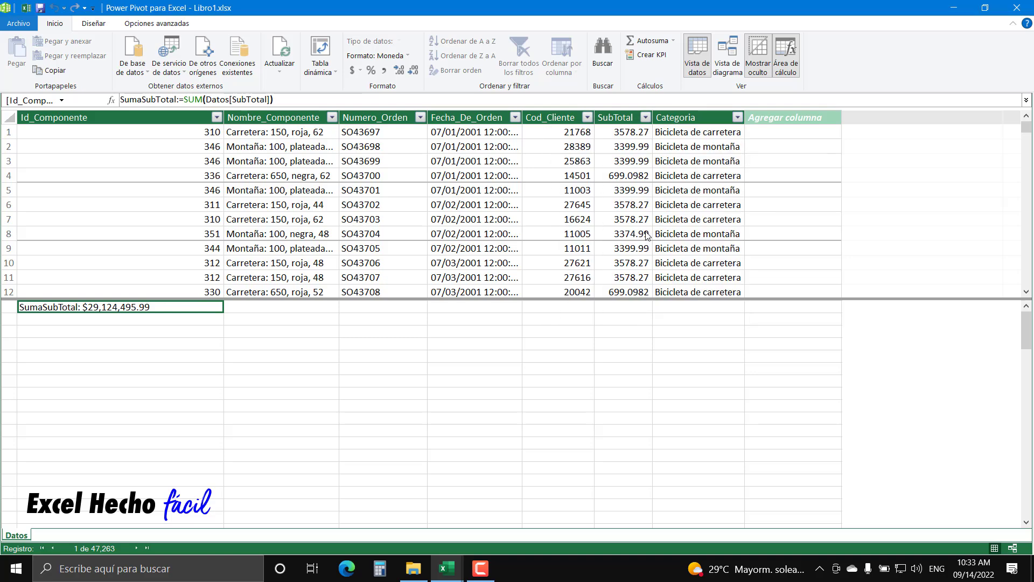
- Return to the PivotTable on Hoja2 and add the SumaSubTotal measure to its Valores area
{"action": "mouse_move", "coordinate": [447, 568]}
{"action": "left_click", "coordinate": [384, 509]}
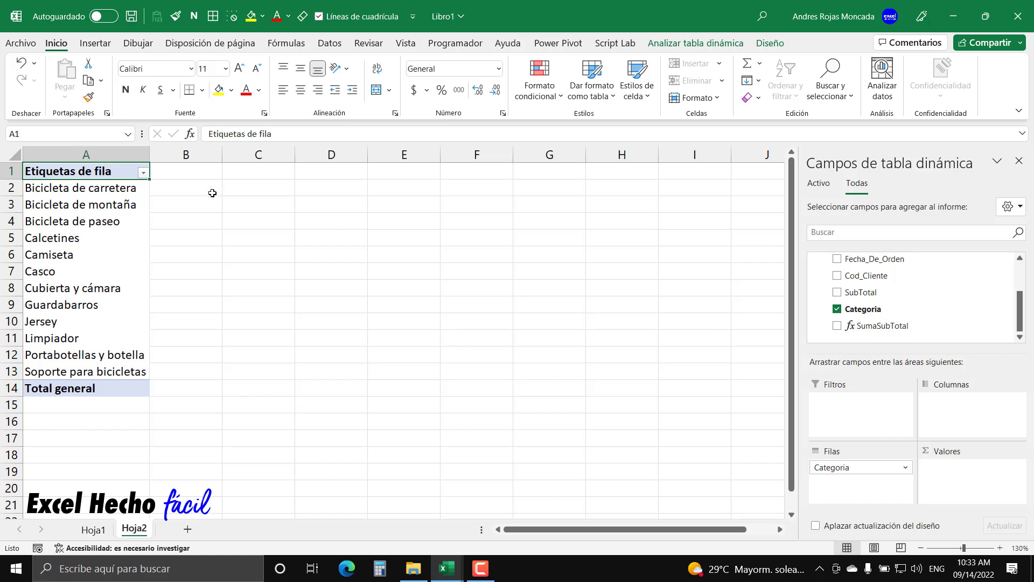
{"action": "left_click_drag", "start_coordinate": [149, 170], "coordinate": [202, 209]}
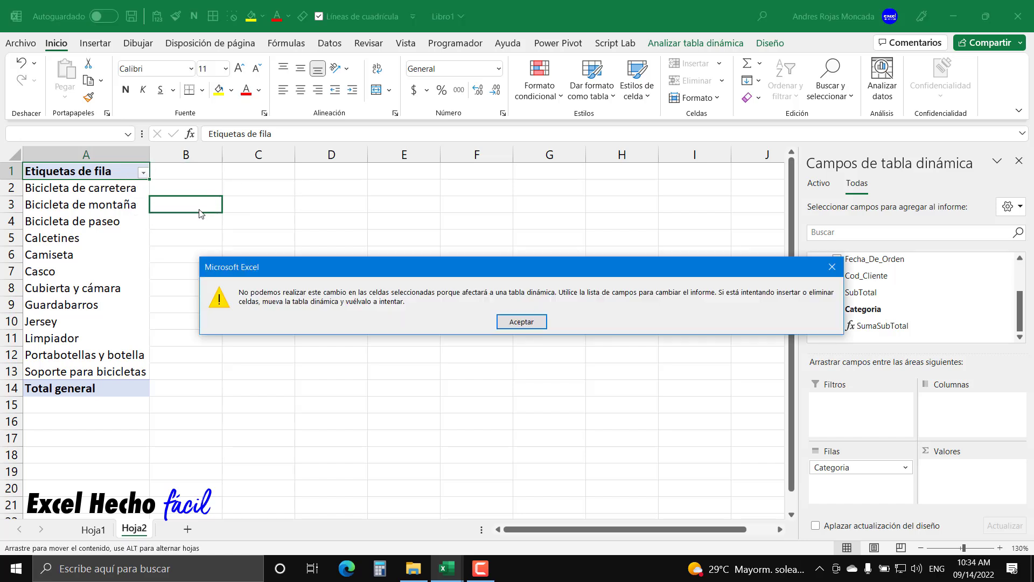
{"action": "left_click", "coordinate": [521, 321]}
{"action": "left_click", "coordinate": [201, 209]}
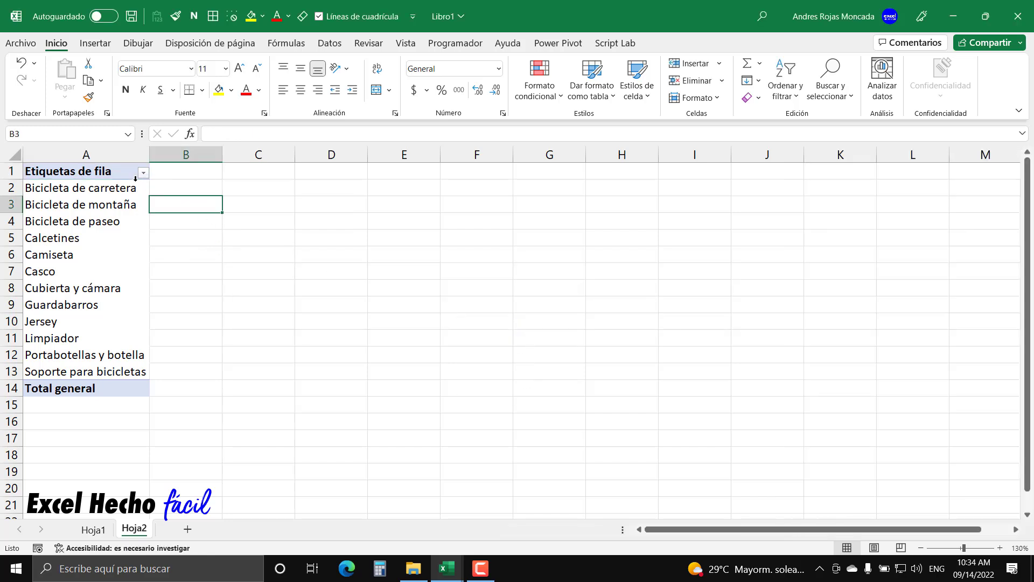
{"action": "left_click", "coordinate": [121, 176]}
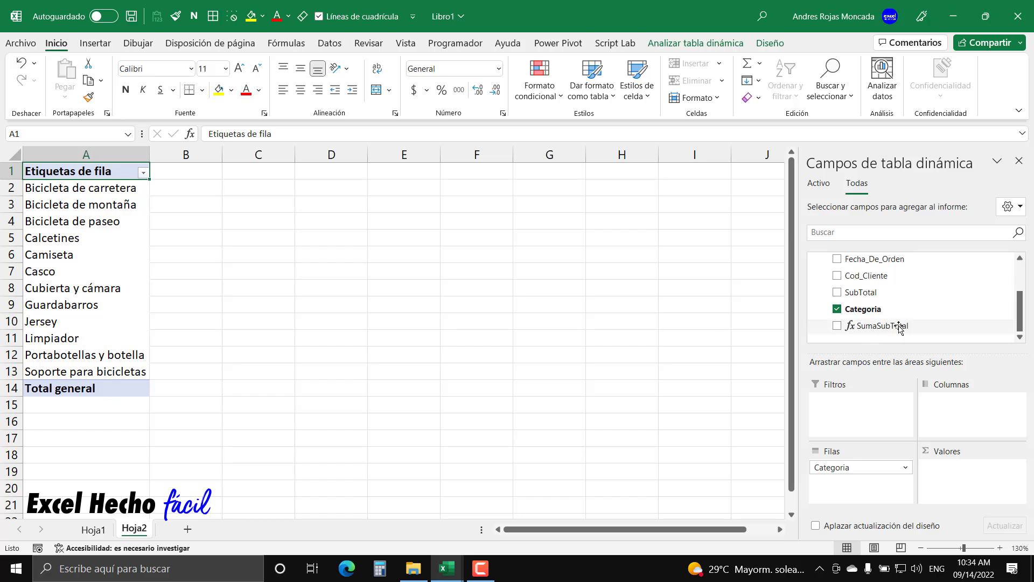
{"action": "left_click_drag", "start_coordinate": [899, 327], "coordinate": [976, 476]}
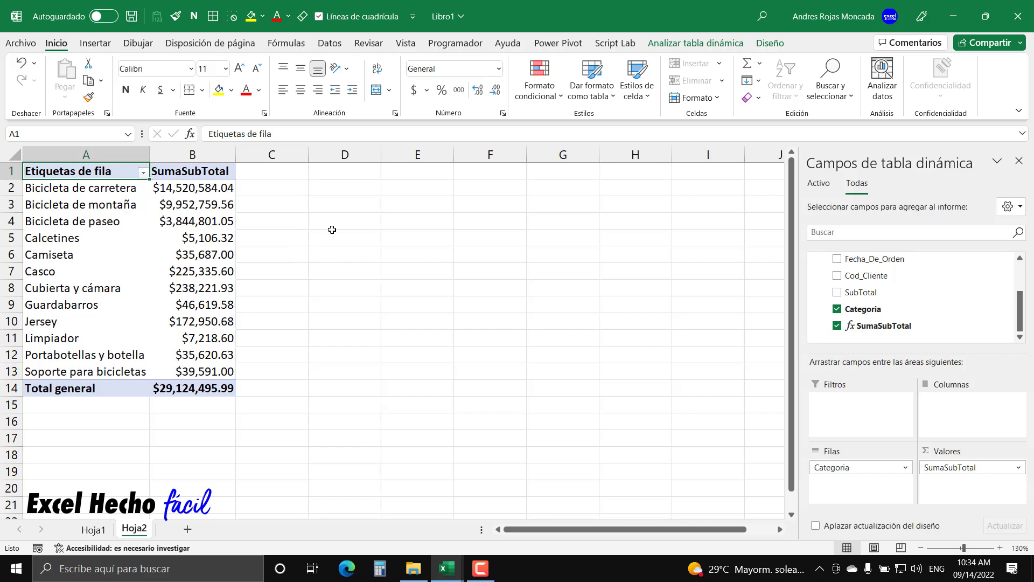
- Open the SumaSubTotal measure from the measure manager, enlarge its formula to review it, and close both dialogs without changes
{"action": "left_click", "coordinate": [558, 45]}
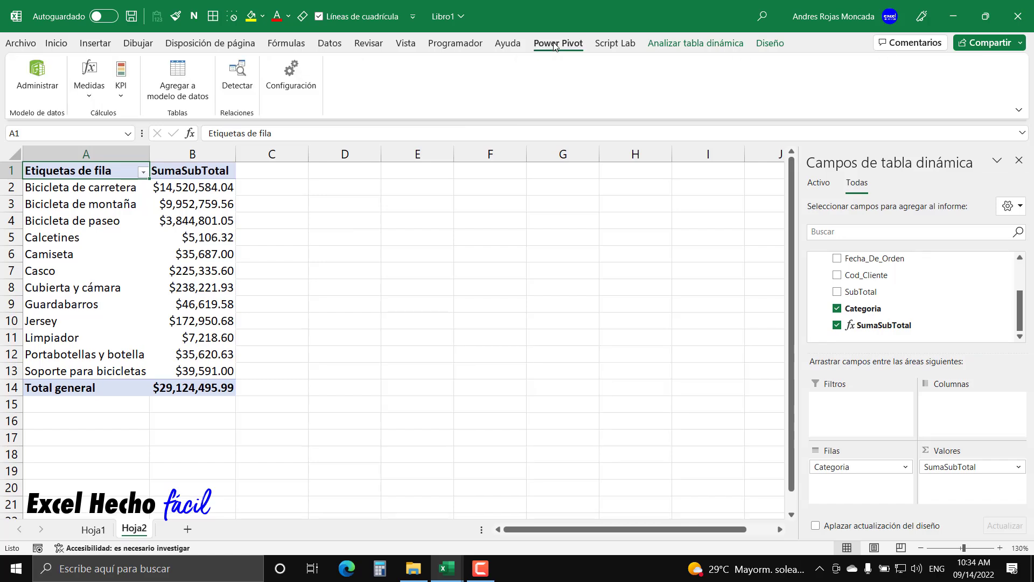
{"action": "left_click", "coordinate": [85, 95]}
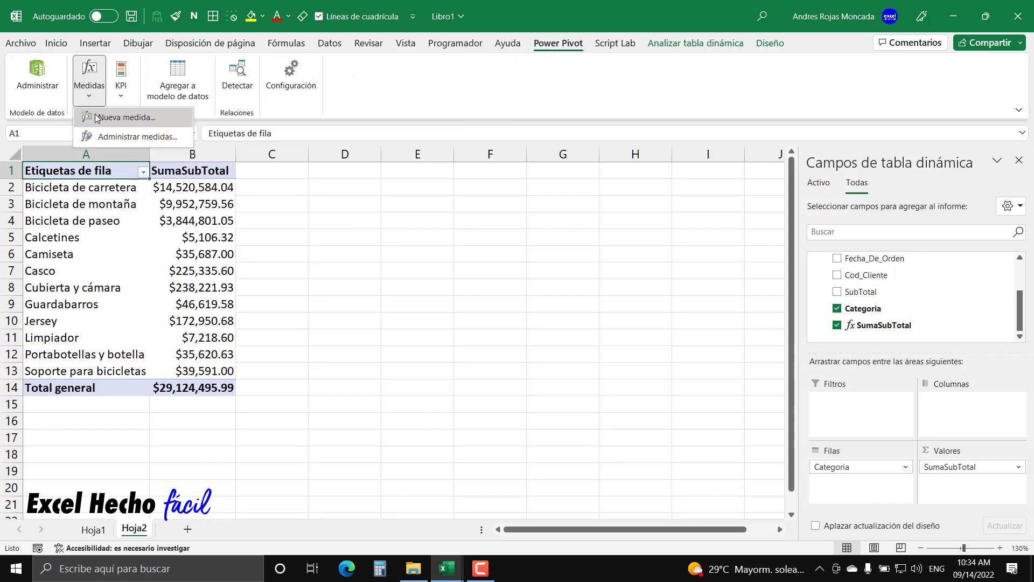
{"action": "left_click", "coordinate": [106, 139]}
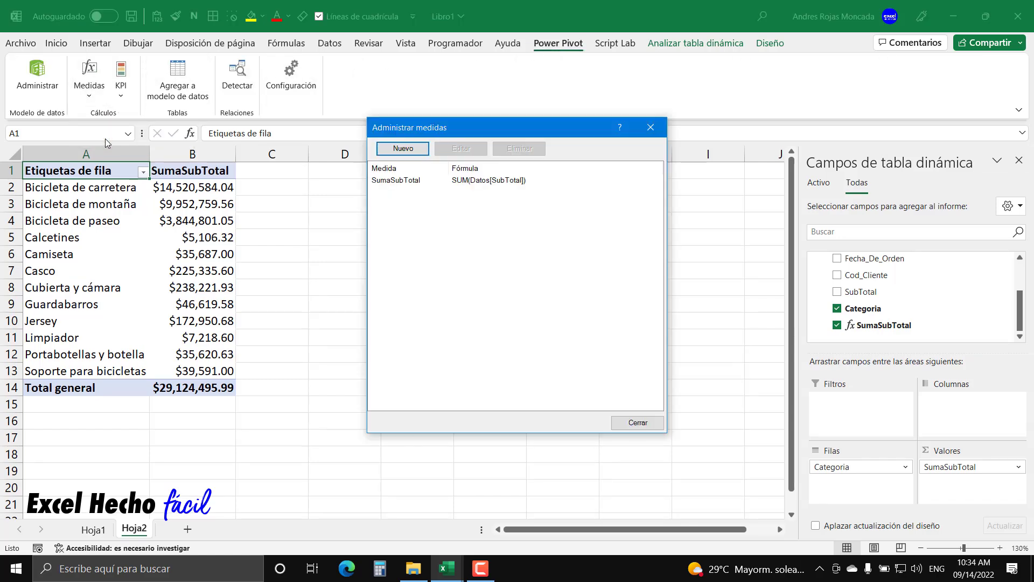
{"action": "left_click", "coordinate": [402, 183]}
{"action": "left_click", "coordinate": [458, 151]}
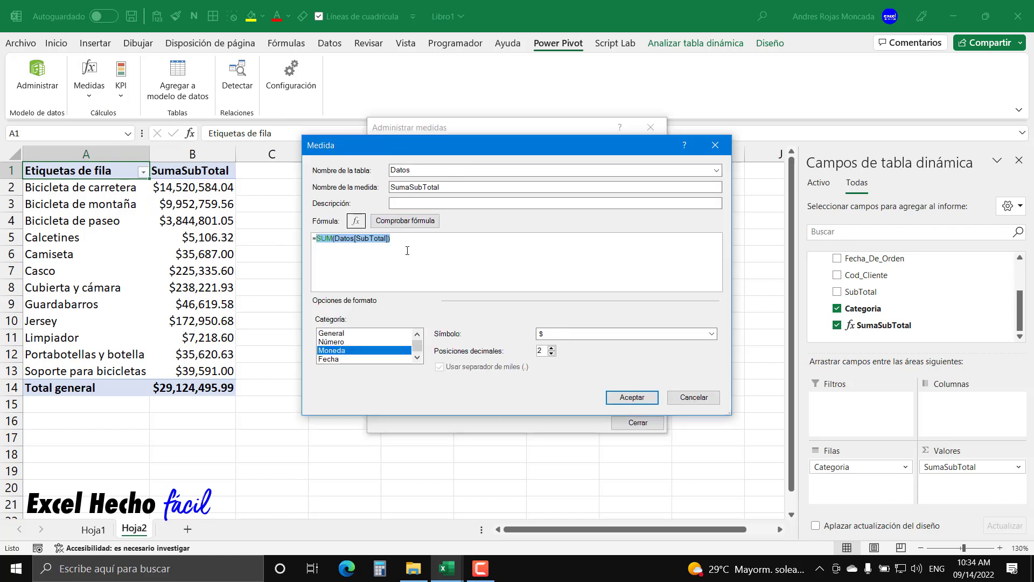
{"action": "left_click", "coordinate": [425, 242]}
{"action": "scroll", "coordinate": [425, 242], "scroll_direction": "up", "scroll_amount": 4, "text": "ctrl"}
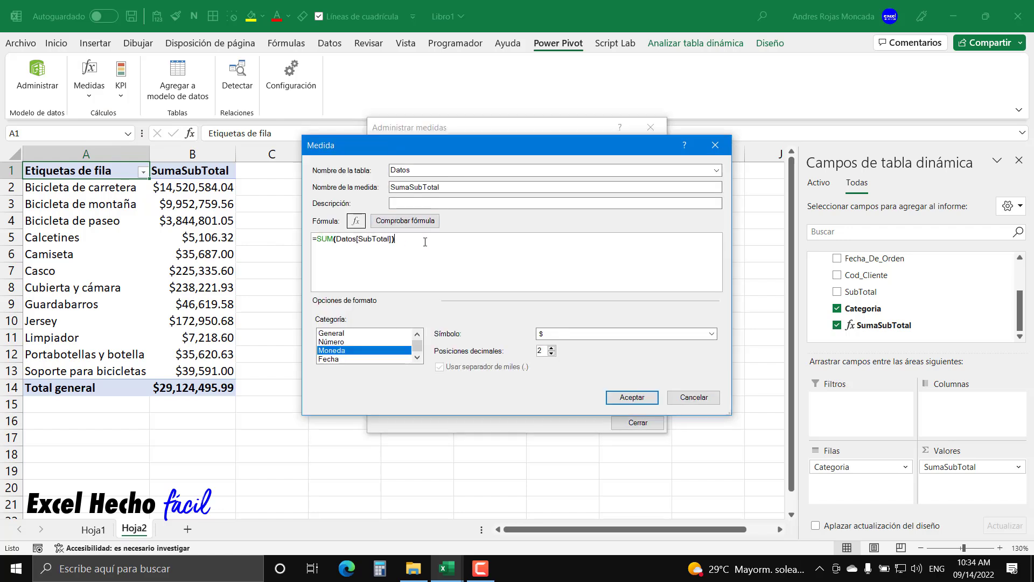
{"action": "scroll", "coordinate": [425, 242], "scroll_direction": "up", "scroll_amount": 2, "text": "ctrl"}
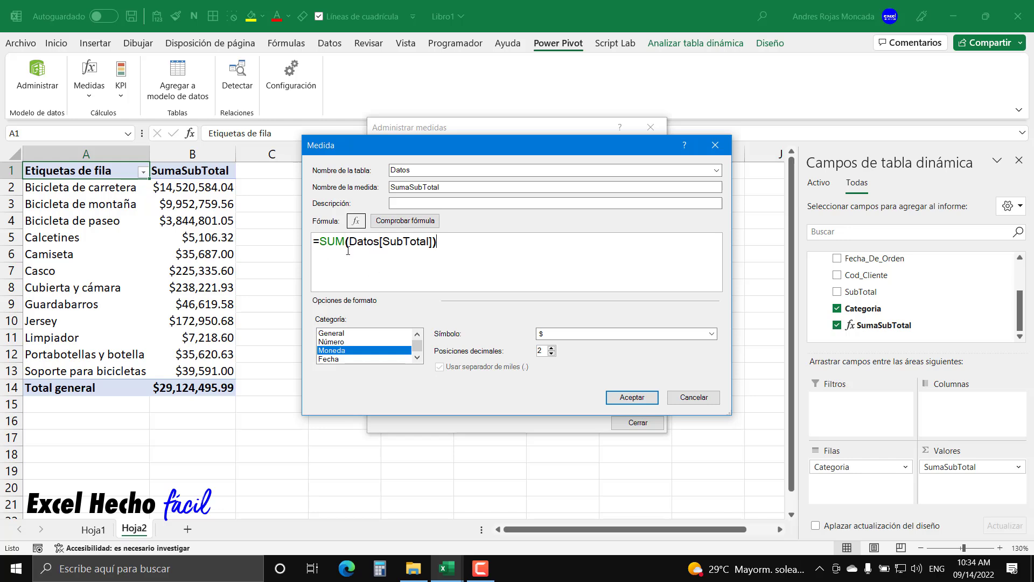
{"action": "left_click", "coordinate": [715, 145]}
{"action": "left_click", "coordinate": [651, 128]}
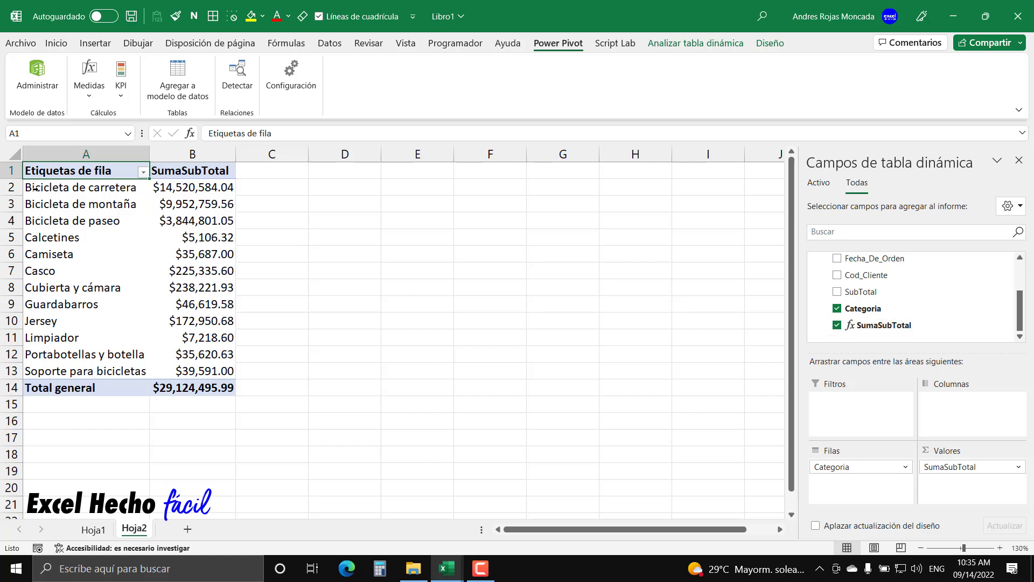
- In the Power Pivot window, filter the Categoria column of the Datos table to Bicicleta de carretera only
{"action": "left_click", "coordinate": [108, 190]}
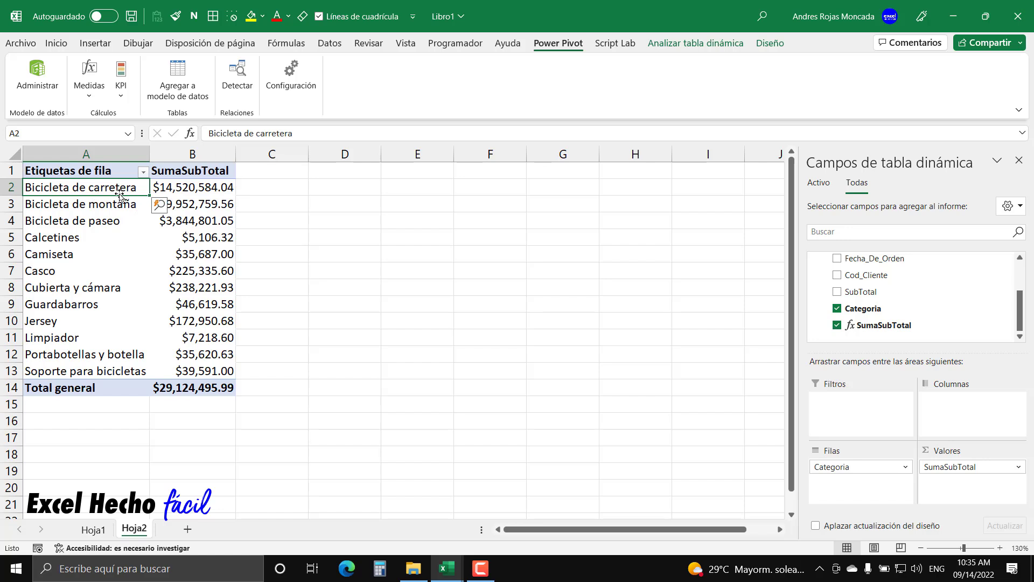
{"action": "left_click", "coordinate": [196, 191]}
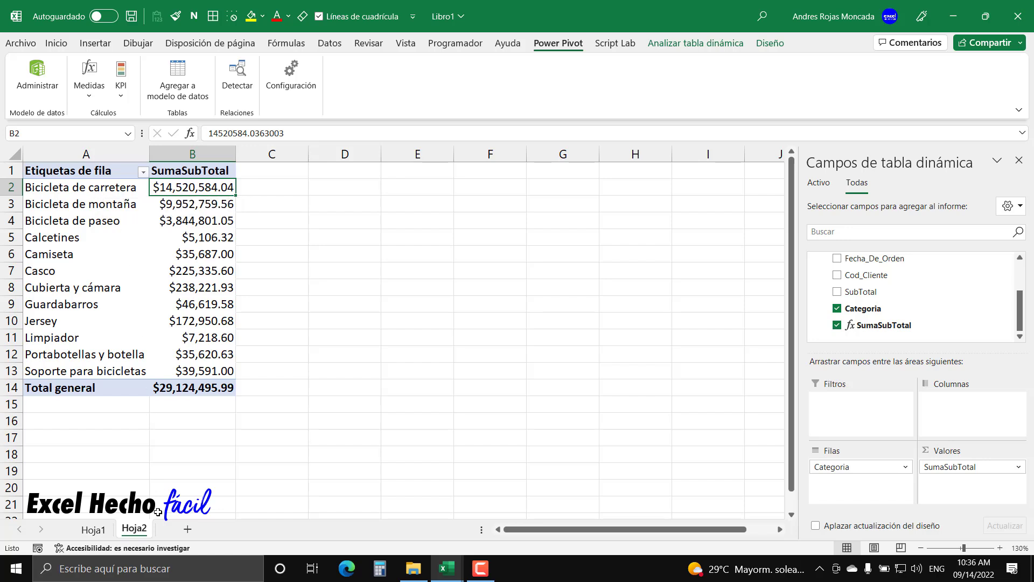
{"action": "mouse_move", "coordinate": [456, 577]}
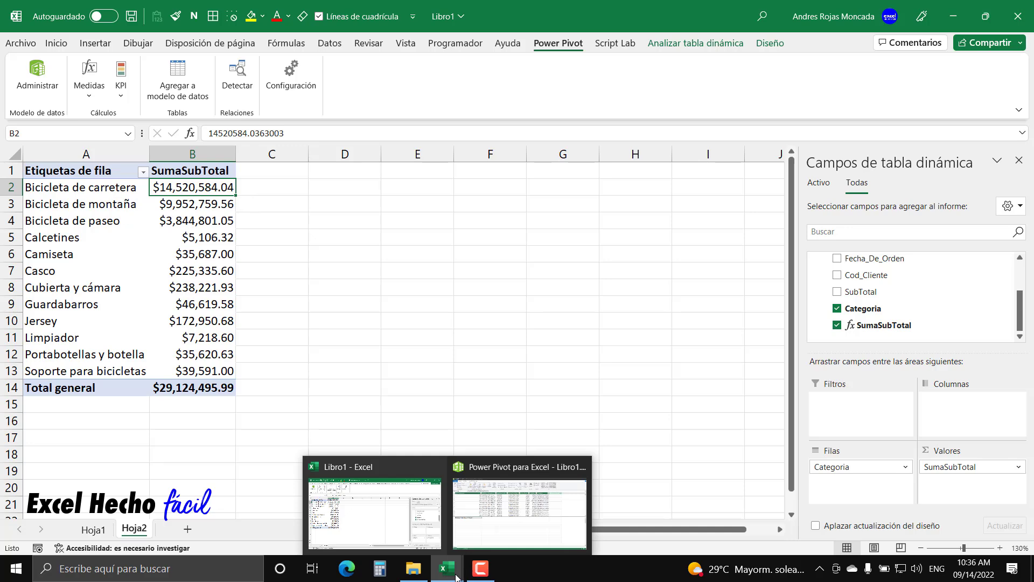
{"action": "left_click", "coordinate": [505, 521]}
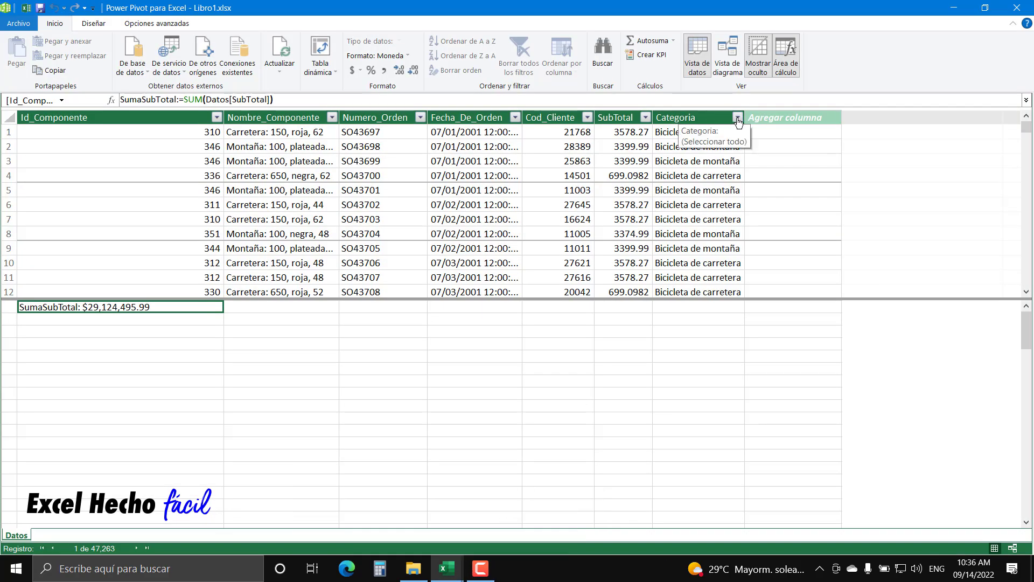
{"action": "left_click", "coordinate": [709, 118]}
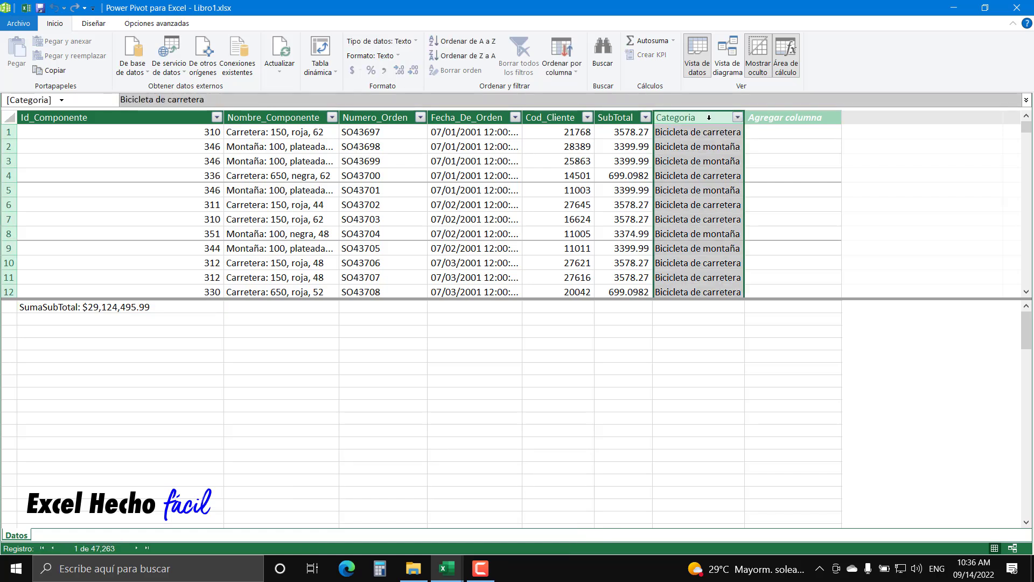
{"action": "left_click", "coordinate": [737, 119]}
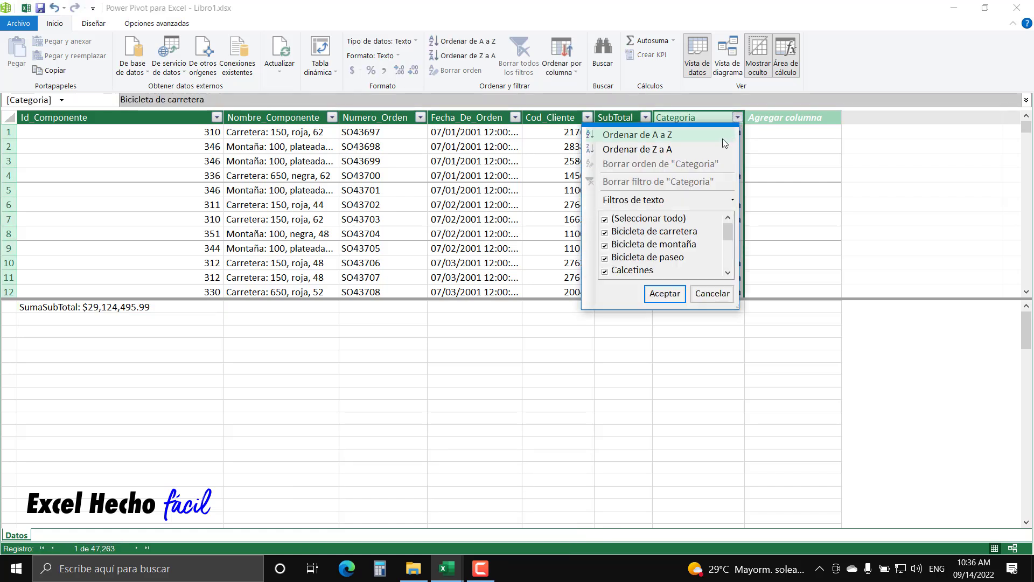
{"action": "left_click", "coordinate": [605, 220]}
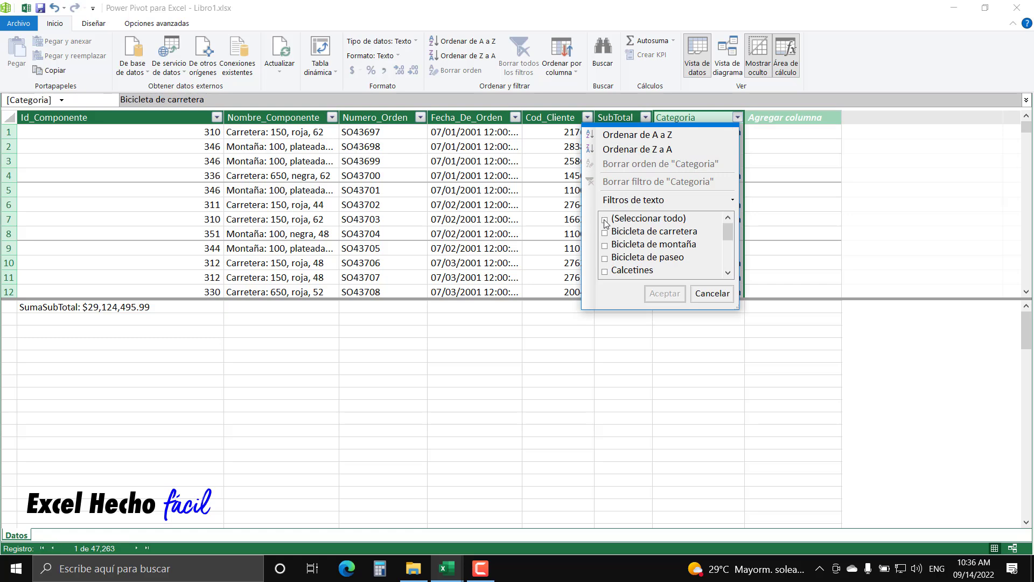
{"action": "left_click", "coordinate": [605, 234]}
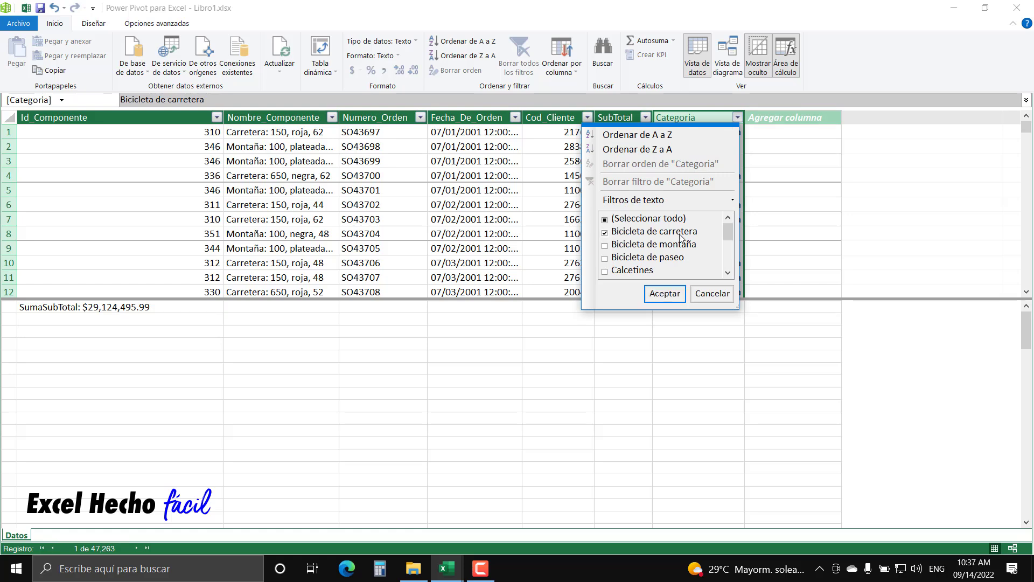
{"action": "mouse_move", "coordinate": [728, 232]}
{"action": "left_mouse_down"}
{"action": "mouse_move", "coordinate": [729, 271]}
{"action": "mouse_move", "coordinate": [729, 221]}
{"action": "left_mouse_up"}
{"action": "left_click", "coordinate": [677, 294]}
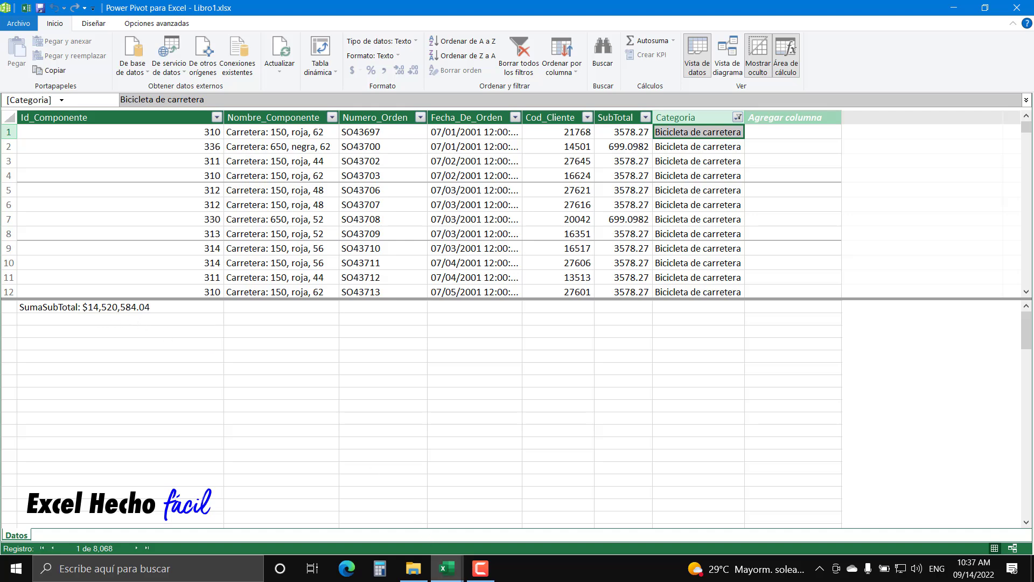
- Switch back to the Excel workbook and filter the Categoria column of the Hoja1 table to Bicicleta de carretera only
{"action": "mouse_move", "coordinate": [447, 569]}
{"action": "left_click", "coordinate": [403, 524]}
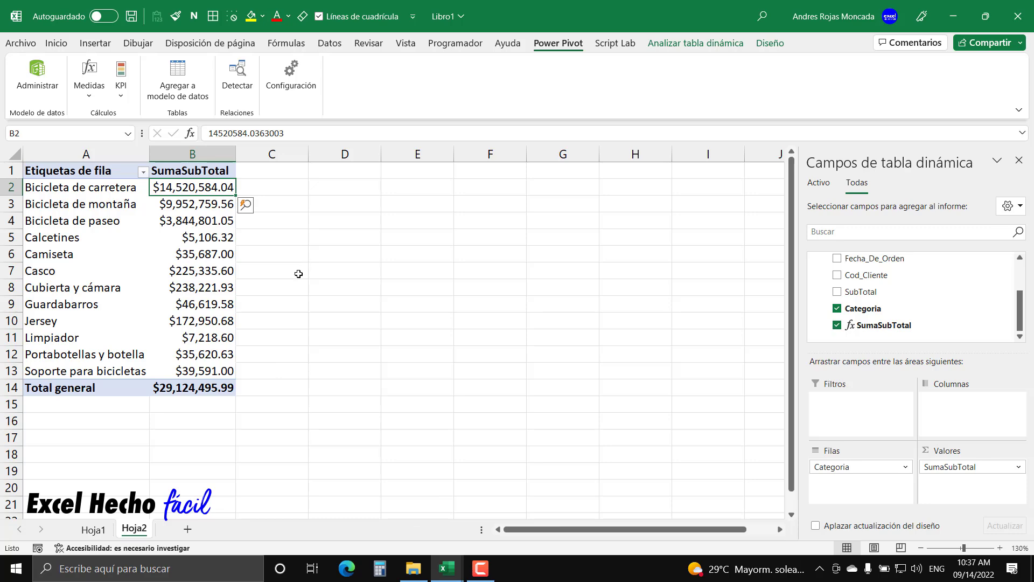
{"action": "left_click", "coordinate": [93, 529]}
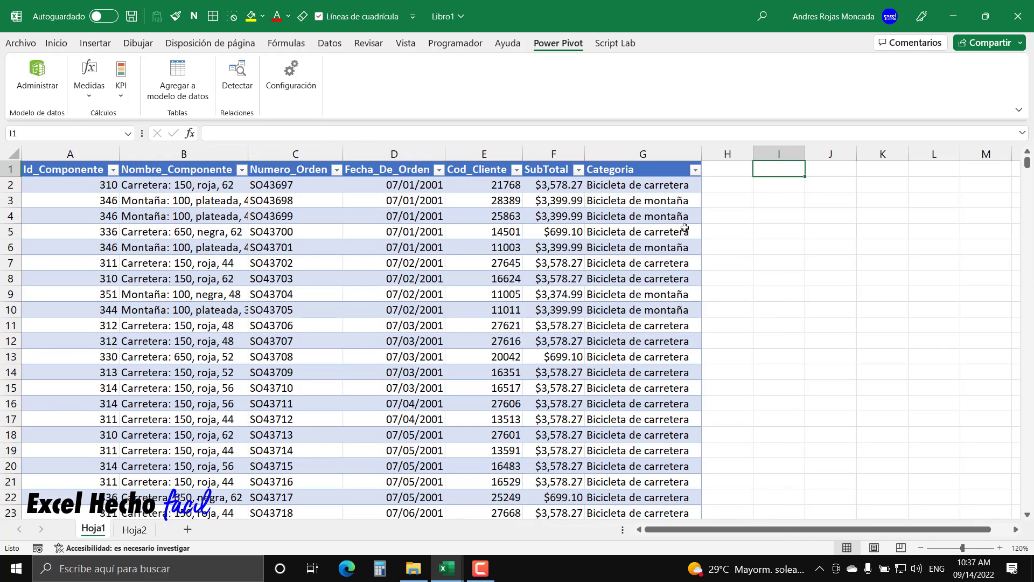
{"action": "left_click", "coordinate": [673, 170]}
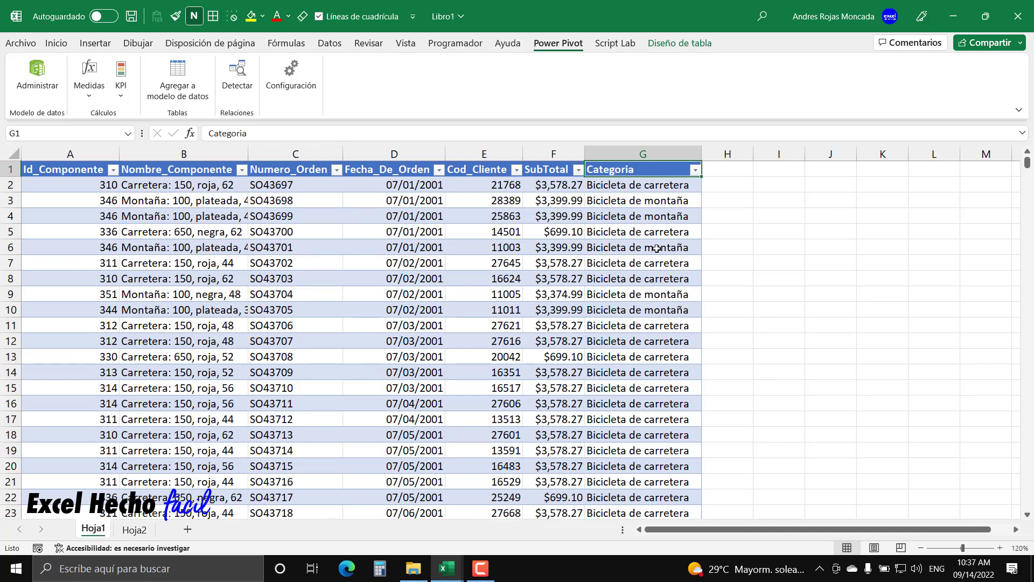
{"action": "left_click", "coordinate": [696, 172]}
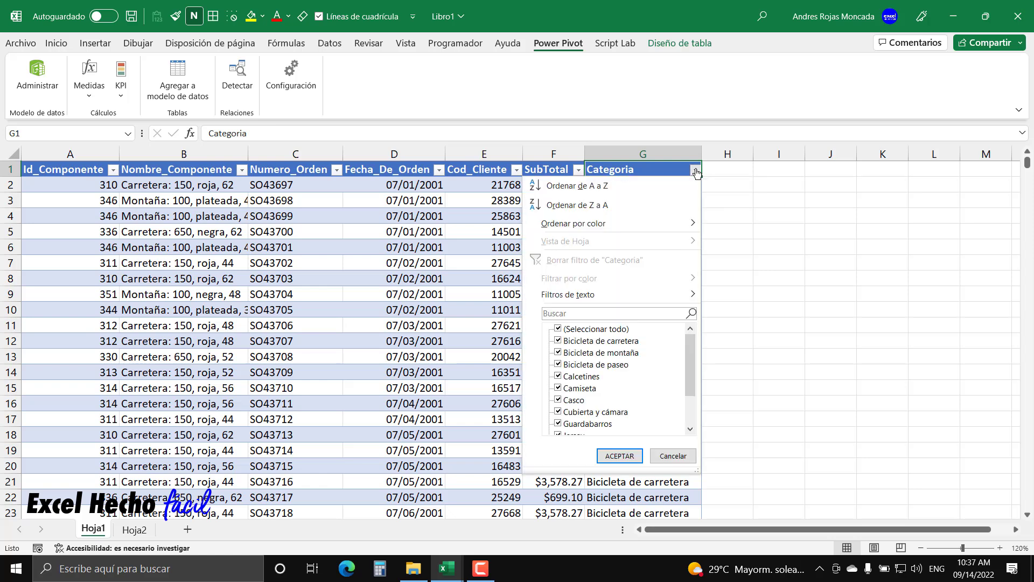
{"action": "left_click", "coordinate": [559, 333]}
{"action": "left_click", "coordinate": [559, 340]}
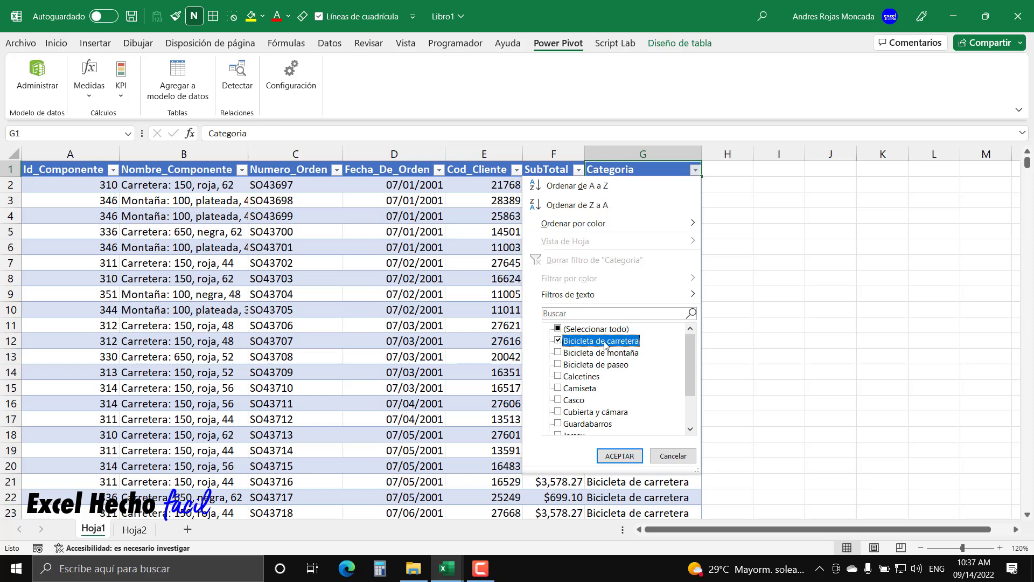
{"action": "left_click", "coordinate": [619, 456]}
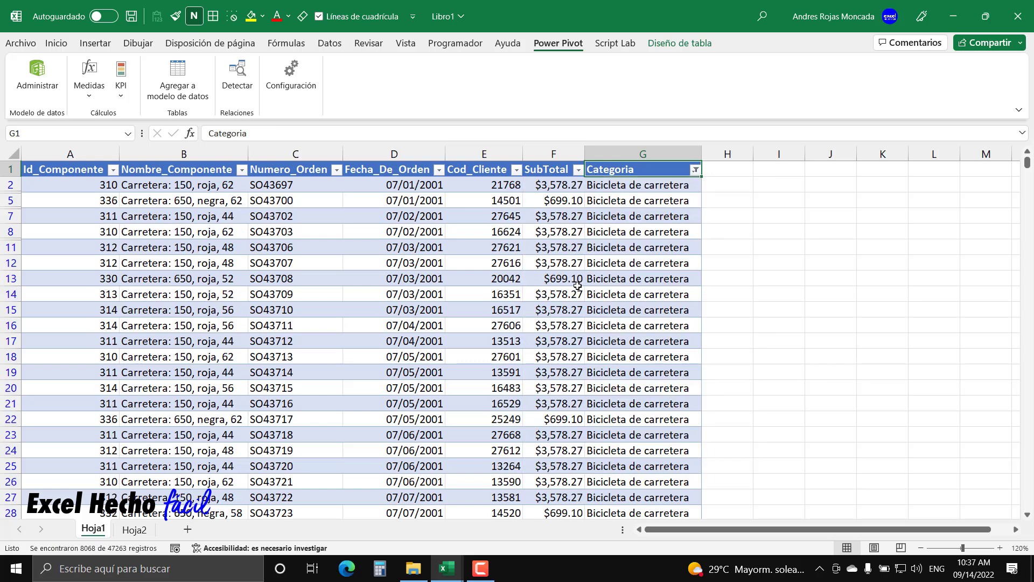
- Select all filtered SubTotal values on Hoja1 from F2 down to check their sum
{"action": "left_click", "coordinate": [567, 192]}
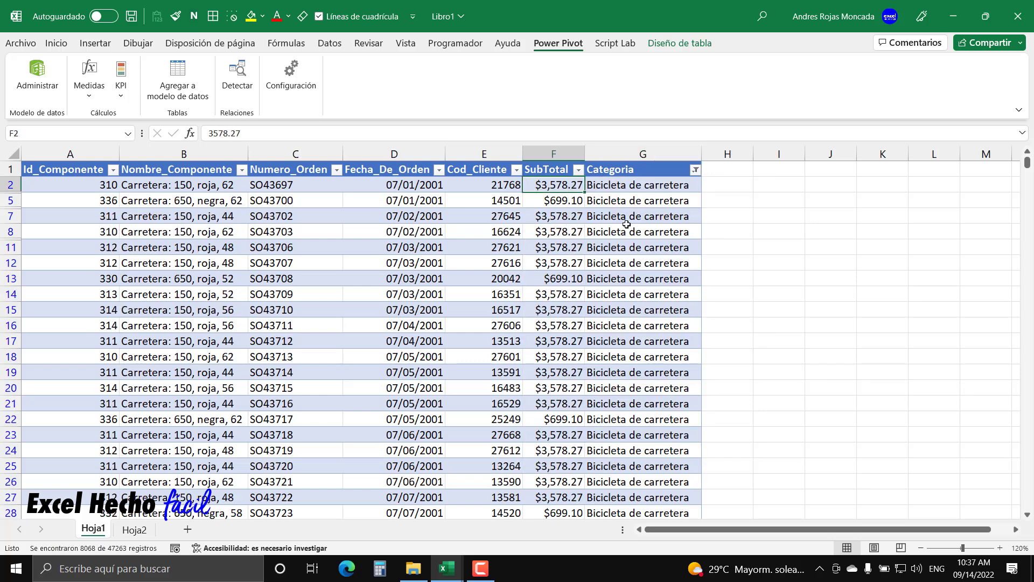
{"action": "key", "text": "ctrl+shift+Down"}
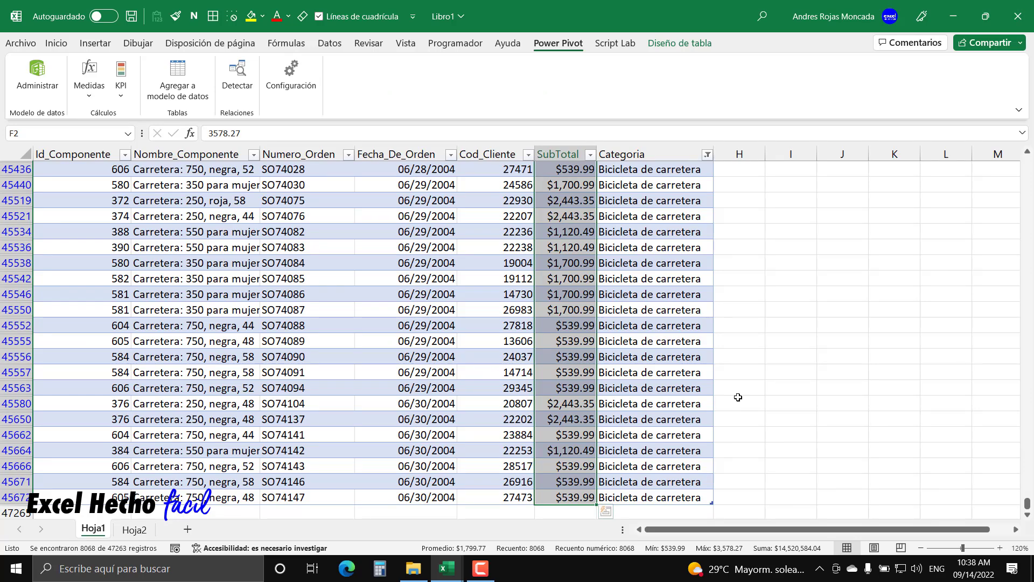
{"action": "key", "text": "ctrl+Up"}
- Clear the Categoria filter from the Hoja1 table and select cell I1
{"action": "left_click", "coordinate": [673, 171]}
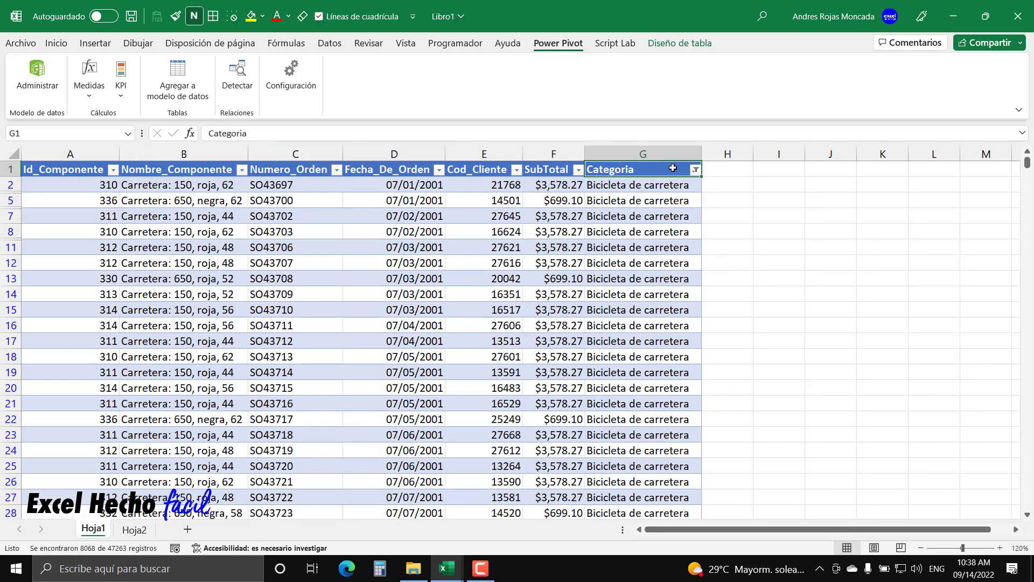
{"action": "left_click", "coordinate": [695, 170]}
{"action": "left_click", "coordinate": [594, 259]}
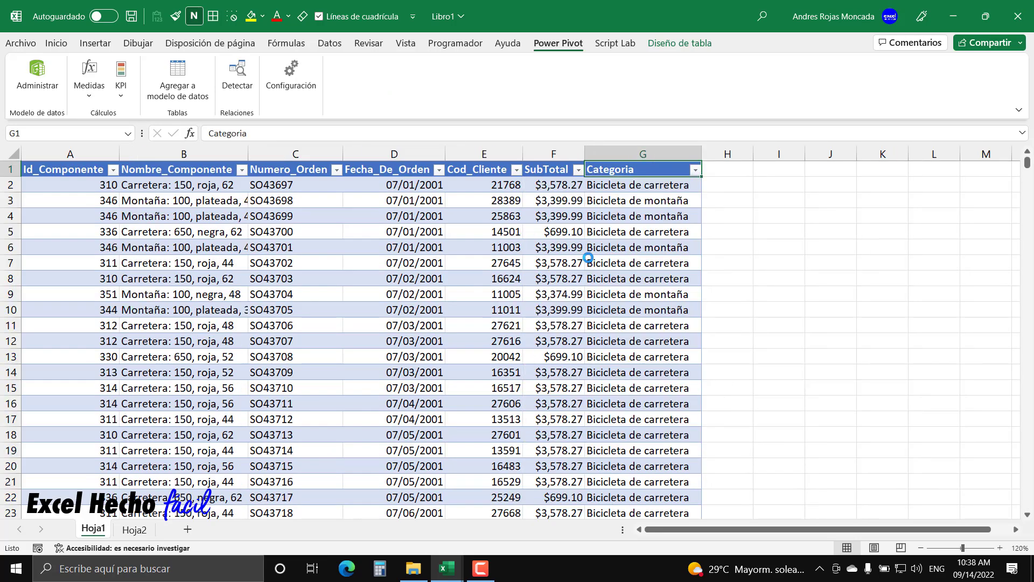
{"action": "left_click", "coordinate": [776, 170]}
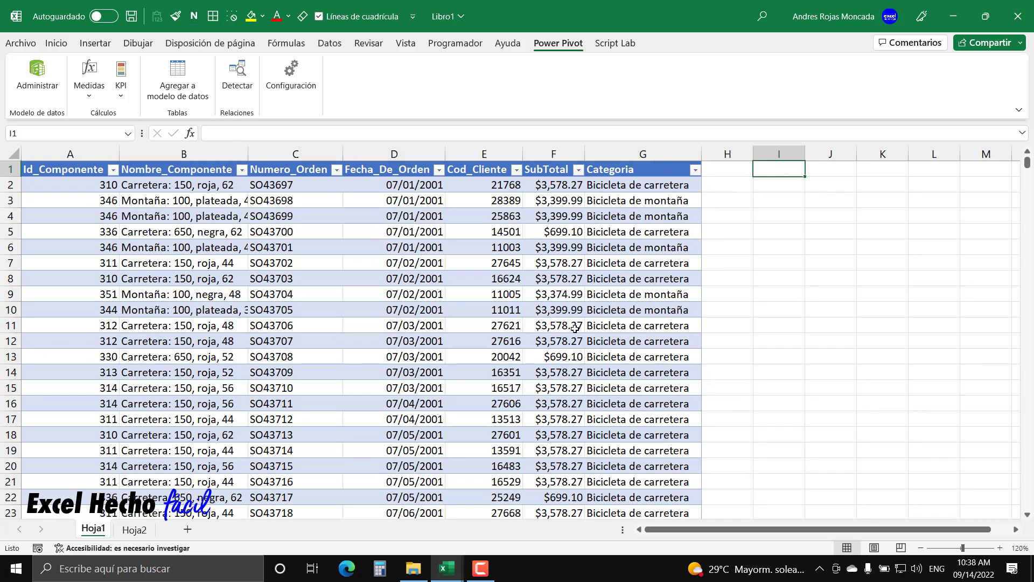
- Examine the Bicicleta de montaña row and its SumaSubTotal value in the PivotTable on Hoja2
{"action": "left_click", "coordinate": [134, 529]}
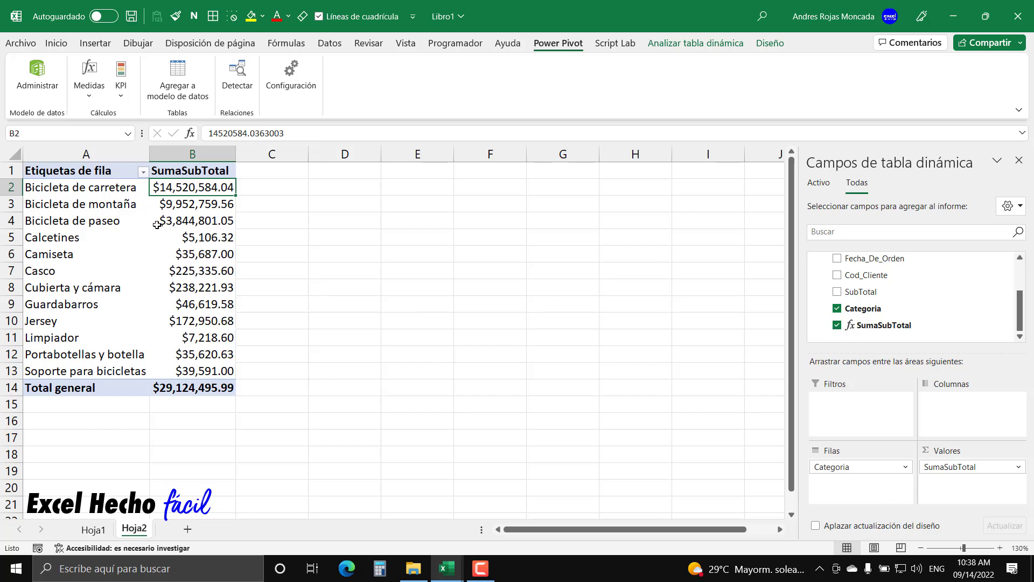
{"action": "mouse_move", "coordinate": [157, 224]}
{"action": "mouse_move", "coordinate": [163, 267]}
{"action": "left_click", "coordinate": [110, 206]}
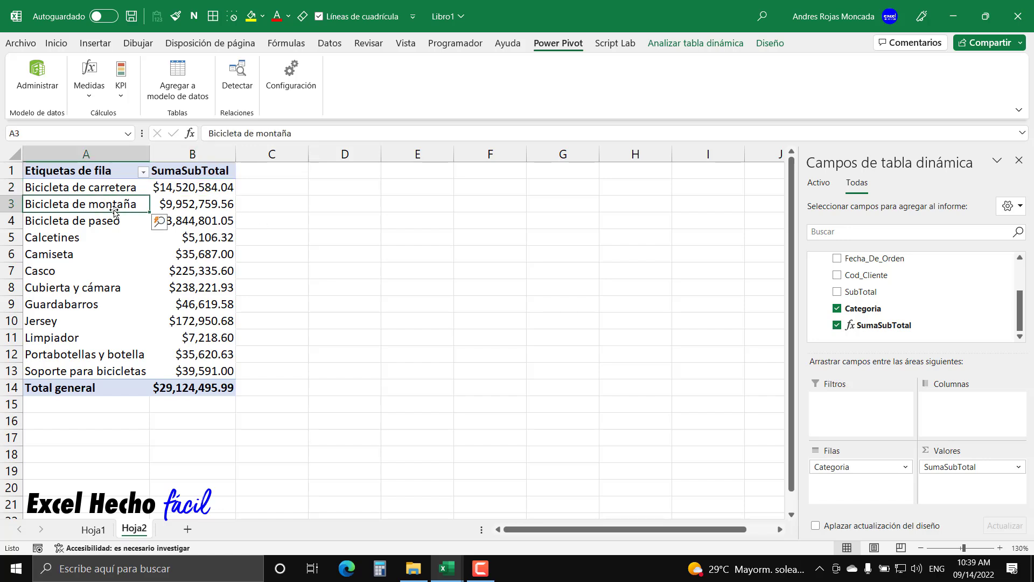
{"action": "left_click", "coordinate": [170, 205]}
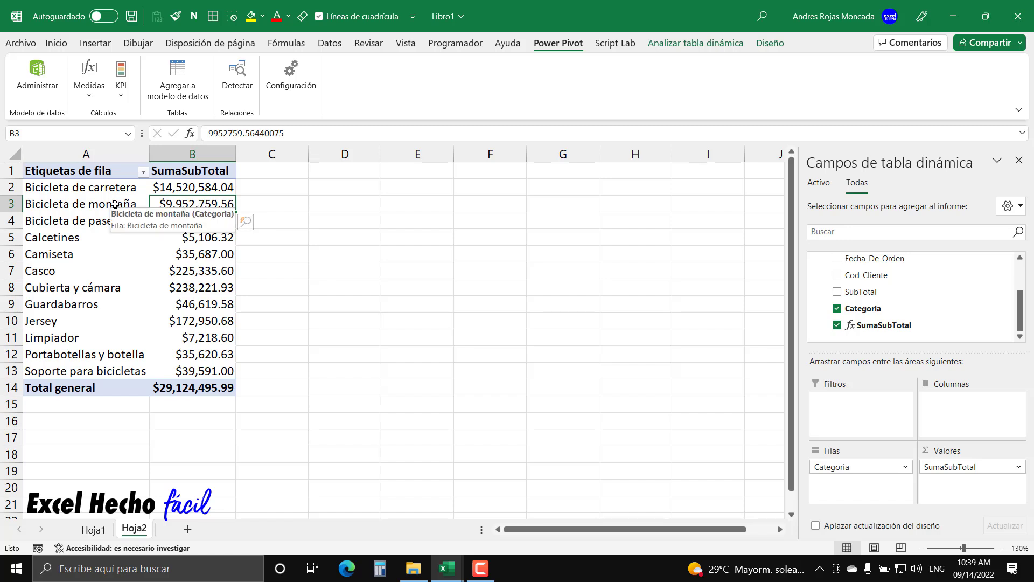
- Switch to the Power Pivot window and filter the Categoria column of the Datos table to Bicicleta de montaña only
{"action": "left_click", "coordinate": [447, 568]}
{"action": "left_click", "coordinate": [492, 530]}
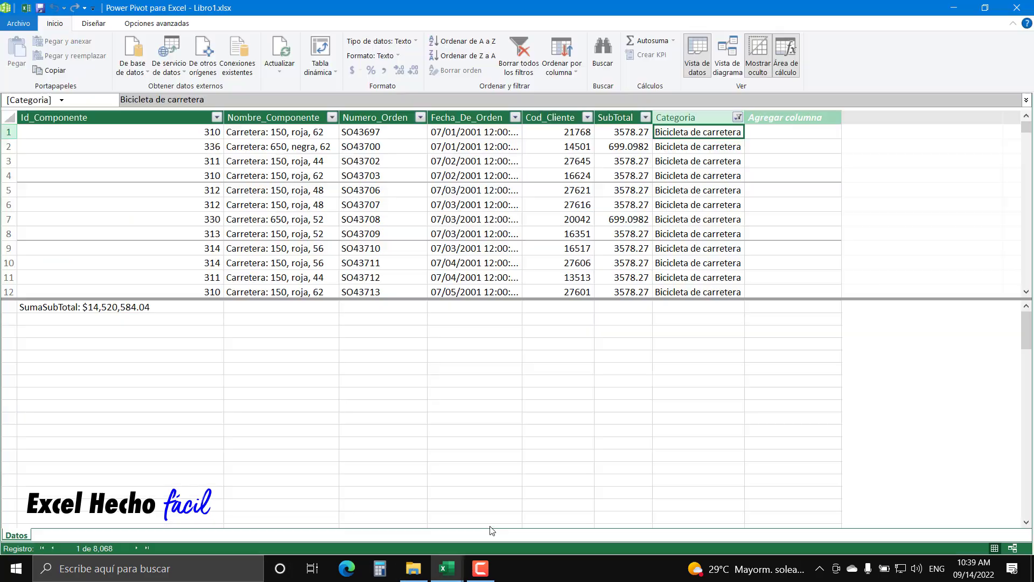
{"action": "left_click", "coordinate": [737, 118]}
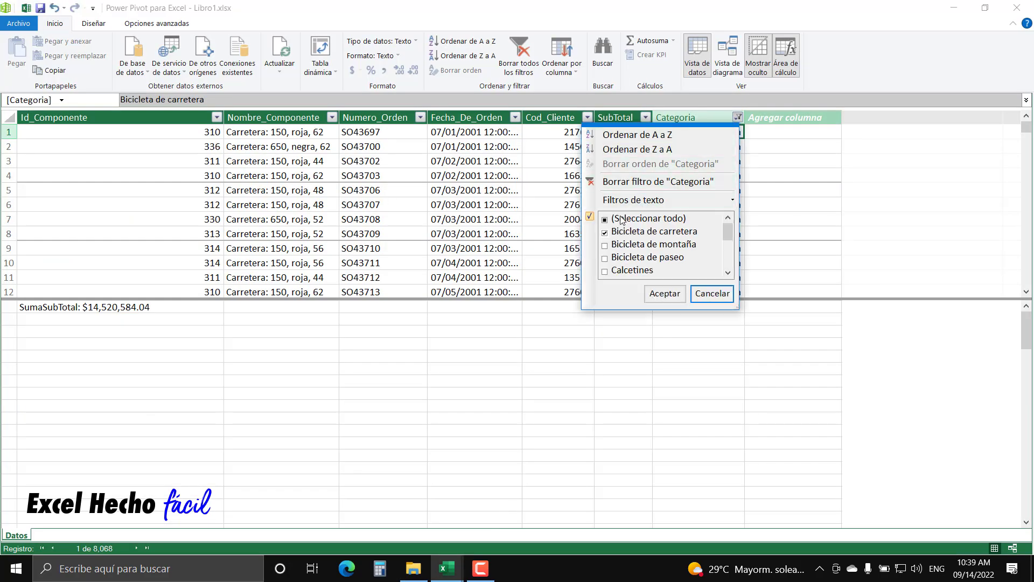
{"action": "left_click", "coordinate": [605, 232]}
{"action": "left_click", "coordinate": [605, 245]}
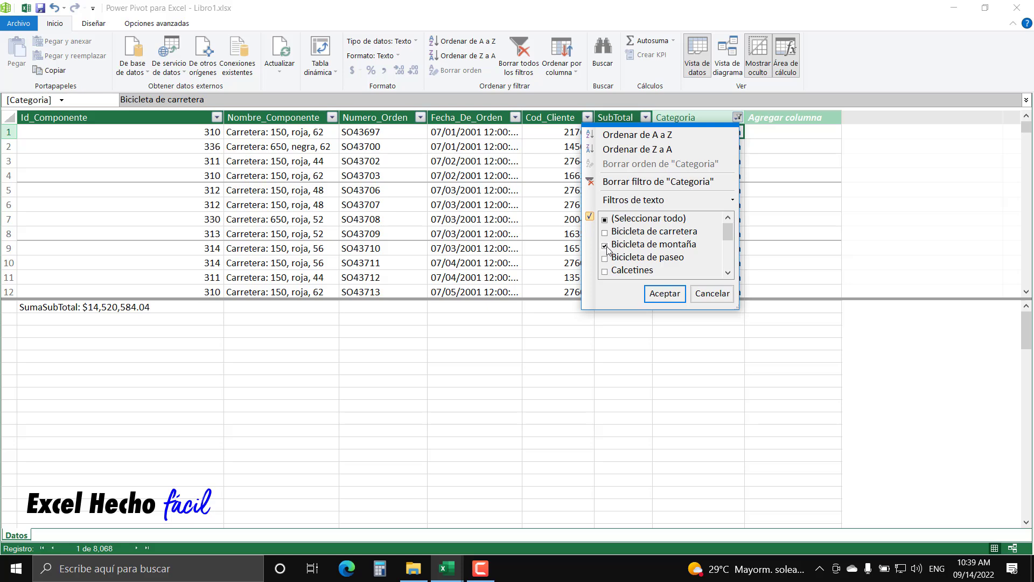
{"action": "left_click", "coordinate": [656, 293]}
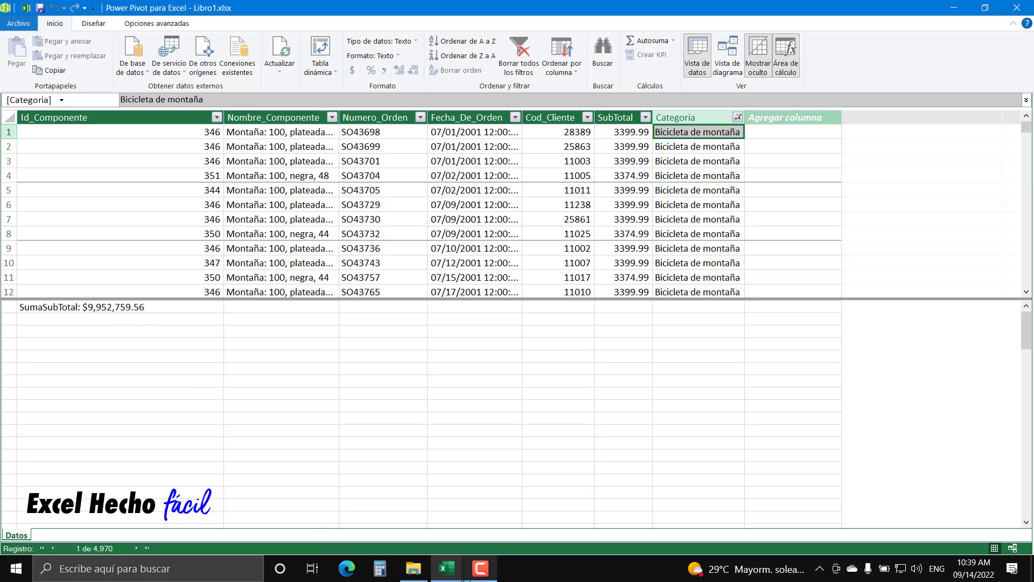
- Switch back to the Excel workbook and review the PivotTable's category rows and SumaSubTotal values on Hoja2
{"action": "mouse_move", "coordinate": [445, 577]}
{"action": "left_click", "coordinate": [407, 533]}
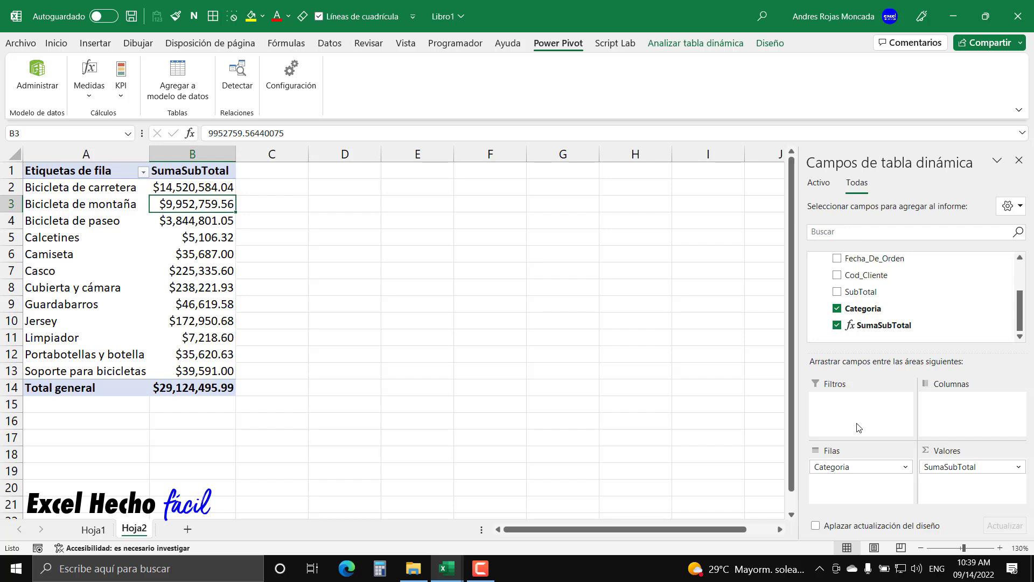
{"action": "left_click_drag", "start_coordinate": [100, 170], "coordinate": [200, 370]}
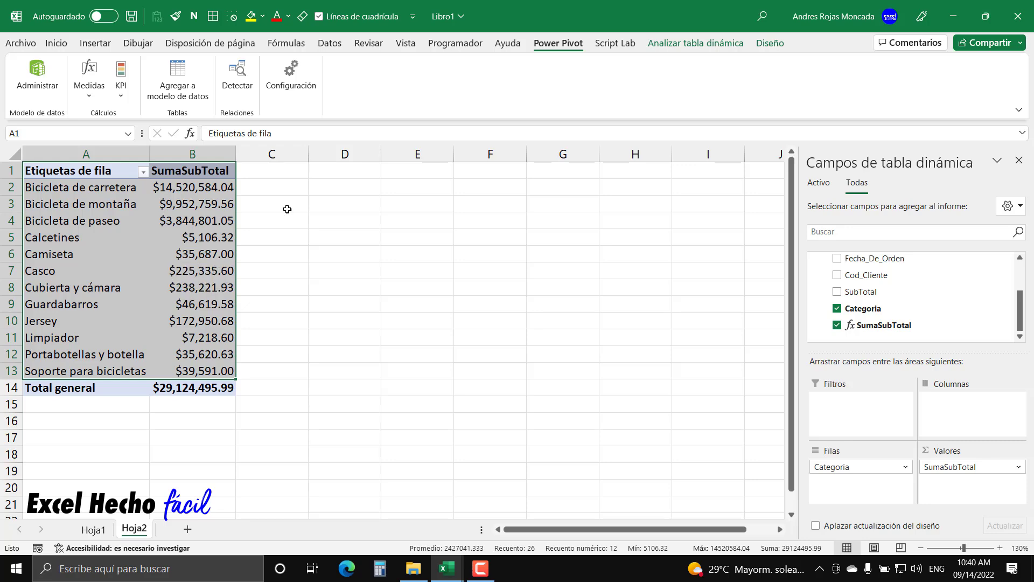
{"action": "left_click", "coordinate": [338, 173]}
- Switch to the Power Pivot window, clear the Categoria filter from the Datos table and select the SumaSubTotal measure
{"action": "mouse_move", "coordinate": [451, 572]}
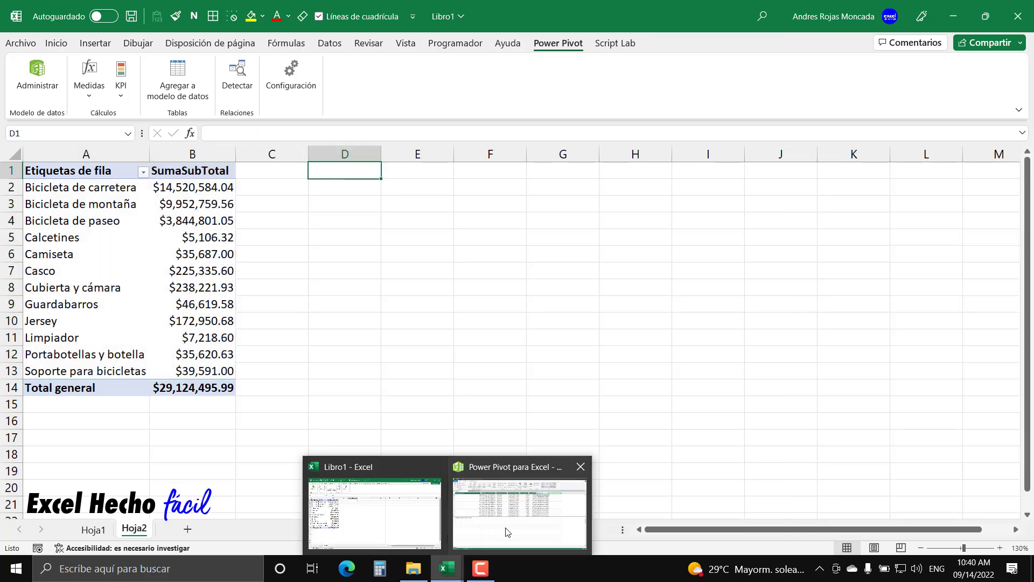
{"action": "left_click", "coordinate": [520, 504]}
{"action": "left_click", "coordinate": [738, 117]}
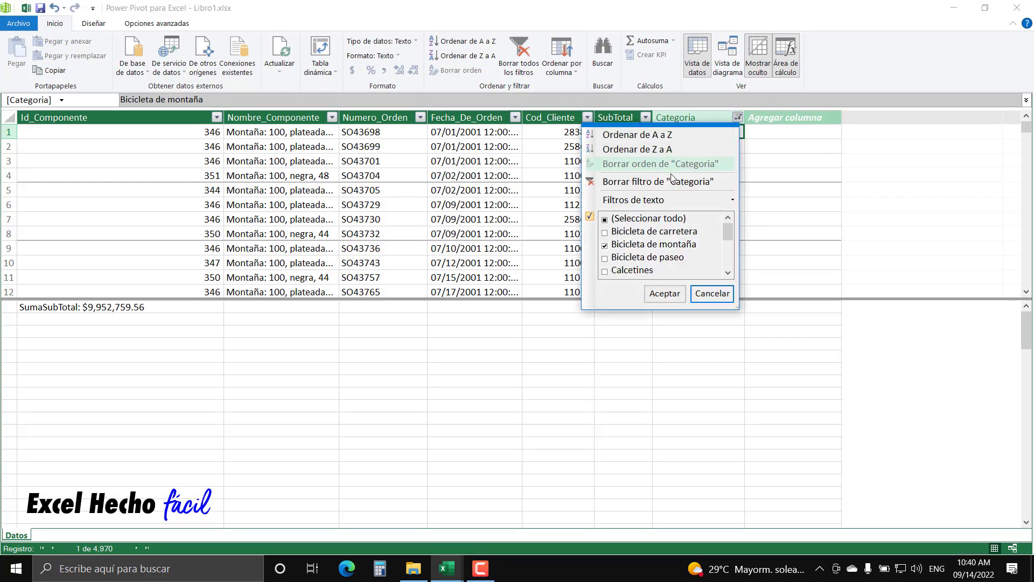
{"action": "left_click", "coordinate": [659, 182]}
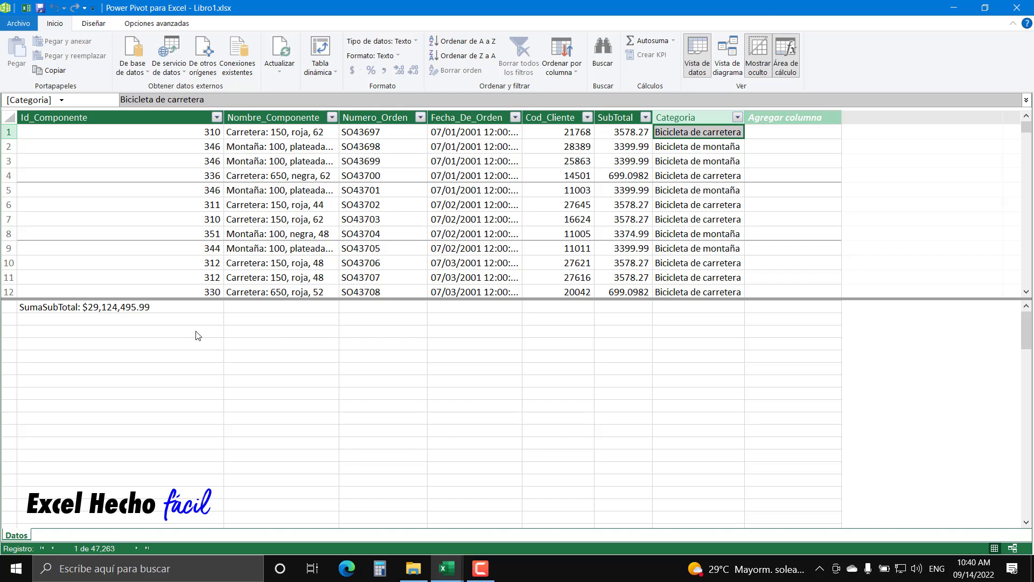
{"action": "left_click", "coordinate": [168, 311]}
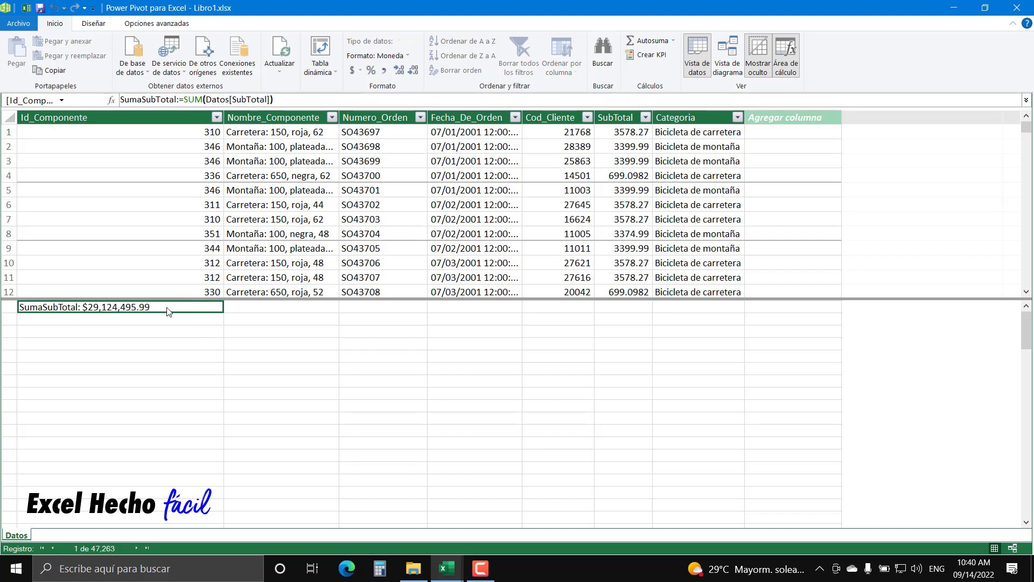
- Switch back to the Excel workbook and compare the sum of B2:B13 with the PivotTable's Total general
{"action": "mouse_move", "coordinate": [447, 569]}
{"action": "left_click", "coordinate": [391, 514]}
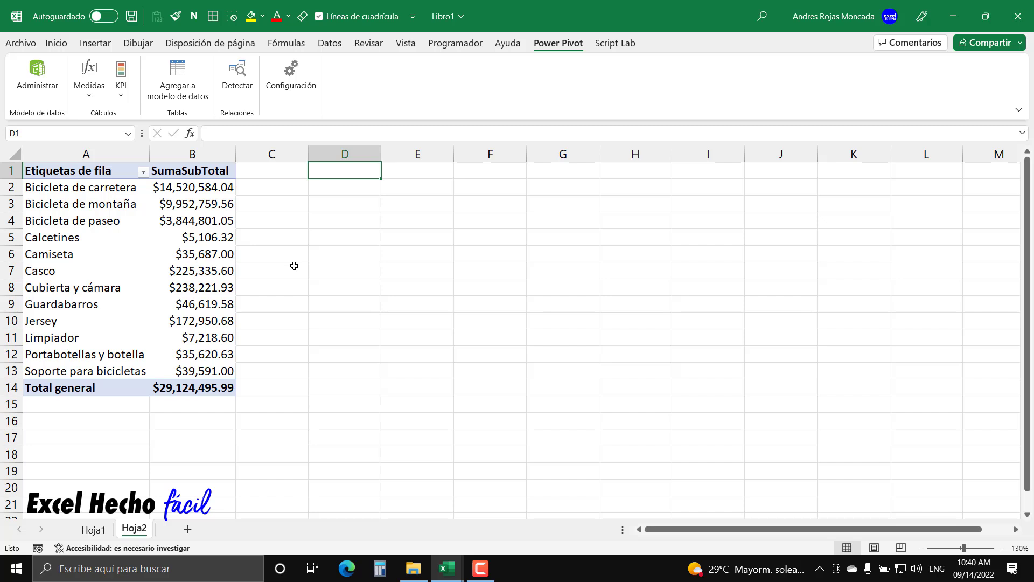
{"action": "mouse_move", "coordinate": [168, 192]}
{"action": "mouse_move", "coordinate": [193, 371]}
{"action": "left_click_drag", "start_coordinate": [192, 372], "coordinate": [198, 190]}
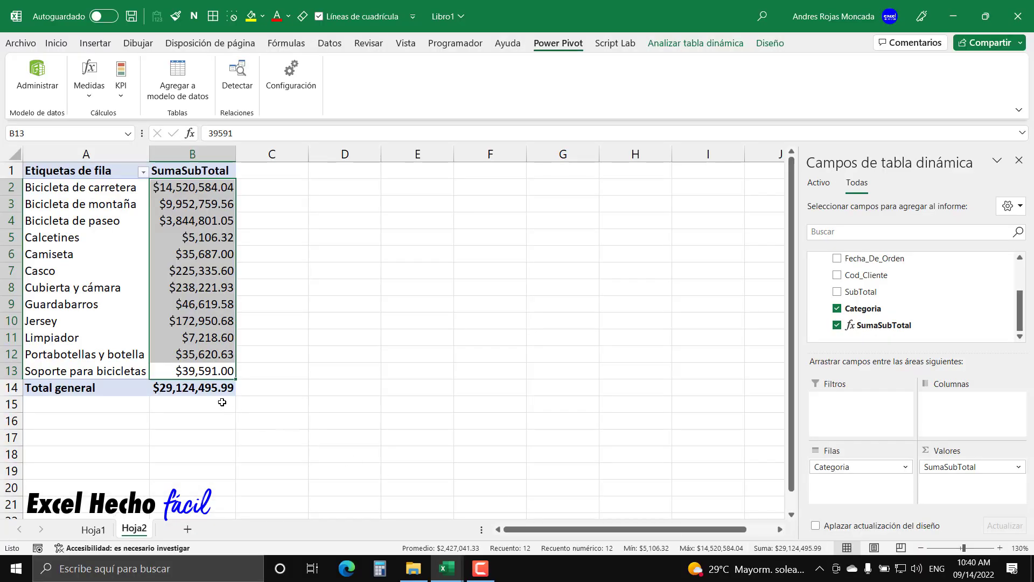
{"action": "left_click", "coordinate": [203, 388]}
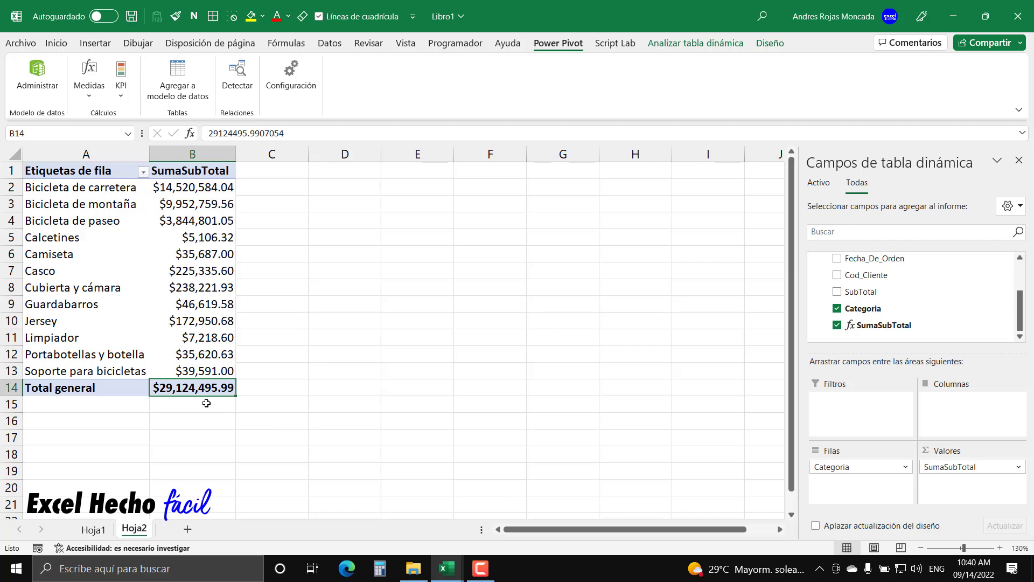
{"action": "left_click", "coordinate": [91, 388]}
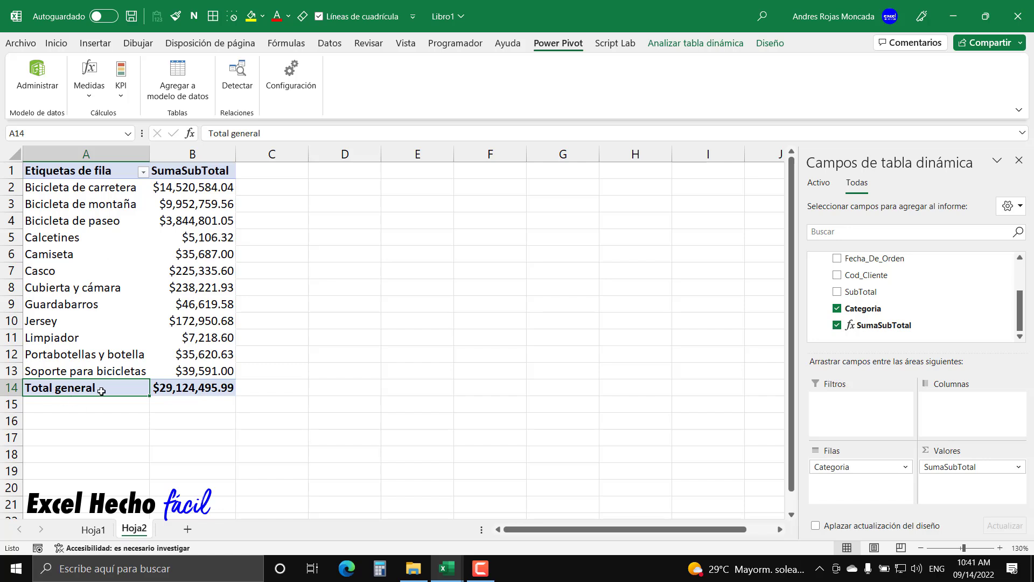
{"action": "left_click", "coordinate": [163, 391]}
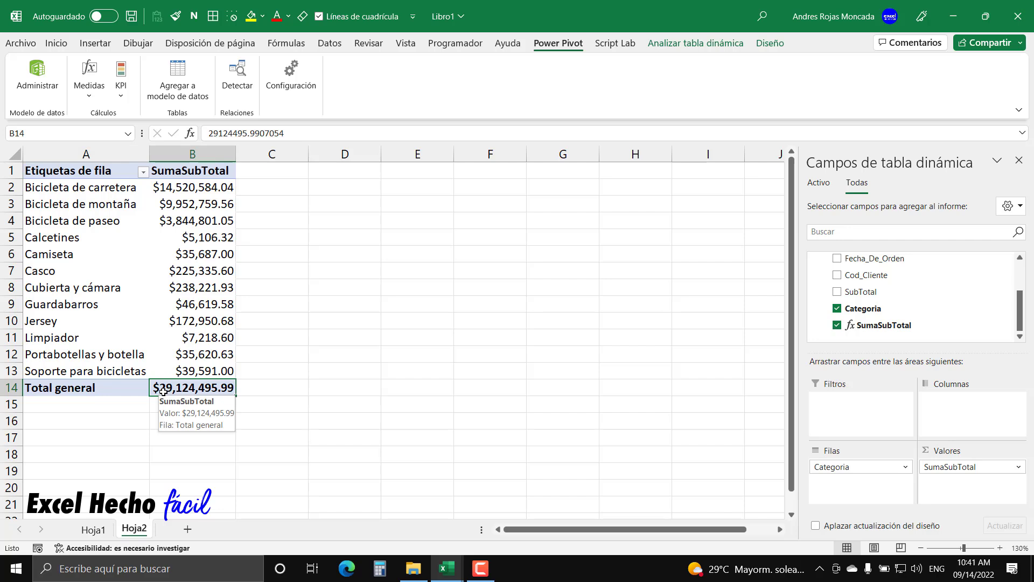
- Examine the SumaSubTotal value of each category row in the PivotTable, from Bicicleta de carretera through Soporte para bicicletas
{"action": "left_click", "coordinate": [192, 189]}
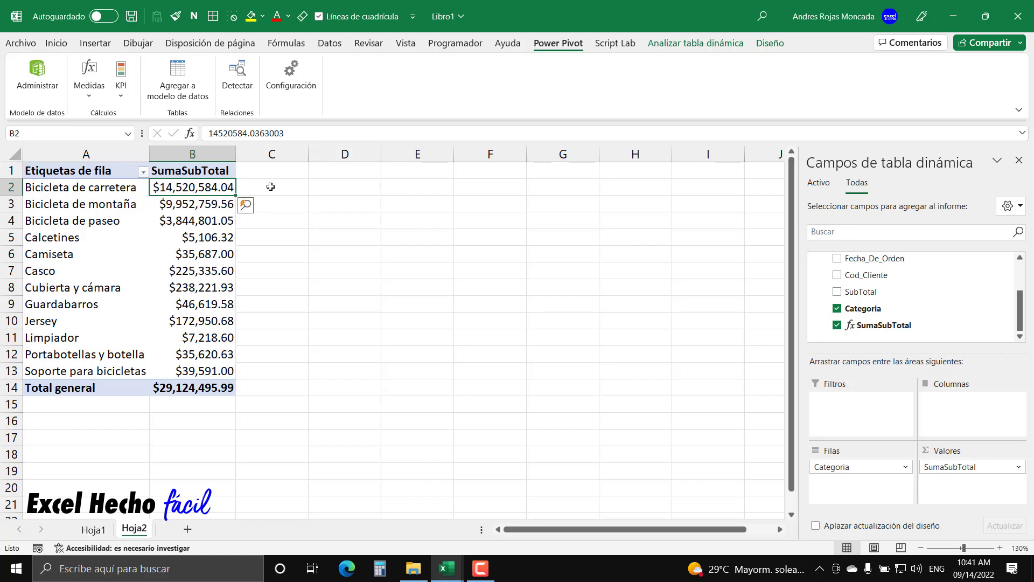
{"action": "left_click", "coordinate": [203, 205]}
{"action": "left_click", "coordinate": [205, 220]}
{"action": "left_click", "coordinate": [203, 237]}
{"action": "left_click", "coordinate": [203, 254]}
{"action": "left_click", "coordinate": [204, 271]}
{"action": "left_click", "coordinate": [204, 287]}
{"action": "left_click", "coordinate": [205, 304]}
{"action": "left_click", "coordinate": [206, 320]}
{"action": "left_click", "coordinate": [206, 338]}
{"action": "left_click", "coordinate": [205, 353]}
{"action": "left_click", "coordinate": [206, 370]}
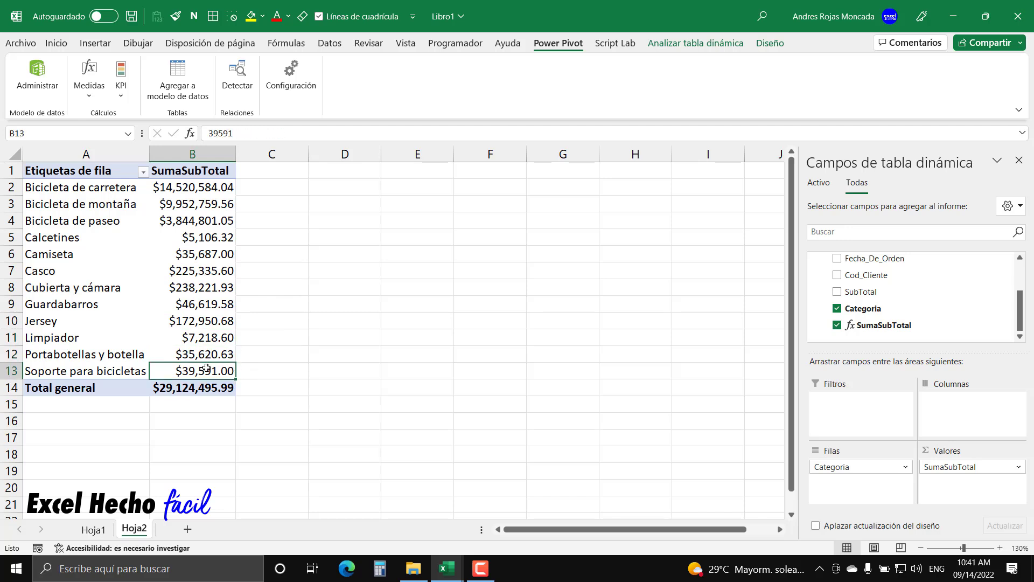
{"action": "left_click_drag", "start_coordinate": [206, 371], "coordinate": [216, 186]}
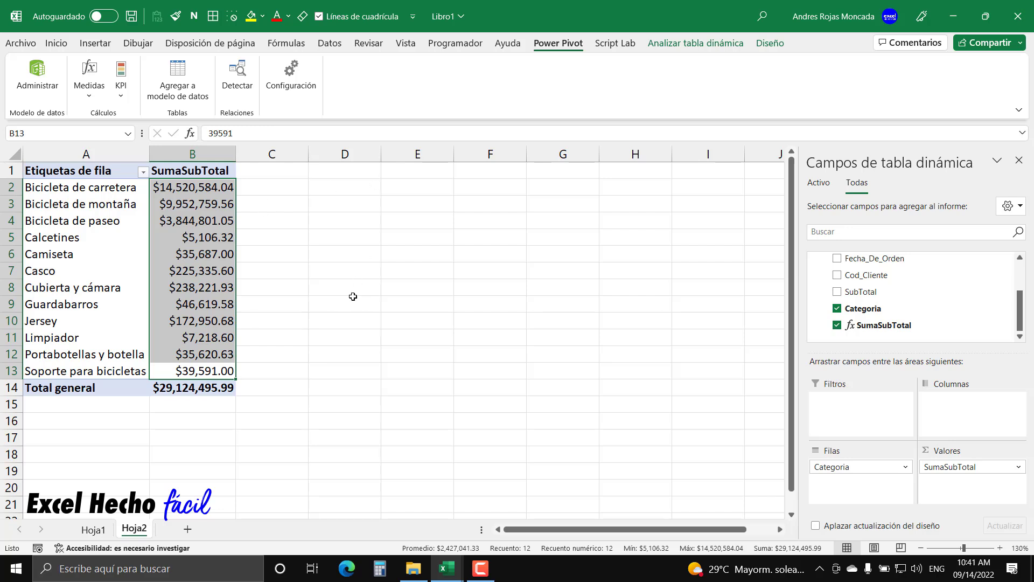
{"action": "left_click", "coordinate": [214, 192]}
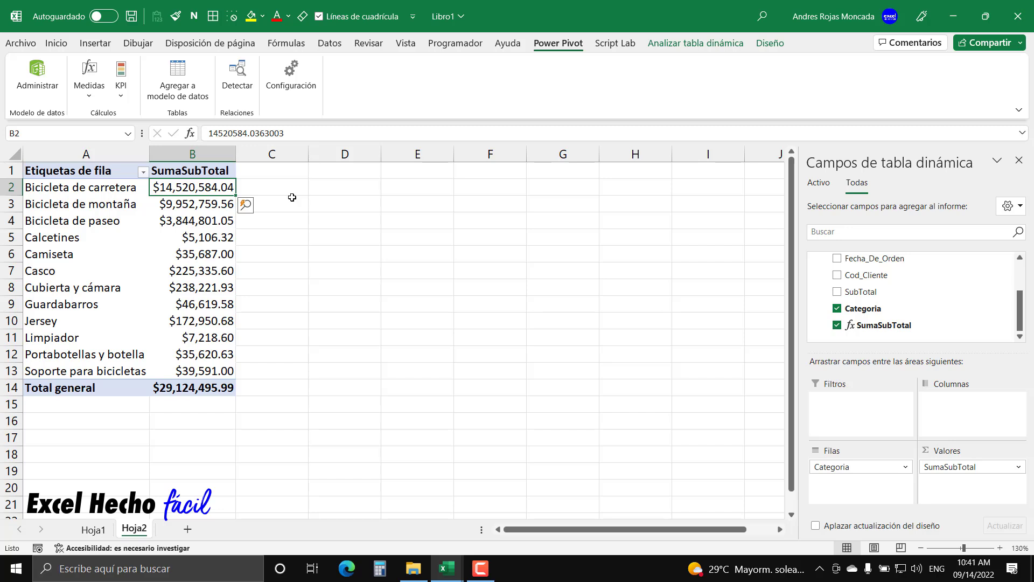
{"action": "mouse_move", "coordinate": [217, 192]}
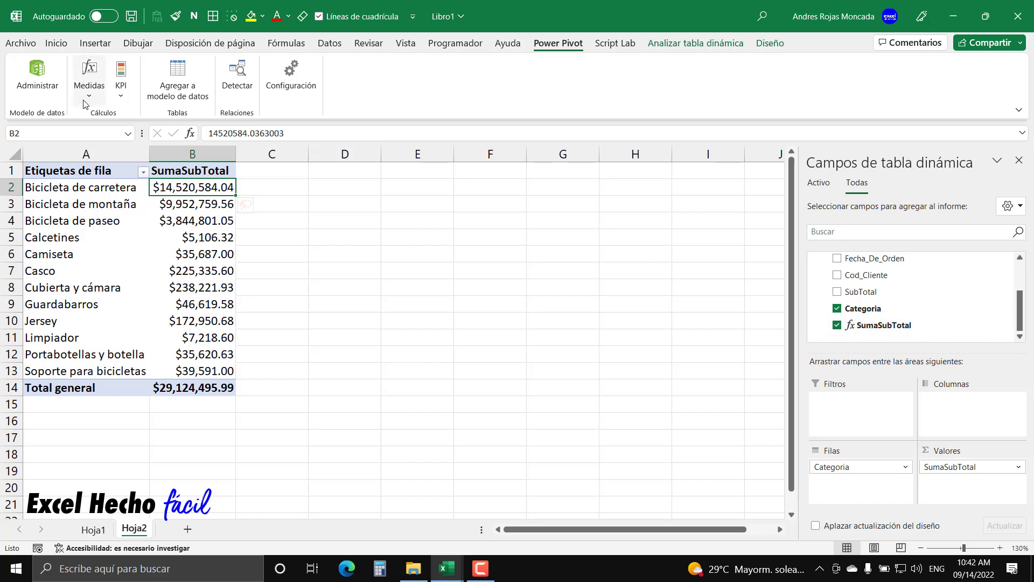
- Start a new measure in the Datos table from the Excel workbook and name it Participacion%
{"action": "left_click", "coordinate": [323, 173]}
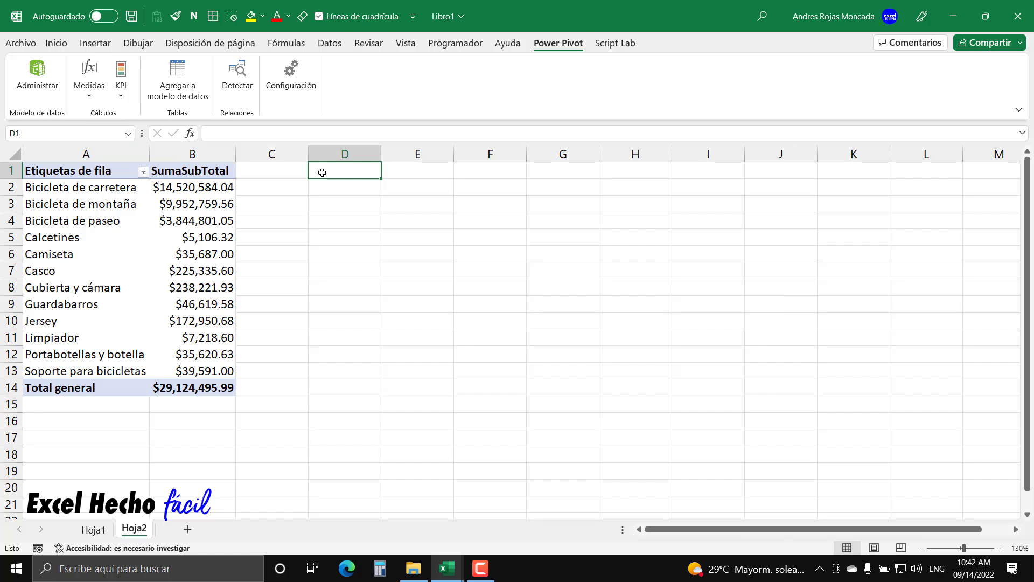
{"action": "left_click", "coordinate": [90, 96]}
{"action": "left_click", "coordinate": [123, 118]}
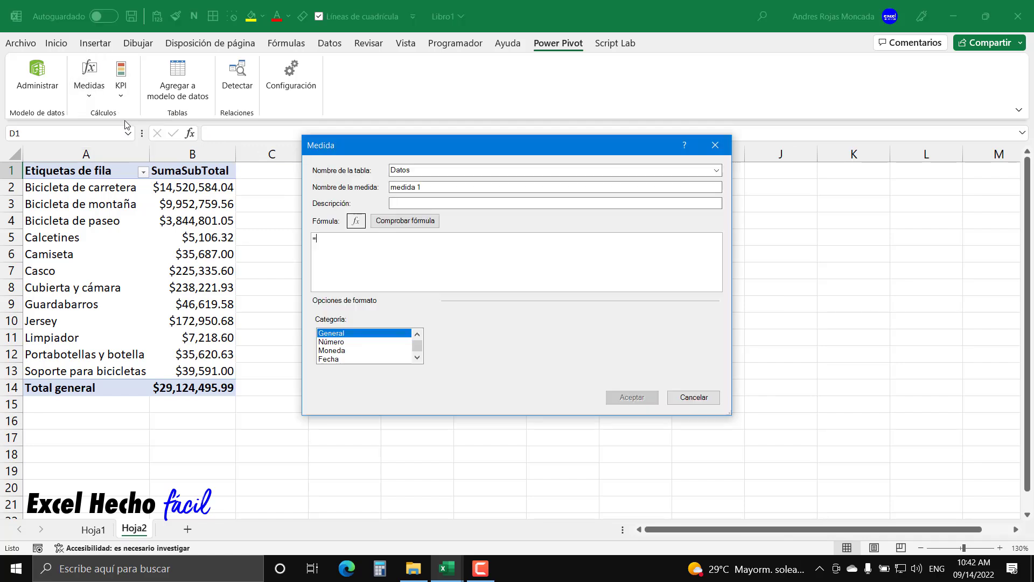
{"action": "left_click_drag", "start_coordinate": [417, 144], "coordinate": [549, 198]}
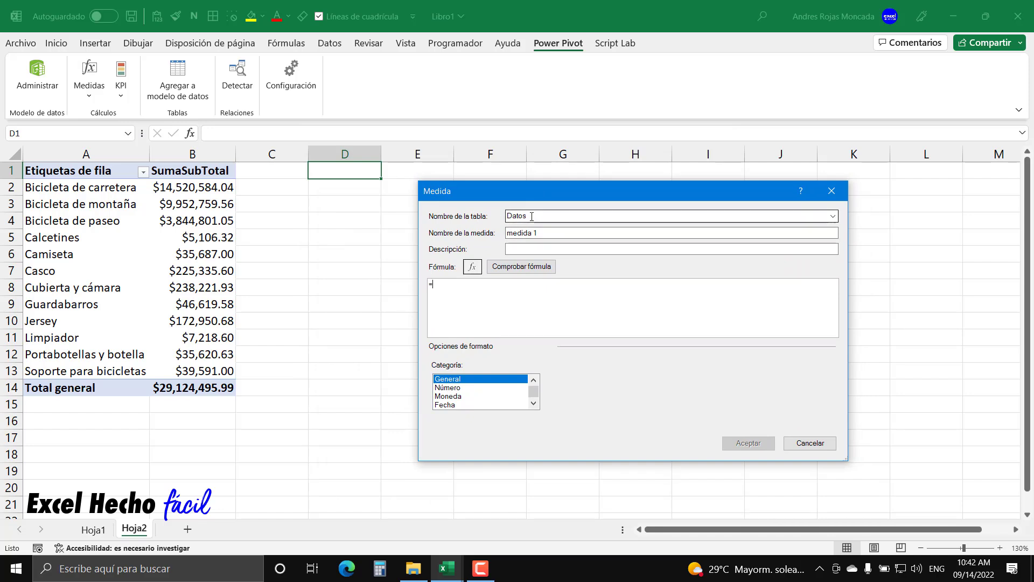
{"action": "left_click_drag", "start_coordinate": [545, 232], "coordinate": [464, 232]}
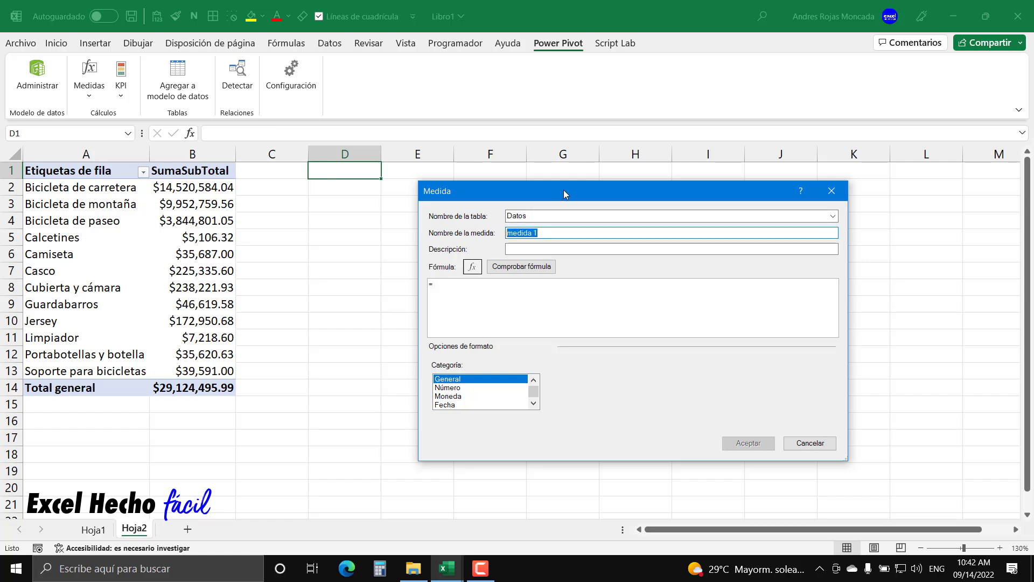
{"action": "key", "text": "BackSpace"}
{"action": "type", "text": "Participacion%"}
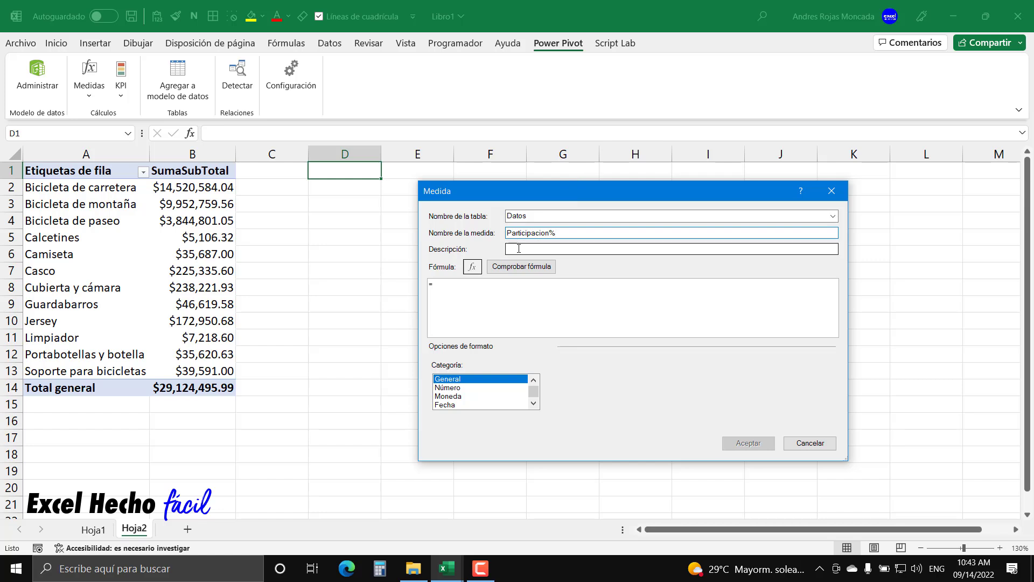
- Begin the Participacion% formula with the existing [SumaSubTotal] measure as the numerator
{"action": "left_click", "coordinate": [510, 283]}
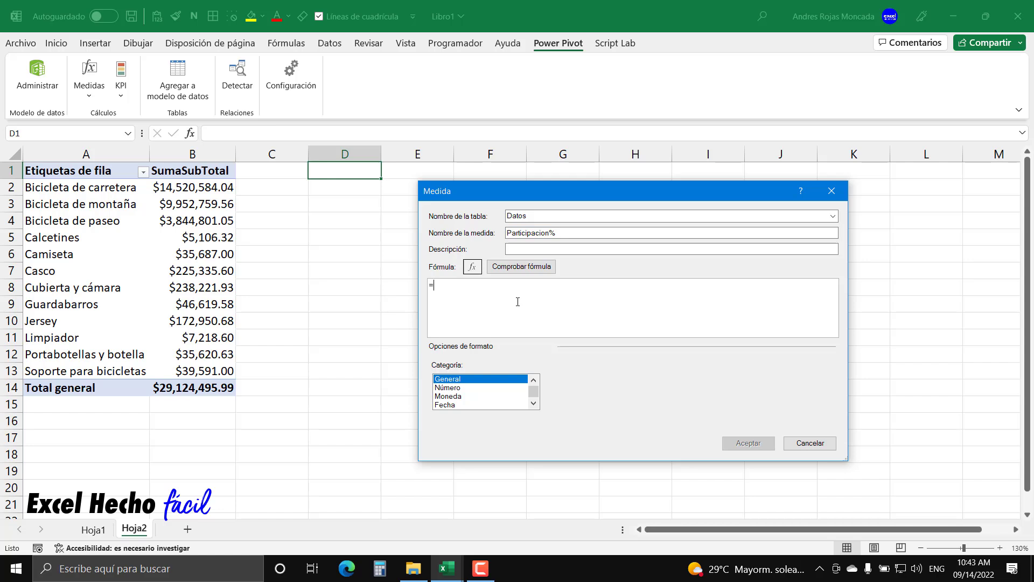
{"action": "scroll", "coordinate": [518, 302], "scroll_direction": "up", "scroll_amount": 2}
{"action": "type", "text": "su"}
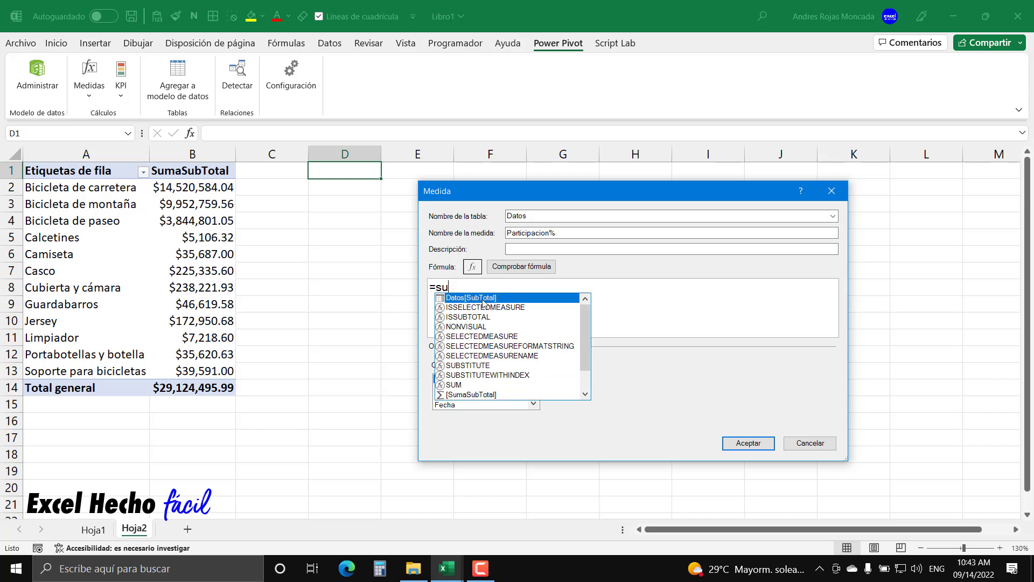
{"action": "left_click", "coordinate": [478, 396]}
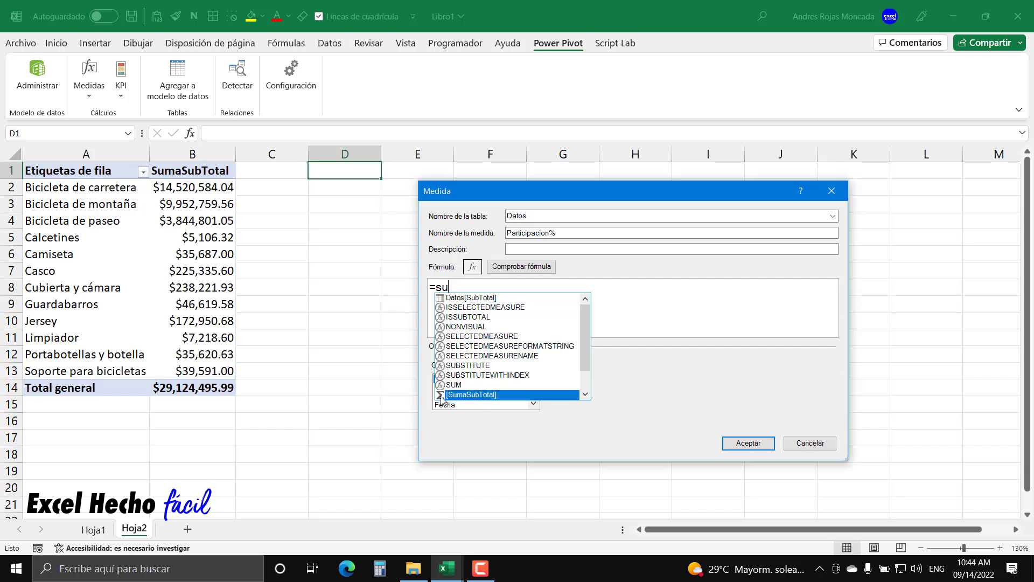
{"action": "double_click", "coordinate": [459, 396]}
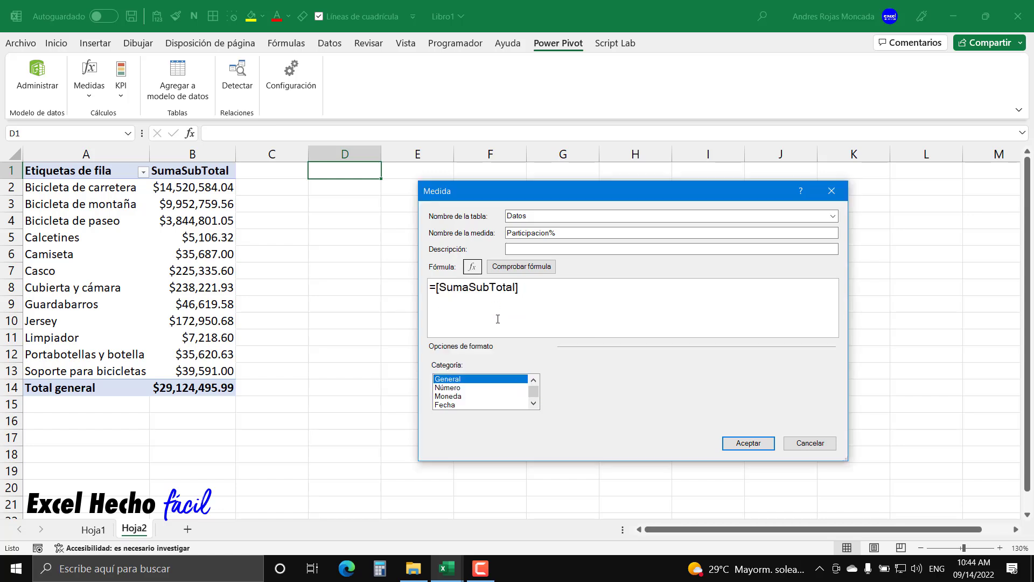
{"action": "left_click_drag", "start_coordinate": [438, 286], "coordinate": [542, 285]}
{"action": "left_click", "coordinate": [530, 286]}
- Divide the numerator by a CALCULATE function on a new line, with [SumaSubTotal] as its expression
{"action": "type", "text": "/"}
{"action": "key", "text": "Return"}
{"action": "type", "text": "calcu"}
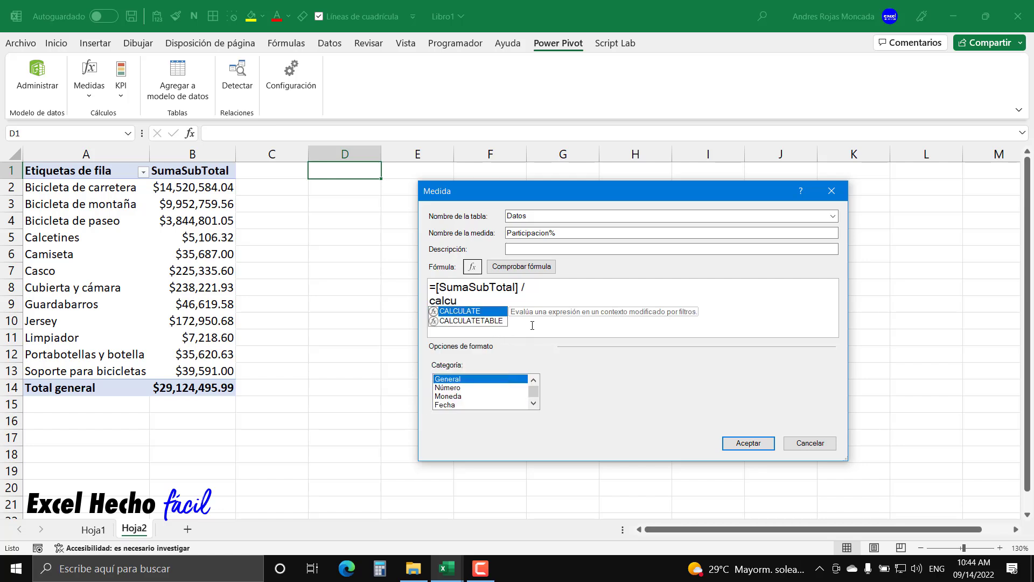
{"action": "key", "text": "Tab"}
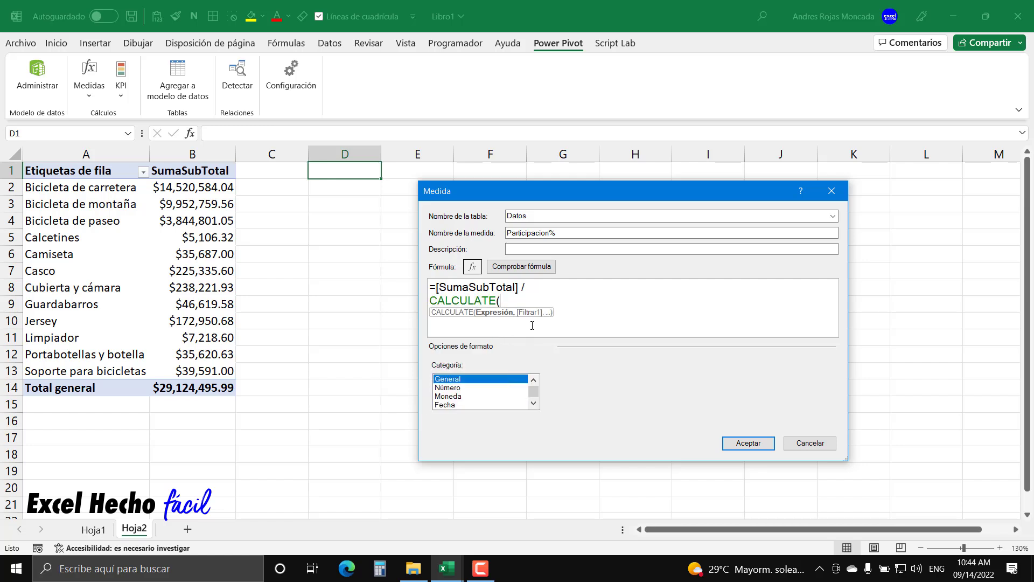
{"action": "key", "text": "BackSpace"}
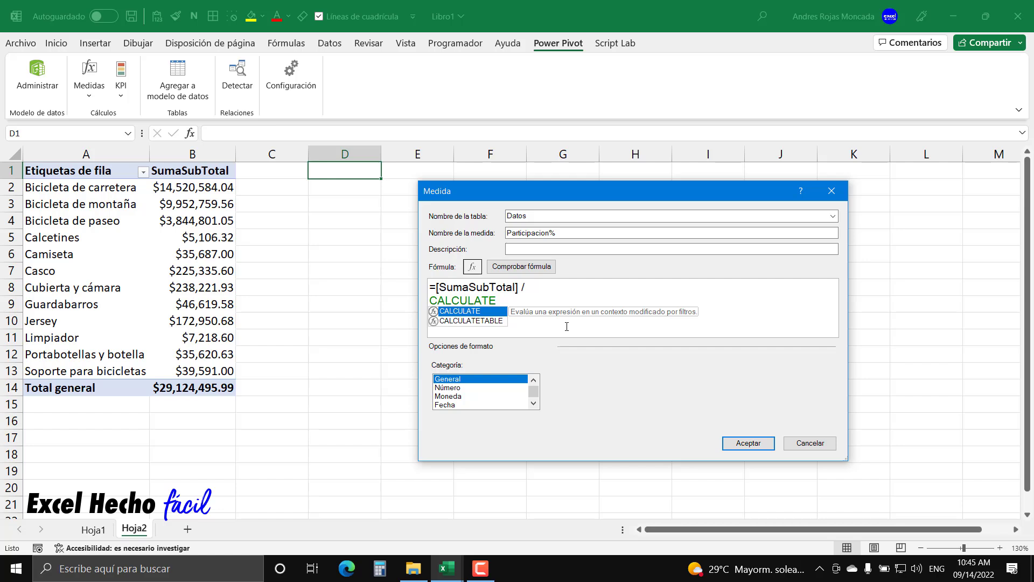
{"action": "type", "text": "("}
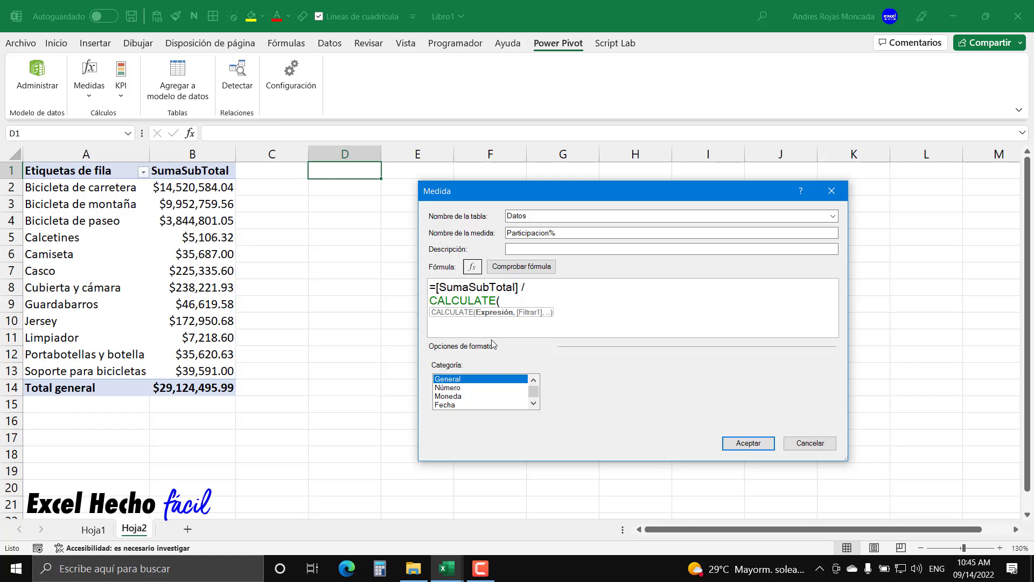
{"action": "type", "text": "suma"}
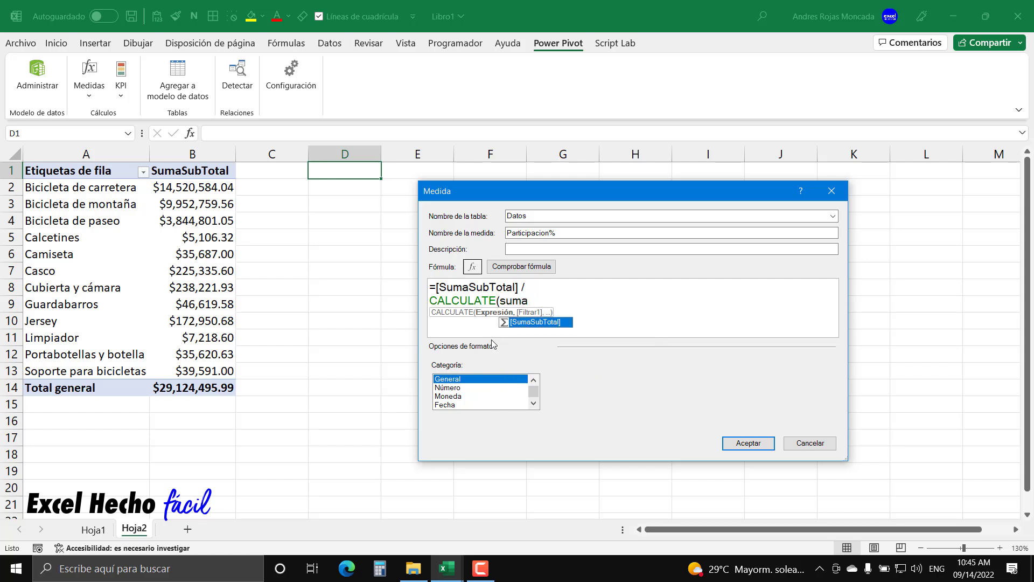
{"action": "double_click", "coordinate": [527, 325]}
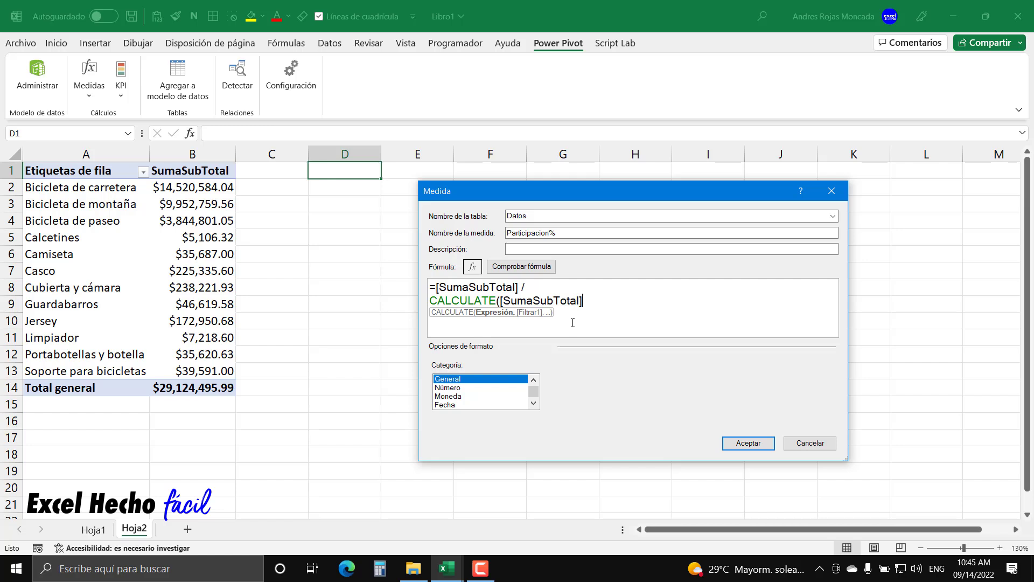
- Add ALL(Datos[Categoria]) as the CALCULATE filter argument and close the formula's parentheses
{"action": "type", "text": ","}
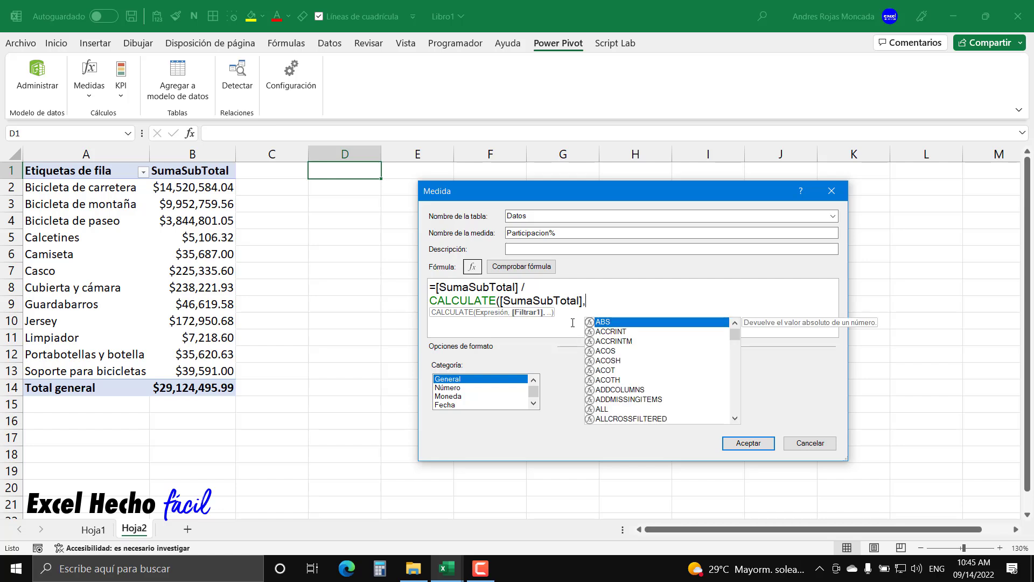
{"action": "type", "text": "all"}
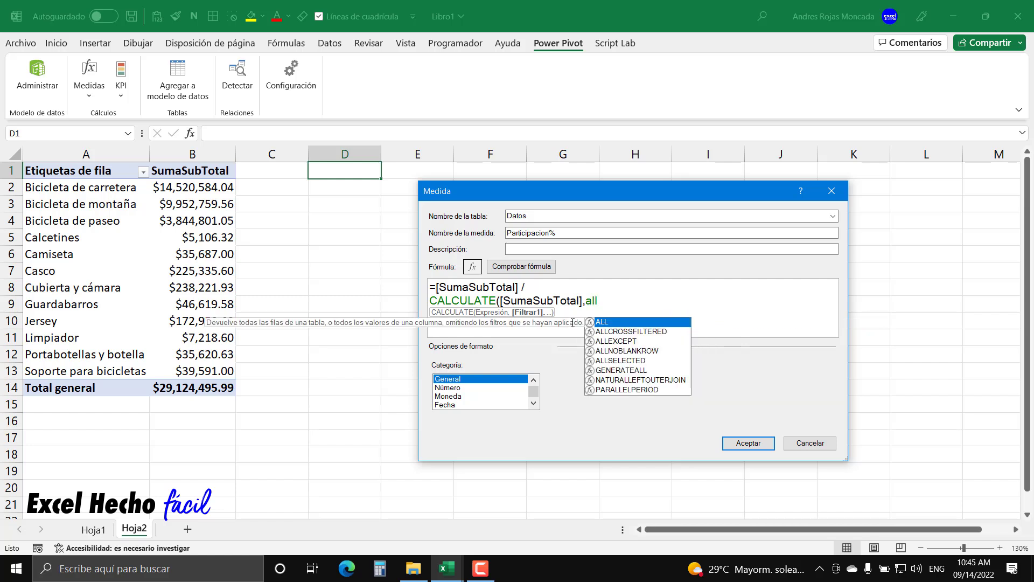
{"action": "key", "text": "Tab"}
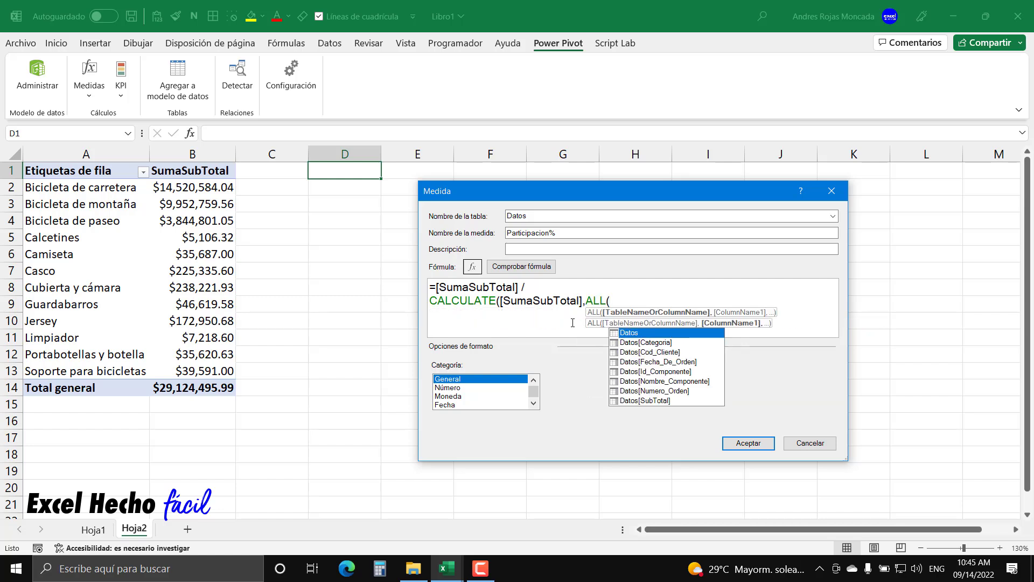
{"action": "key", "text": "BackSpace"}
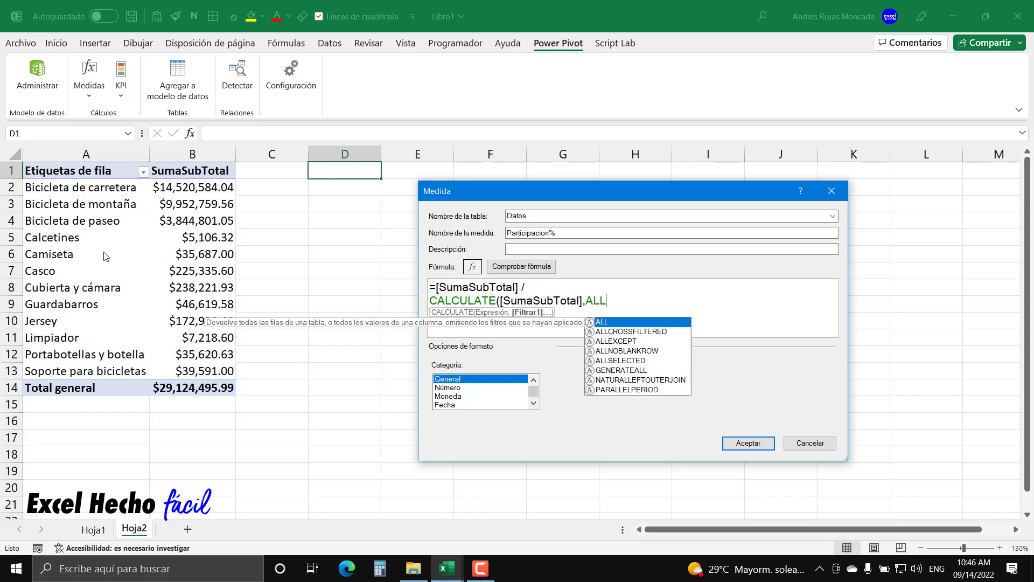
{"action": "type", "text": "("}
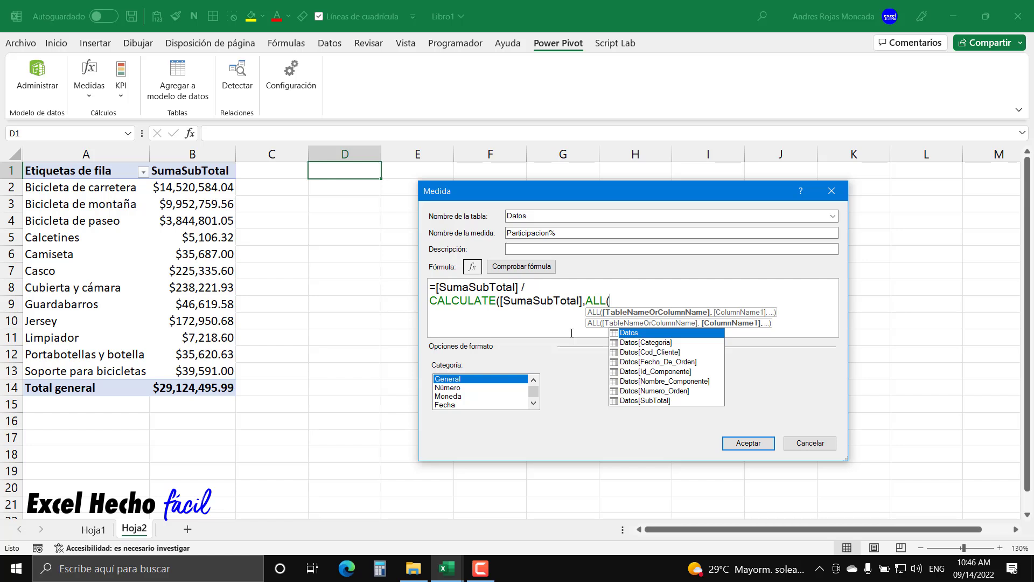
{"action": "type", "text": "datos["}
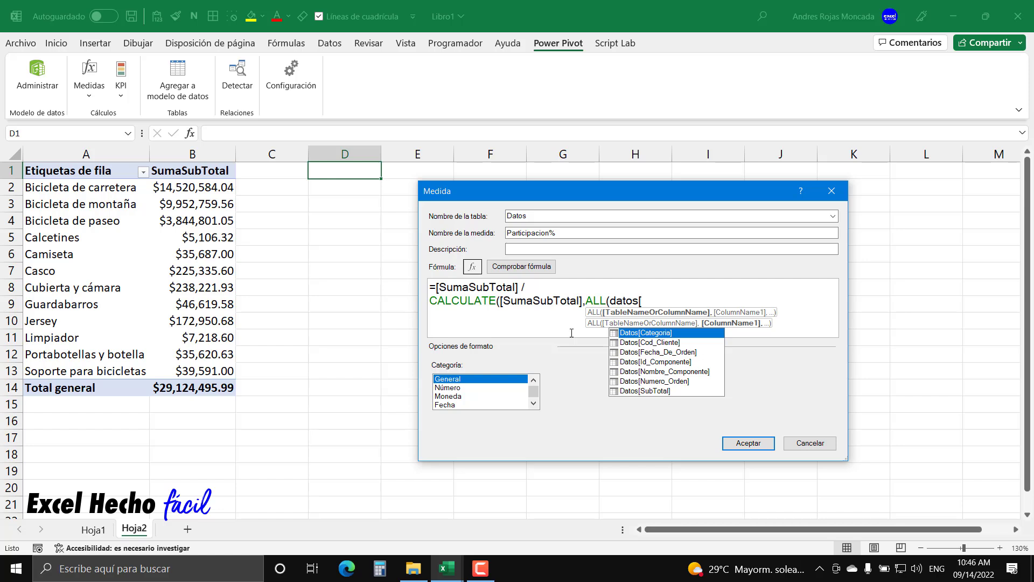
{"action": "double_click", "coordinate": [647, 334]}
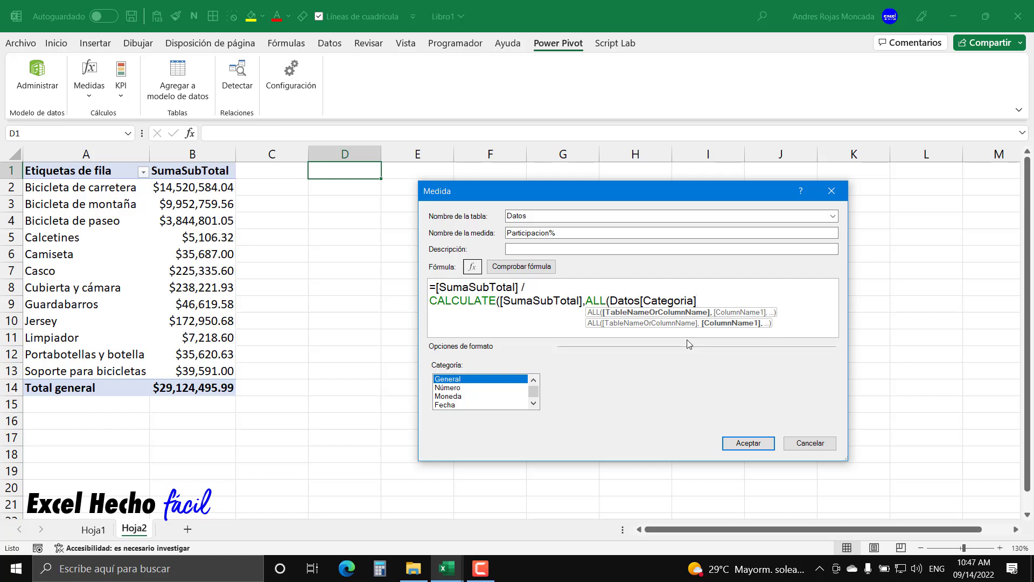
{"action": "type", "text": ")"}
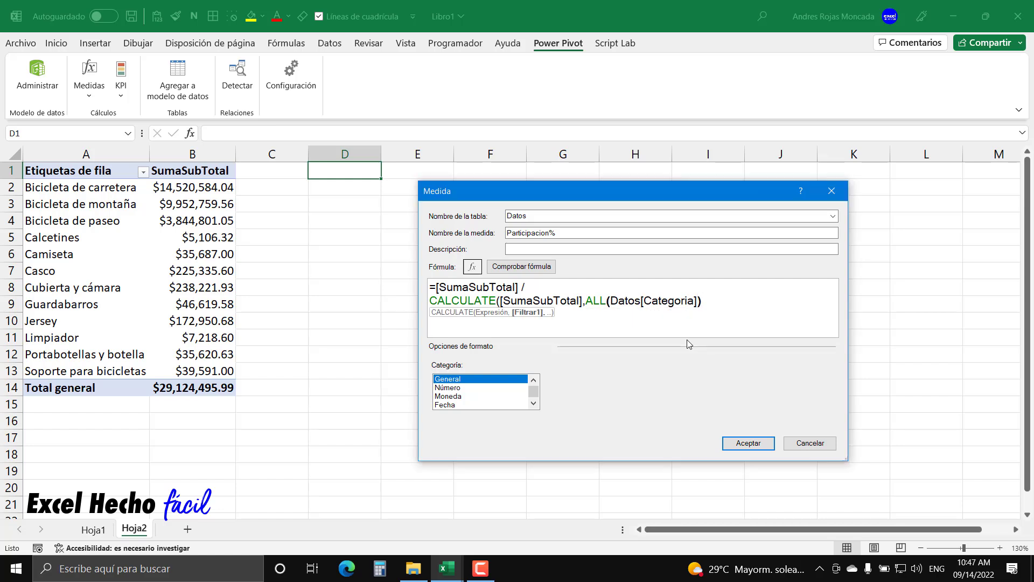
{"action": "type", "text": "))"}
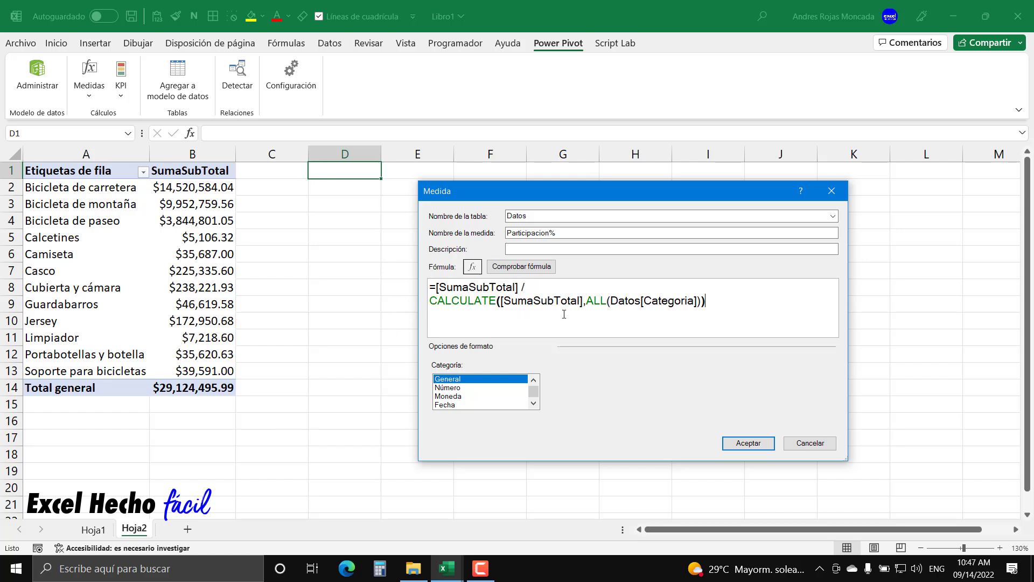
- Remove the [SumaSubTotal] numerator and division sign so the formula is only =CALCULATE([SumaSubTotal],ALL(Datos[Categoria]))
{"action": "left_click_drag", "start_coordinate": [719, 305], "coordinate": [429, 285]}
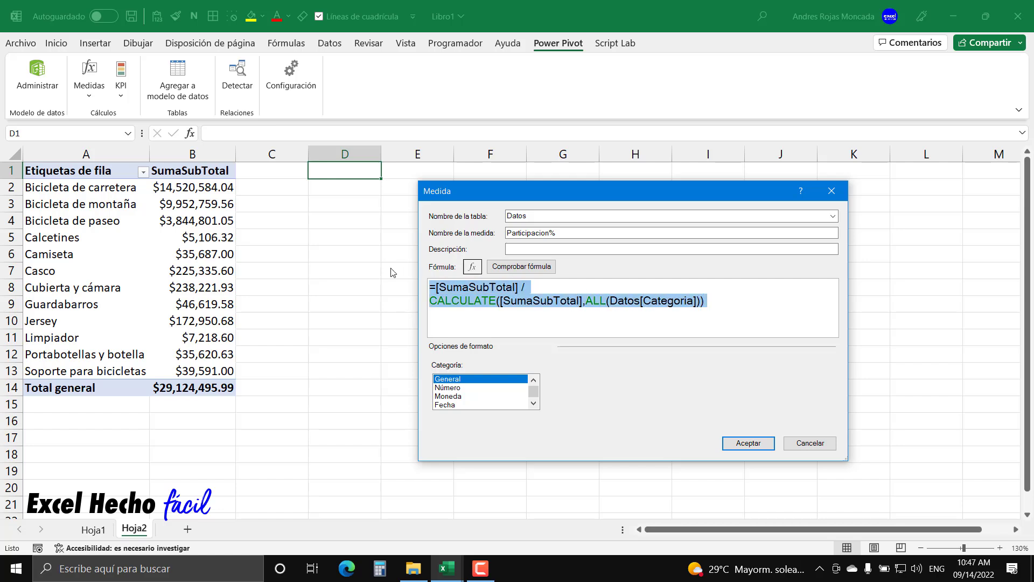
{"action": "left_click_drag", "start_coordinate": [532, 289], "coordinate": [436, 287]}
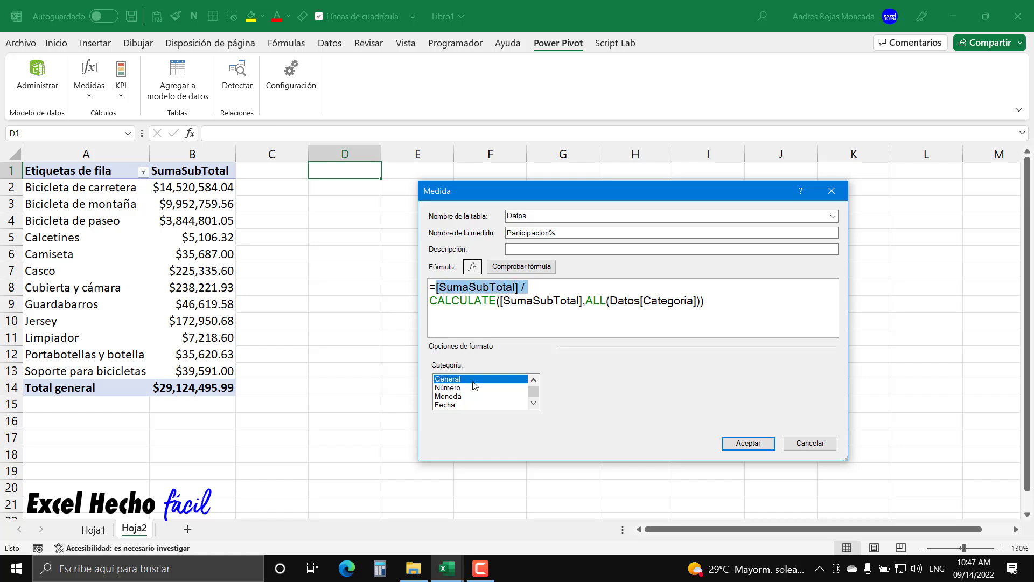
{"action": "key", "text": "Delete"}
{"action": "key", "text": "Delete"}
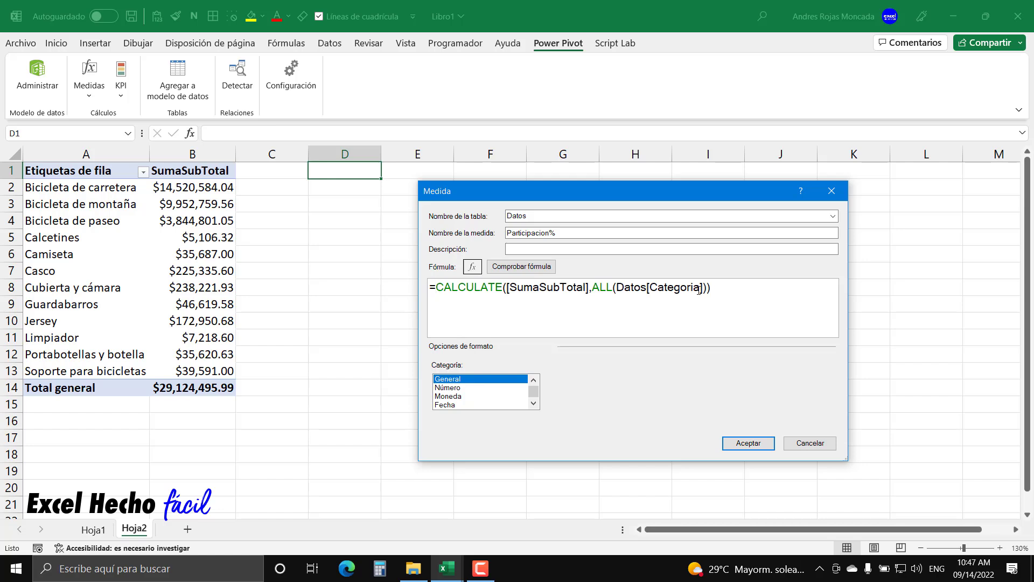
- Check the Participacion% formula for errors and save the measure with the Moneda format
{"action": "left_click", "coordinate": [522, 266]}
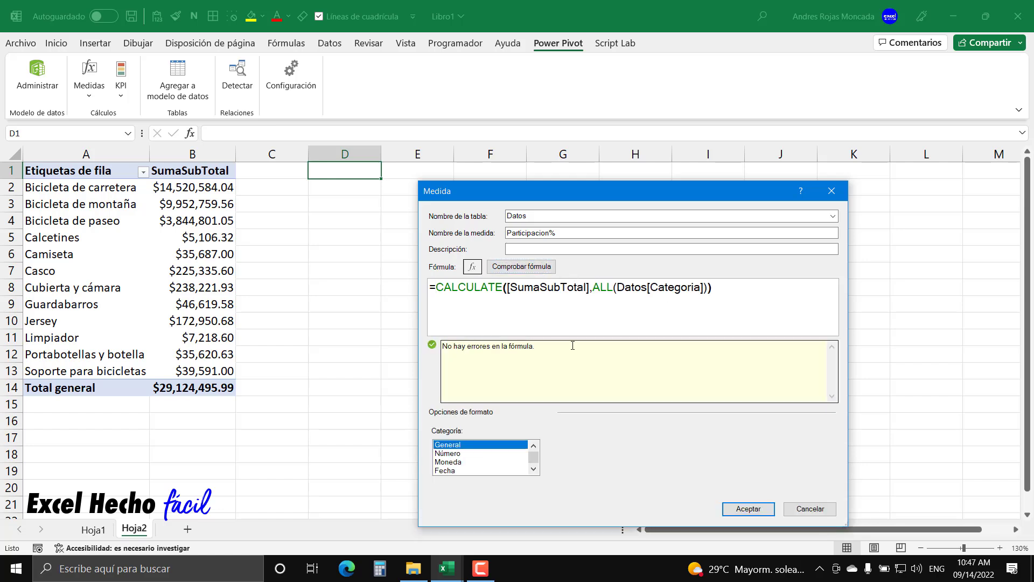
{"action": "left_click", "coordinate": [461, 462]}
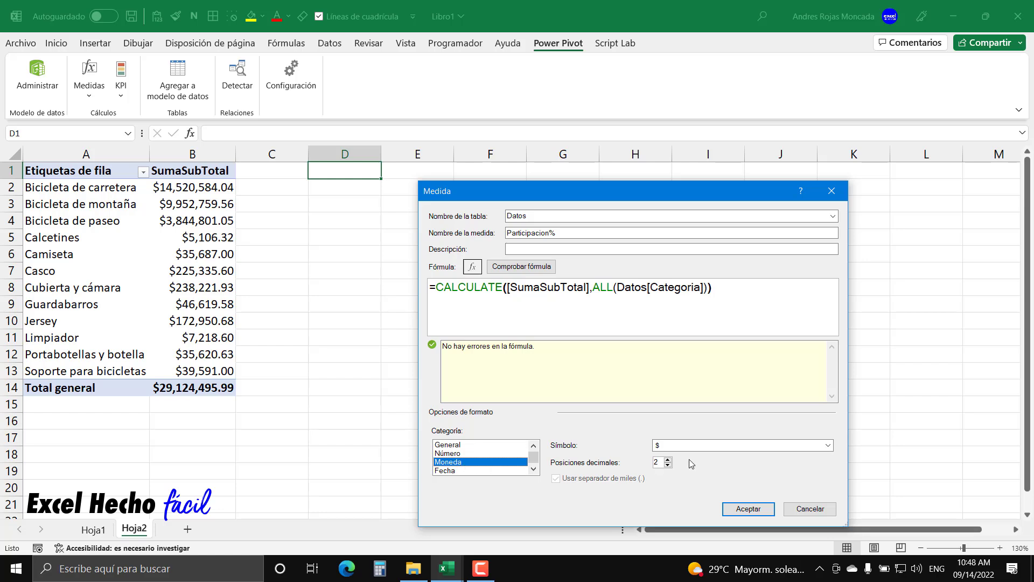
{"action": "left_click", "coordinate": [736, 508]}
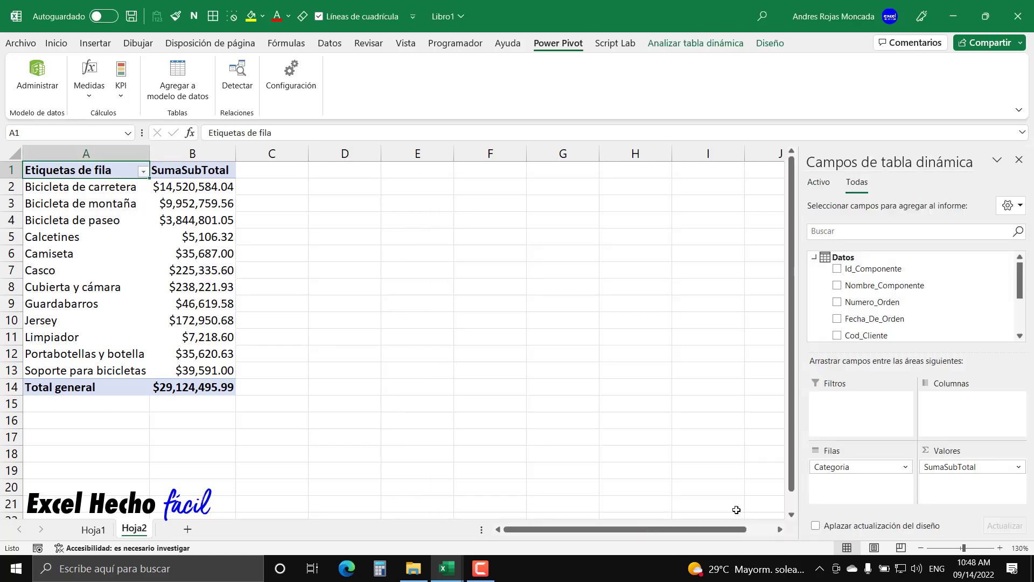
- Add the Participacion% measure to the PivotTable's values and examine its result in each category row
{"action": "left_click_drag", "start_coordinate": [1021, 285], "coordinate": [1021, 319]}
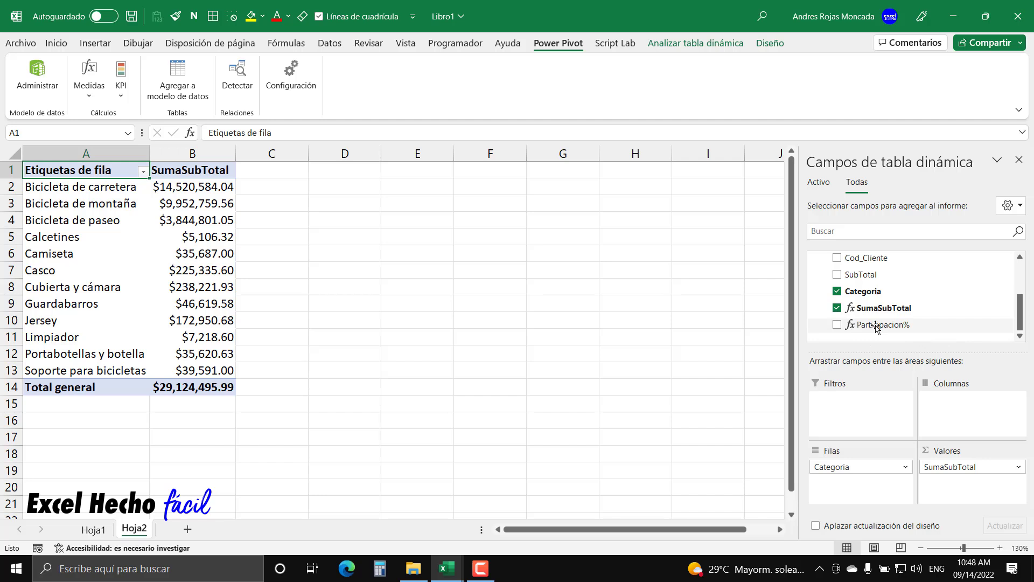
{"action": "left_click_drag", "start_coordinate": [877, 327], "coordinate": [964, 501]}
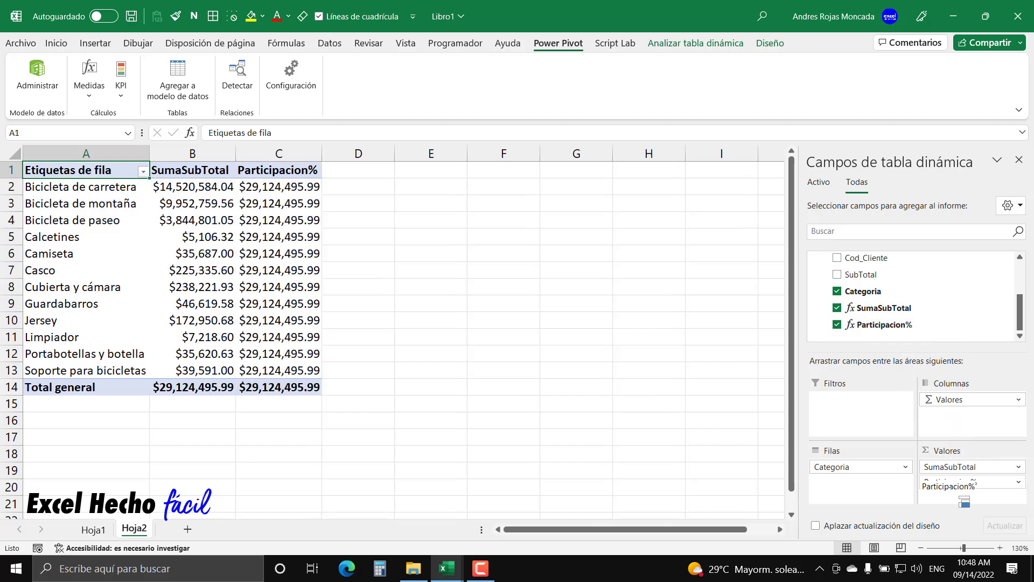
{"action": "left_click_drag", "start_coordinate": [305, 183], "coordinate": [298, 373]}
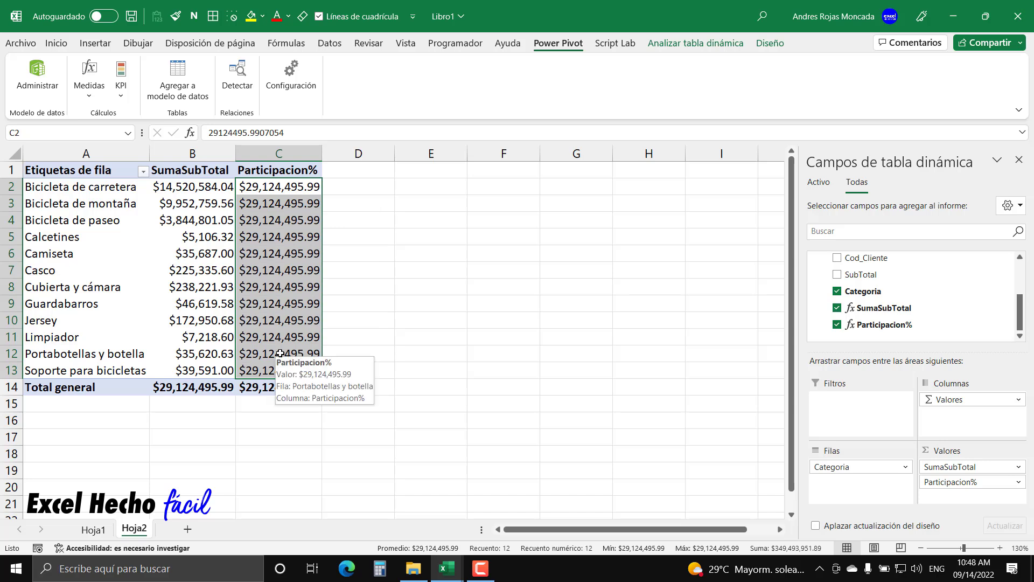
{"action": "left_click", "coordinate": [405, 174]}
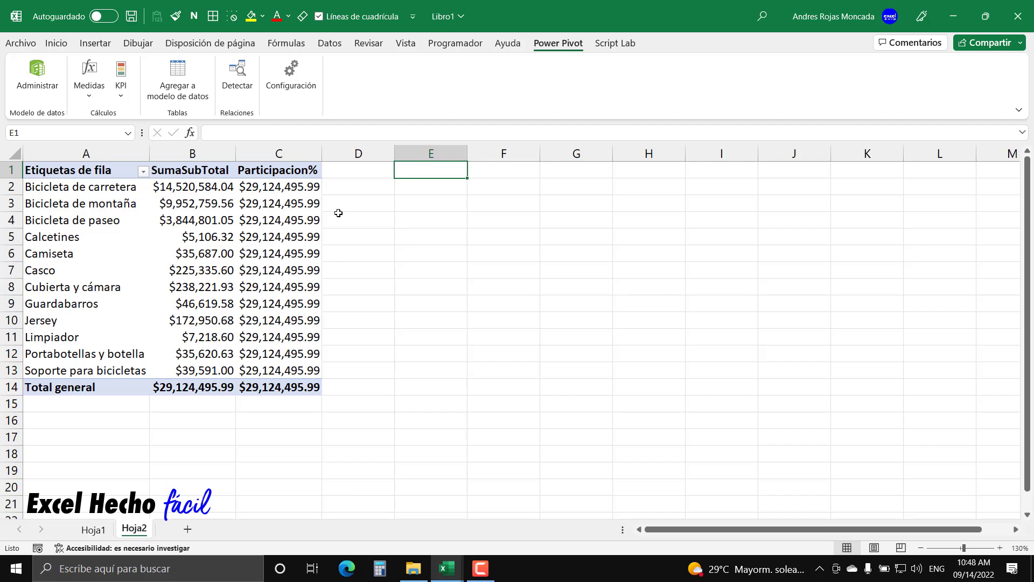
{"action": "left_click", "coordinate": [310, 188]}
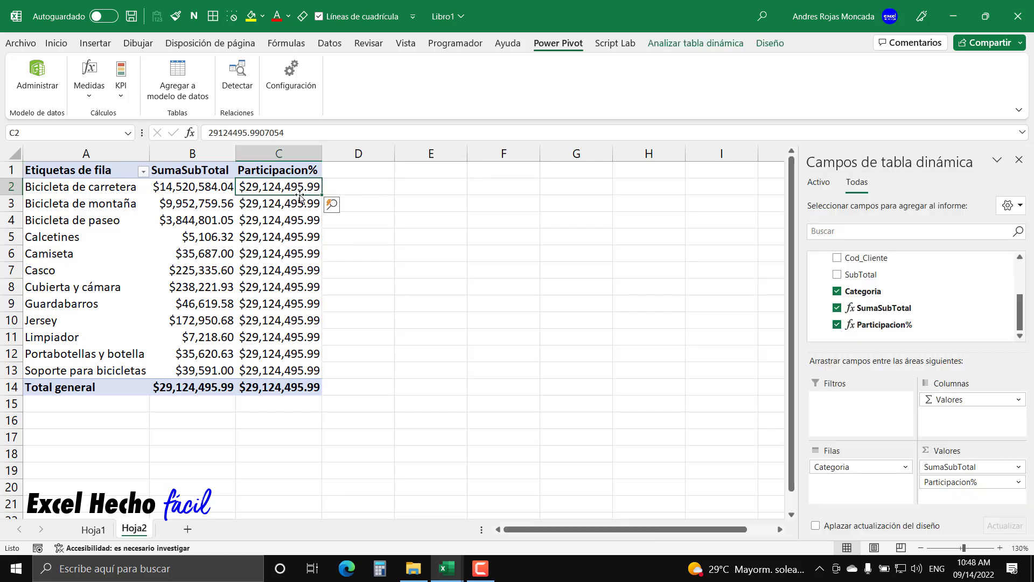
- Open the Participacion% measure for editing and examine the expression and ALL filter argument of its CALCULATE function
{"action": "left_click", "coordinate": [89, 89]}
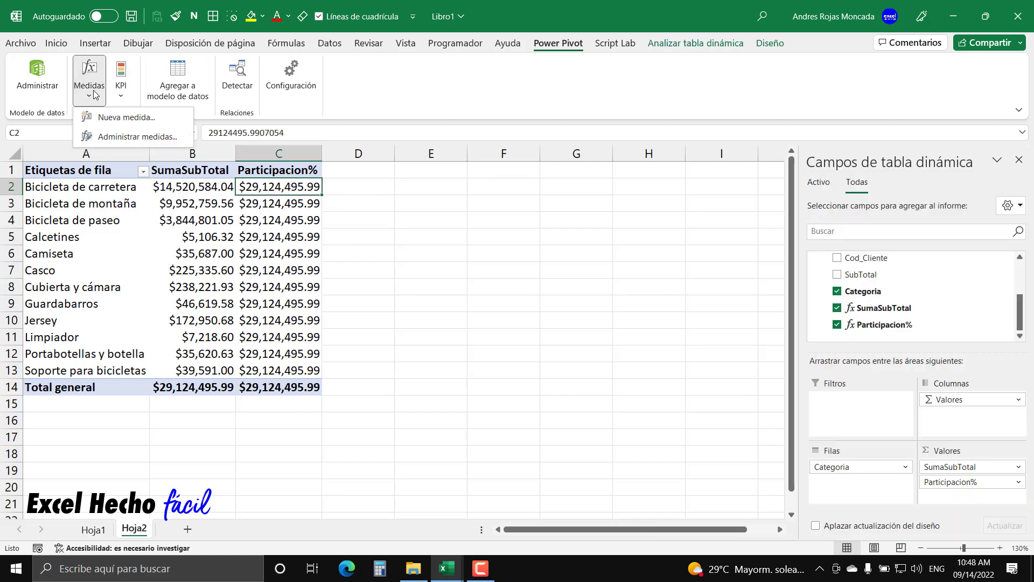
{"action": "left_click", "coordinate": [110, 137]}
{"action": "left_click", "coordinate": [398, 182]}
{"action": "left_click", "coordinate": [456, 152]}
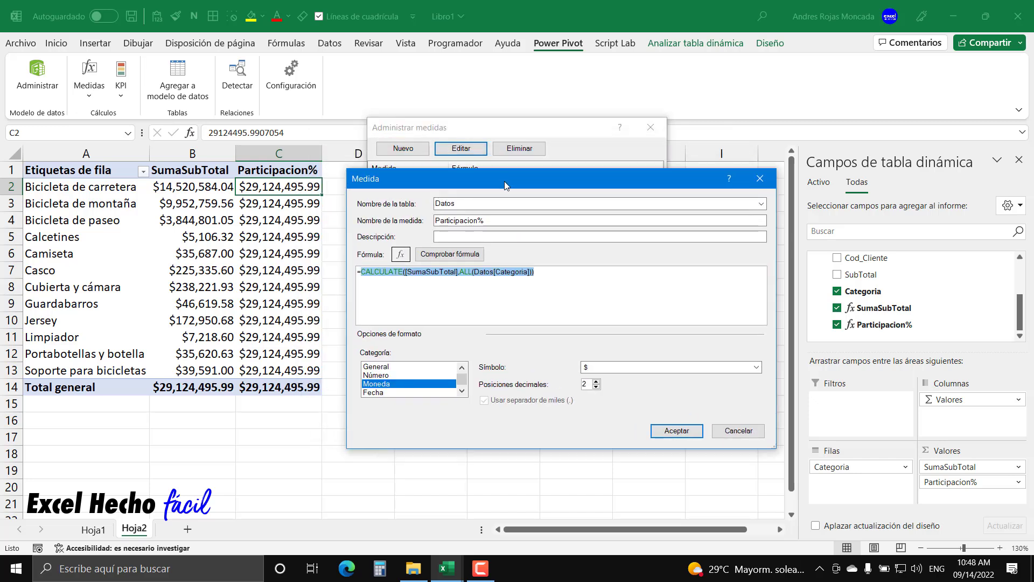
{"action": "left_click", "coordinate": [547, 273]}
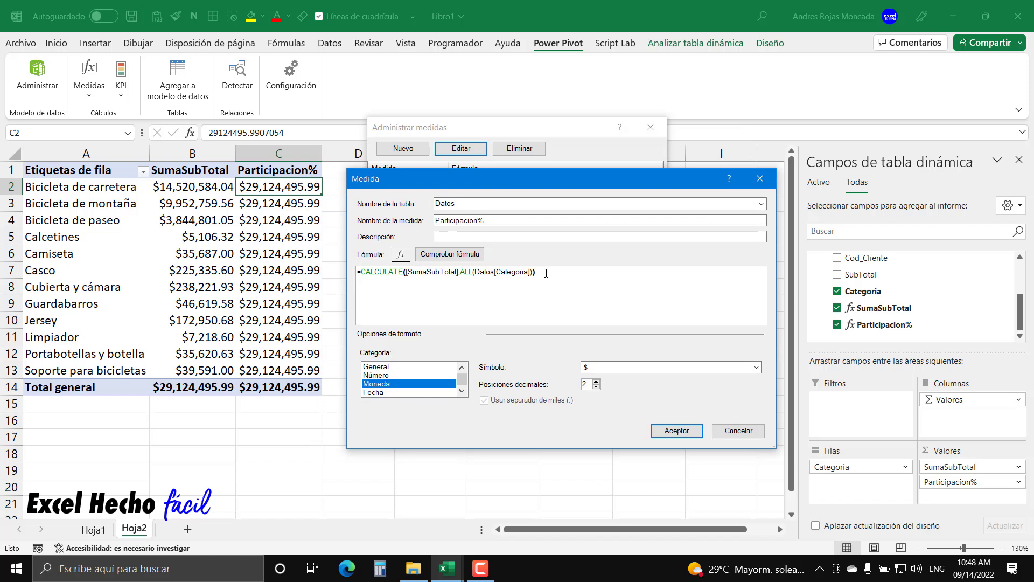
{"action": "scroll", "coordinate": [546, 273], "scroll_direction": "up", "scroll_amount": 4}
{"action": "scroll", "coordinate": [546, 273], "scroll_direction": "up", "scroll_amount": 2}
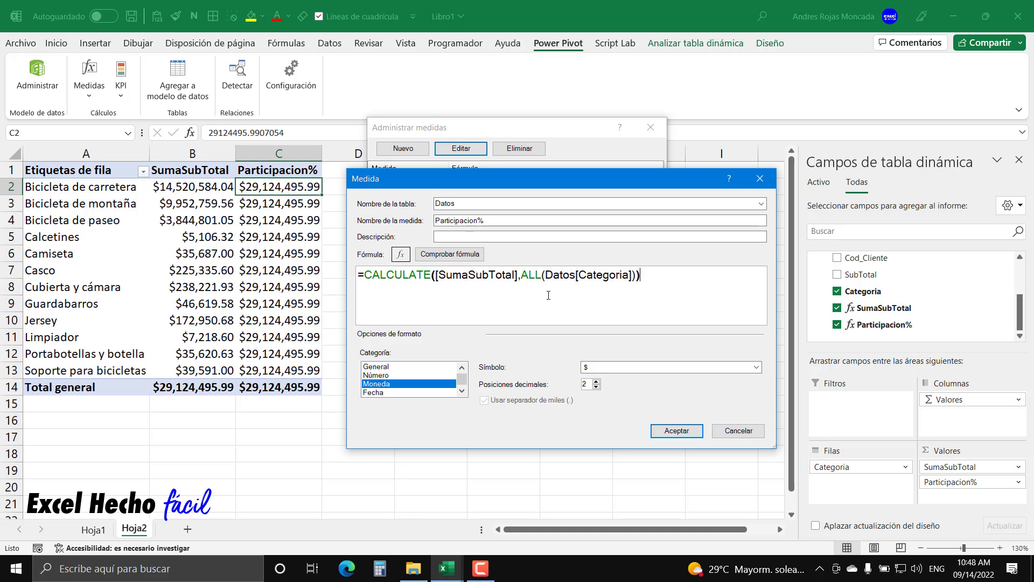
{"action": "left_click", "coordinate": [521, 275]}
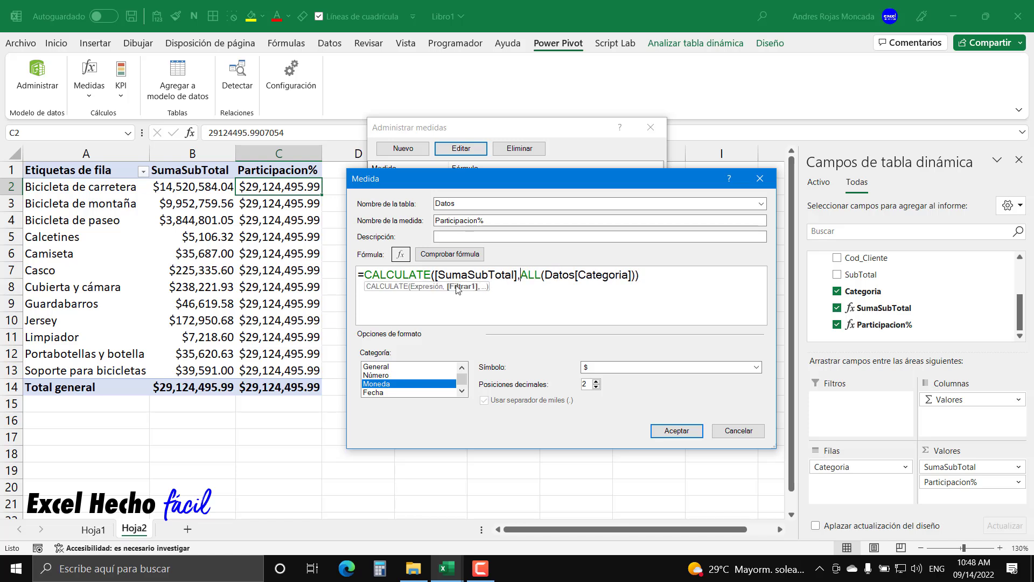
{"action": "left_click", "coordinate": [648, 282]}
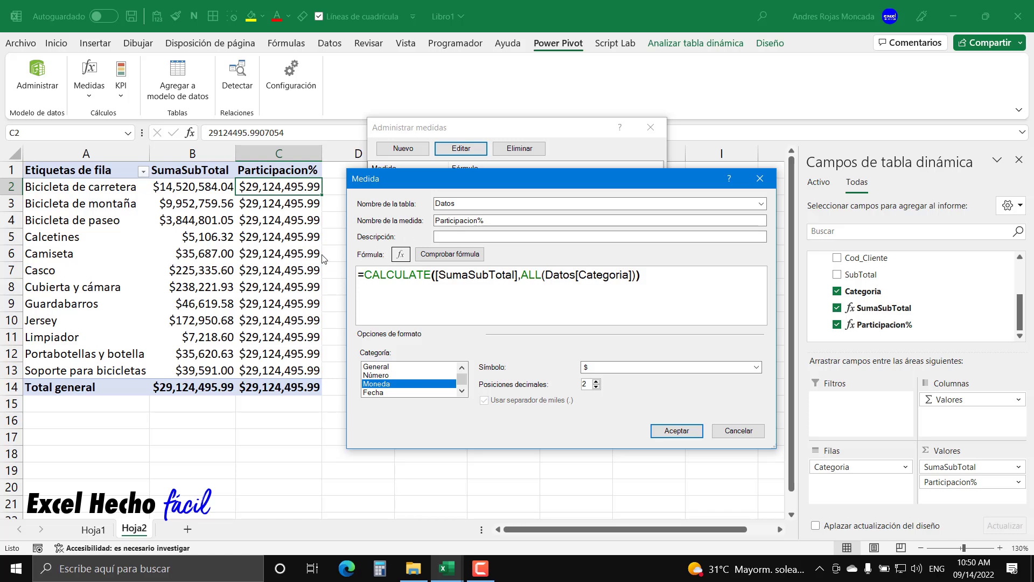
- Add [SumaSubTotal] / before the CALCULATE expression in the Participacion% formula and check the formula for errors
{"action": "left_click", "coordinate": [362, 275]}
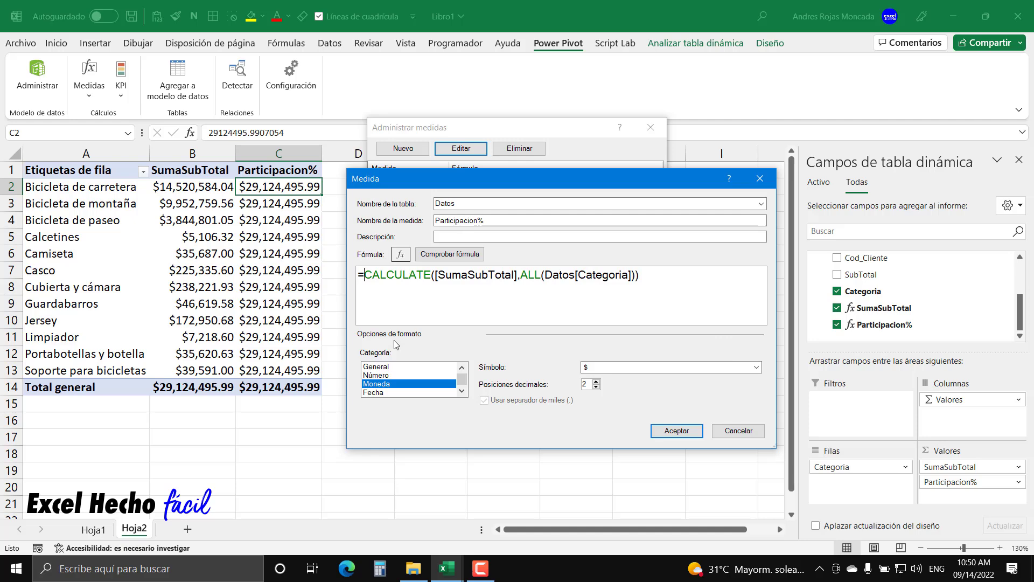
{"action": "key", "text": "Return"}
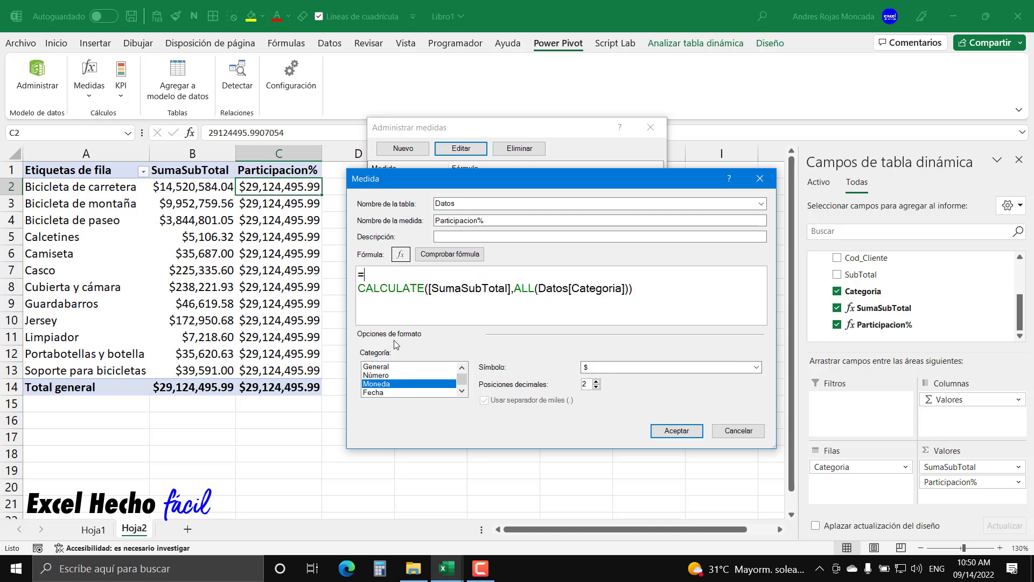
{"action": "type", "text": "sum"}
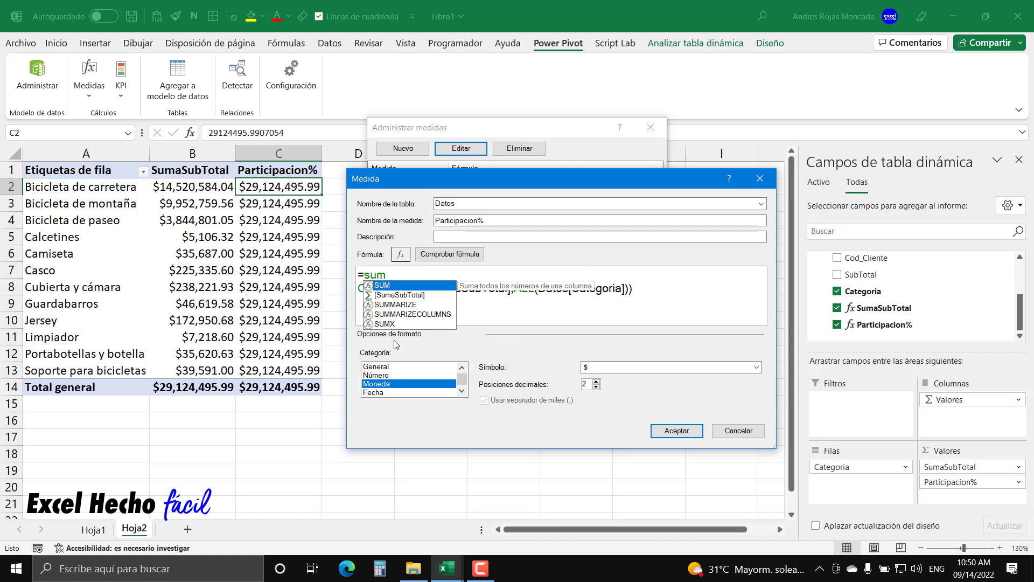
{"action": "double_click", "coordinate": [397, 296]}
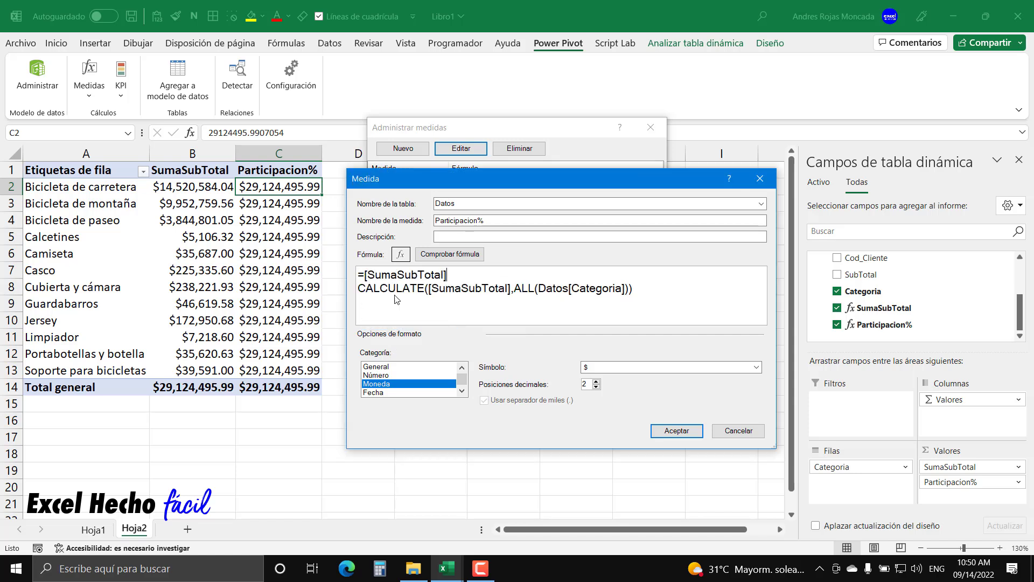
{"action": "type", "text": "/"}
{"action": "left_click", "coordinate": [451, 255]}
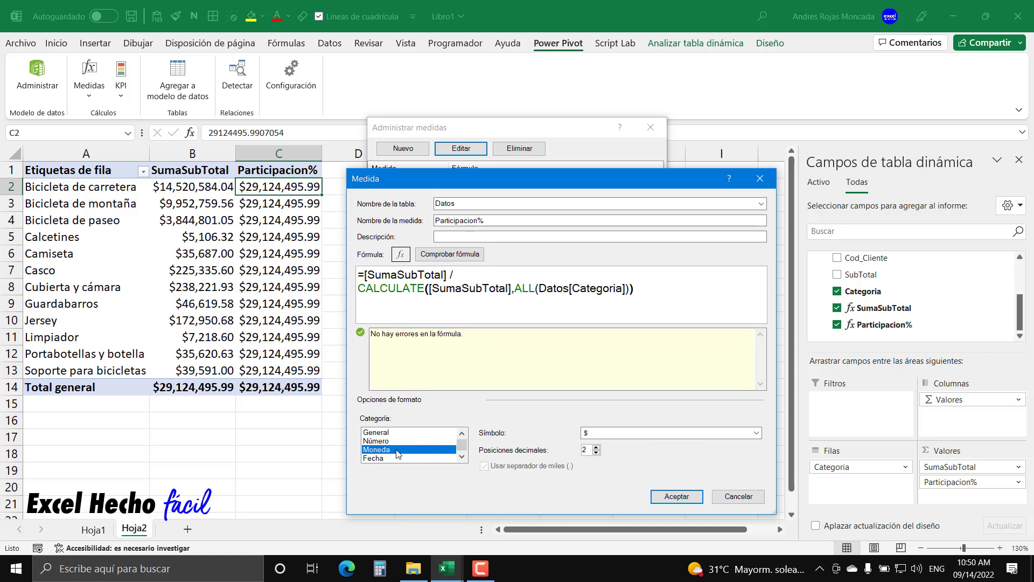
- Set the measure's format to Número with Porcentaje, save it and return to the PivotTable
{"action": "left_click", "coordinate": [383, 441]}
{"action": "left_click", "coordinate": [600, 434]}
{"action": "left_click", "coordinate": [599, 463]}
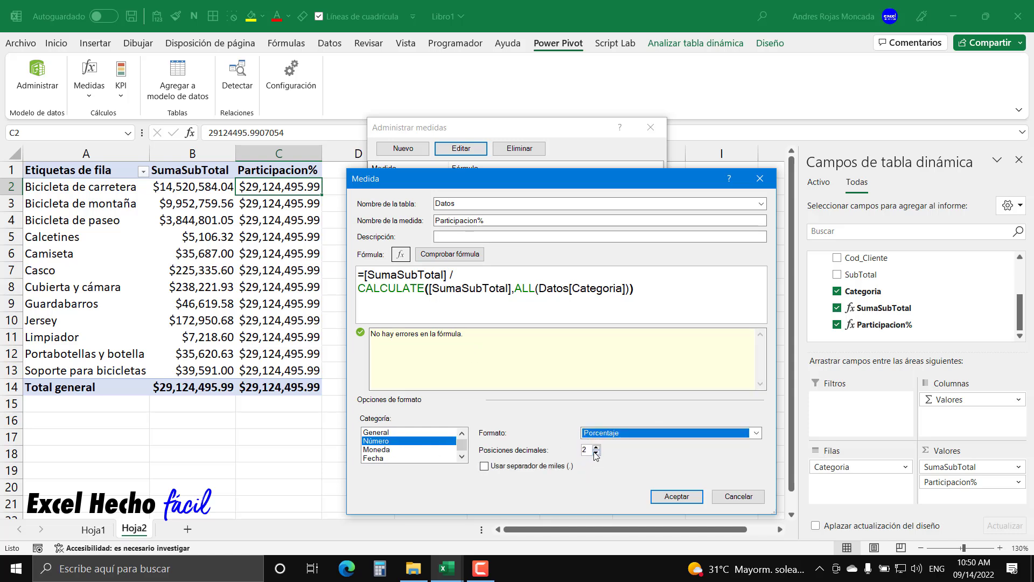
{"action": "left_click", "coordinate": [661, 497]}
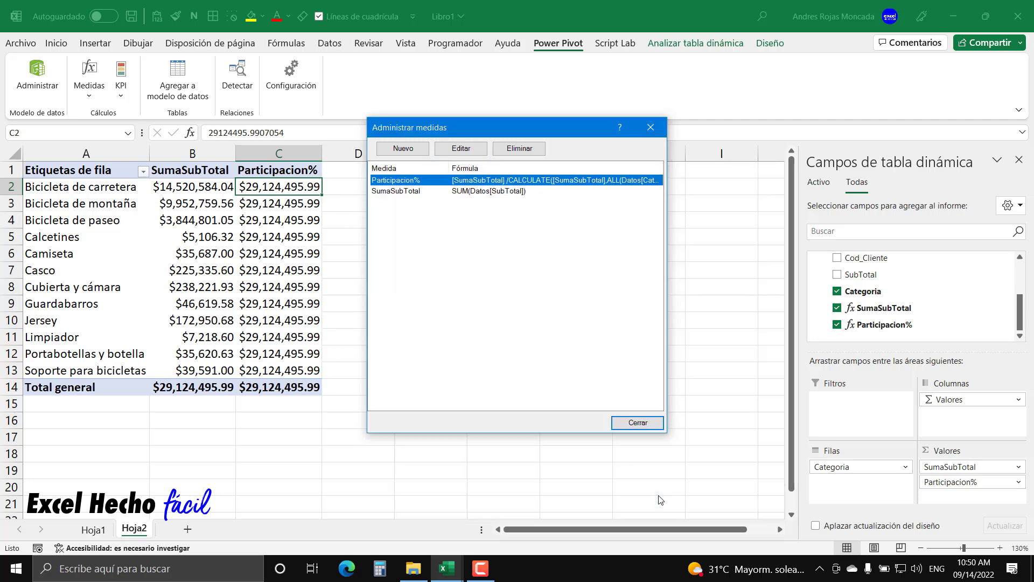
{"action": "left_click", "coordinate": [641, 429]}
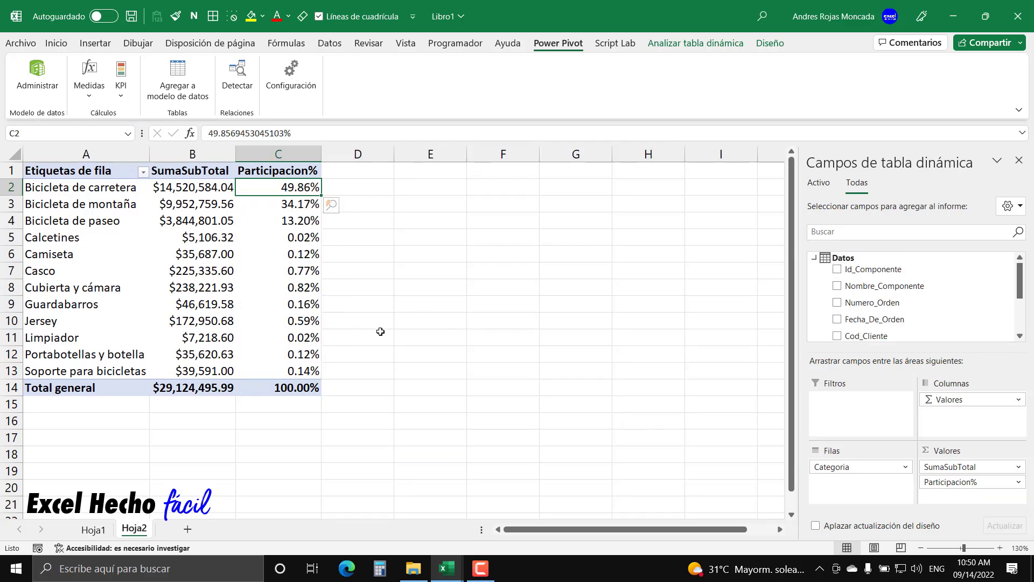
- Select the SumaSubTotal value of Bicicleta de carretera and open the Participacion% measure for editing
{"action": "left_click", "coordinate": [181, 188]}
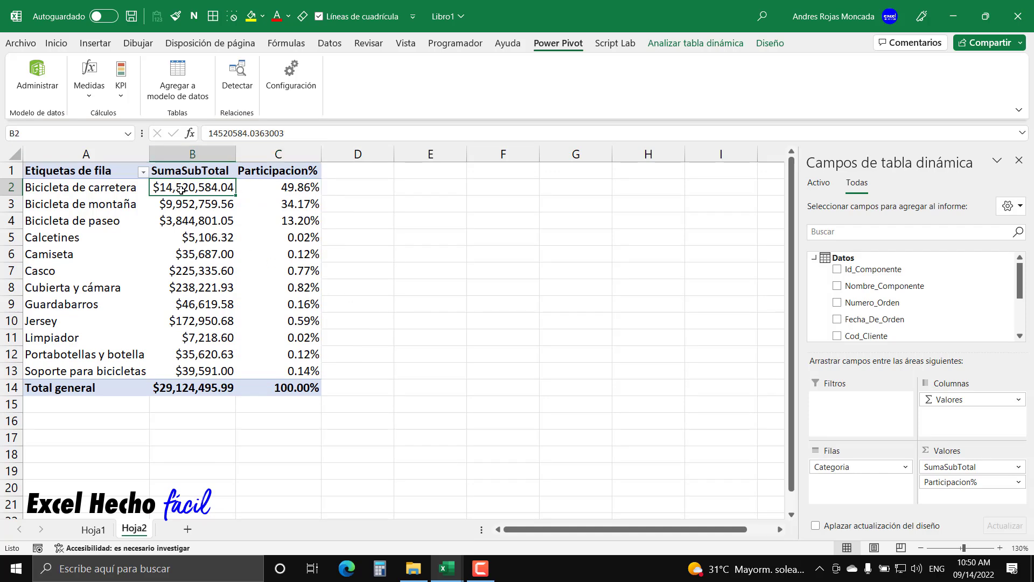
{"action": "left_click", "coordinate": [98, 101]}
{"action": "left_click", "coordinate": [135, 136]}
{"action": "left_click", "coordinate": [411, 183]}
{"action": "left_click", "coordinate": [446, 153]}
{"action": "left_click_drag", "start_coordinate": [466, 159], "coordinate": [516, 212]}
{"action": "left_click", "coordinate": [555, 303]}
{"action": "scroll", "coordinate": [555, 303], "scroll_direction": "up", "scroll_amount": 4, "text": "ctrl"}
{"action": "scroll", "coordinate": [554, 303], "scroll_direction": "up", "scroll_amount": 2, "text": "ctrl"}
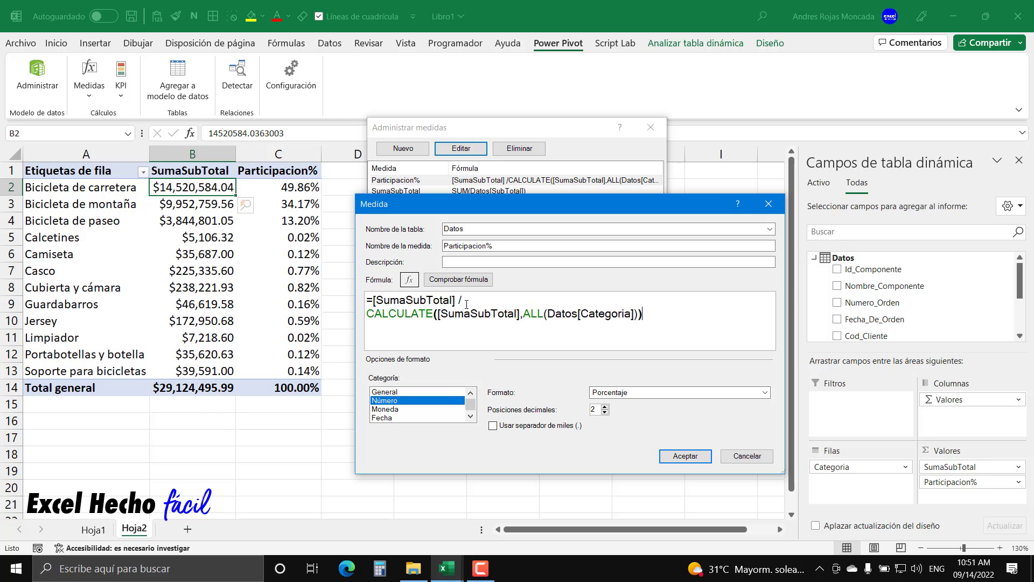
- Examine the [SumaSubTotal] numerator and the CALCULATE denominator's expression in the Participacion% formula, and close the measure without changes
{"action": "left_click_drag", "start_coordinate": [372, 300], "coordinate": [458, 303]}
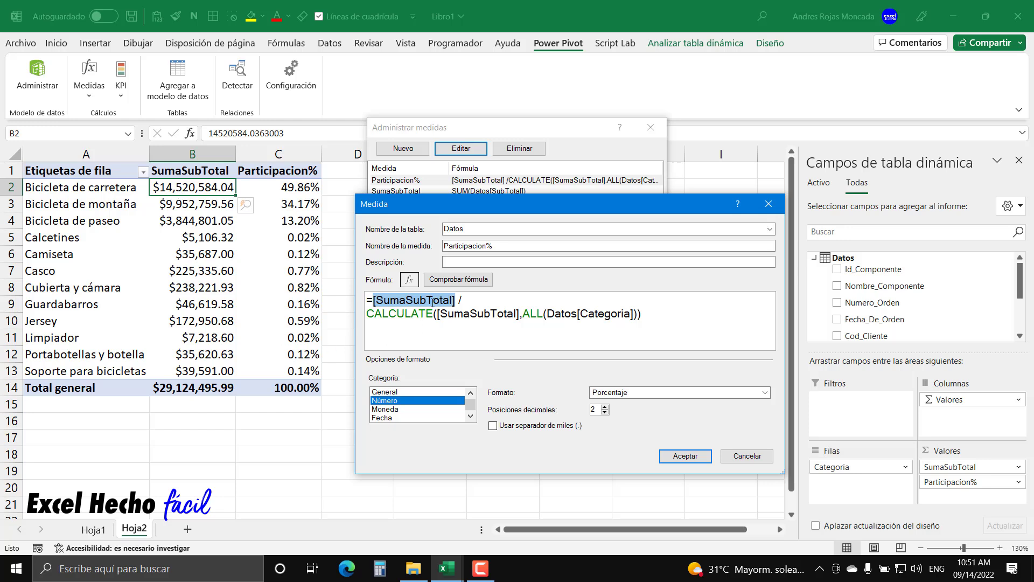
{"action": "left_click", "coordinate": [467, 301]}
{"action": "left_click_drag", "start_coordinate": [437, 314], "coordinate": [519, 320]}
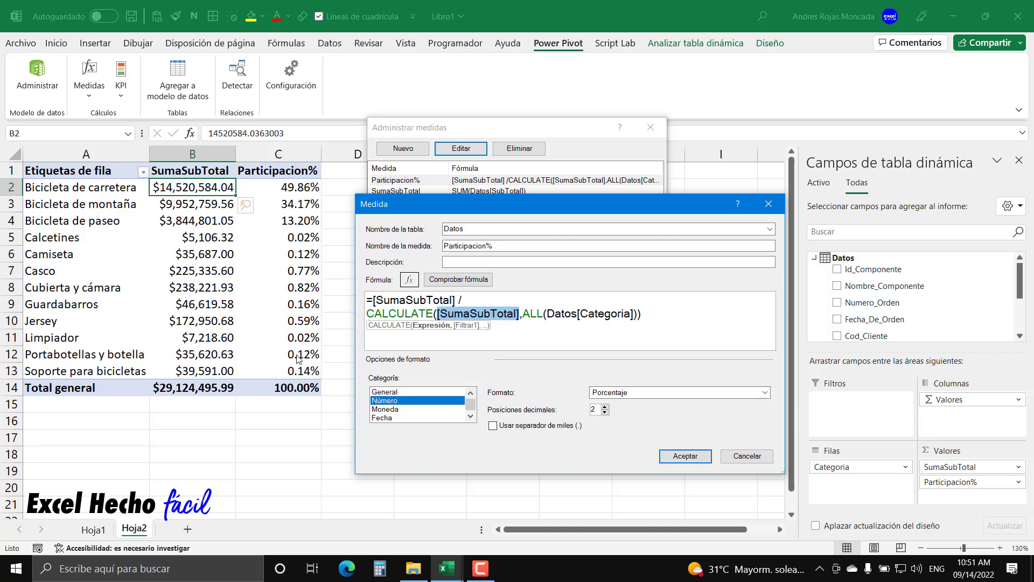
{"action": "key", "text": "Escape"}
{"action": "key", "text": "Escape"}
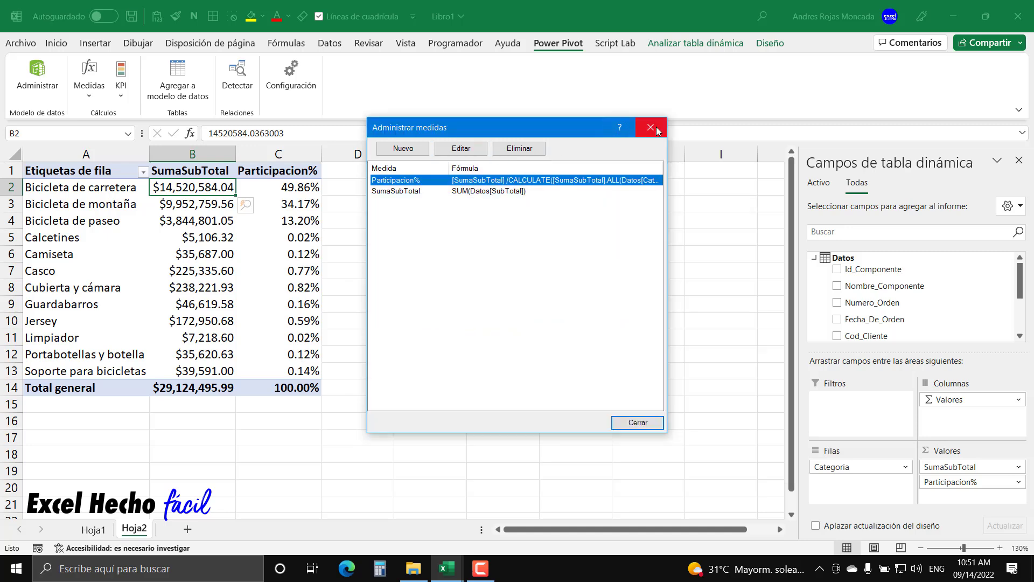
{"action": "left_click", "coordinate": [656, 127]}
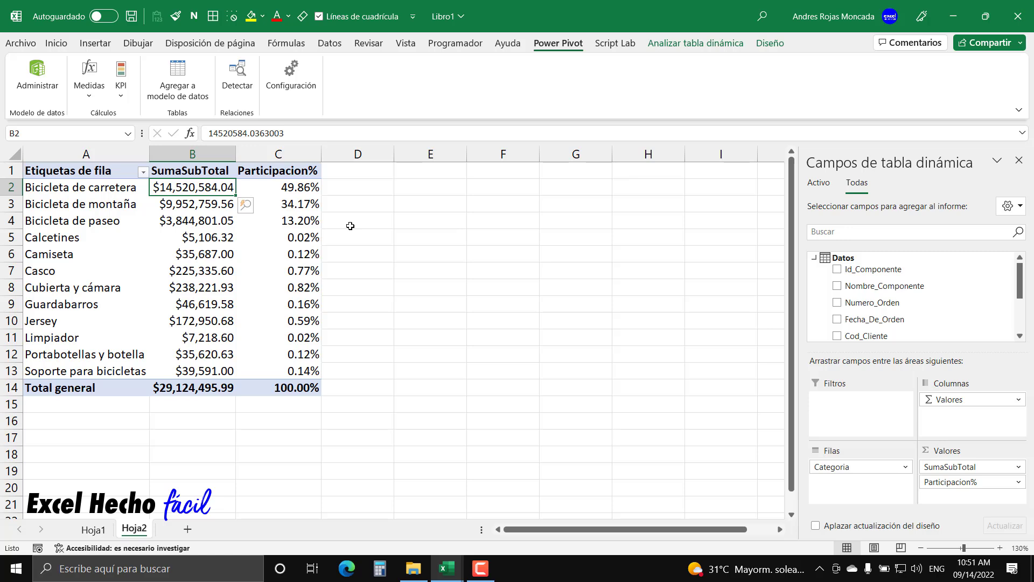
{"action": "left_click", "coordinate": [408, 177]}
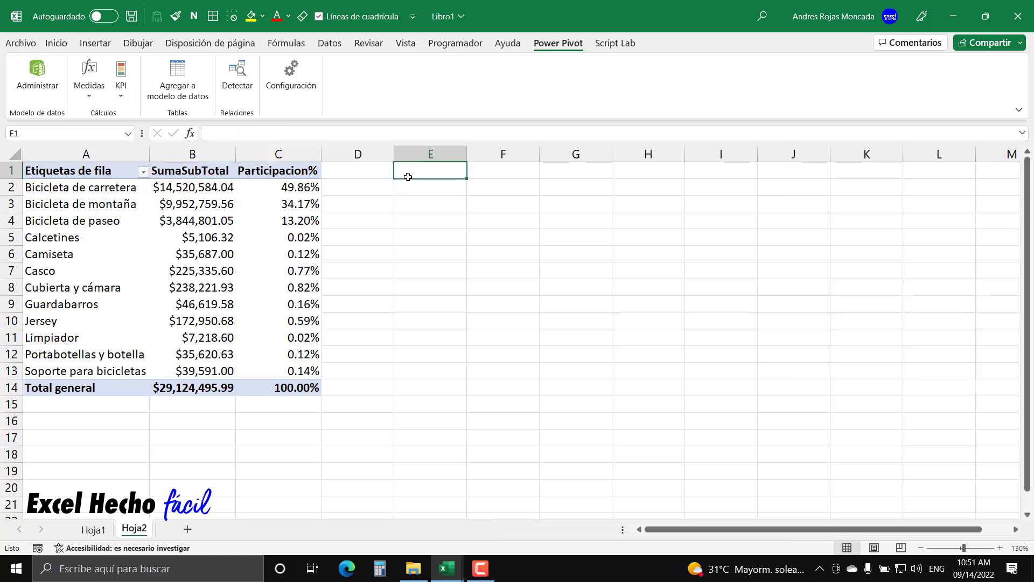
{"action": "left_click", "coordinate": [68, 175]}
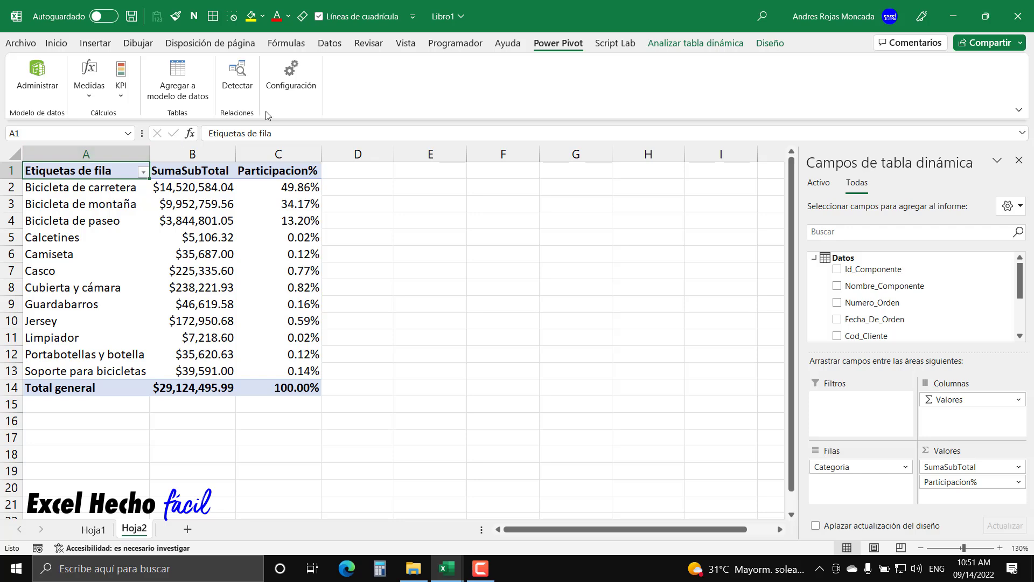
{"action": "left_click", "coordinate": [770, 43]}
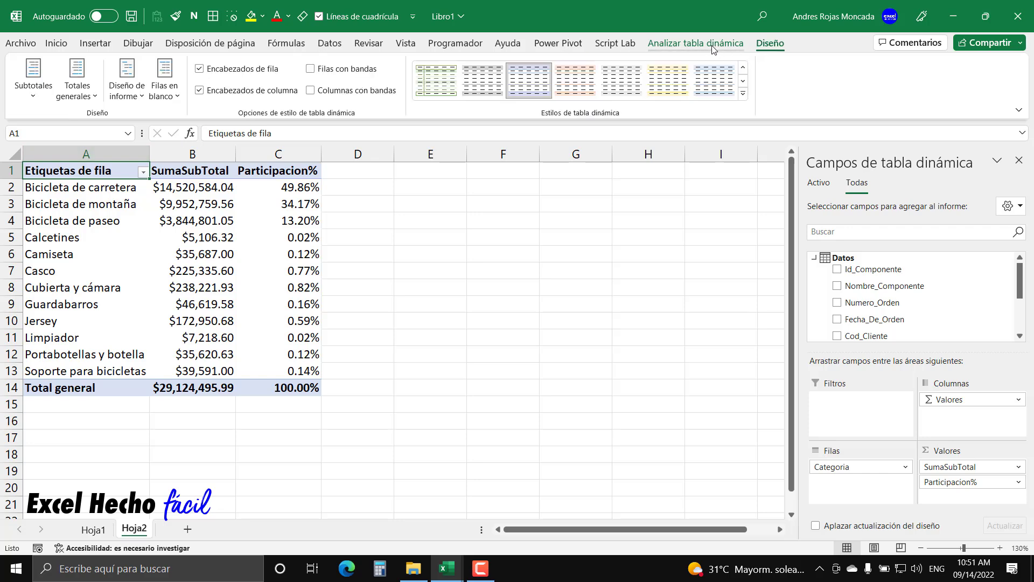
{"action": "left_click", "coordinate": [673, 45]}
{"action": "left_click", "coordinate": [488, 64]}
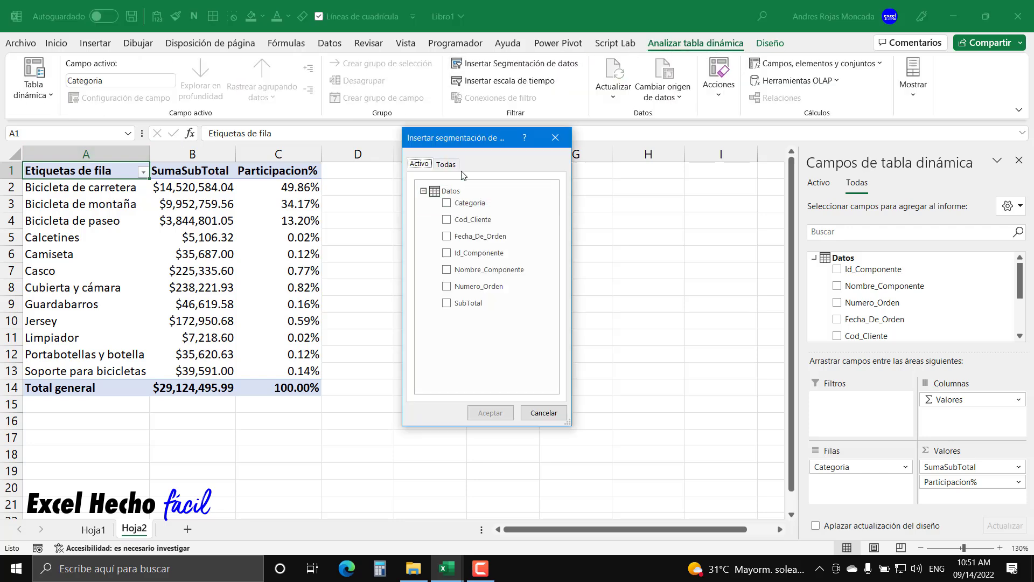
{"action": "left_click_drag", "start_coordinate": [466, 141], "coordinate": [443, 191]}
{"action": "left_click", "coordinate": [427, 253]}
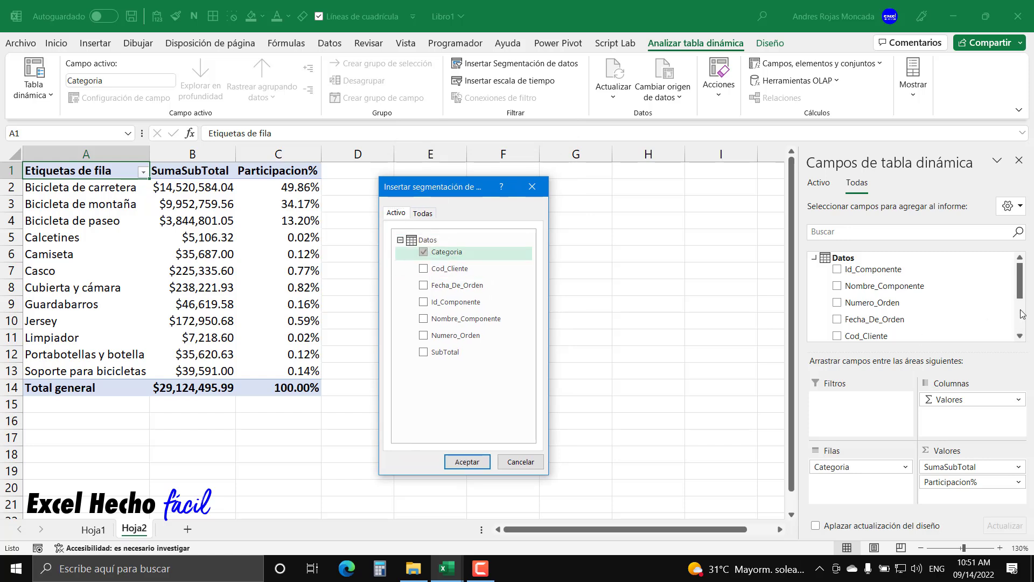
{"action": "left_click", "coordinate": [526, 188]}
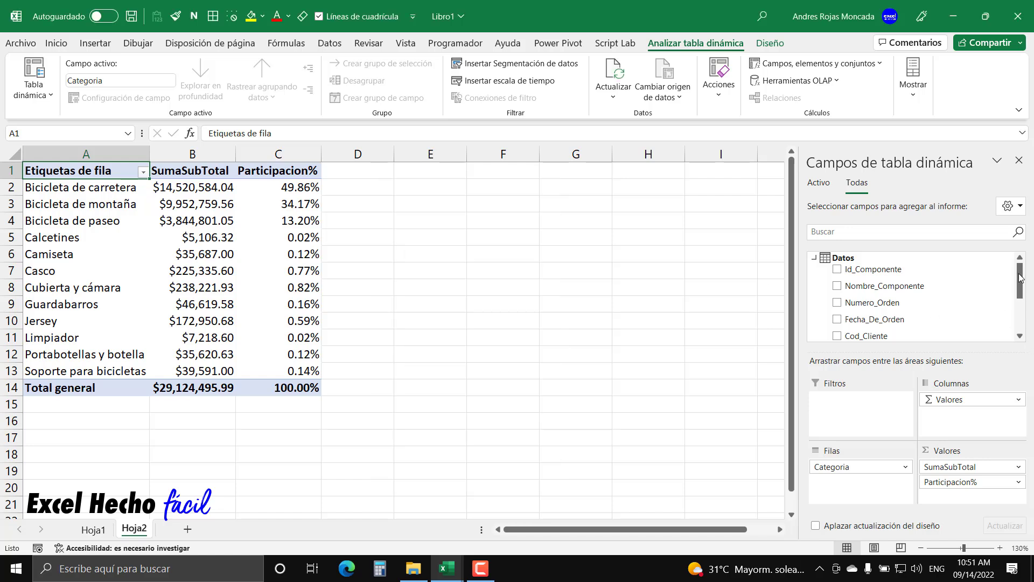
- Insert a slicer for the Categoria field and place it beside the PivotTable, starting near cell E1
{"action": "left_click_drag", "start_coordinate": [1020, 281], "coordinate": [1020, 313]}
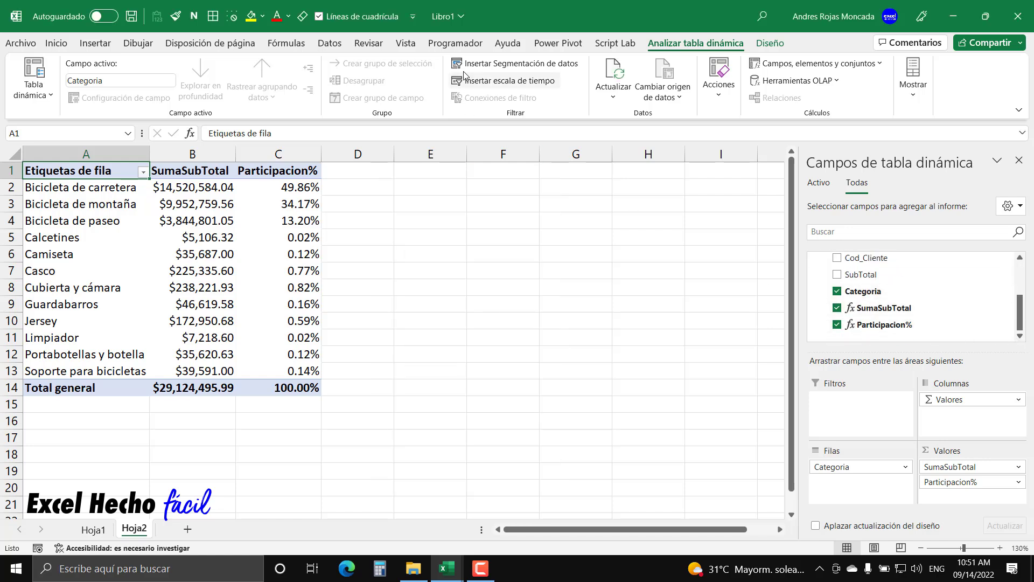
{"action": "left_click", "coordinate": [515, 63]}
{"action": "left_click", "coordinate": [423, 252]}
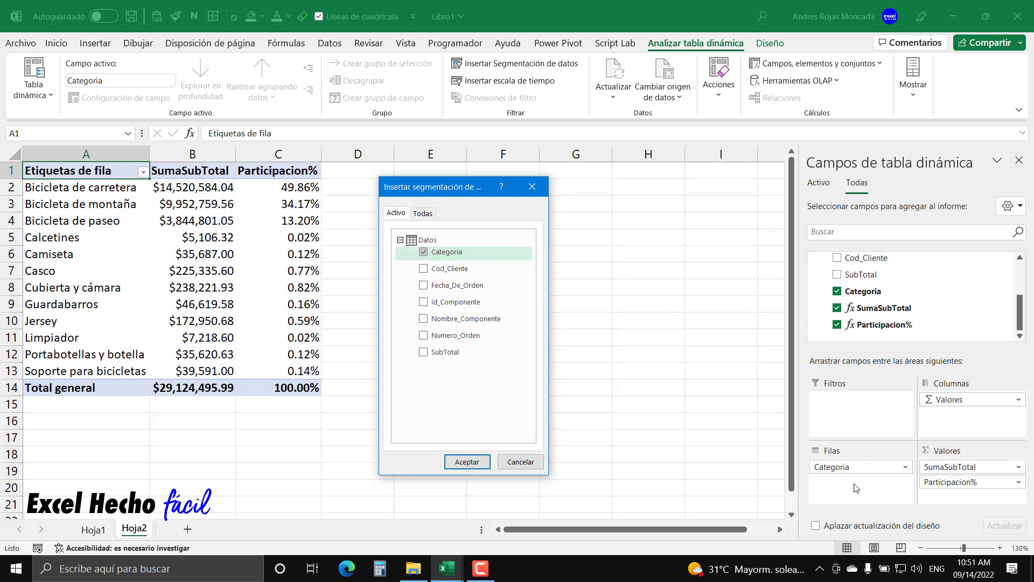
{"action": "left_click", "coordinate": [479, 463]}
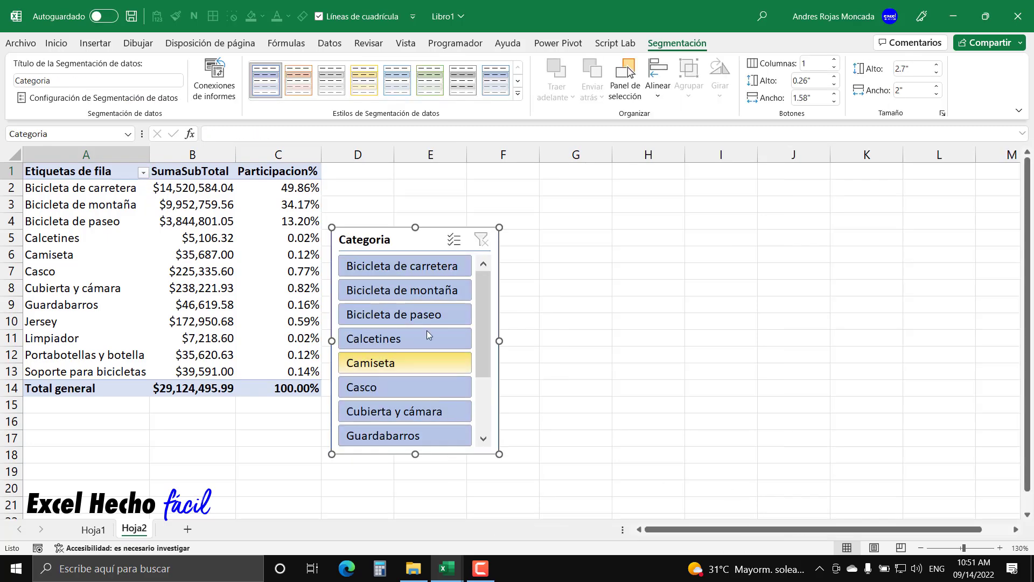
{"action": "left_click_drag", "start_coordinate": [406, 236], "coordinate": [484, 176]}
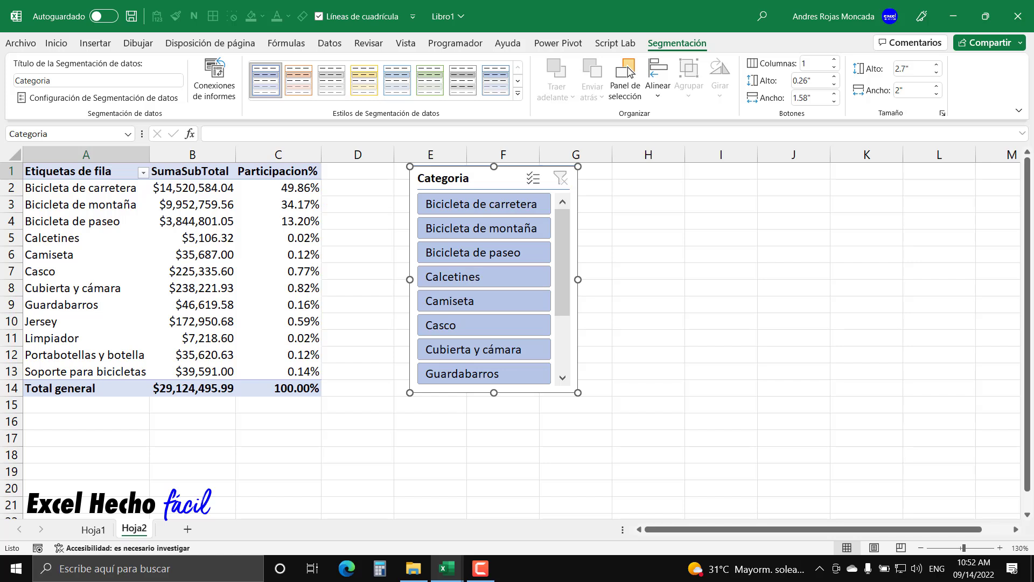
- Filter the slicer to Bicicleta de carretera and Bicicleta de montaña, and examine their SumaSubTotal and Participacion% values
{"action": "left_click_drag", "start_coordinate": [463, 210], "coordinate": [469, 230]}
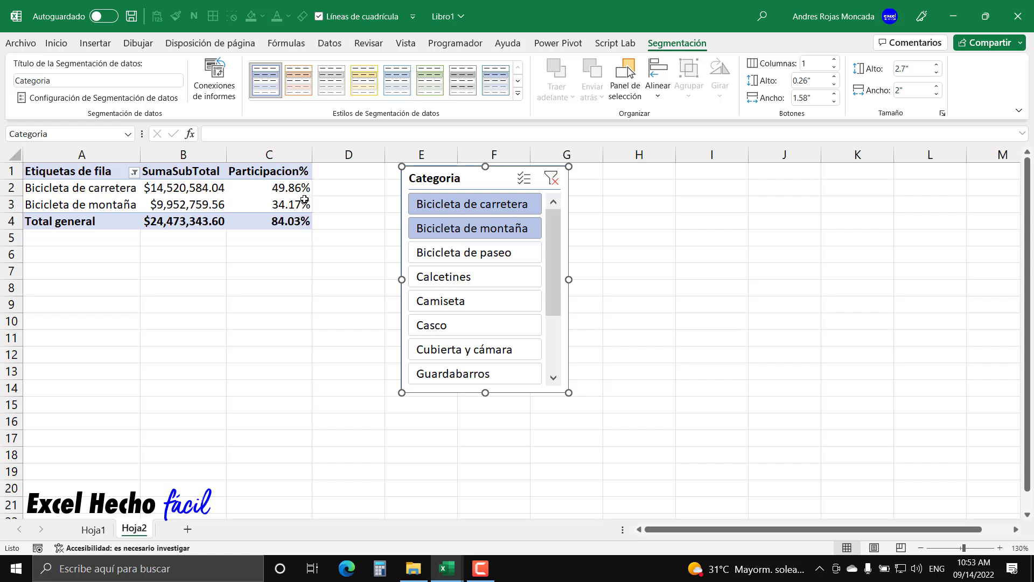
{"action": "mouse_move", "coordinate": [304, 199]}
{"action": "left_click_drag", "start_coordinate": [214, 189], "coordinate": [218, 204]}
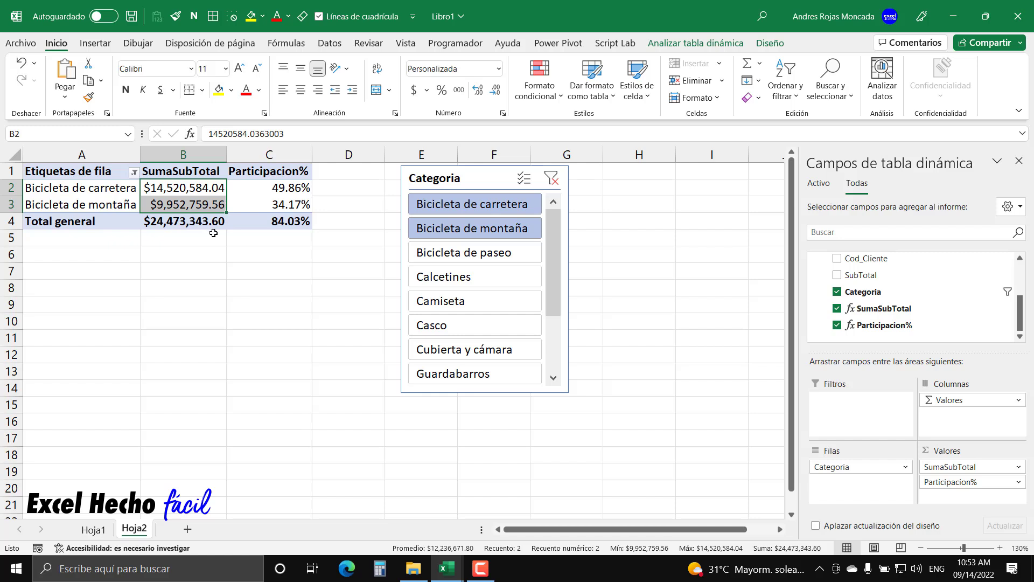
{"action": "left_click", "coordinate": [282, 189]}
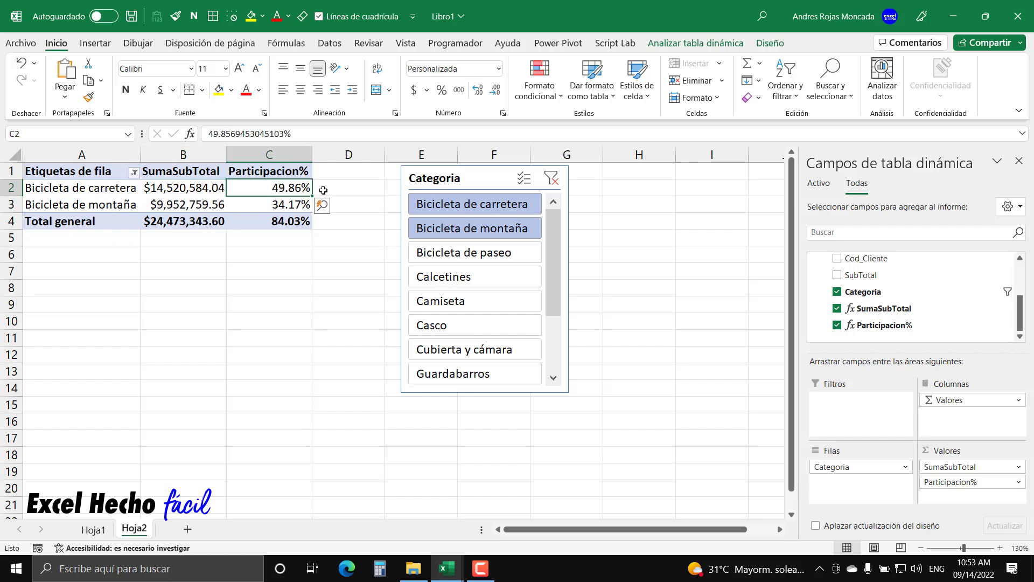
- Switch to the Calculator and divide 14,520,584.04 by 24,473,343.60, multiplying the quotient by 100
{"action": "left_click", "coordinate": [87, 253]}
{"action": "left_click", "coordinate": [380, 568]}
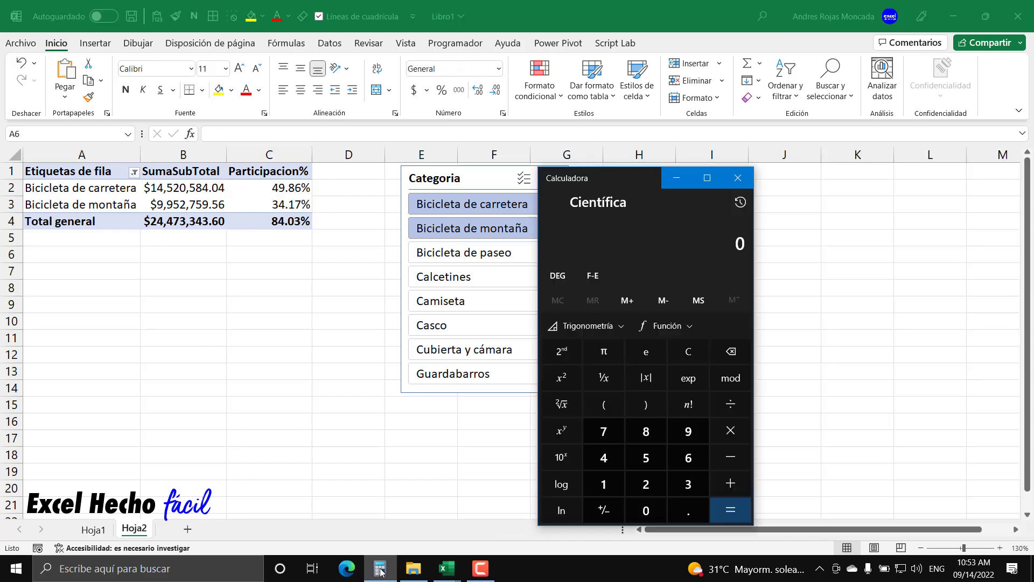
{"action": "left_click_drag", "start_coordinate": [603, 182], "coordinate": [639, 179]}
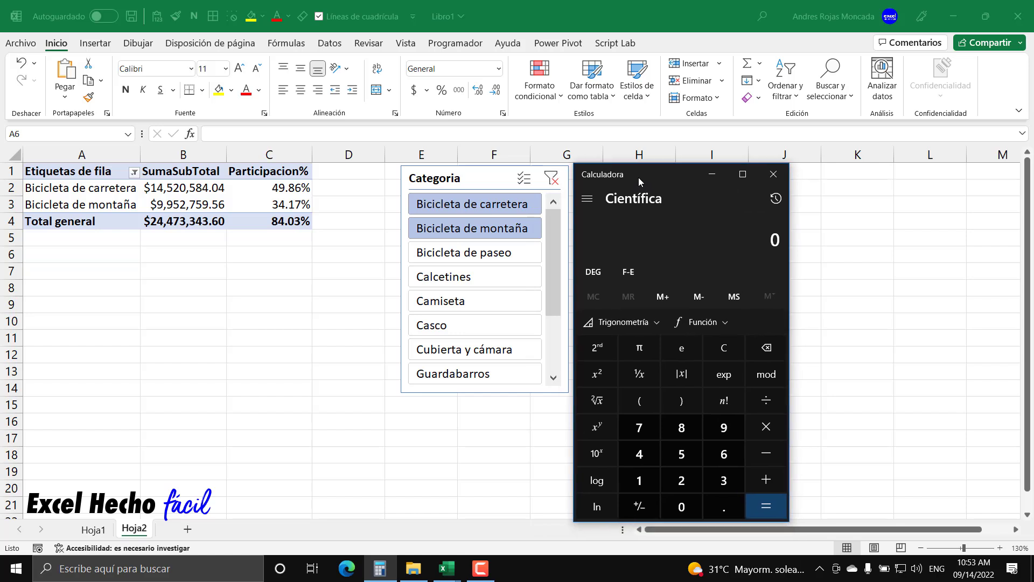
{"action": "type", "text": "14,520,584.04"}
{"action": "key", "text": "slash"}
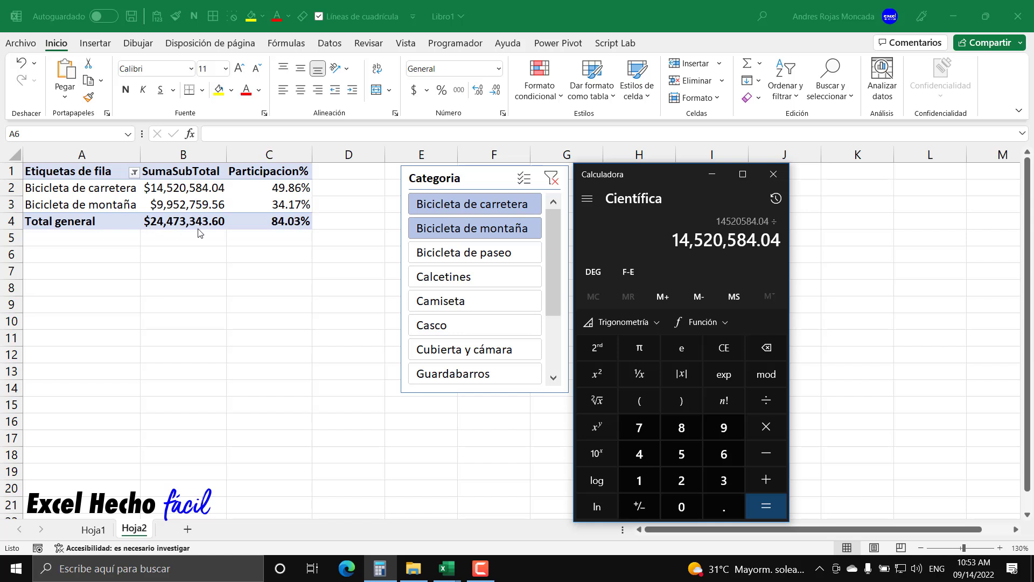
{"action": "type", "text": "24,473,"}
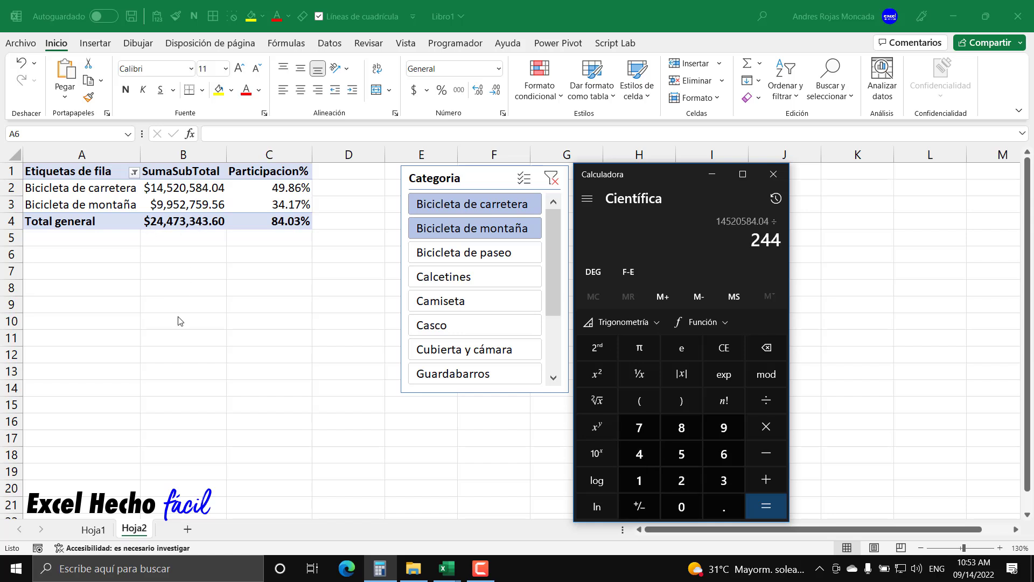
{"action": "type", "text": "343.60"}
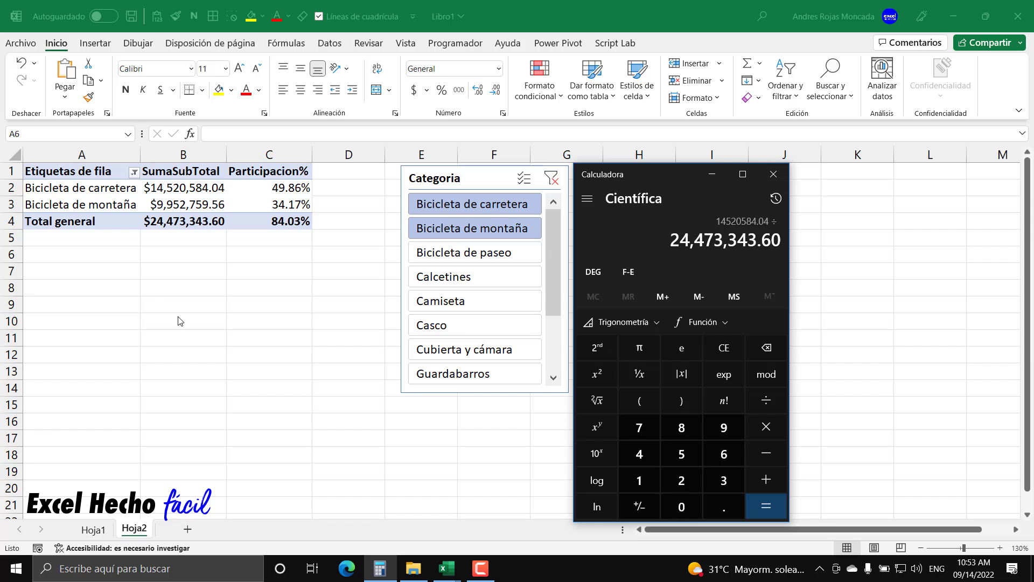
{"action": "key", "text": "Return"}
{"action": "type", "text": "*100"}
{"action": "key", "text": "Return"}
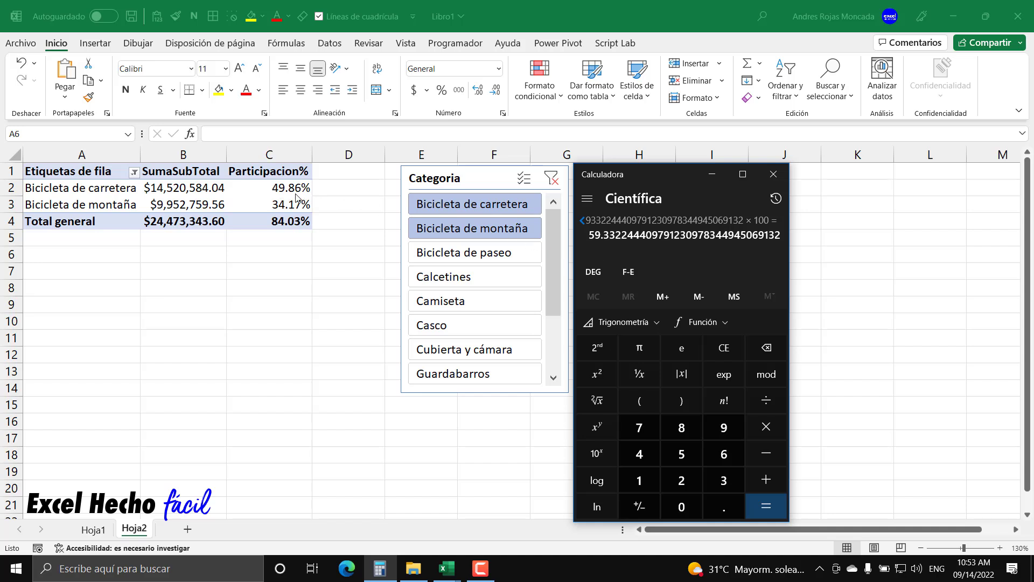
{"action": "left_click_drag", "start_coordinate": [317, 189], "coordinate": [351, 189]}
{"action": "left_click_drag", "start_coordinate": [225, 161], "coordinate": [314, 231]}
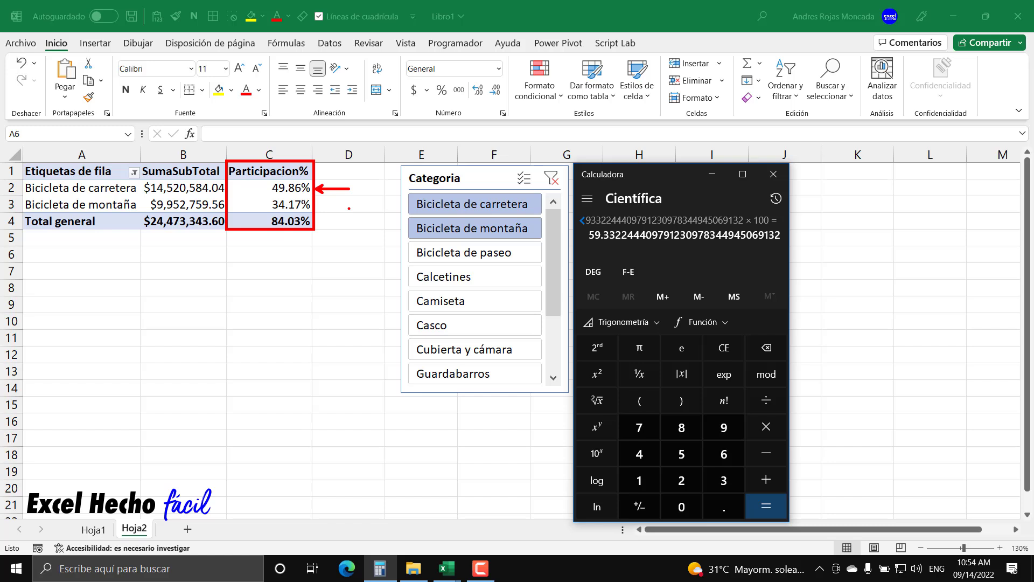
{"action": "key", "text": "e"}
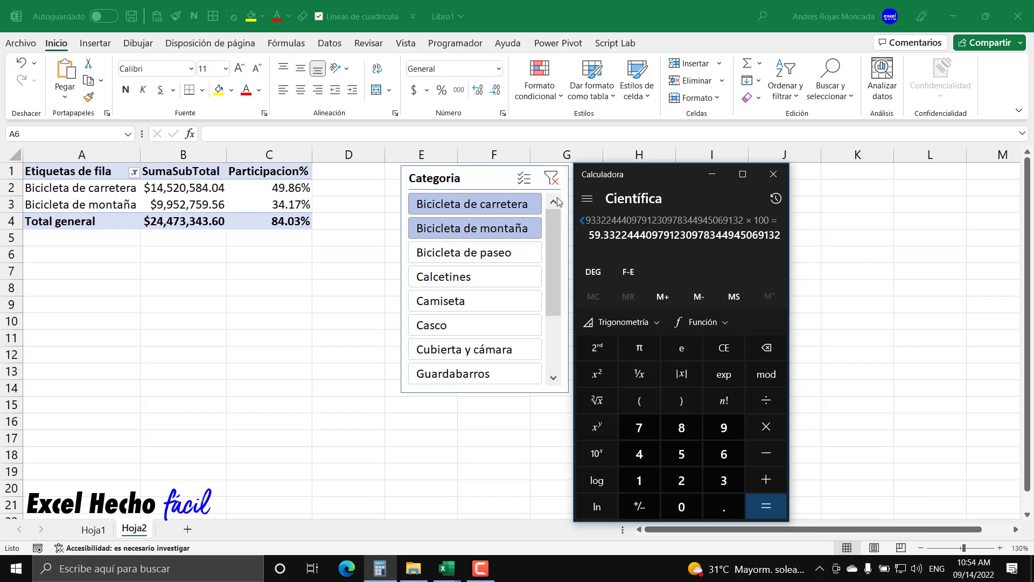
- Restart the Calculator and divide 9,952,759.56 by 24,473,343.60, multiplying the quotient by 100
{"action": "left_click", "coordinate": [774, 174]}
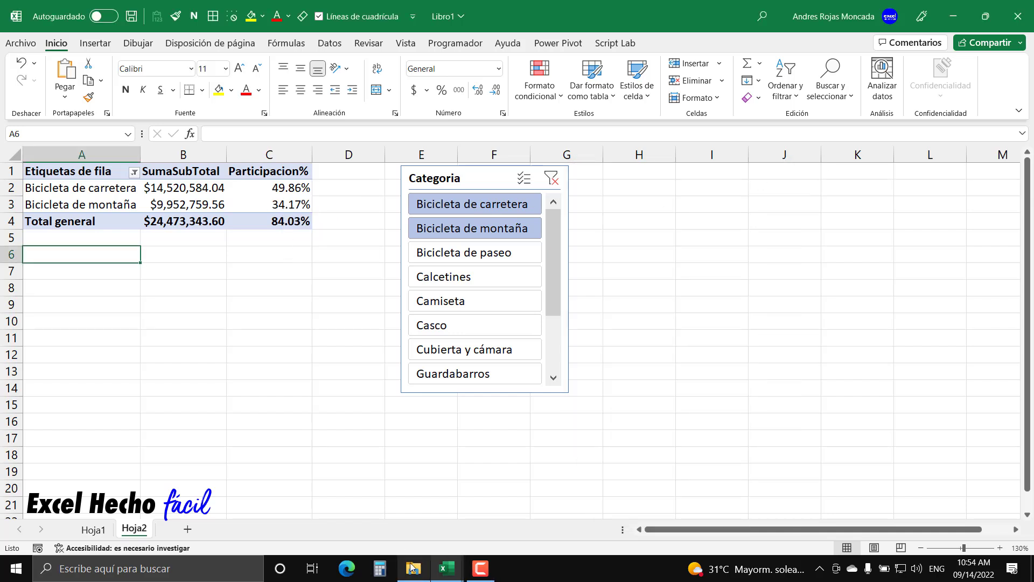
{"action": "left_click", "coordinate": [380, 569]}
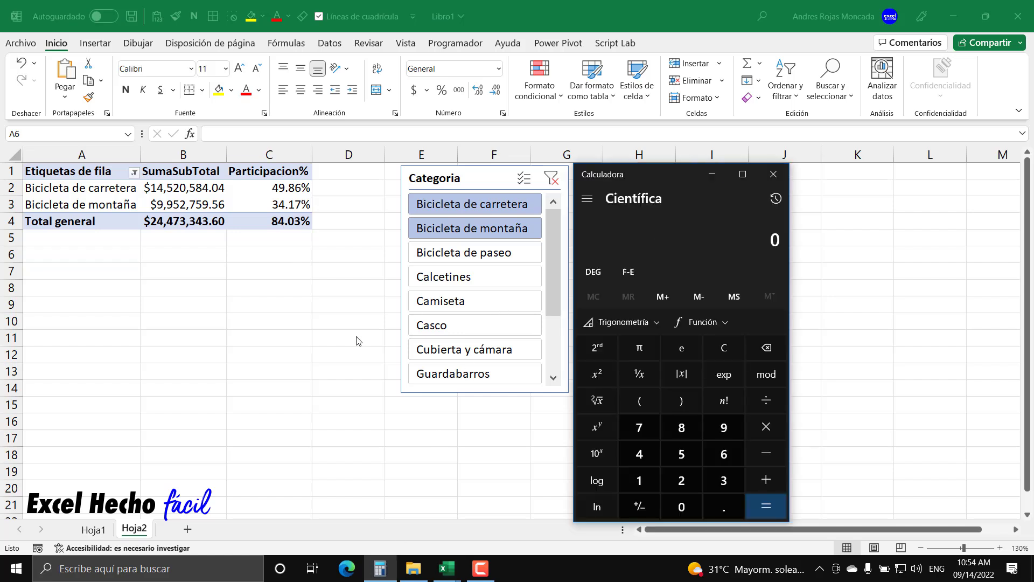
{"action": "key", "text": "9"}
{"action": "type", "text": "952,759.56"}
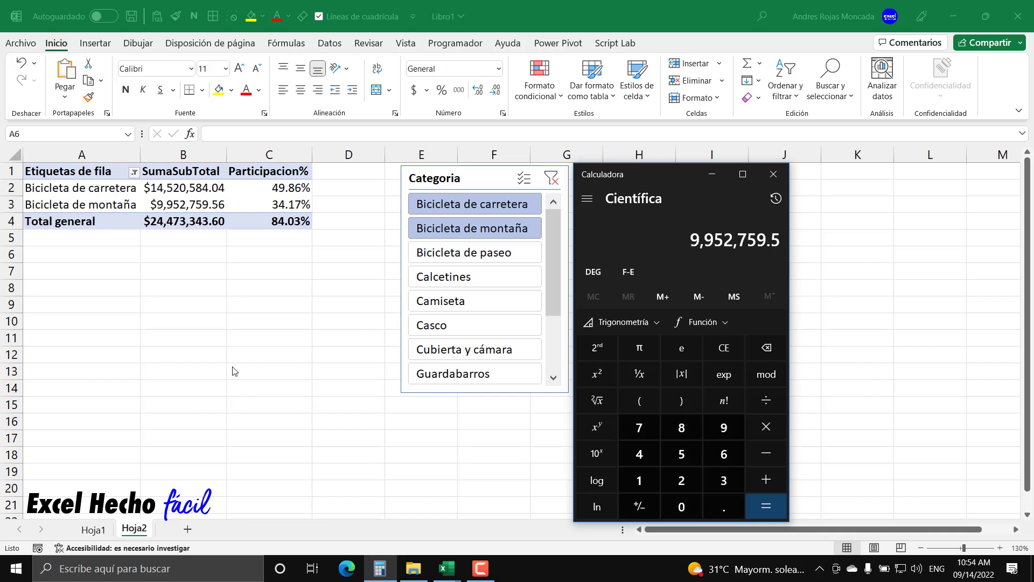
{"action": "key", "text": "slash"}
{"action": "type", "text": "24"}
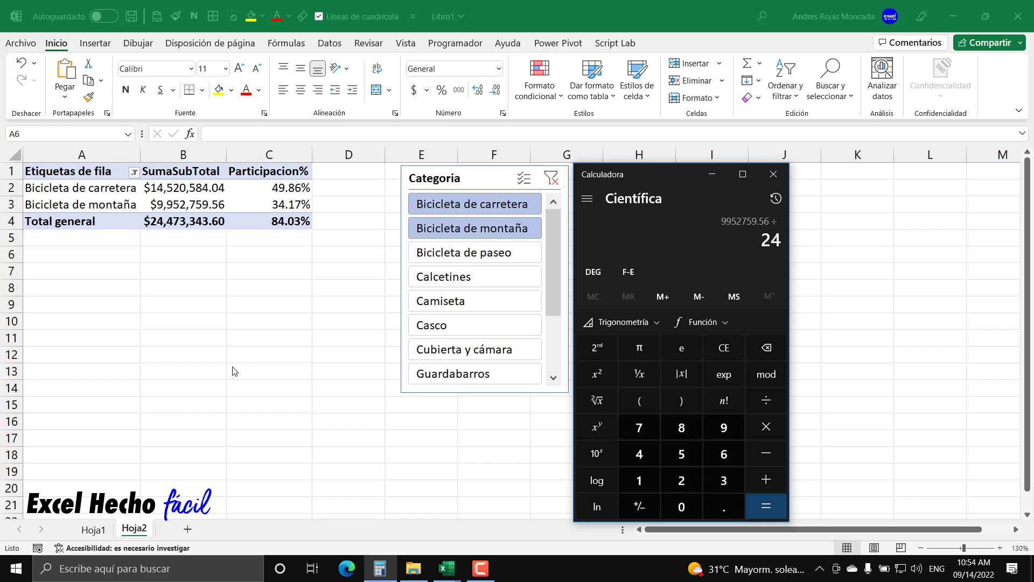
{"action": "type", "text": "473343.60"}
{"action": "key", "text": "Return"}
{"action": "key", "text": "asterisk"}
{"action": "type", "text": "100"}
{"action": "key", "text": "Return"}
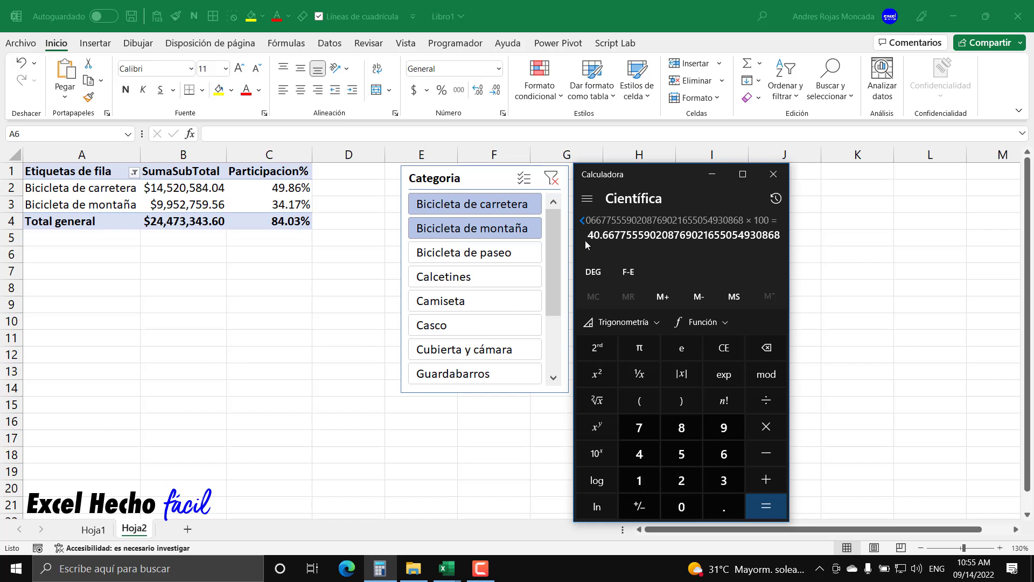
- Subtract 100 from the calculated percentage and close the Calculator
{"action": "key", "text": "minus"}
{"action": "type", "text": "100"}
{"action": "key", "text": "Return"}
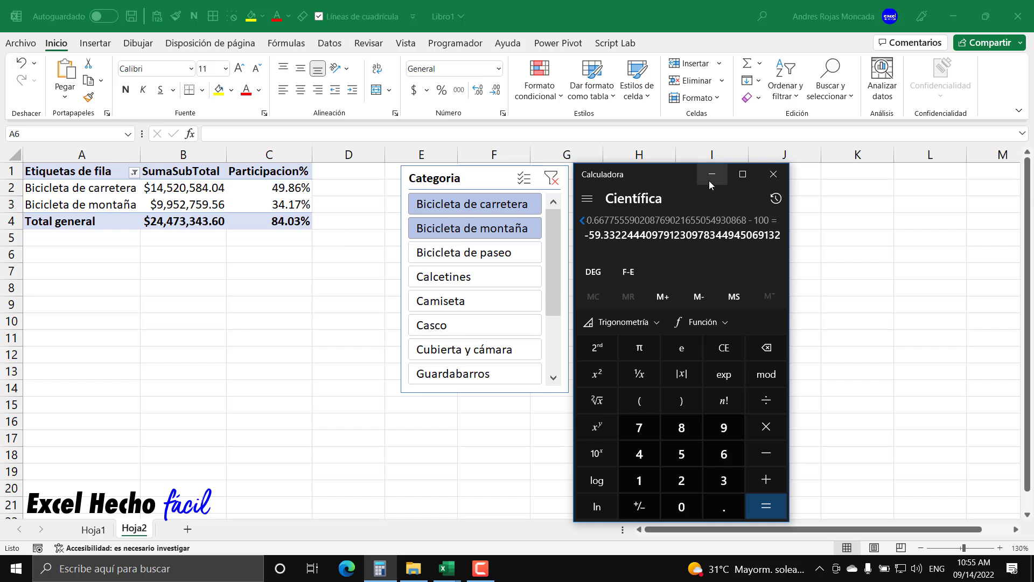
{"action": "left_click", "coordinate": [764, 174]}
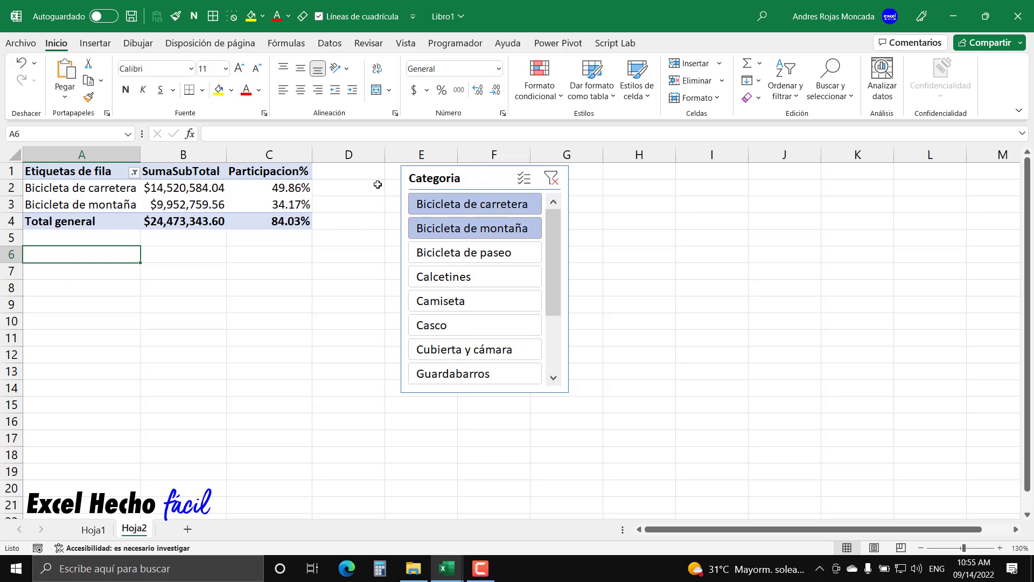
- Clear the Categoria slicer's filter and select cell H1 outside the PivotTable
{"action": "left_click", "coordinate": [552, 184]}
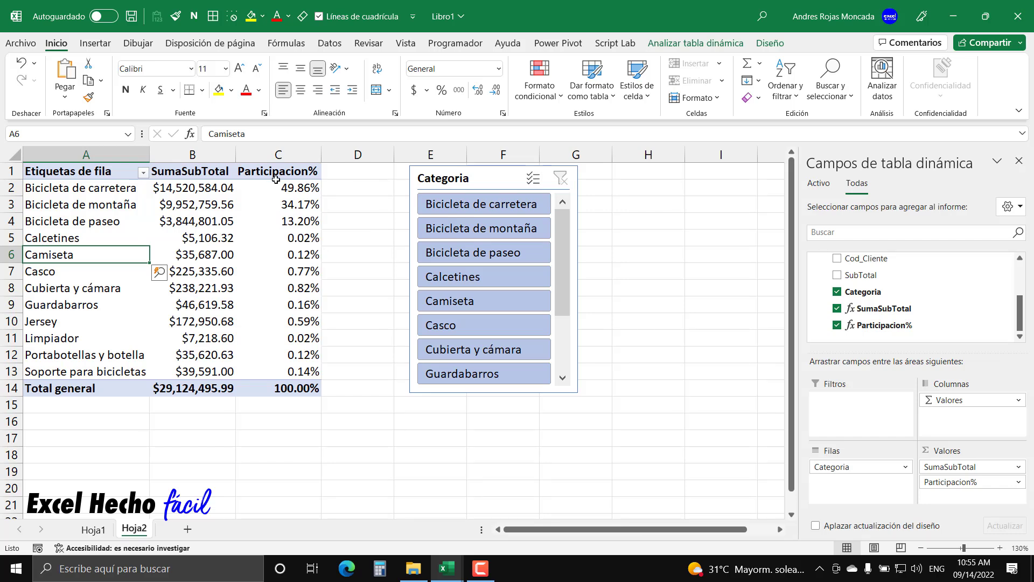
{"action": "left_click", "coordinate": [644, 174]}
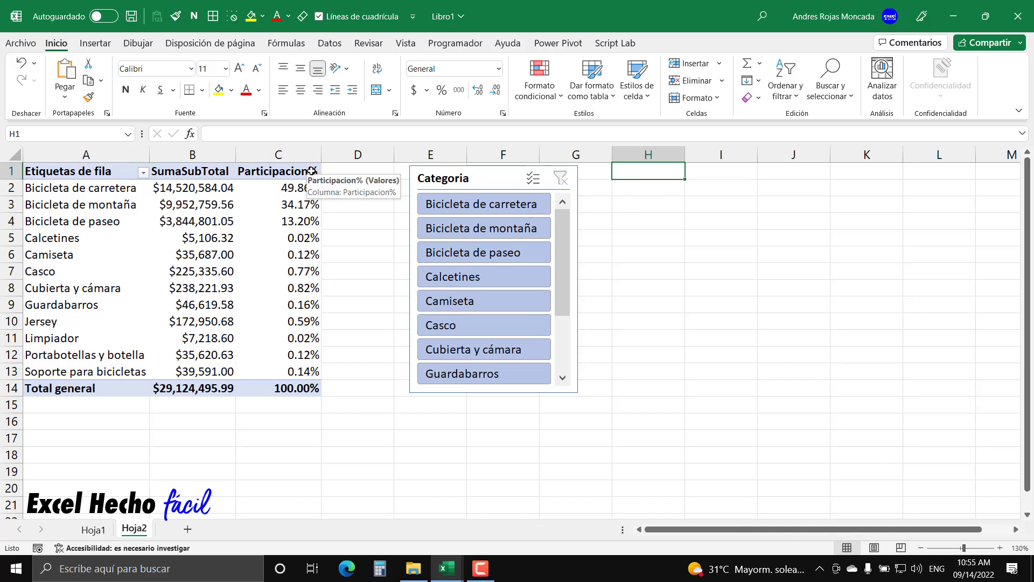
- Rename the Participacion% measure as Participacion%General, keeping its formula, and close the measure manager
{"action": "left_click", "coordinate": [560, 44]}
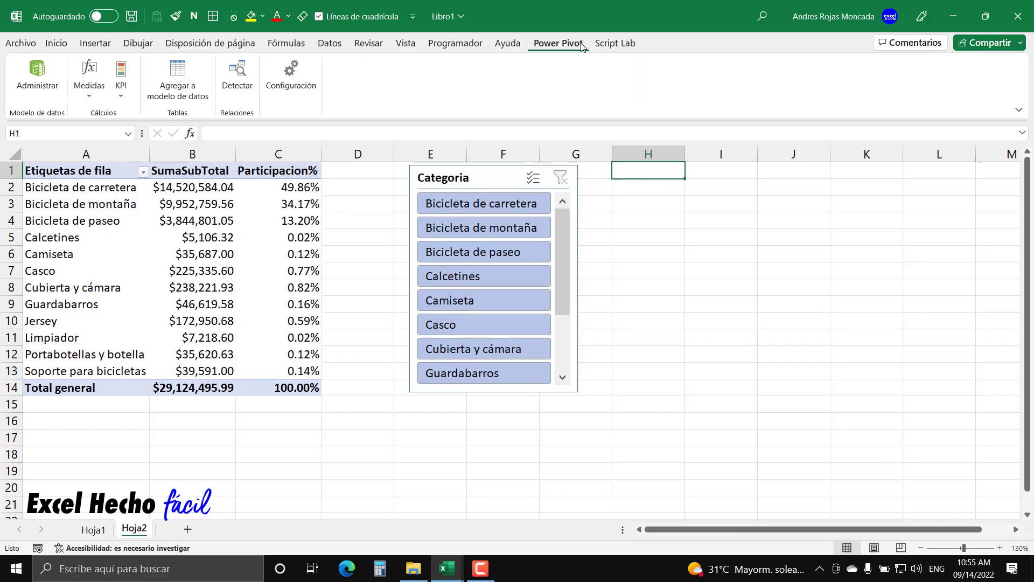
{"action": "left_click", "coordinate": [88, 86]}
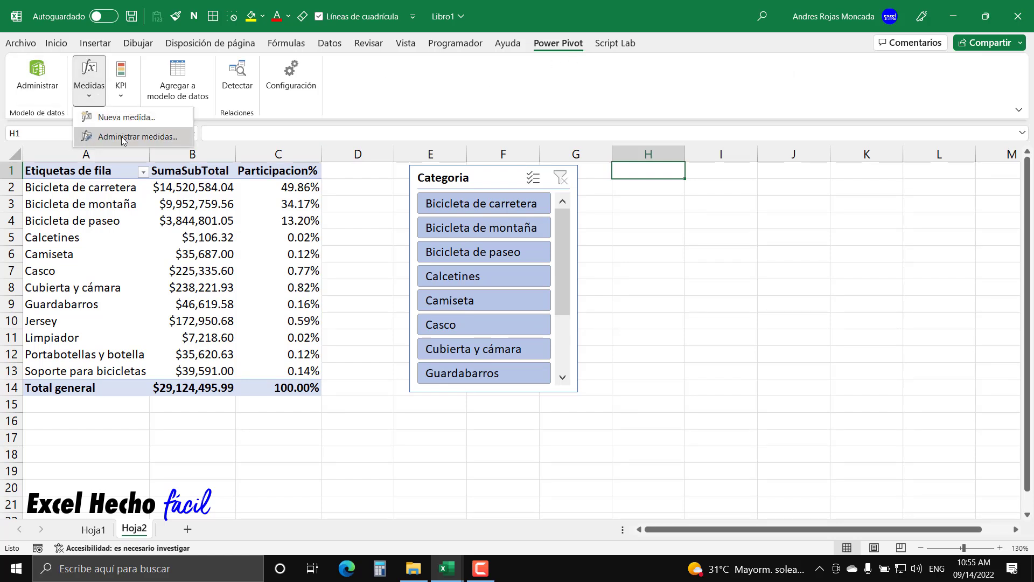
{"action": "left_click", "coordinate": [125, 138]}
{"action": "left_click", "coordinate": [415, 181]}
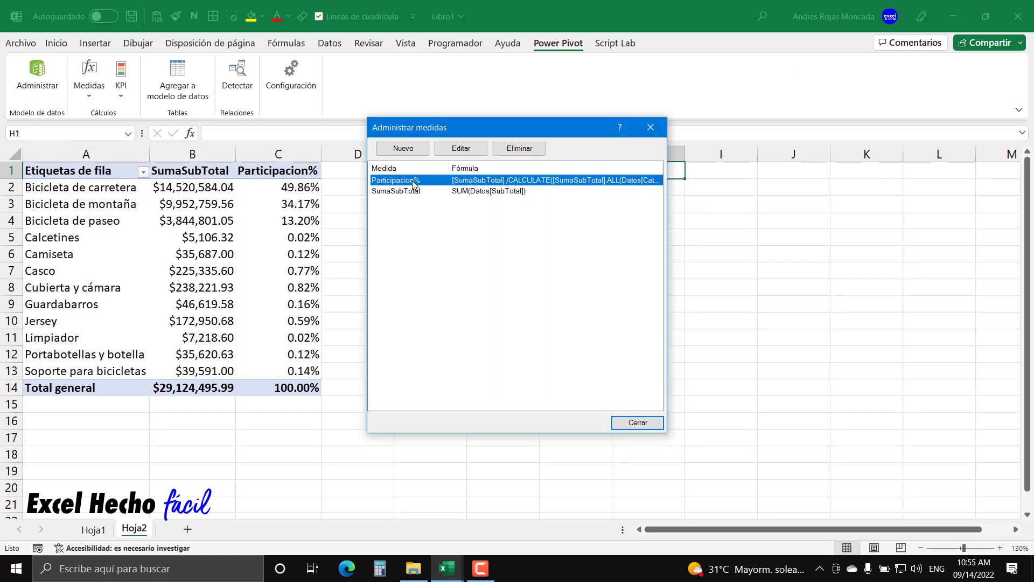
{"action": "left_click", "coordinate": [462, 149]}
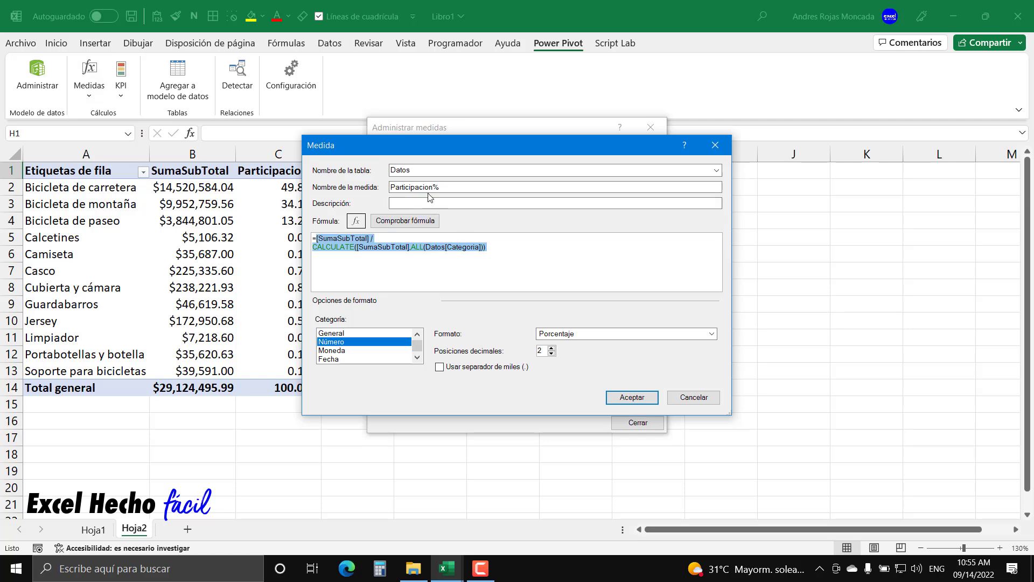
{"action": "left_click", "coordinate": [448, 186]}
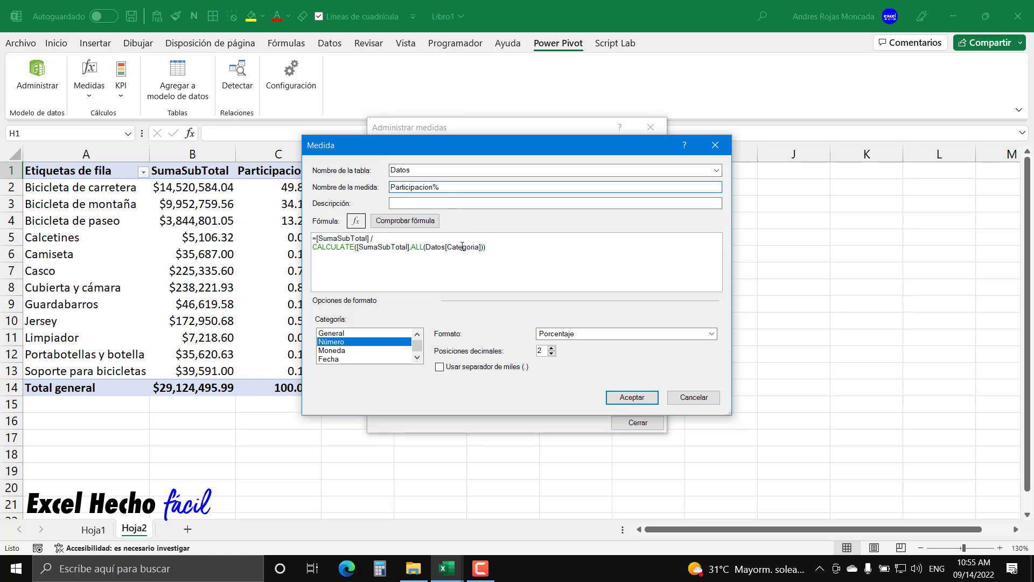
{"action": "type", "text": "Gen"}
{"action": "key", "text": "BackSpace"}
{"action": "key", "text": "BackSpace"}
{"action": "type", "text": "eral"}
{"action": "left_click", "coordinate": [640, 398]}
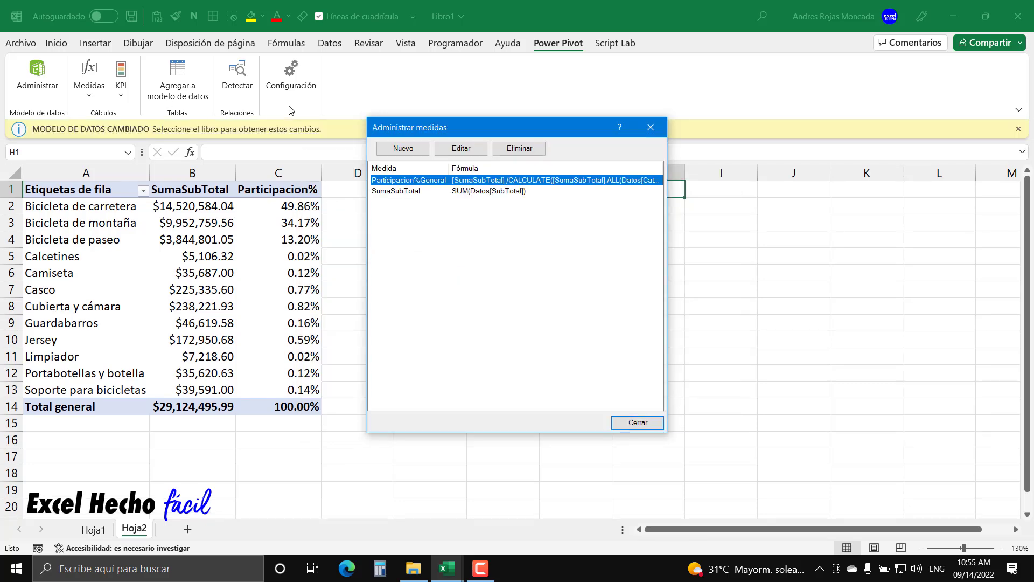
{"action": "left_click", "coordinate": [632, 423]}
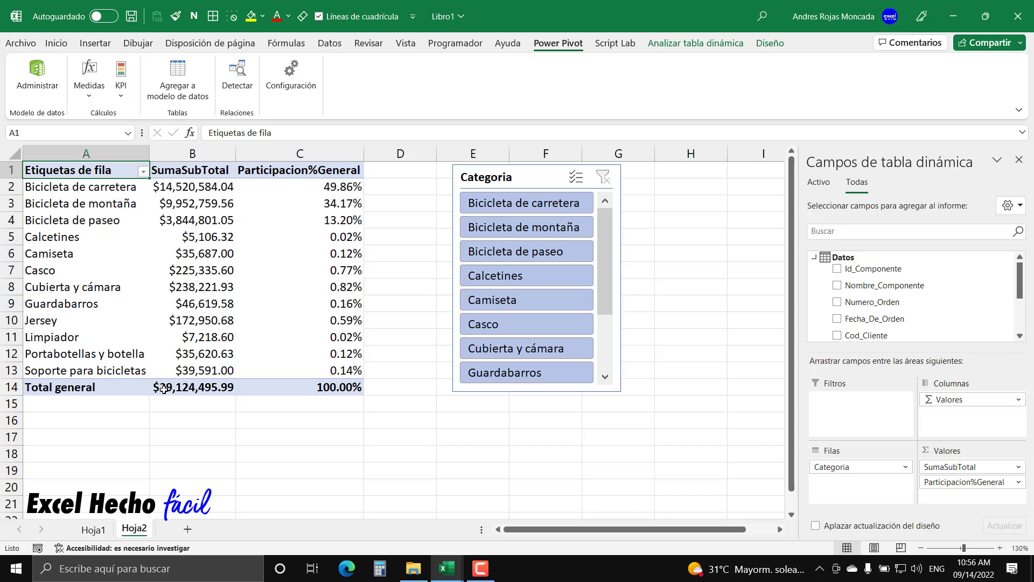
- Filter the slicer to Bicicleta de carretera and Bicicleta de montaña, examine their Participacion%General values, and clear the filter
{"action": "left_click_drag", "start_coordinate": [500, 207], "coordinate": [501, 225]}
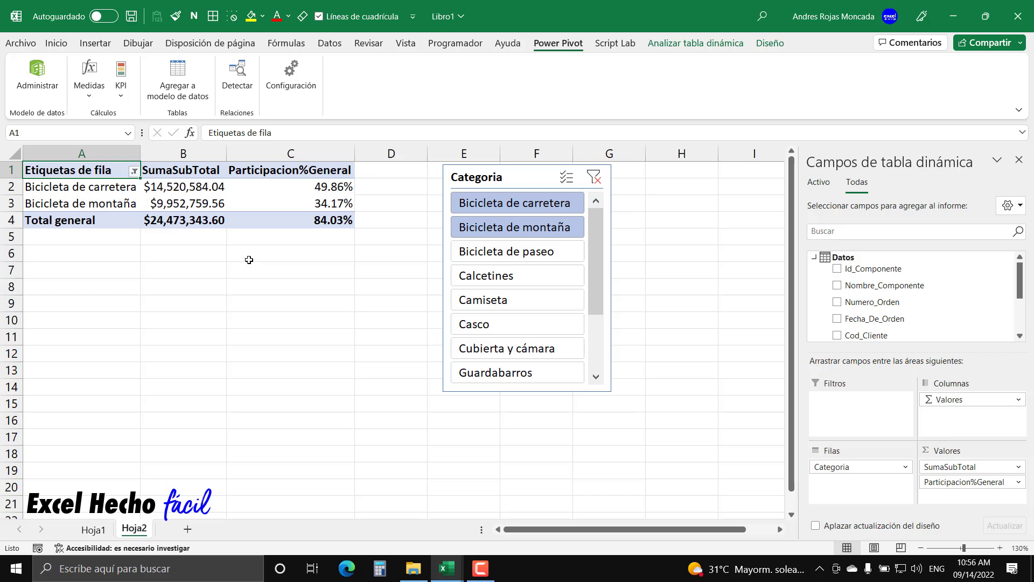
{"action": "mouse_move", "coordinate": [256, 212]}
{"action": "left_click", "coordinate": [595, 179]}
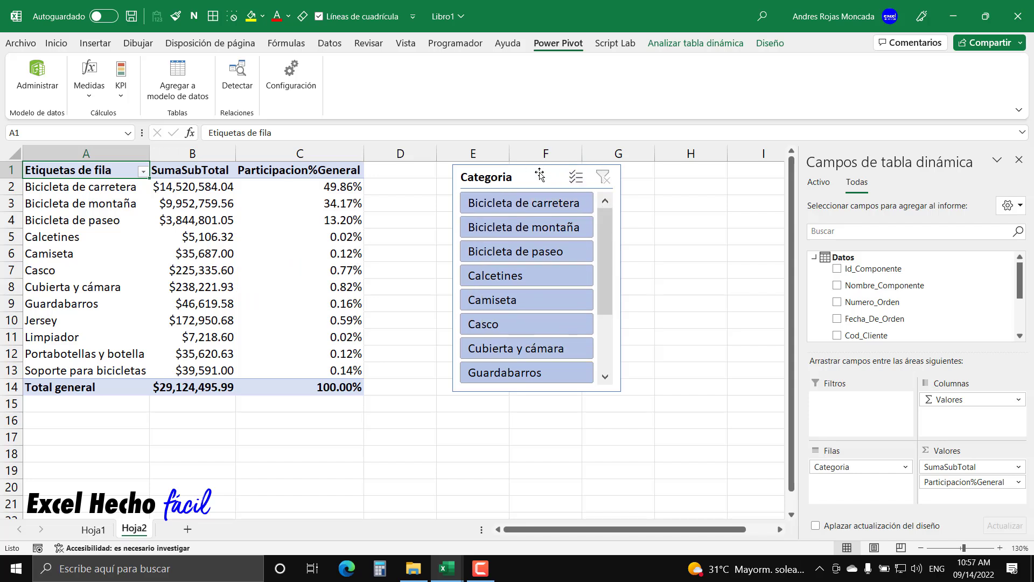
- Start a new measure in the Datos table and name it Participacion%Especifica
{"action": "left_click", "coordinate": [91, 95]}
{"action": "left_click", "coordinate": [104, 120]}
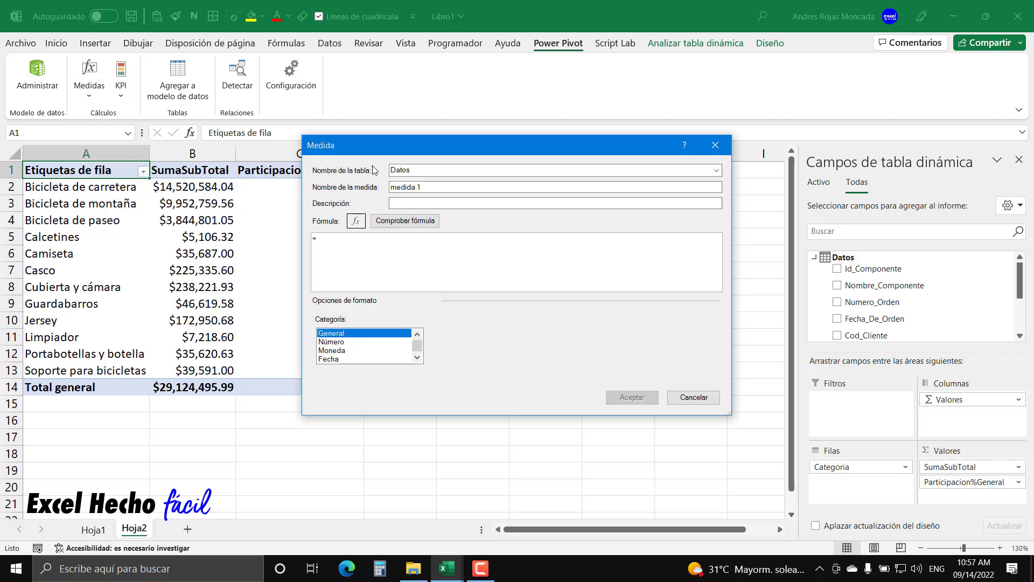
{"action": "left_click_drag", "start_coordinate": [400, 152], "coordinate": [464, 184]}
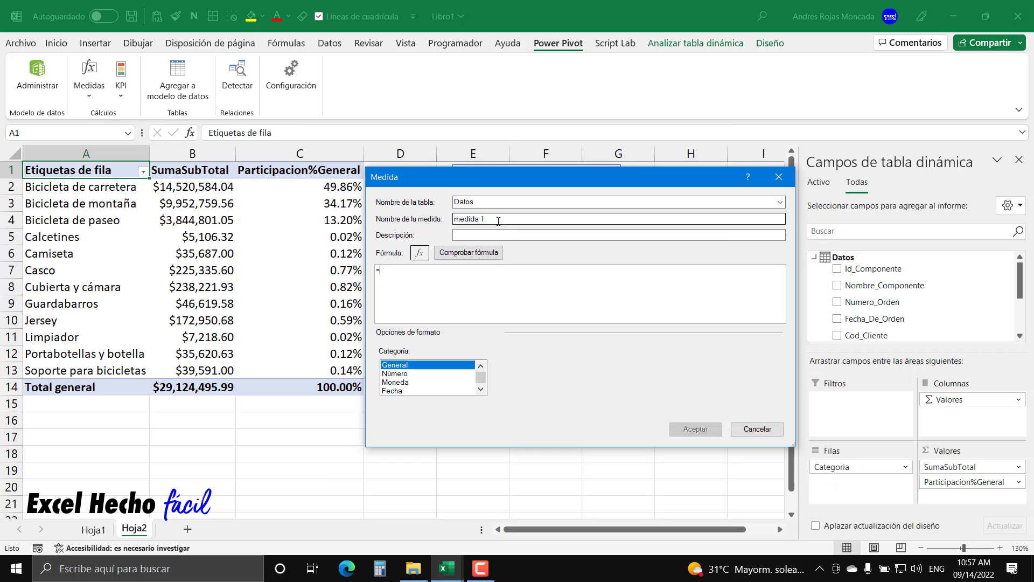
{"action": "left_click_drag", "start_coordinate": [492, 221], "coordinate": [435, 218]}
{"action": "key", "text": "BackSpace"}
{"action": "type", "text": "Participacion"}
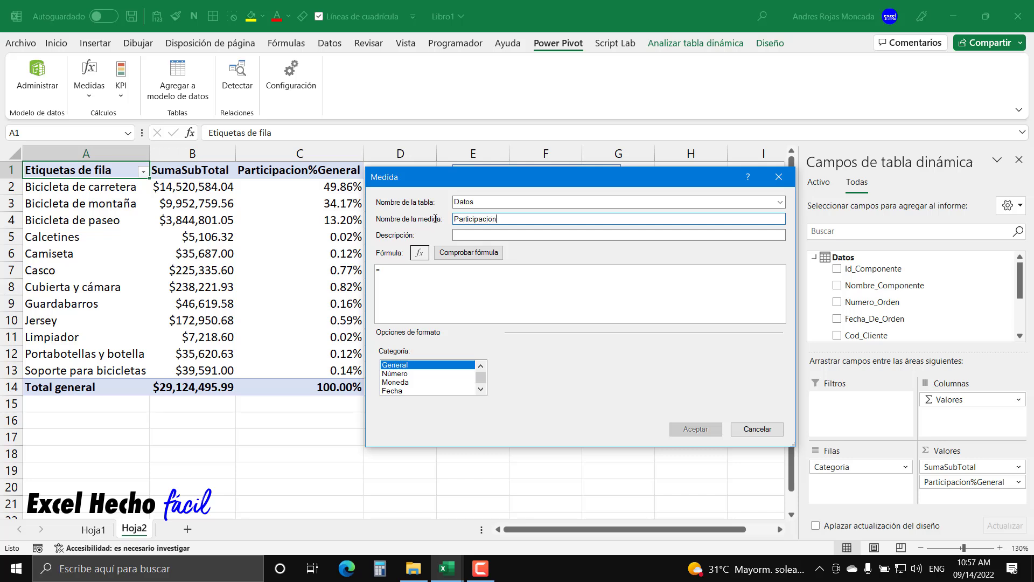
{"action": "type", "text": "%Especifica"}
- Begin the Participacion%Especifica formula with [SumaSubTotal] divided by CALCULATE, using [SumaSubTotal] as CALCULATE's expression
{"action": "left_click", "coordinate": [405, 280]}
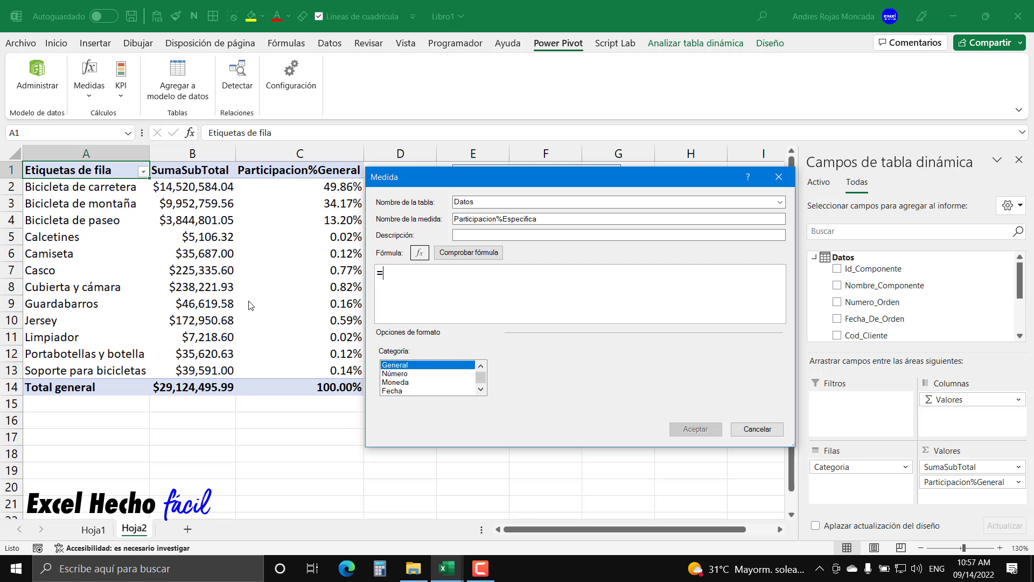
{"action": "type", "text": "sum"}
{"action": "key", "text": "Down"}
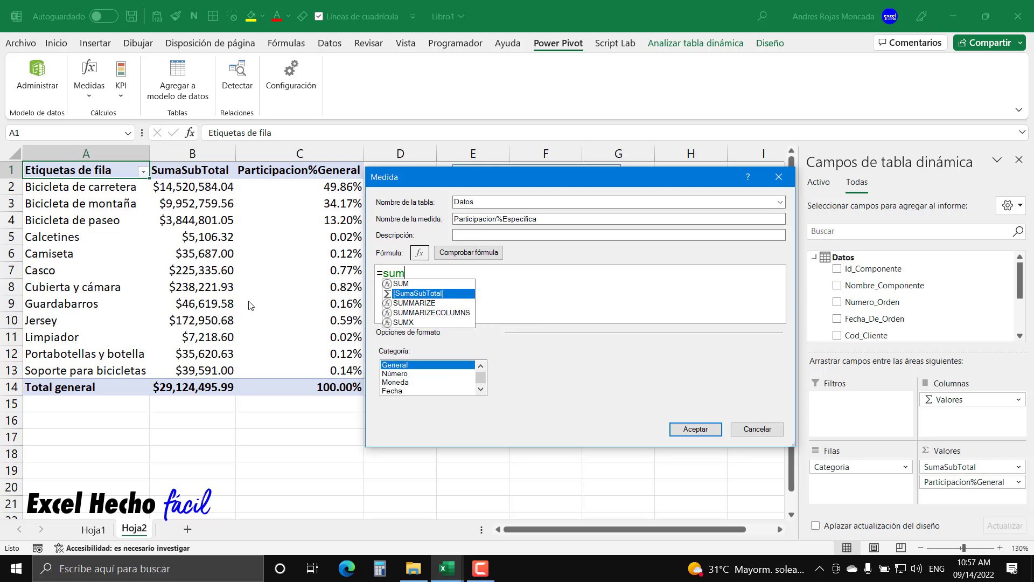
{"action": "key", "text": "Tab"}
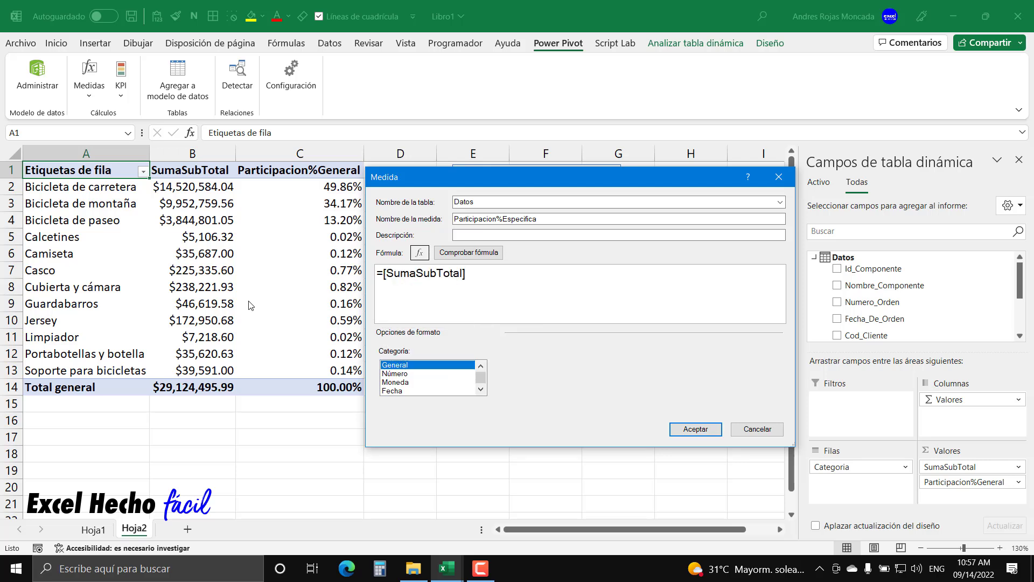
{"action": "type", "text": "/"}
{"action": "key", "text": "Return"}
{"action": "type", "text": "cal"}
{"action": "key", "text": "Tab"}
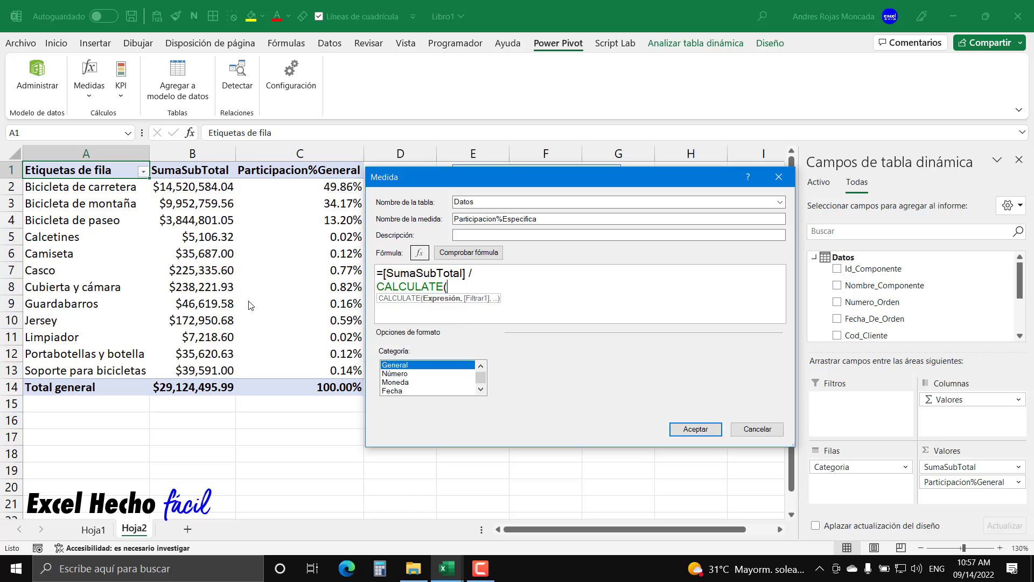
{"action": "type", "text": "sum"}
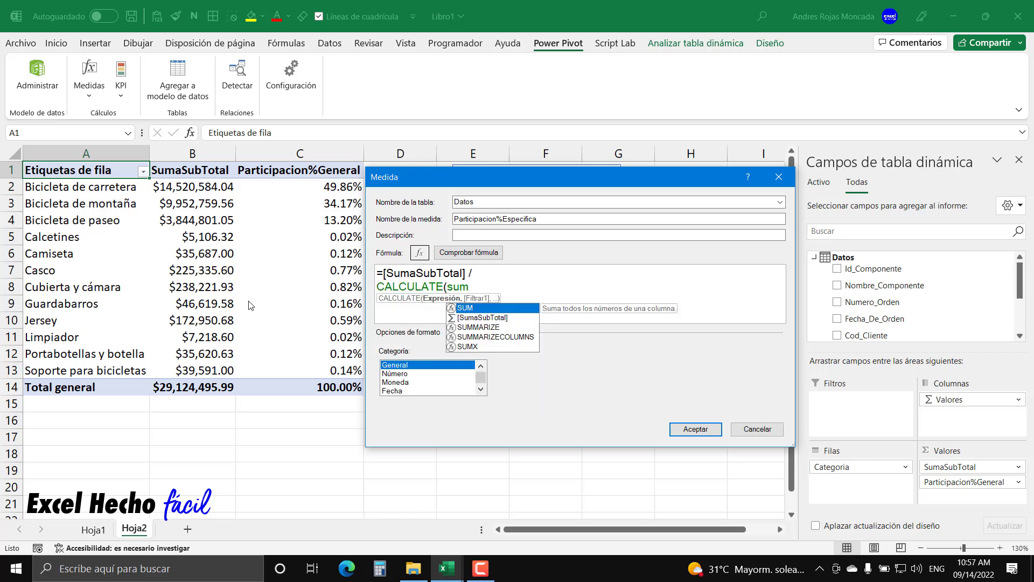
{"action": "key", "text": "Down"}
{"action": "key", "text": "Tab"}
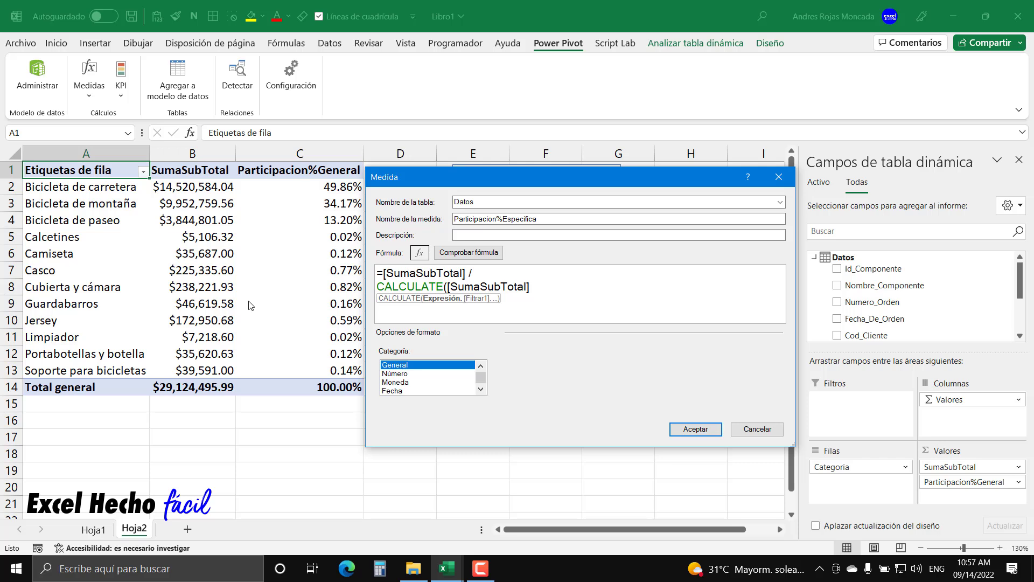
- Add ALLSELECTED(Datos[Categoria]) as the filter argument of CALCULATE in the measure's formula
{"action": "type", "text": ","}
{"action": "key", "text": "BackSpace"}
{"action": "type", "text": ","}
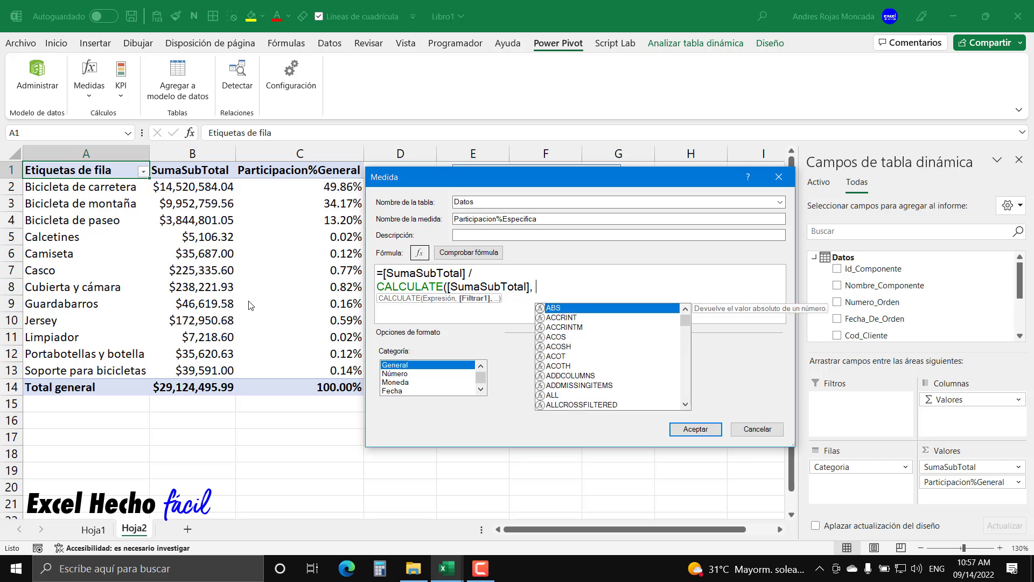
{"action": "key", "text": "BackSpace"}
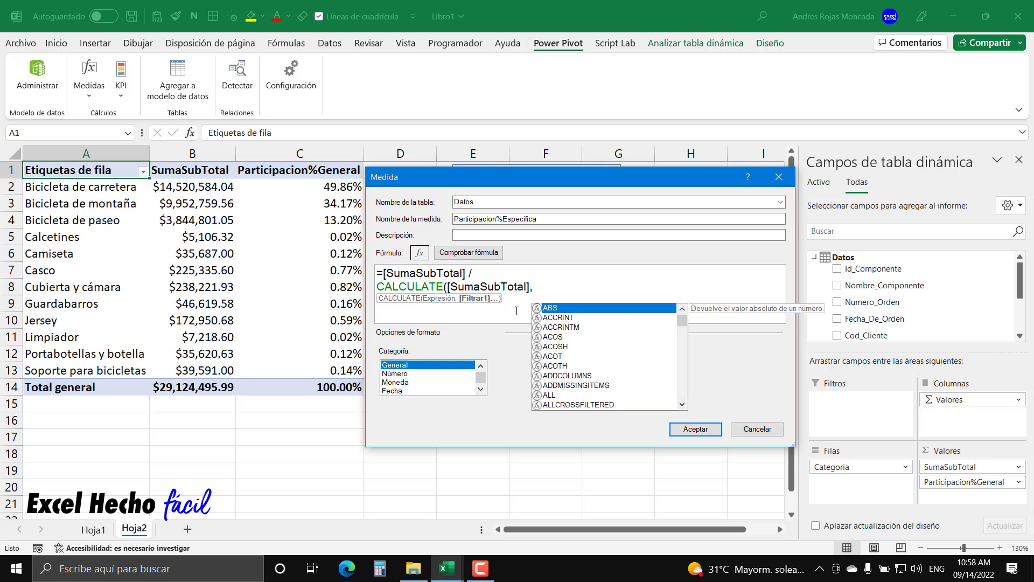
{"action": "type", "text": "ALLSELECTED("}
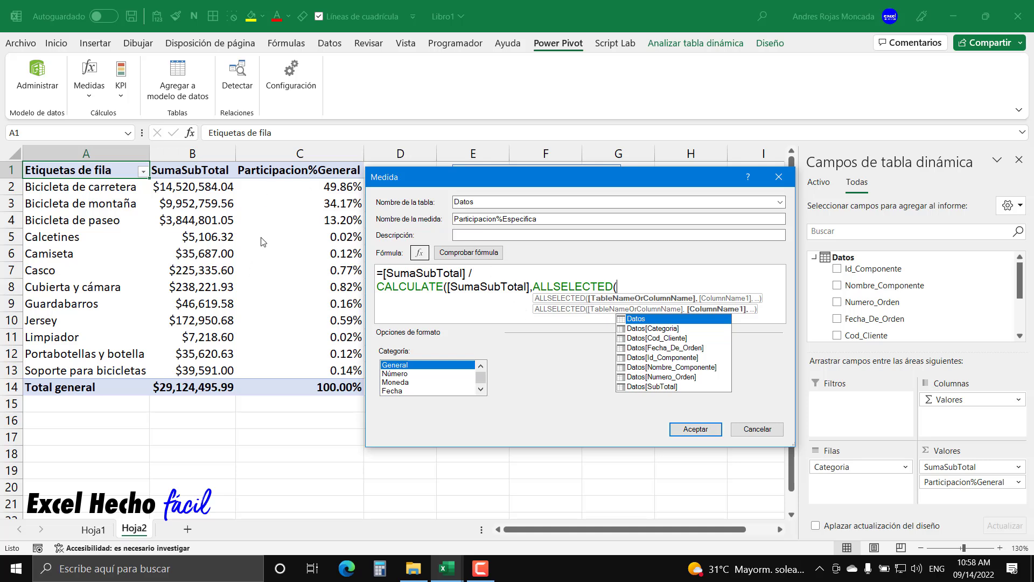
{"action": "key", "text": "BackSpace"}
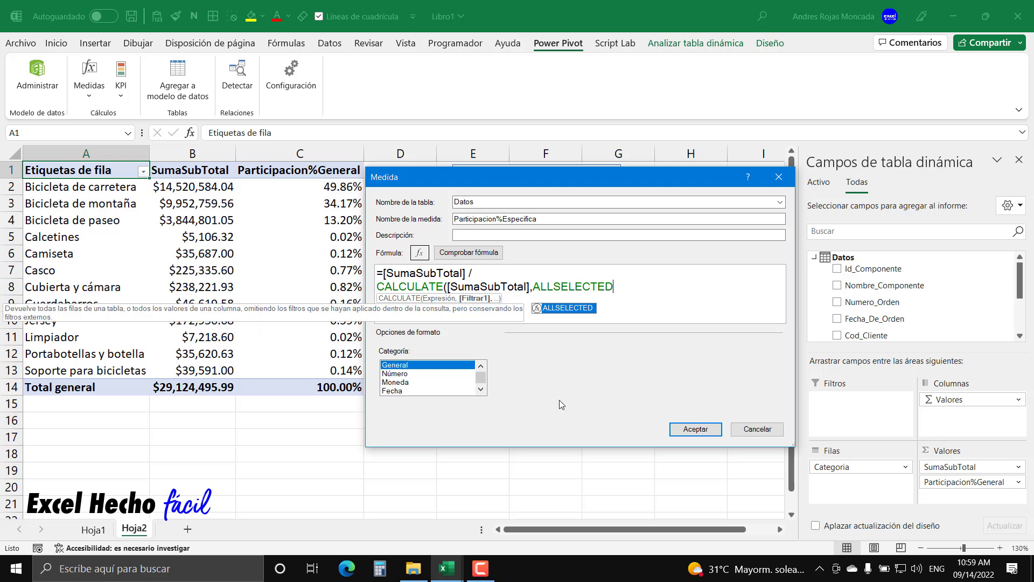
{"action": "type", "text": "("}
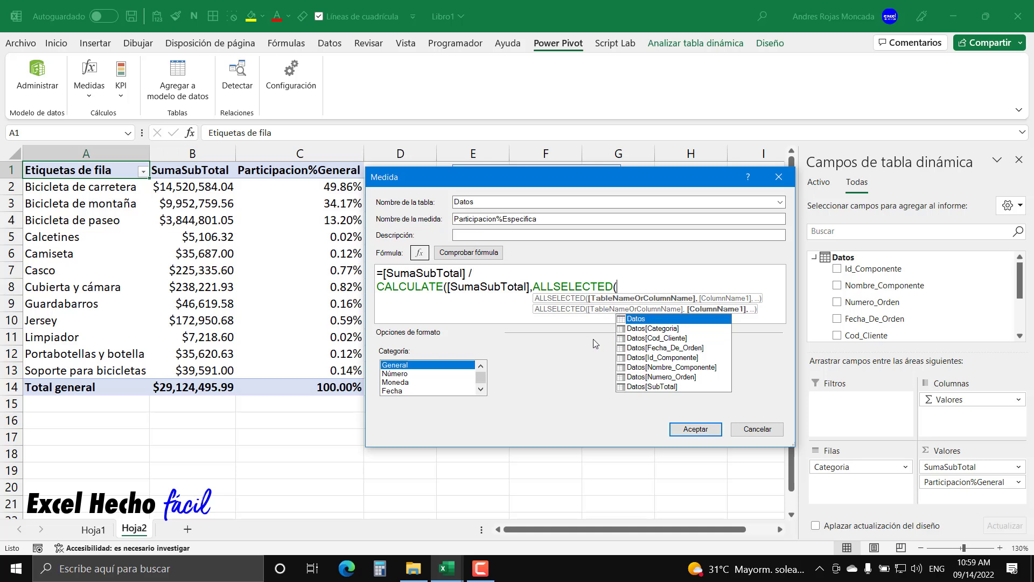
{"action": "type", "text": "datos["}
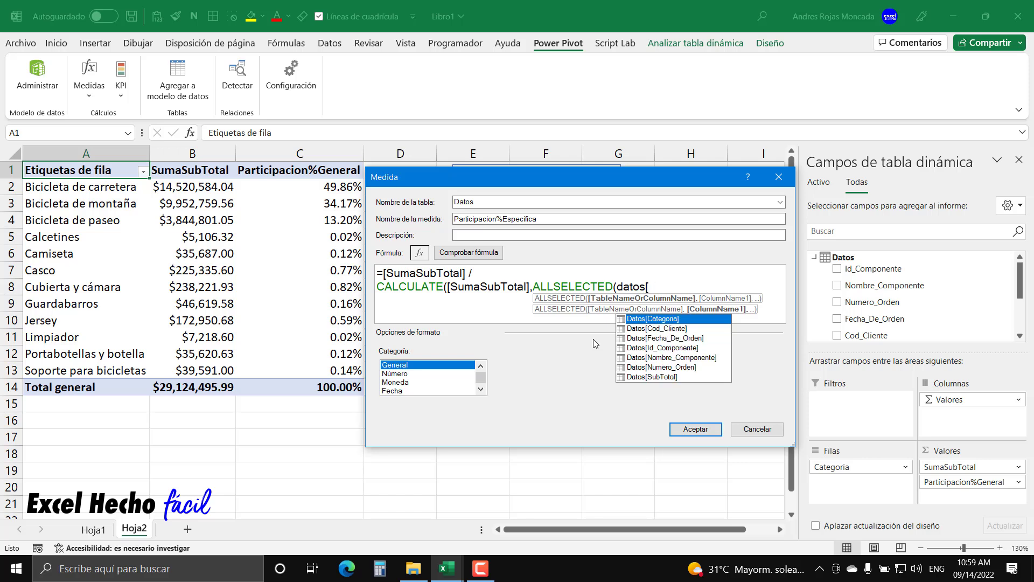
{"action": "double_click", "coordinate": [666, 319]}
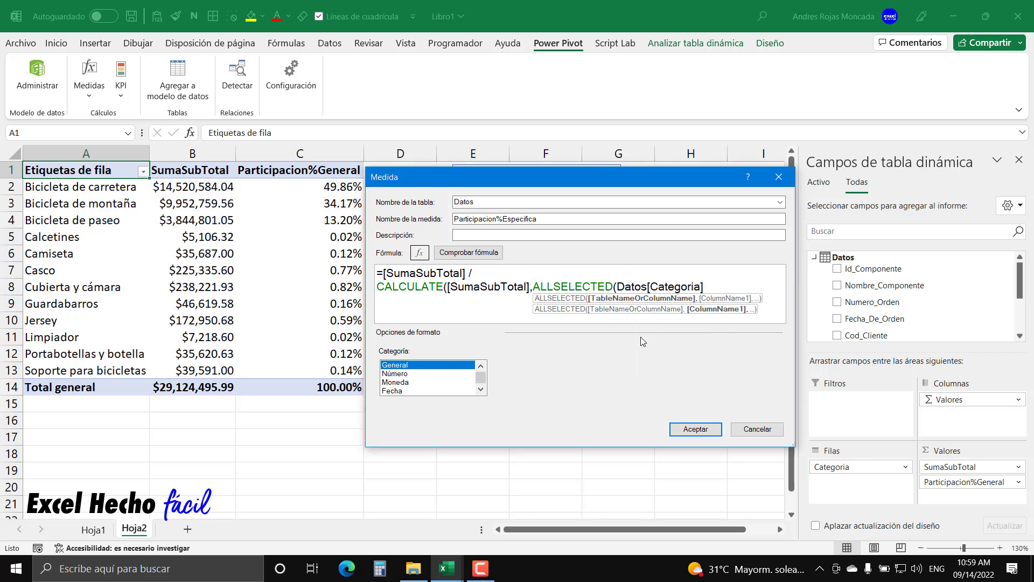
{"action": "type", "text": ")"}
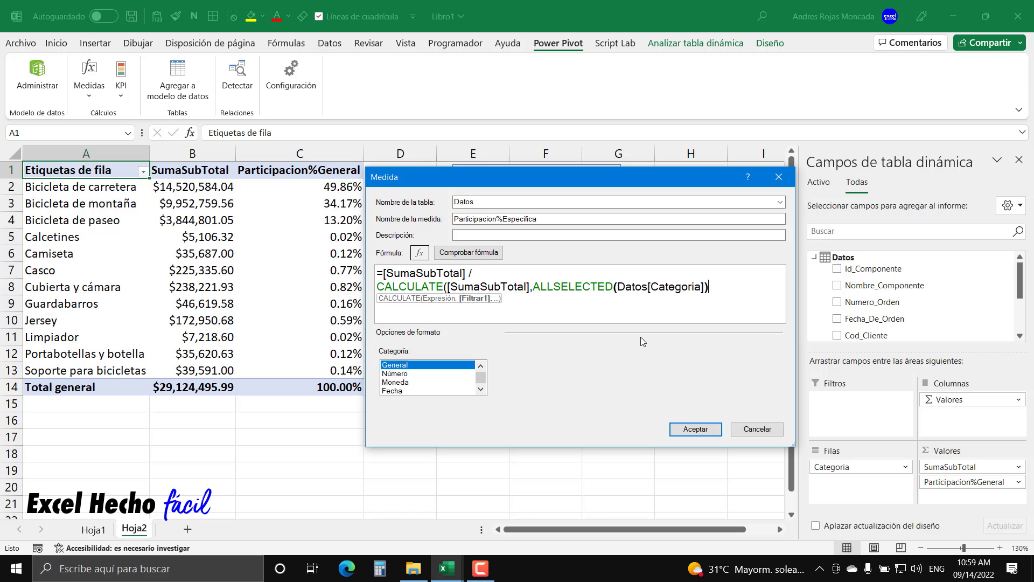
- Complete and check the Participacion%Especifica formula, format it as a number in Porcentaje with 2 decimals, and save the measure
{"action": "type", "text": ")"}
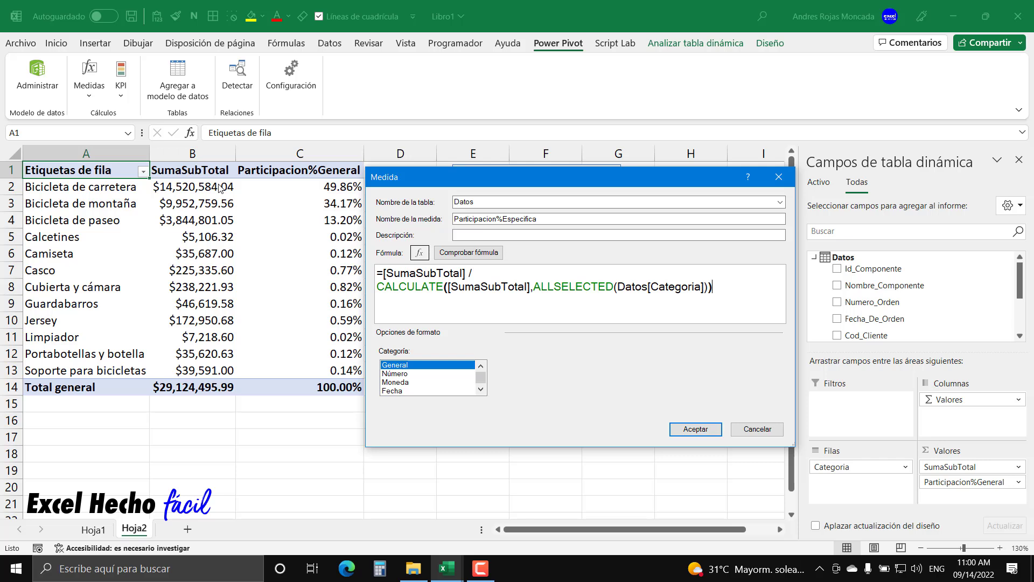
{"action": "left_click", "coordinate": [468, 252]}
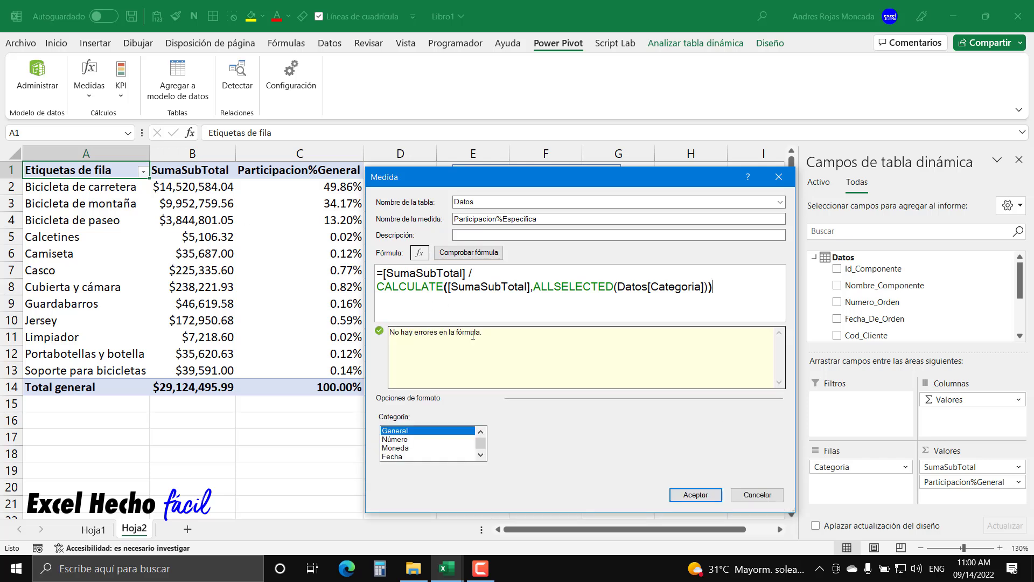
{"action": "left_click", "coordinate": [401, 439]}
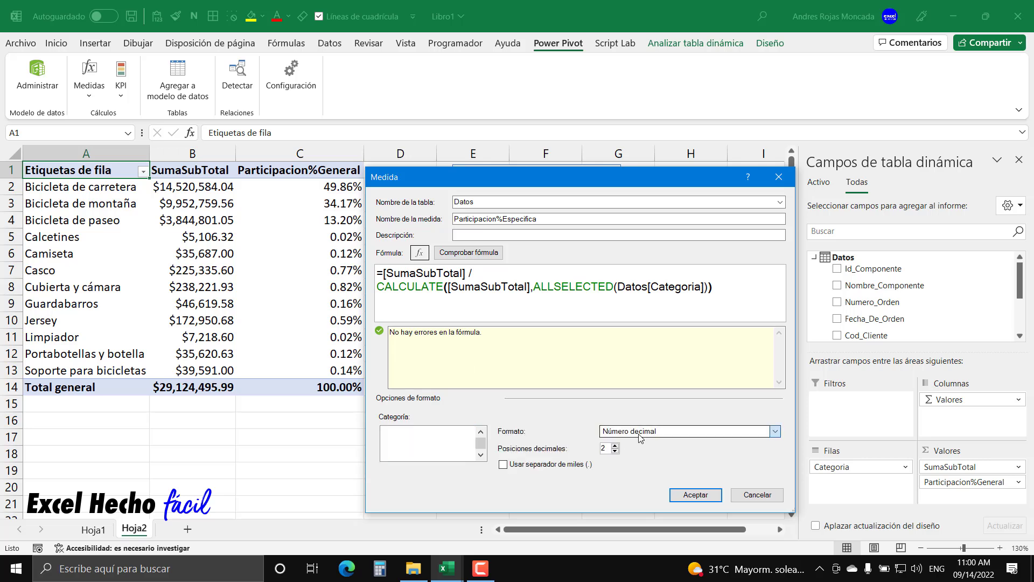
{"action": "left_click", "coordinate": [640, 438]}
{"action": "left_click", "coordinate": [637, 462]}
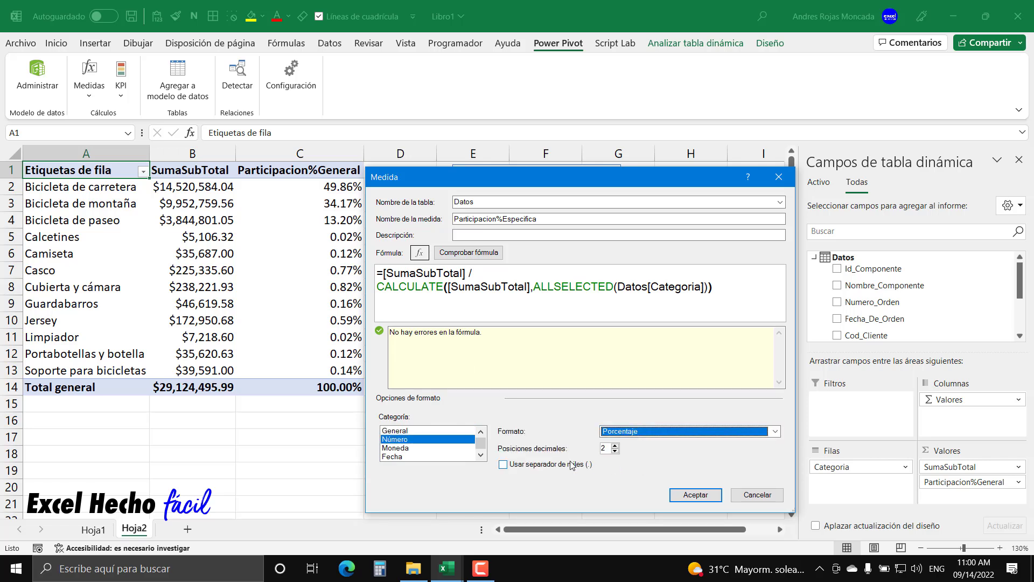
{"action": "left_click", "coordinate": [682, 496]}
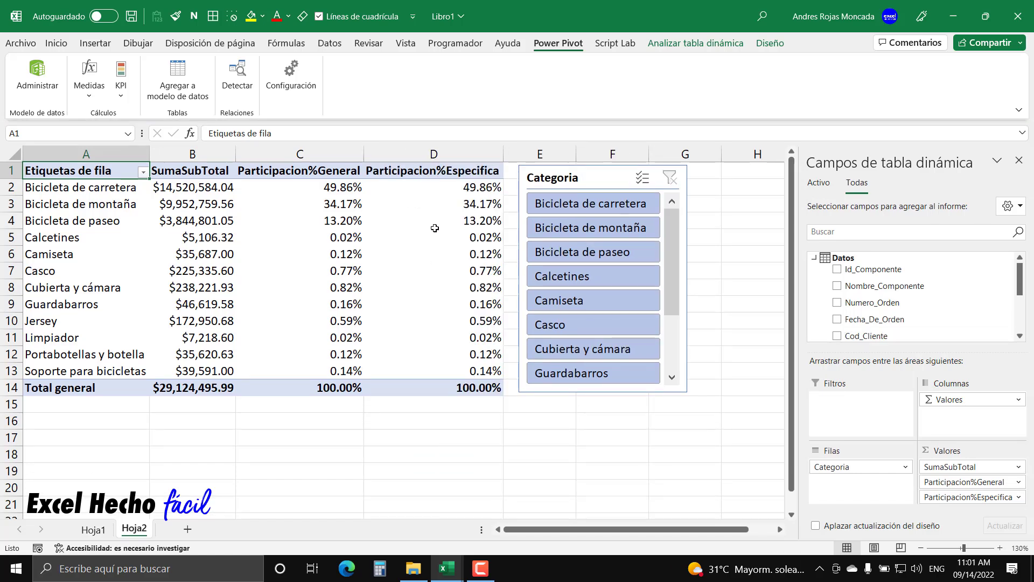
- Filter the Categoria slicer to Bicicleta de carretera and Bicicleta de montaña and compare the two participation columns
{"action": "mouse_move", "coordinate": [435, 239]}
{"action": "mouse_move", "coordinate": [396, 310]}
{"action": "left_click_drag", "start_coordinate": [675, 232], "coordinate": [651, 189]}
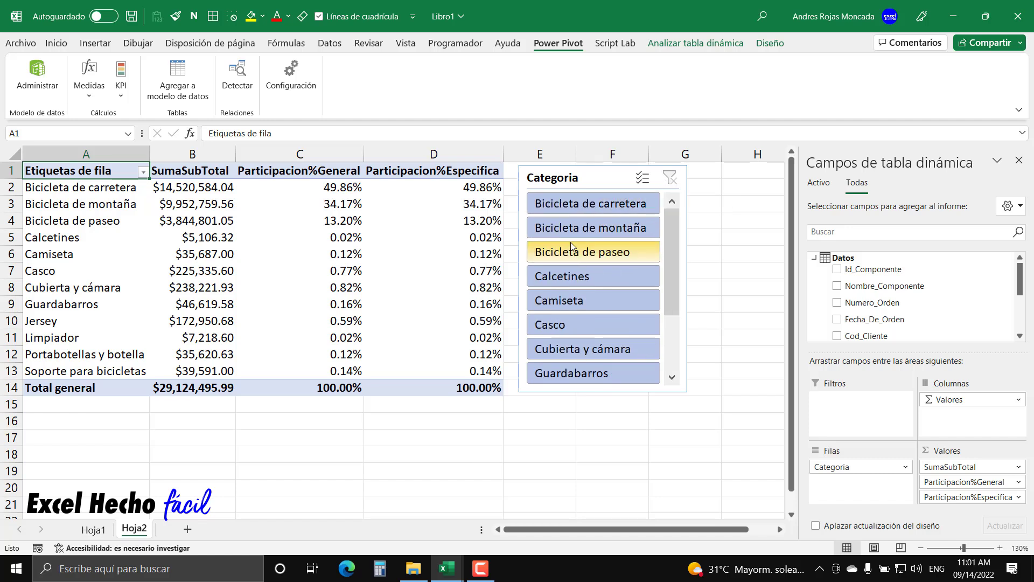
{"action": "left_click_drag", "start_coordinate": [562, 208], "coordinate": [562, 225]}
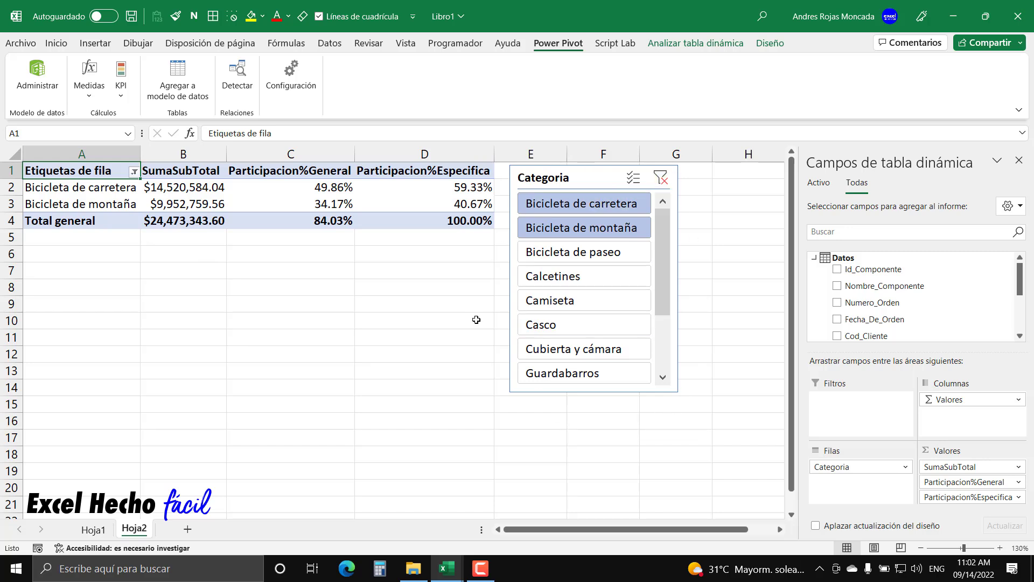
- Open the list of measures and move its window clear of the PivotTable and slicer
{"action": "left_click", "coordinate": [88, 89]}
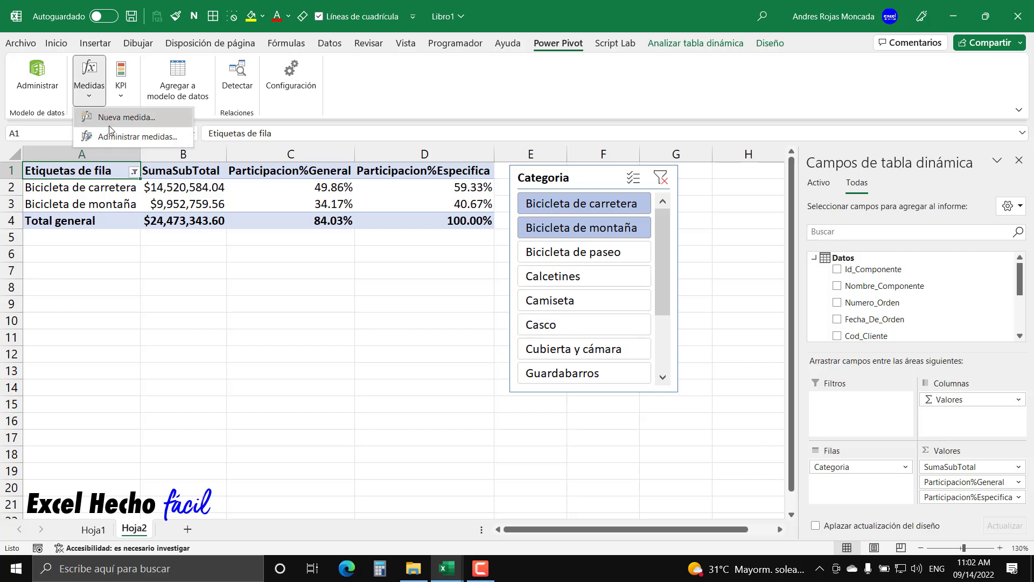
{"action": "left_click", "coordinate": [132, 134]}
{"action": "left_click", "coordinate": [431, 181]}
{"action": "left_click", "coordinate": [460, 154]}
{"action": "left_click_drag", "start_coordinate": [517, 142], "coordinate": [315, 252]}
{"action": "key", "text": "Escape"}
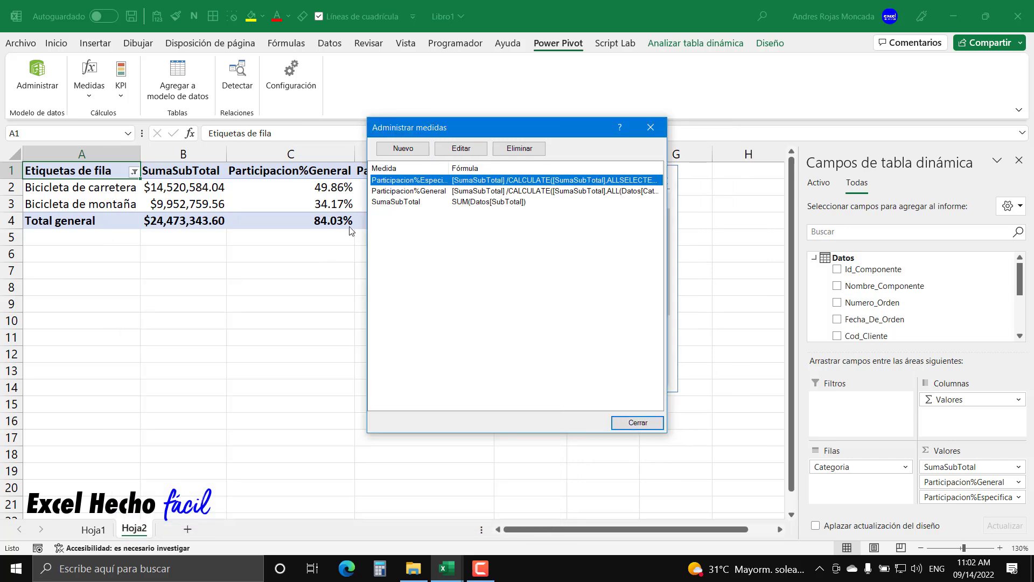
{"action": "left_click_drag", "start_coordinate": [504, 134], "coordinate": [826, 184]}
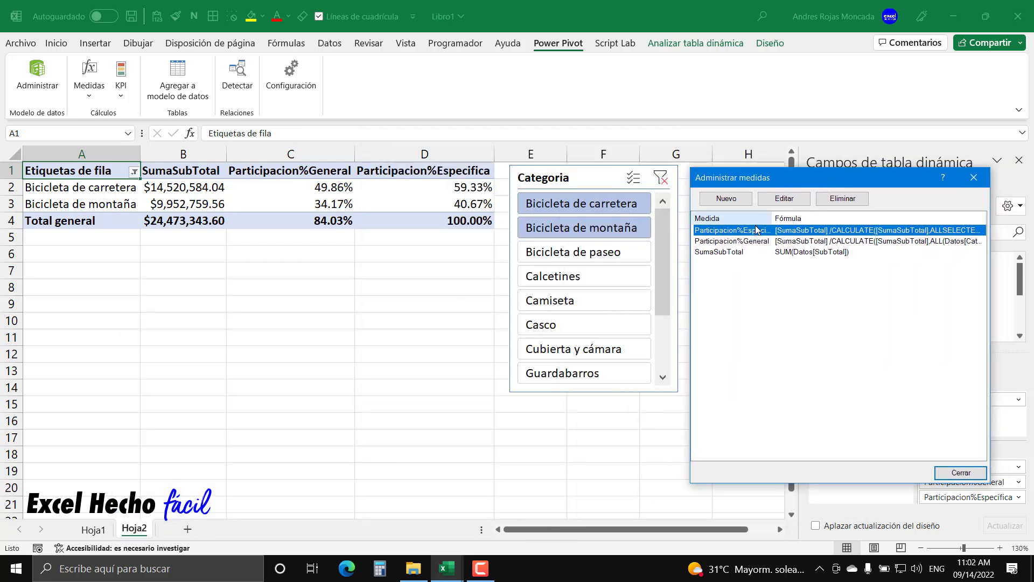
- Review the Participacion%Especifica formula at an enlarged text size beneath the PivotTable, and close the measure windows without changing anything
{"action": "left_click", "coordinate": [785, 199]}
{"action": "left_click_drag", "start_coordinate": [586, 157], "coordinate": [341, 242]}
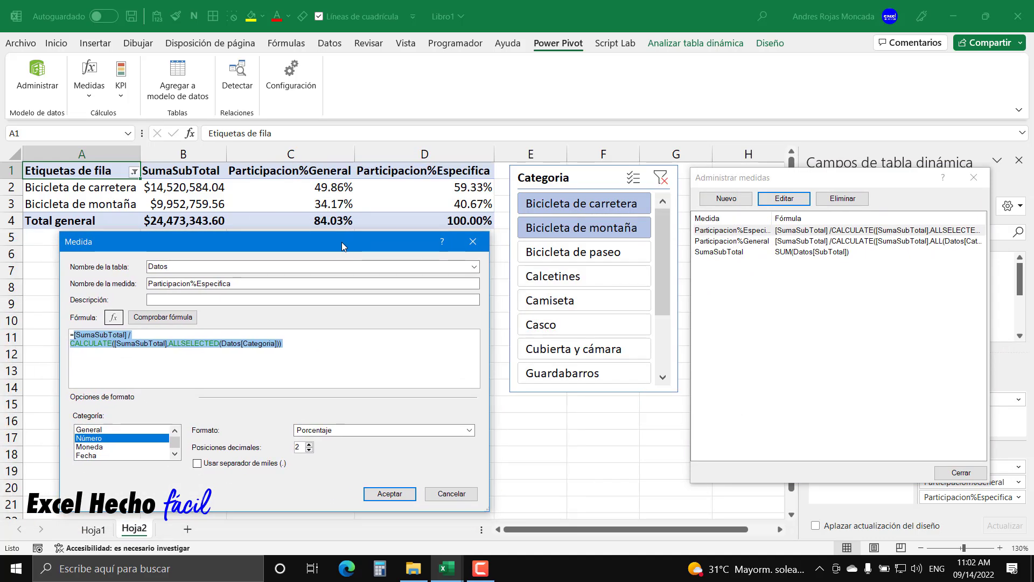
{"action": "left_click", "coordinate": [287, 345]}
{"action": "scroll", "coordinate": [287, 346], "scroll_direction": "up", "scroll_amount": 4}
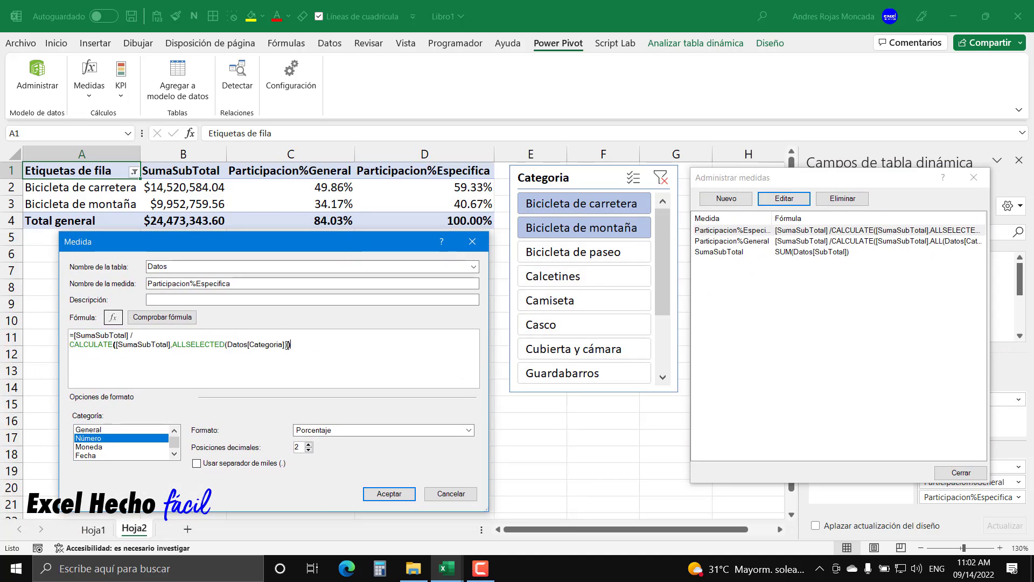
{"action": "scroll", "coordinate": [287, 345], "scroll_direction": "up", "scroll_amount": 2}
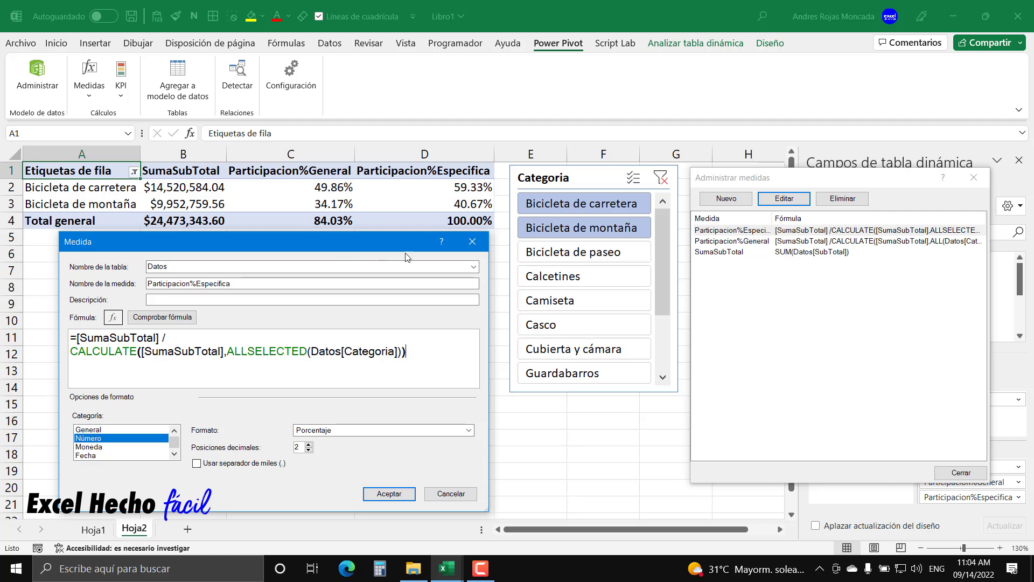
{"action": "left_click", "coordinate": [472, 243]}
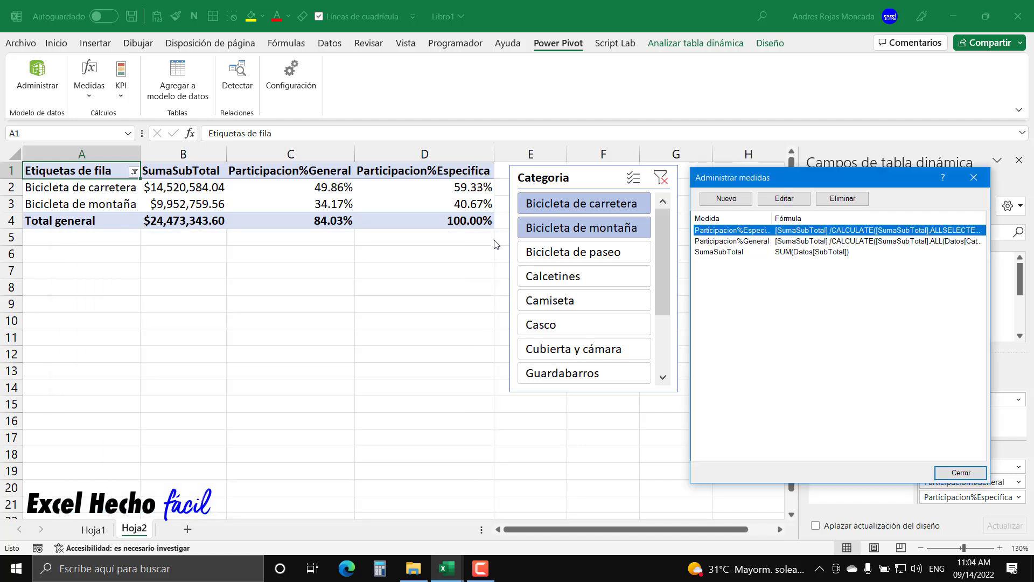
{"action": "left_click", "coordinate": [974, 177]}
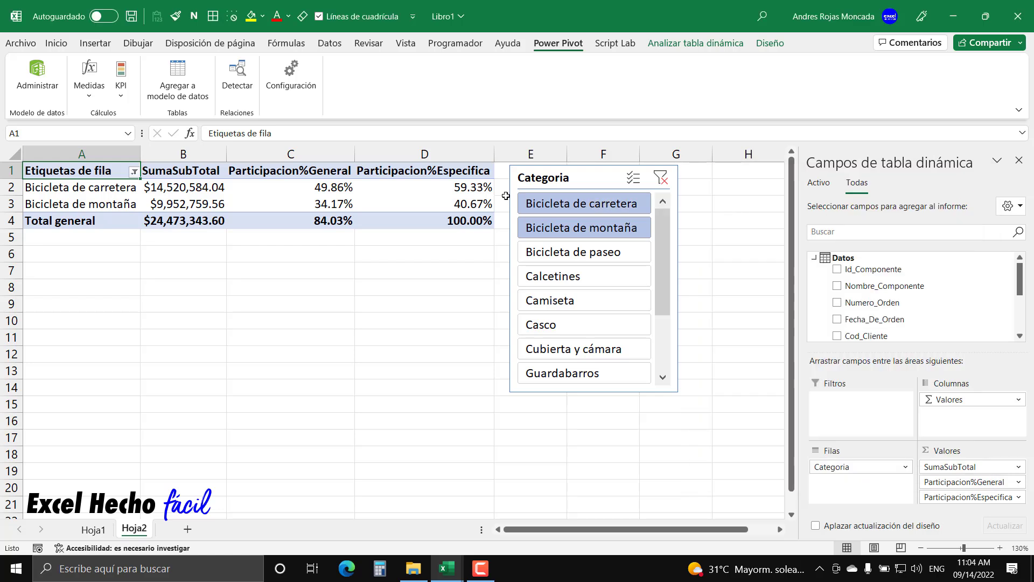
- Vary the slicer between two and three bicycle categories, ending with Bicicleta de carretera, Bicicleta de montaña and Bicicleta de paseo
{"action": "left_click_drag", "start_coordinate": [561, 210], "coordinate": [560, 258]}
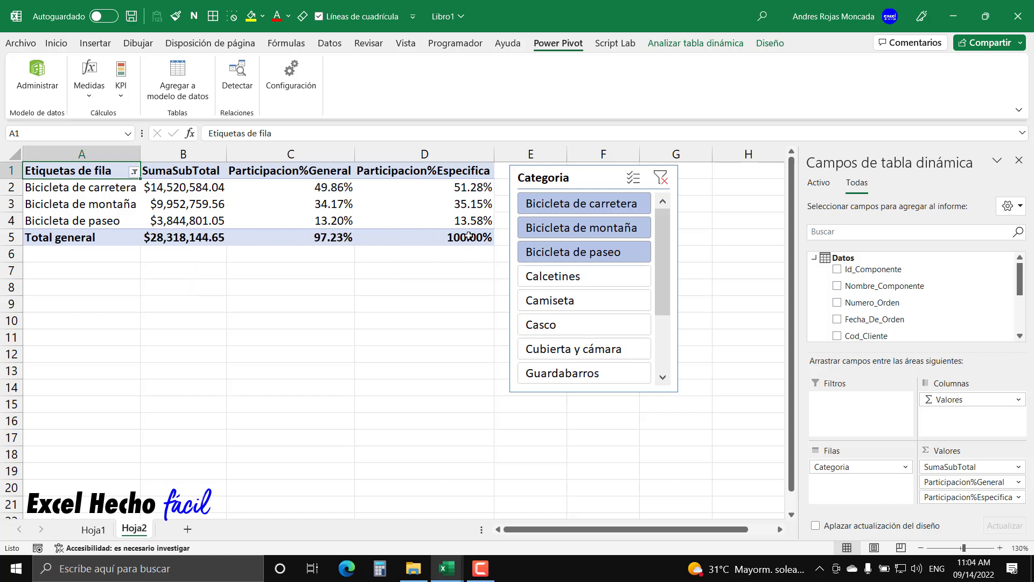
{"action": "left_click_drag", "start_coordinate": [579, 204], "coordinate": [577, 232]}
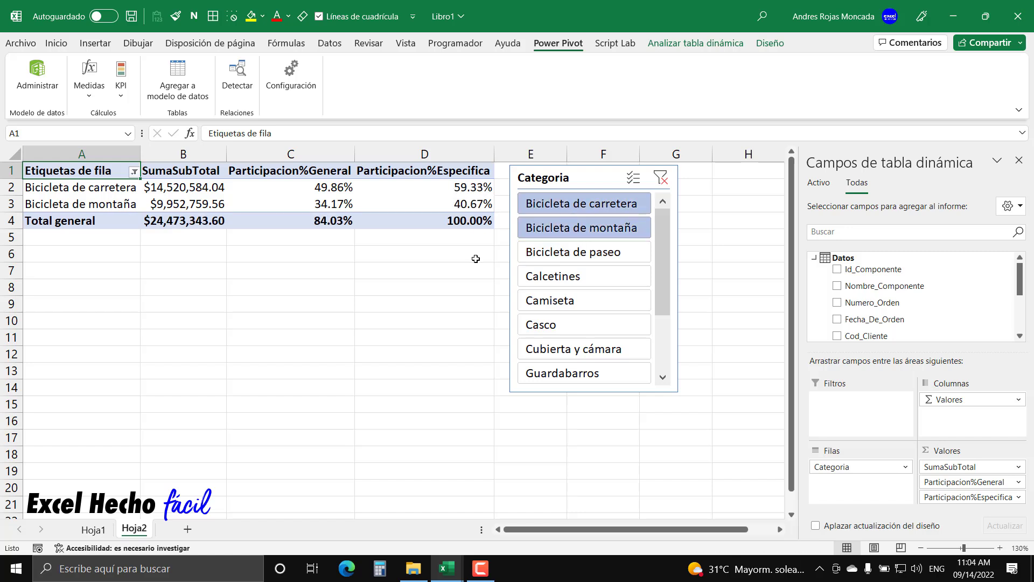
{"action": "left_click", "coordinate": [587, 256], "text": "ctrl"}
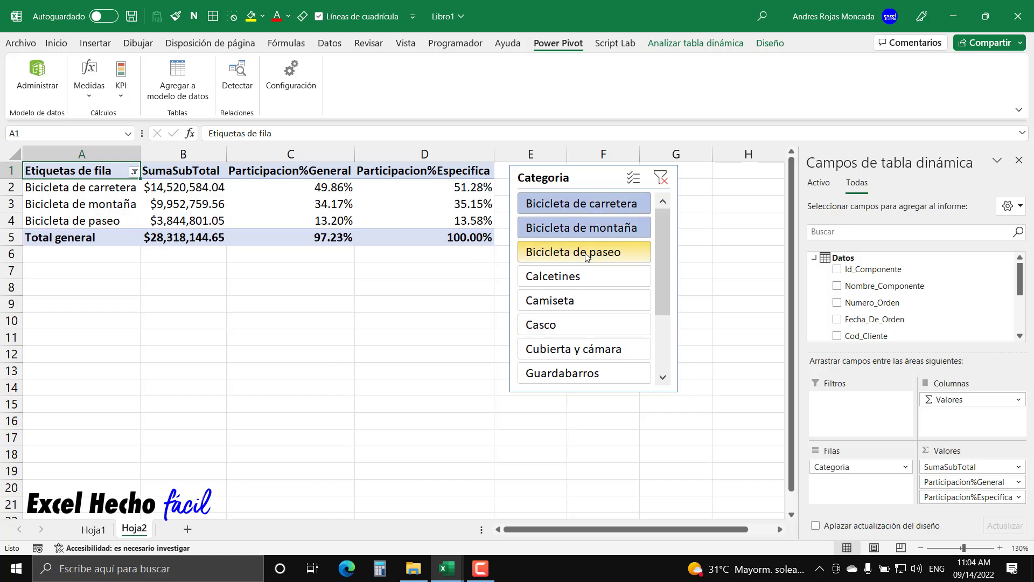
- Examine the SumaSubTotal and Participacion%General values of the three bicycle categories and their total row
{"action": "left_click", "coordinate": [209, 192]}
{"action": "left_click", "coordinate": [208, 201]}
{"action": "left_click", "coordinate": [208, 221]}
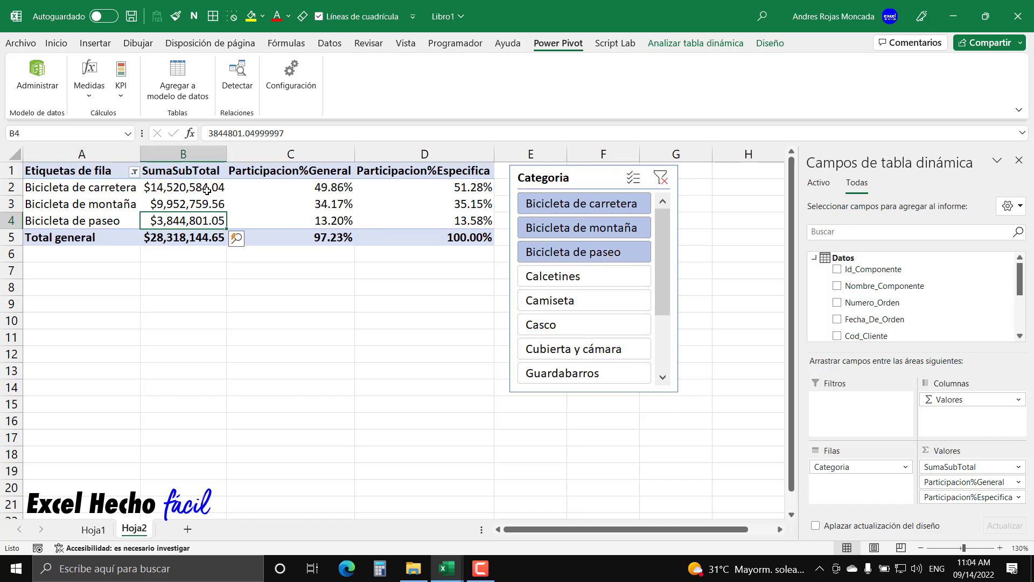
{"action": "left_click", "coordinate": [199, 237]}
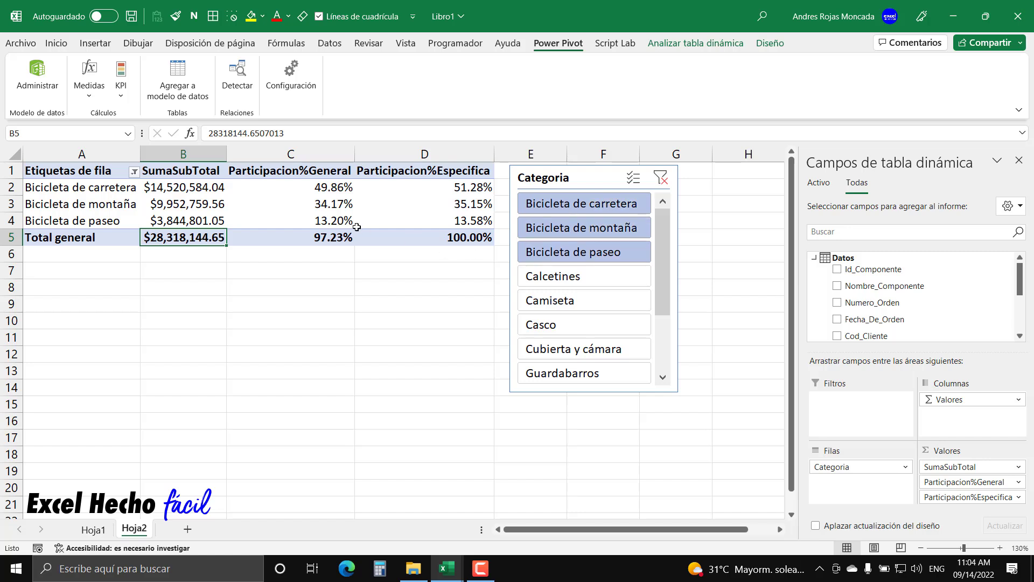
{"action": "left_click", "coordinate": [334, 190]}
{"action": "left_click", "coordinate": [334, 205]}
{"action": "left_click", "coordinate": [332, 223]}
{"action": "left_click", "coordinate": [330, 239]}
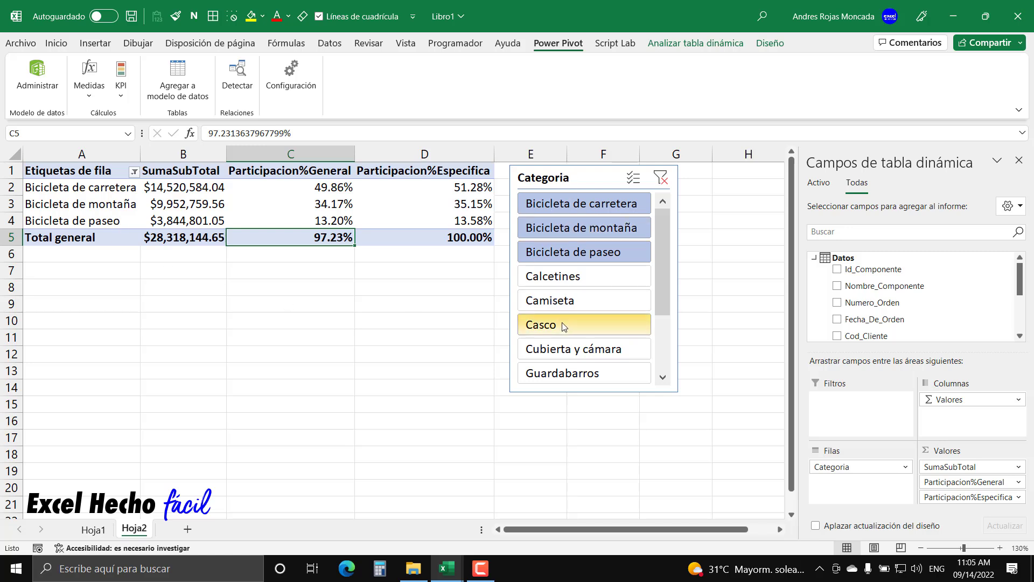
- Switch to the Power Pivot window and filter the Categoria column to Bicicleta de carretera only
{"action": "left_click", "coordinate": [108, 274]}
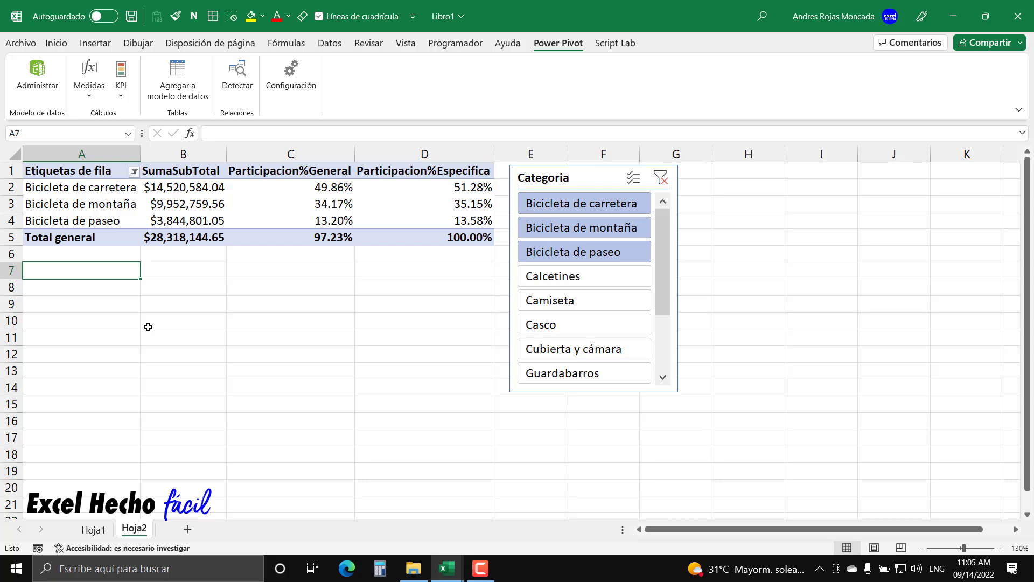
{"action": "left_click", "coordinate": [447, 568]}
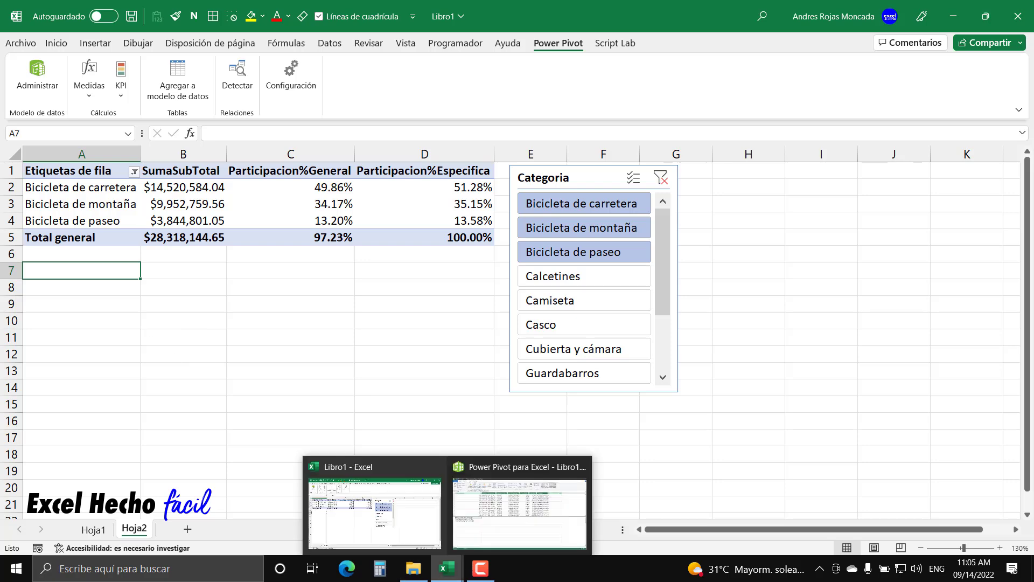
{"action": "left_click", "coordinate": [483, 527]}
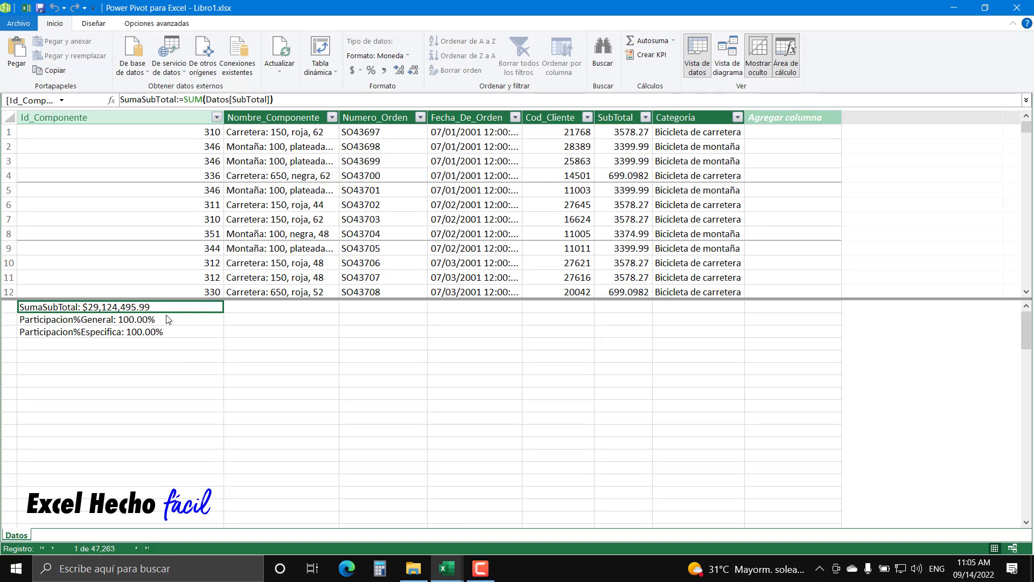
{"action": "left_click", "coordinate": [738, 122]}
{"action": "left_click", "coordinate": [605, 218]}
{"action": "left_click", "coordinate": [605, 233]}
{"action": "left_click", "coordinate": [664, 293]}
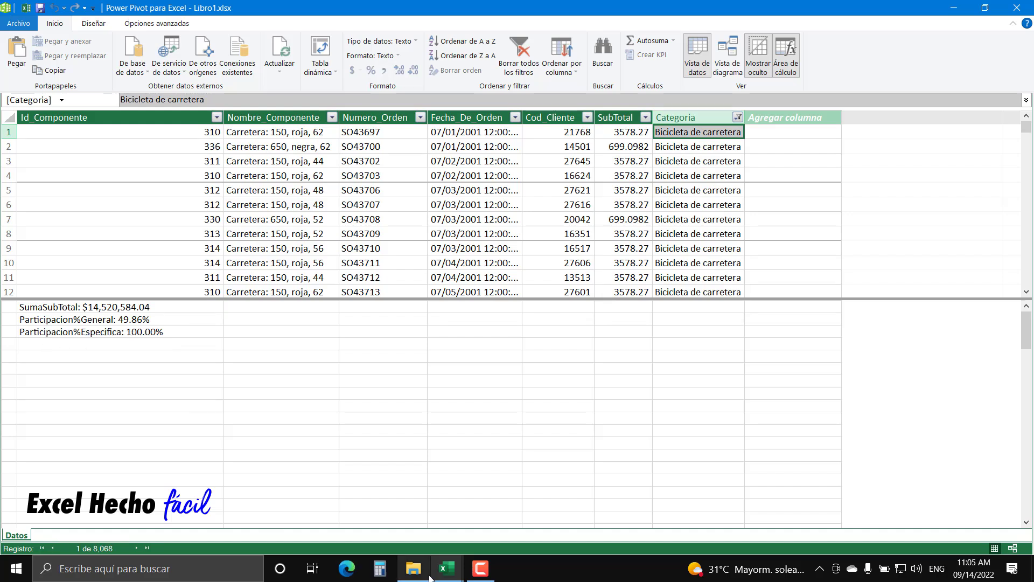
- Return to the Excel workbook and clear the Categoria slicer's filter
{"action": "mouse_move", "coordinate": [447, 576]}
{"action": "left_click", "coordinate": [426, 514]}
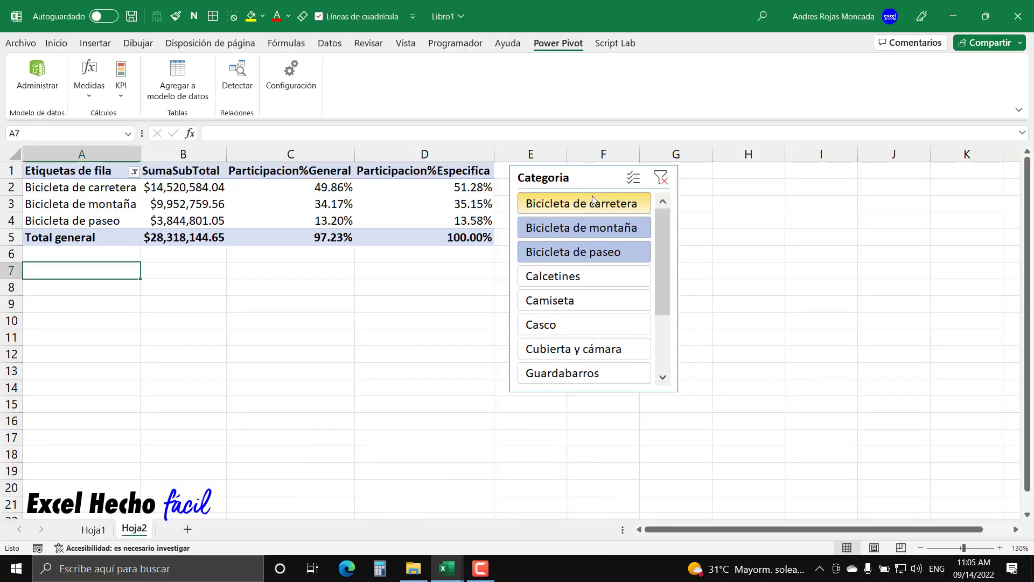
{"action": "left_click", "coordinate": [659, 178]}
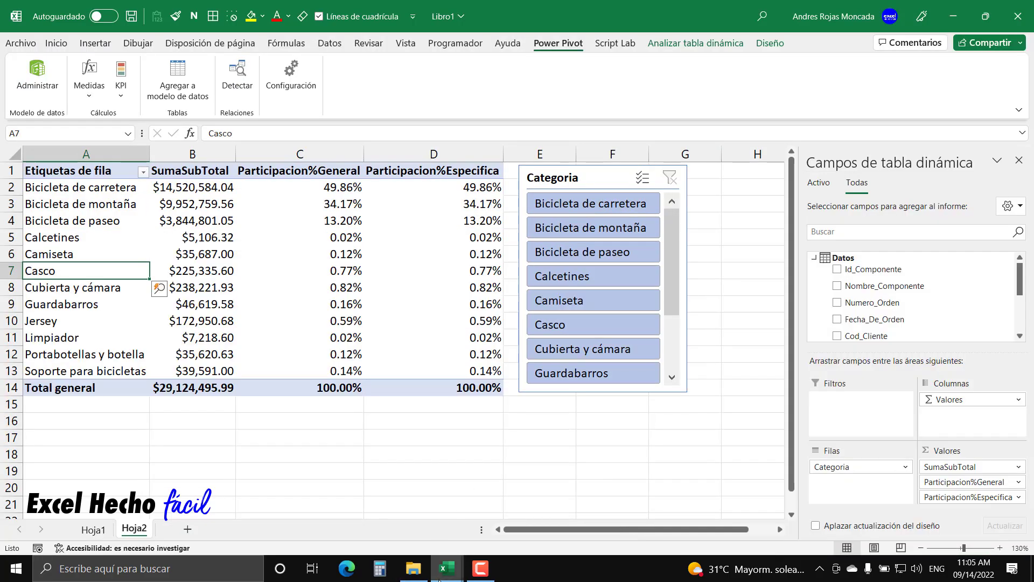
- Clear the Categoria column's filter in the Power Pivot window and return to the Excel workbook
{"action": "mouse_move", "coordinate": [447, 570]}
{"action": "left_click", "coordinate": [492, 508]}
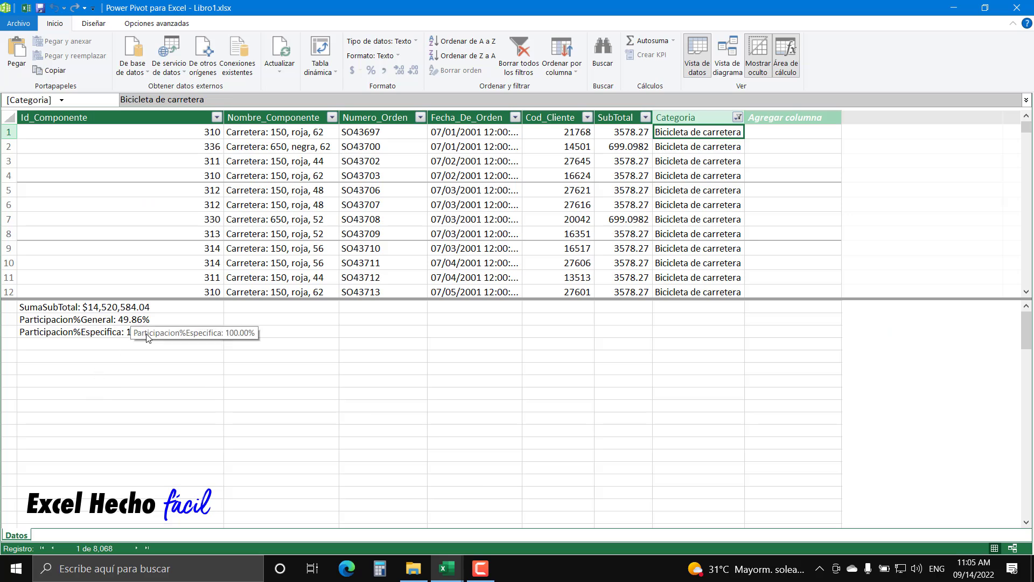
{"action": "left_click", "coordinate": [737, 117]}
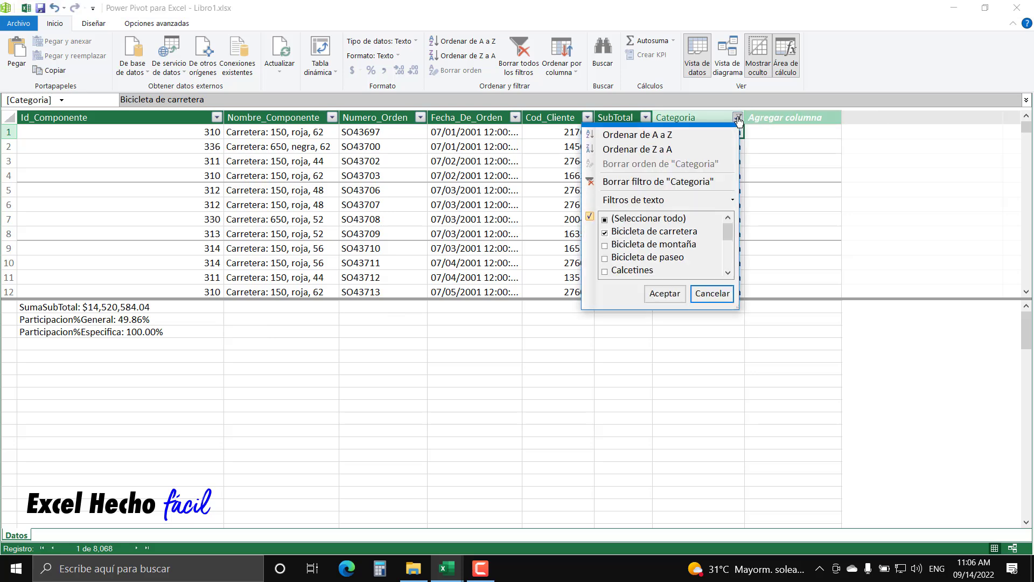
{"action": "left_click", "coordinate": [619, 183]}
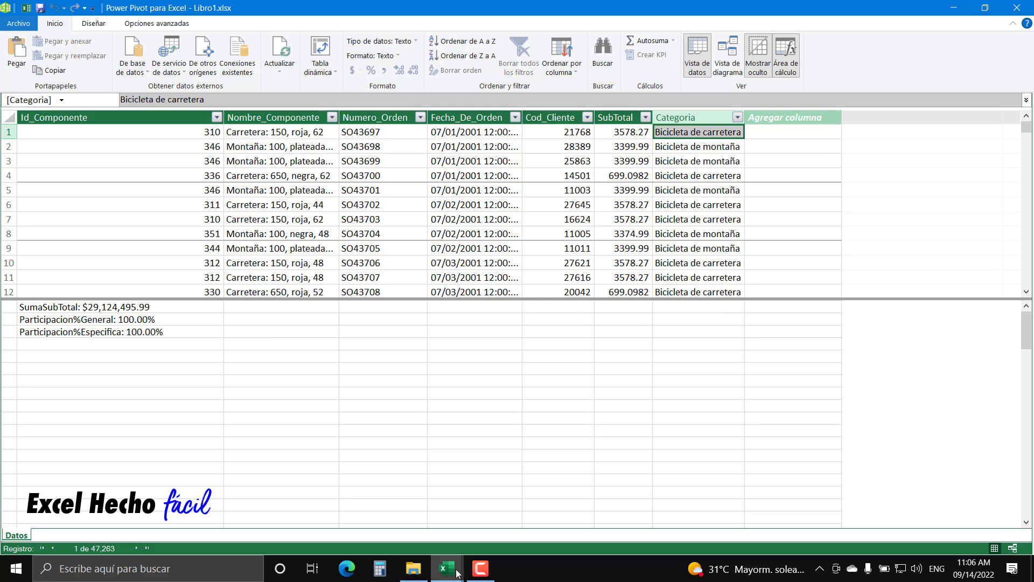
{"action": "mouse_move", "coordinate": [447, 568]}
{"action": "left_click", "coordinate": [378, 530]}
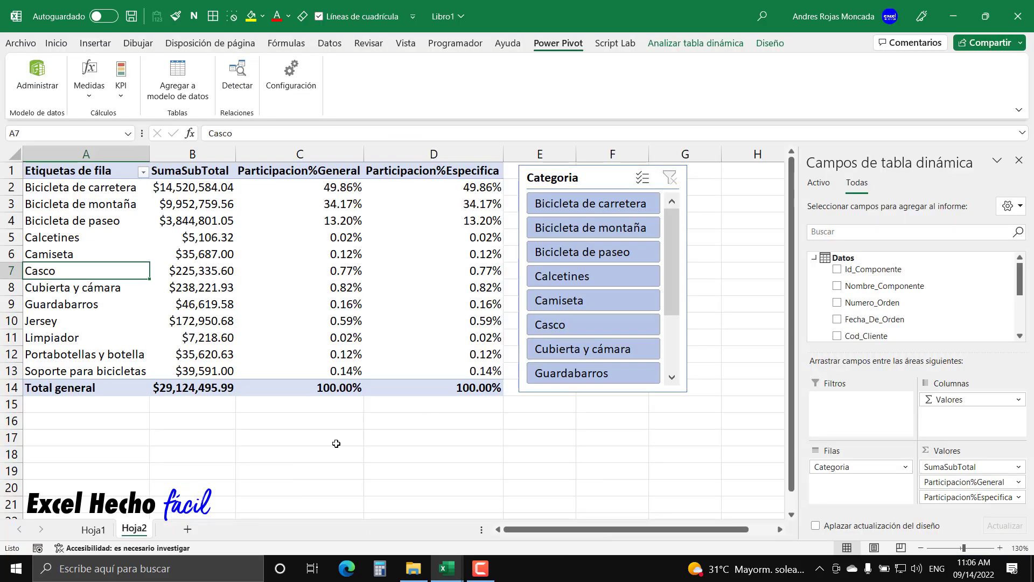